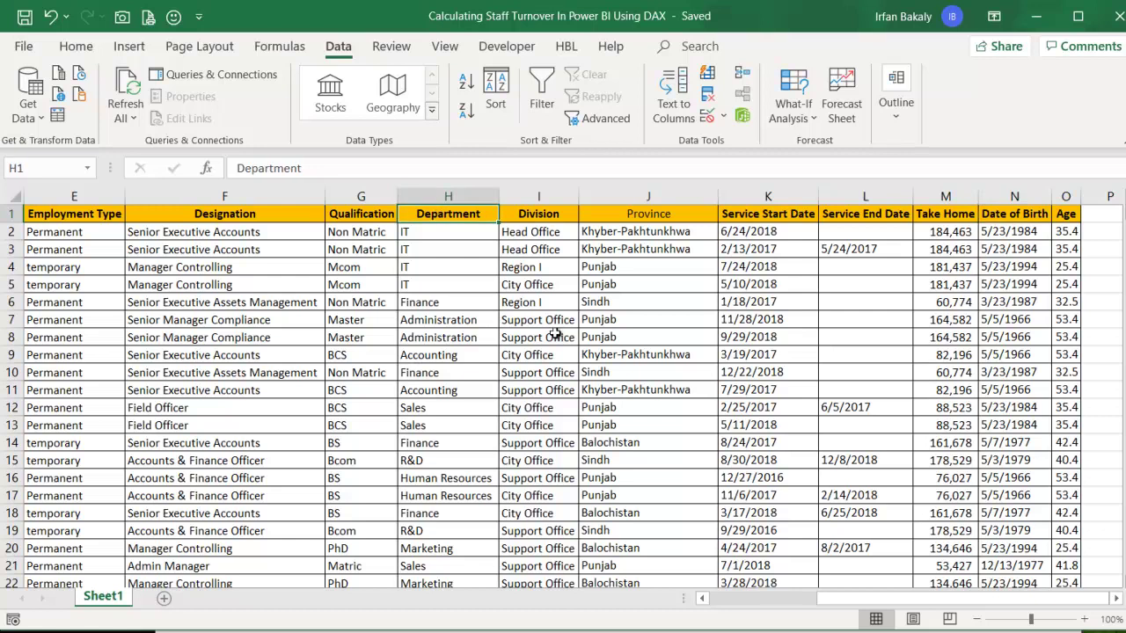
Step: Examine the staff records in the worksheet, especially the Service Start Date and Service End Date columns
{"action": "key", "text": "ctrl+Home"}
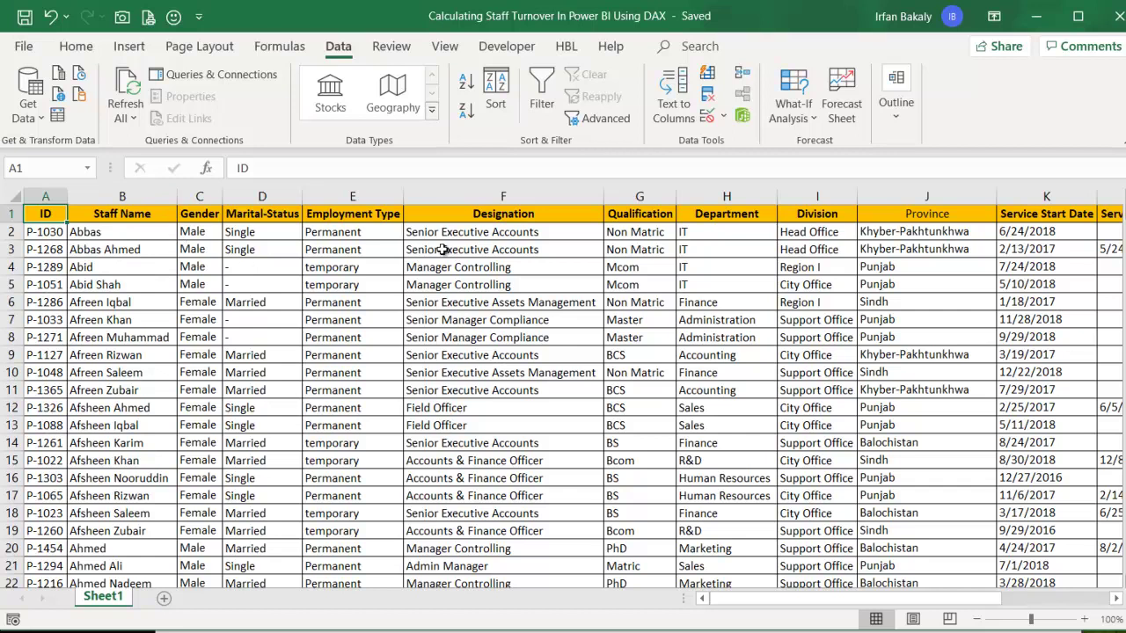
{"action": "left_click_drag", "start_coordinate": [932, 602], "coordinate": [975, 605]}
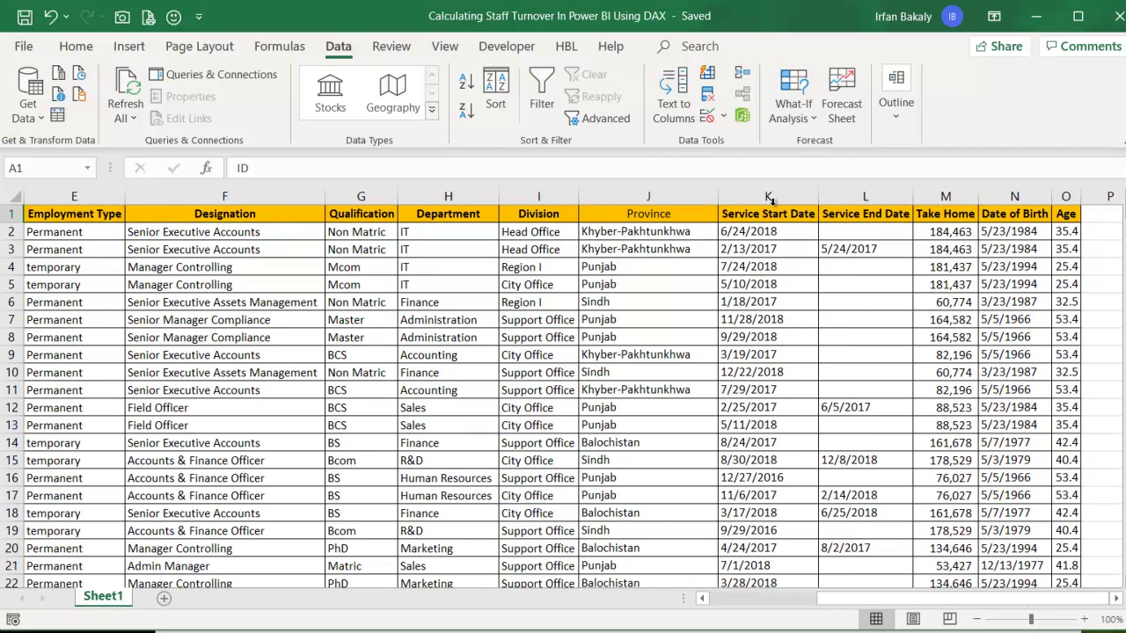
{"action": "left_click", "coordinate": [772, 210]}
{"action": "key", "text": "ctrl+shift+Down"}
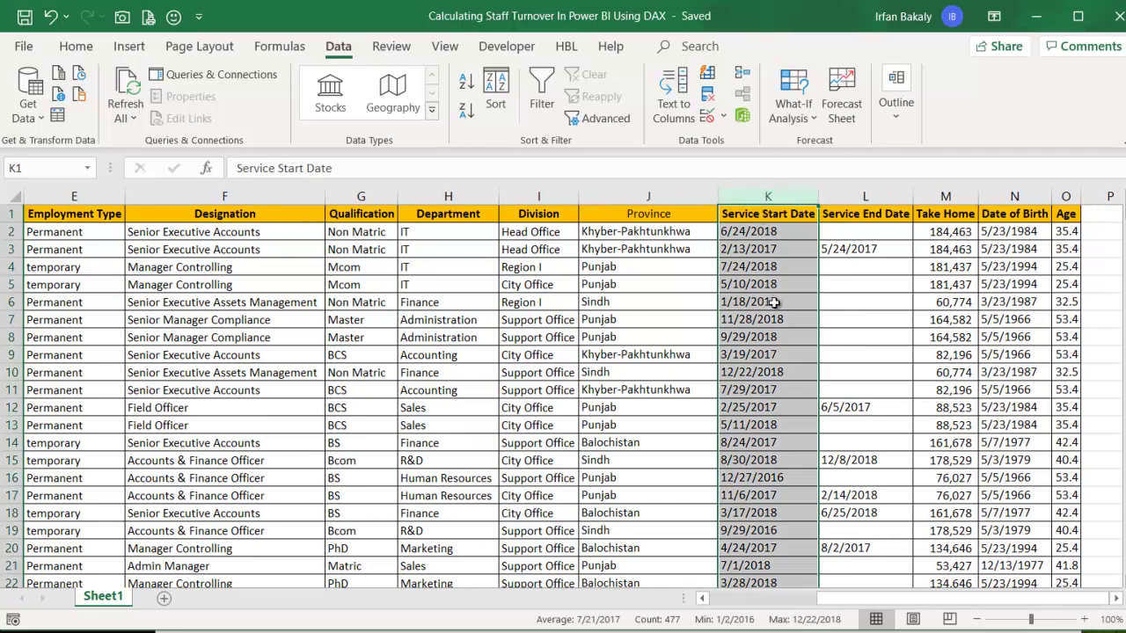
{"action": "left_click", "coordinate": [776, 350]}
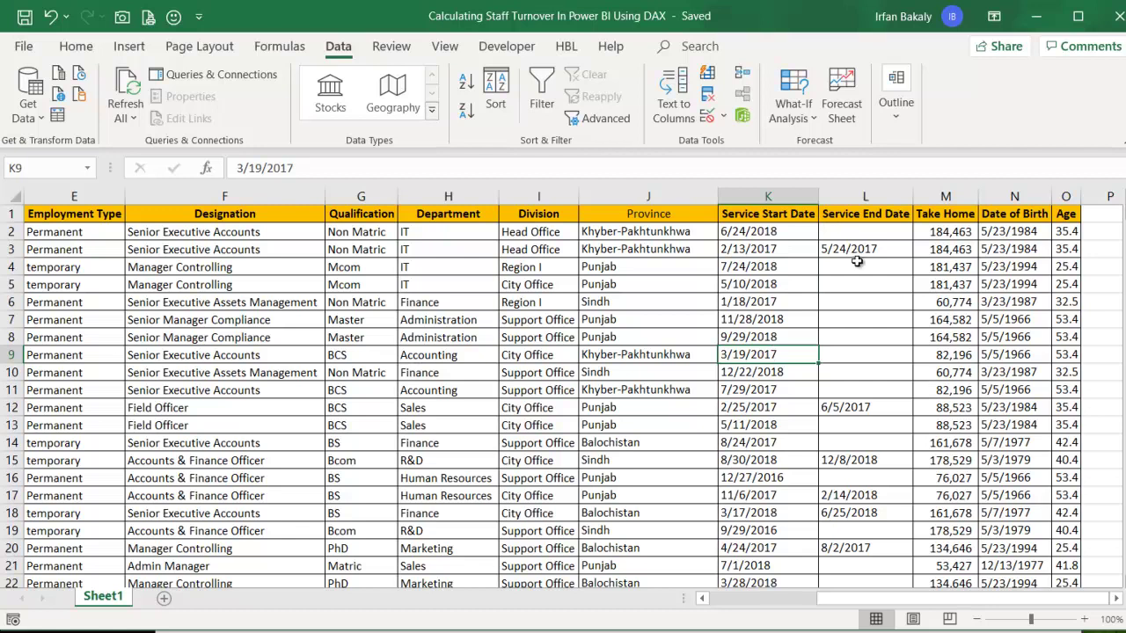
{"action": "left_click_drag", "start_coordinate": [859, 271], "coordinate": [796, 374]}
{"action": "left_click", "coordinate": [887, 348]}
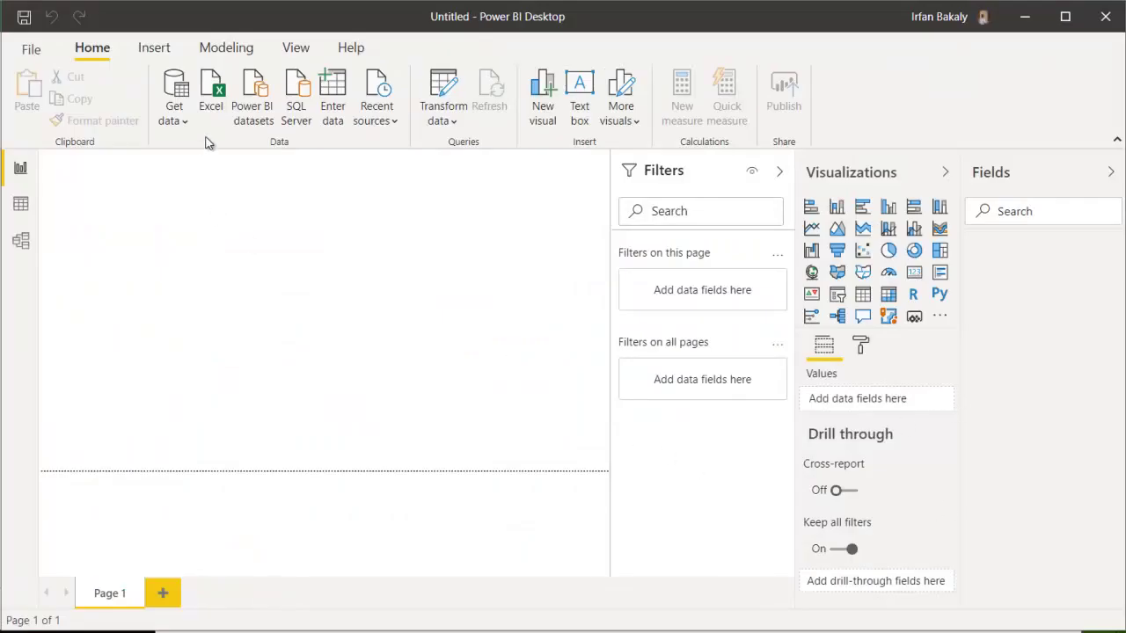
Step: In Power BI Desktop, import Sheet1 from the Excel workbook "Calculating Staff Turnover In Power BI Using DAX"
{"action": "left_click", "coordinate": [210, 109]}
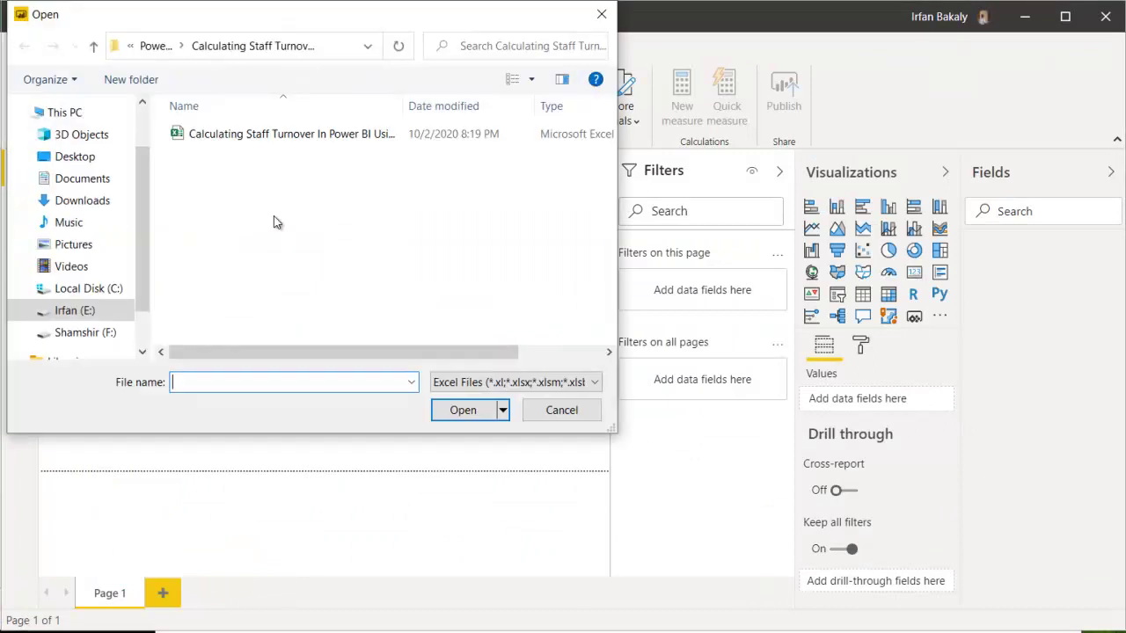
{"action": "left_click", "coordinate": [199, 138]}
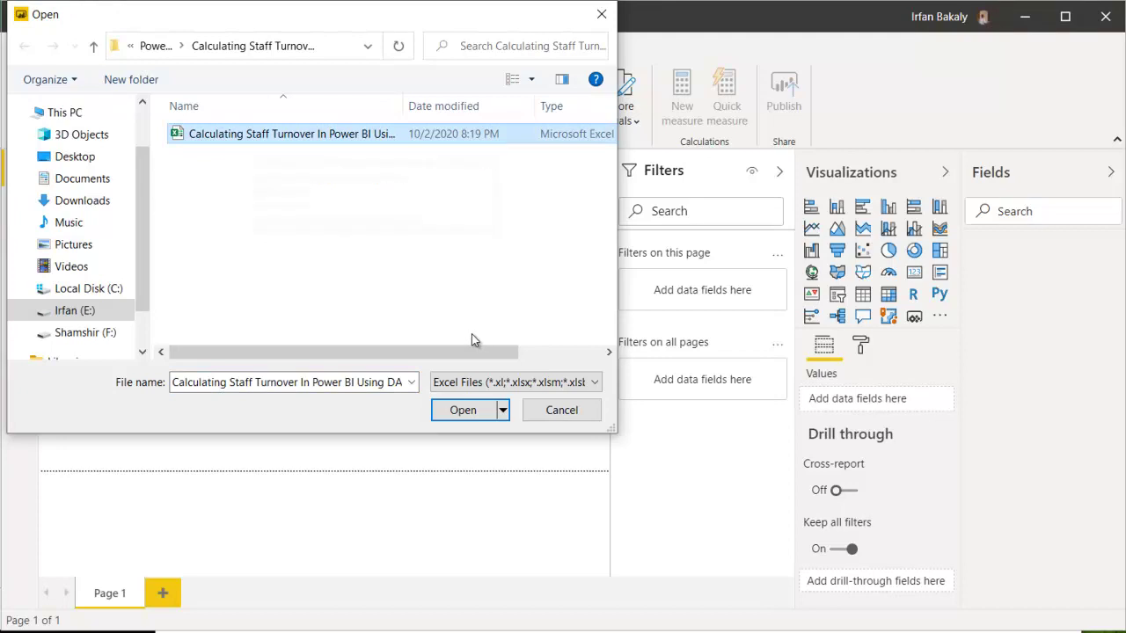
{"action": "left_click", "coordinate": [462, 412]}
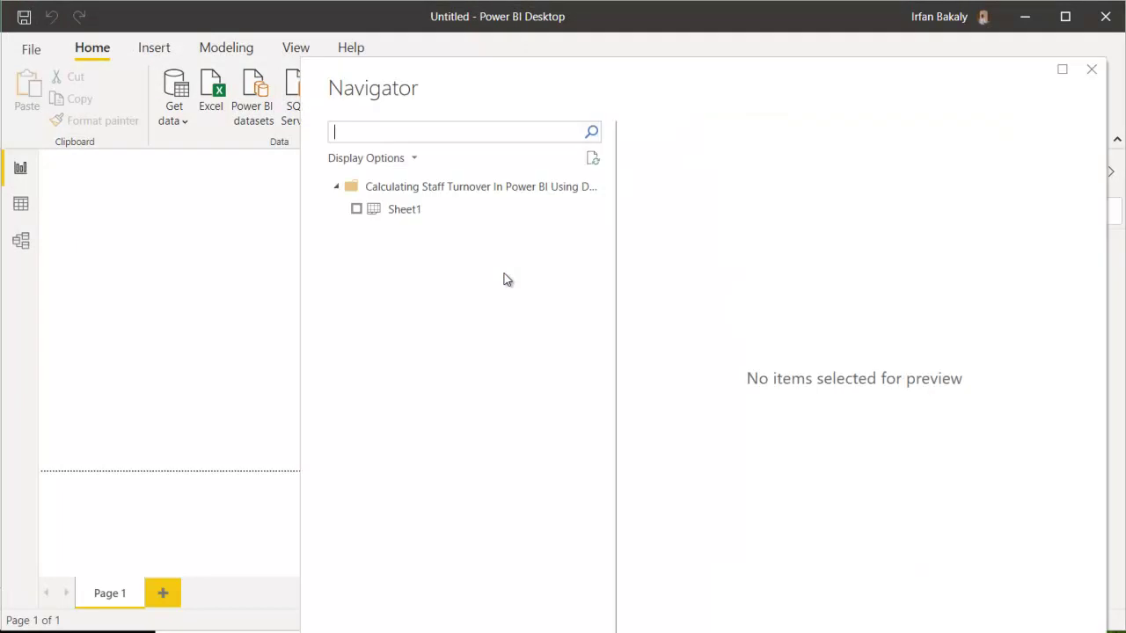
{"action": "left_click", "coordinate": [356, 209]}
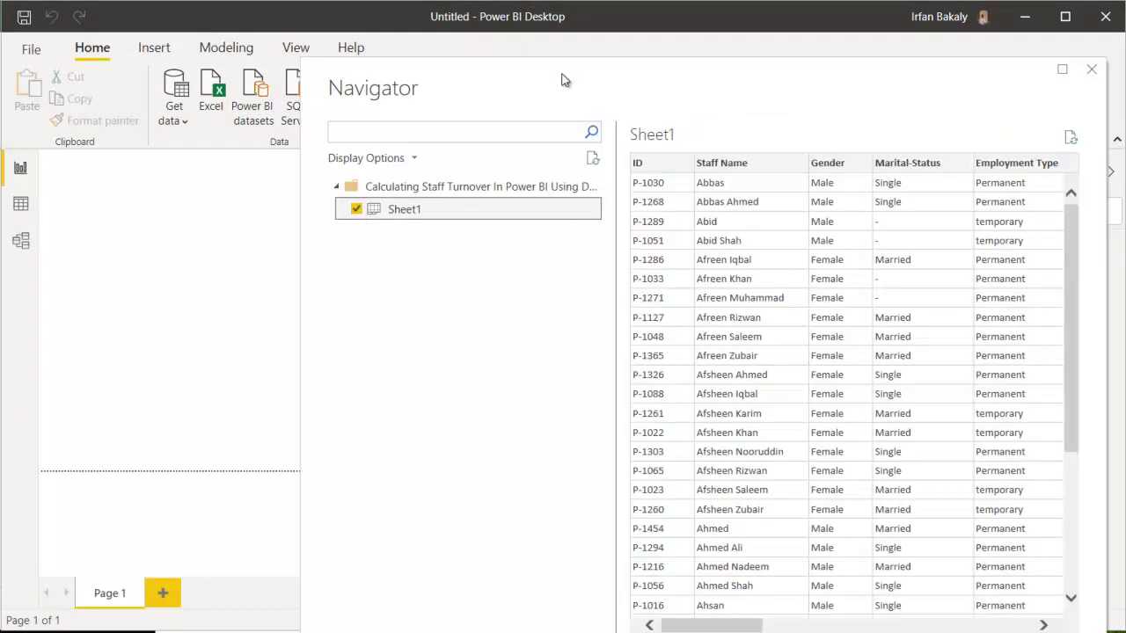
{"action": "left_click", "coordinate": [768, 623]}
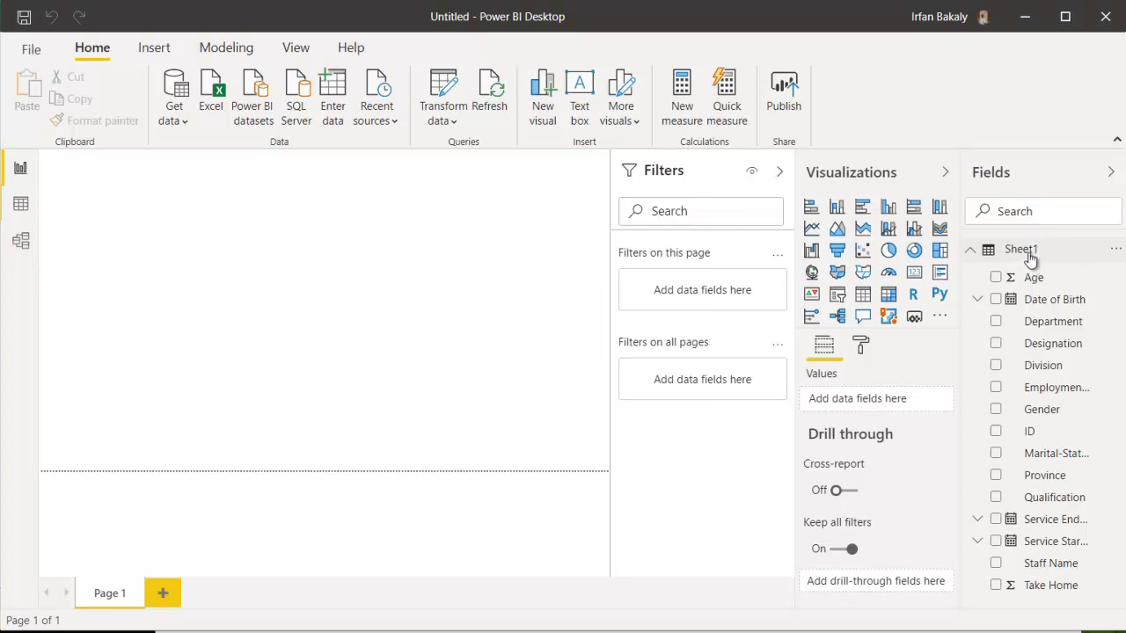
Step: Rename the Sheet1 table as HR Data and collapse its list of fields
{"action": "left_click", "coordinate": [1031, 256]}
{"action": "double_click", "coordinate": [1030, 255]}
{"action": "type", "text": "H"}
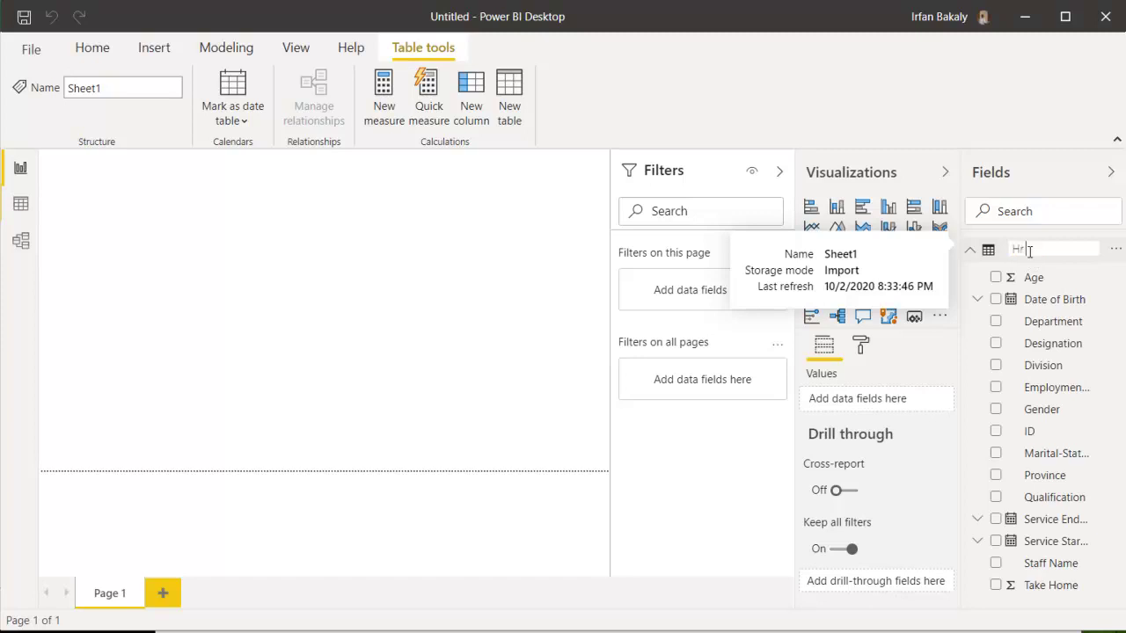
{"action": "type", "text": "R Data"}
{"action": "key", "text": "Return"}
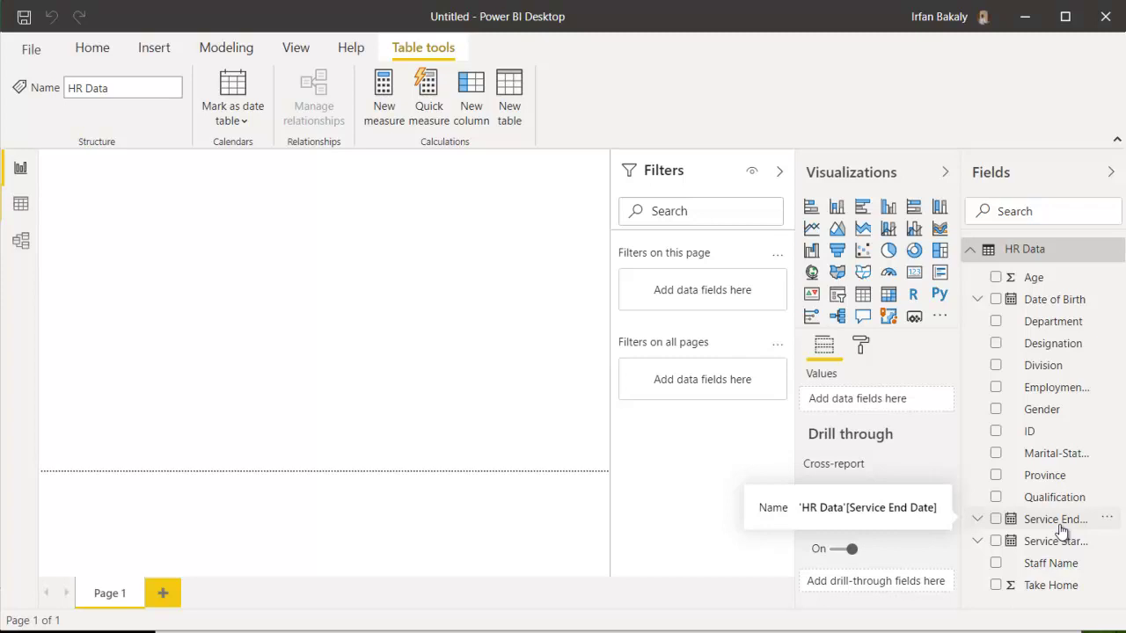
{"action": "left_click", "coordinate": [970, 250]}
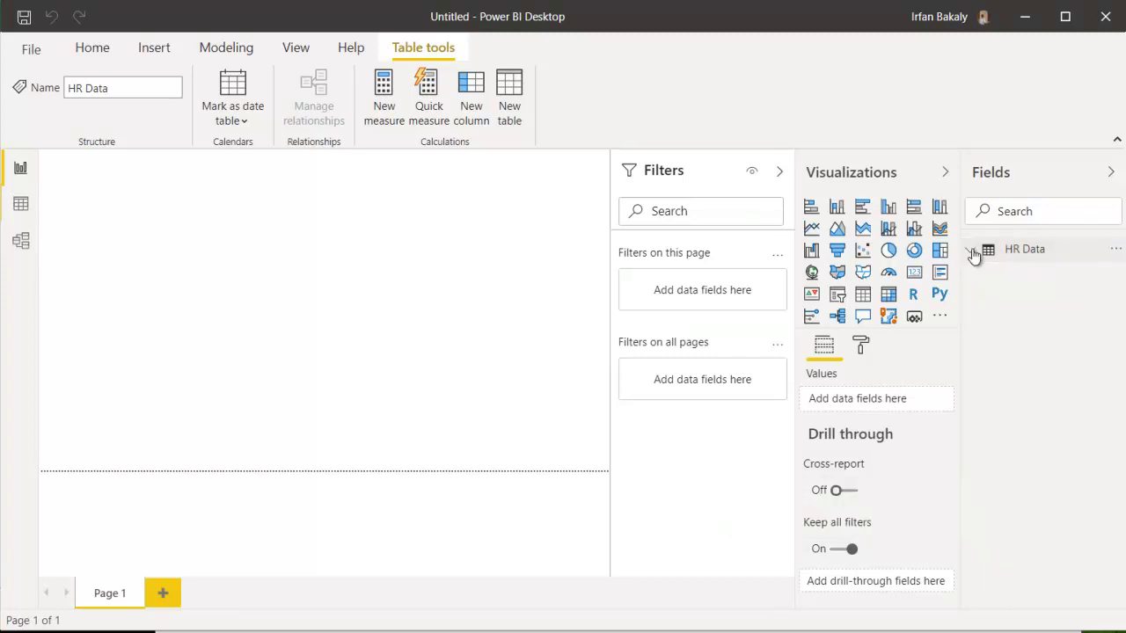
{"action": "left_click", "coordinate": [970, 250]}
Step: Switch to Notepad and copy all of the code in the "Power BI Date Table code" file
{"action": "left_click_drag", "start_coordinate": [824, 632], "coordinate": [793, 145]}
{"action": "left_click", "coordinate": [741, 224]}
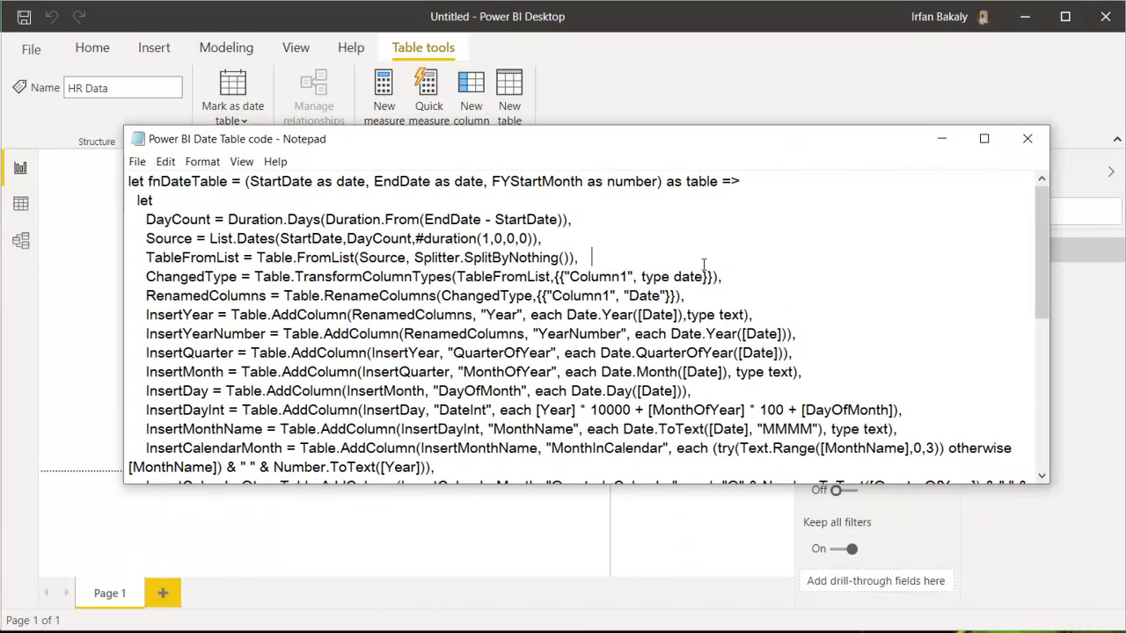
{"action": "key", "text": "ctrl+a"}
{"action": "key", "text": "ctrl+c"}
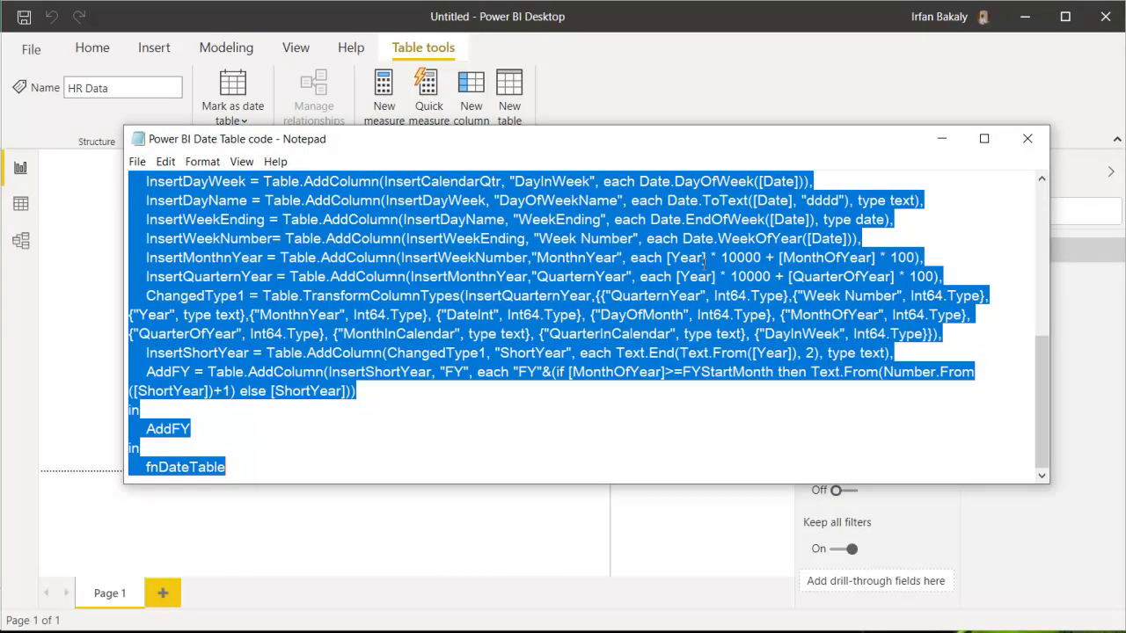
Step: Return to Power BI Desktop and add a blank query in the Power Query Editor
{"action": "left_click", "coordinate": [718, 48]}
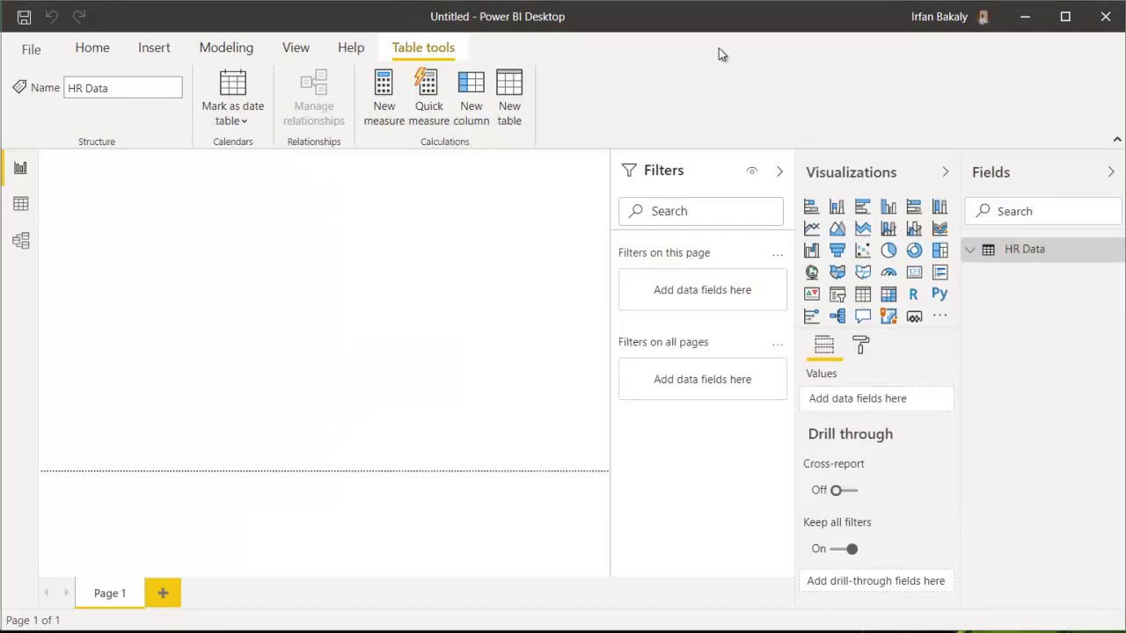
{"action": "left_click", "coordinate": [95, 53]}
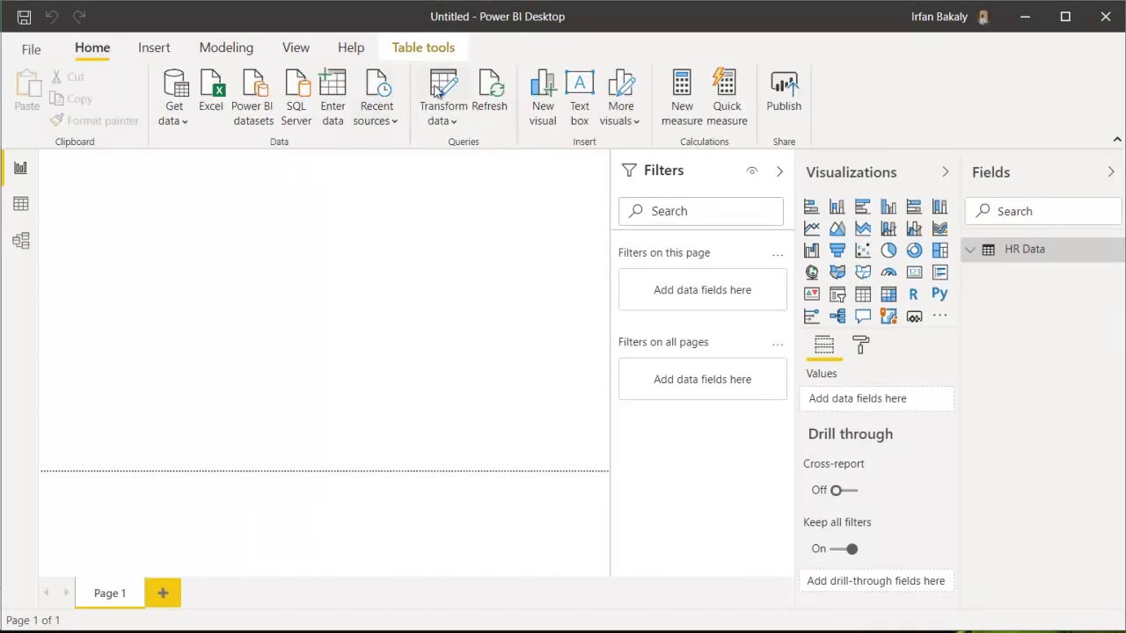
{"action": "left_click", "coordinate": [446, 81]}
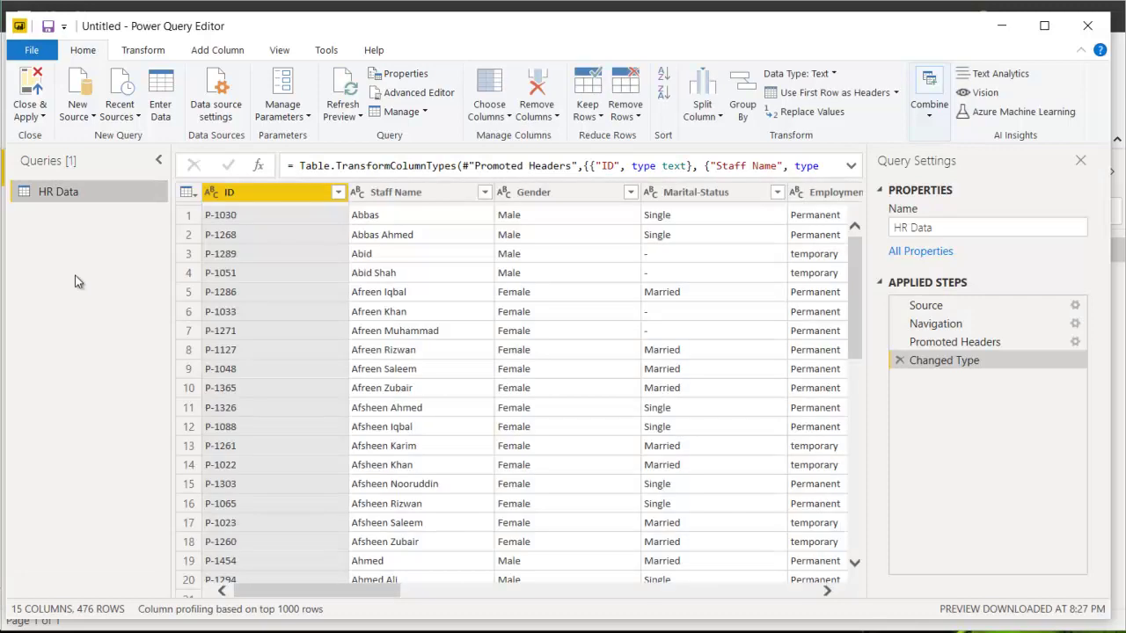
{"action": "right_click", "coordinate": [77, 282]}
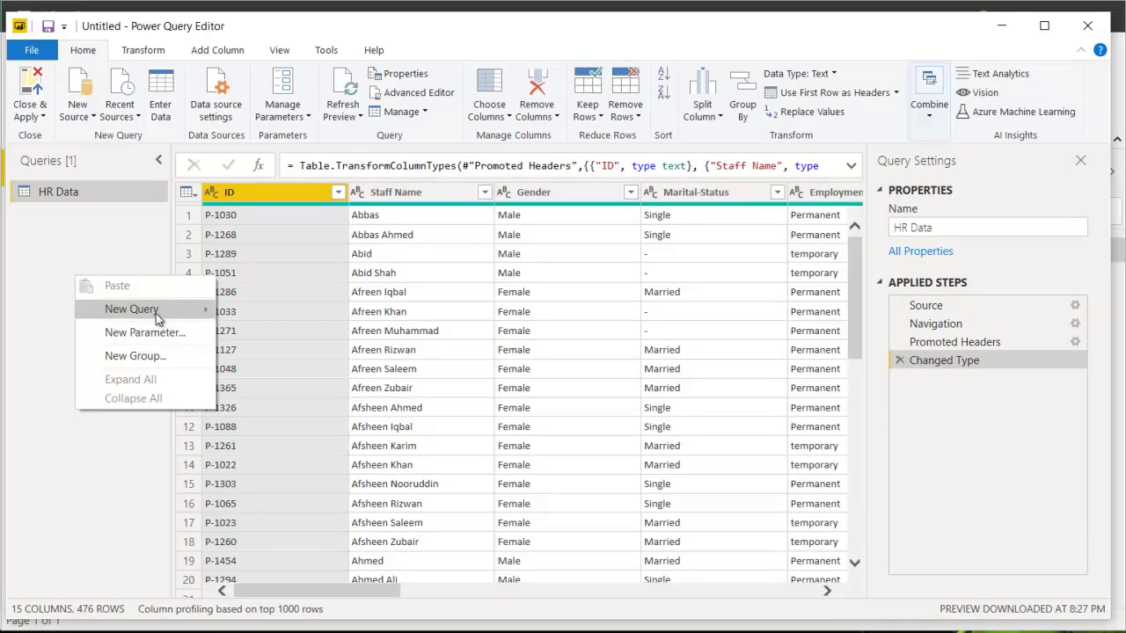
{"action": "mouse_move", "coordinate": [157, 315]}
{"action": "left_click", "coordinate": [275, 425]}
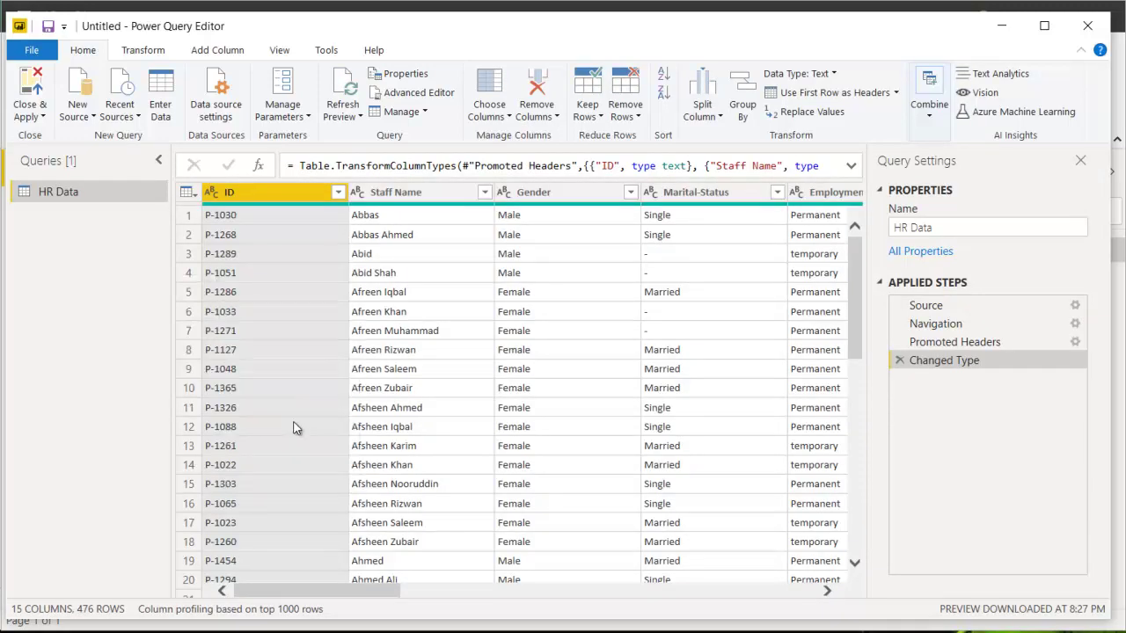
Step: Replace the blank query's entire code with the copied fnDateTable code in the Advanced Editor and accept it
{"action": "left_click", "coordinate": [417, 101]}
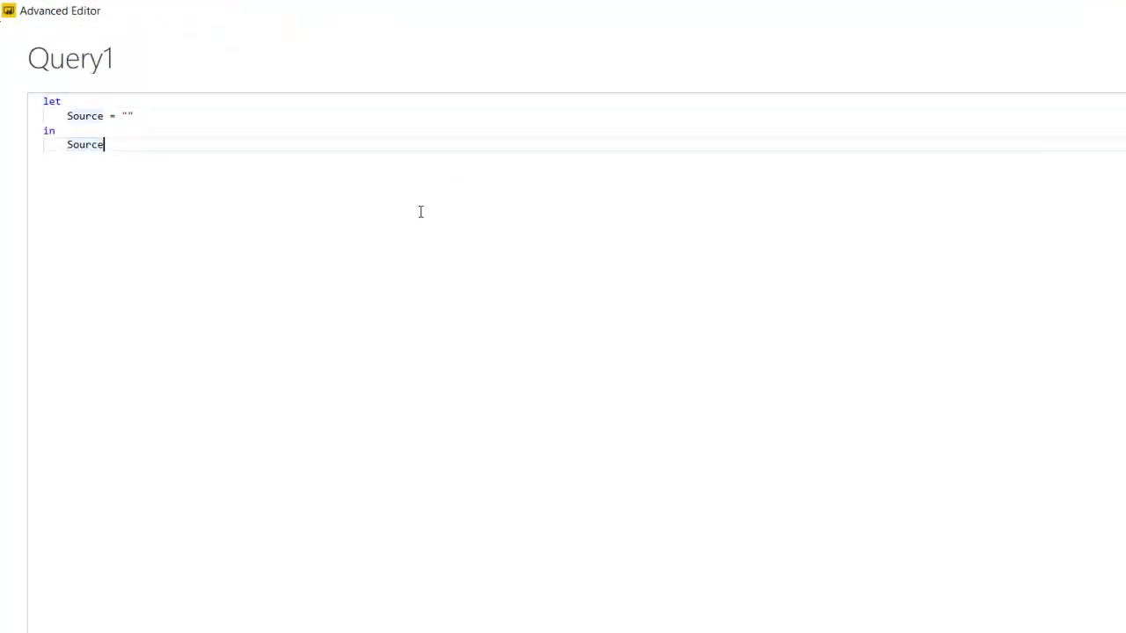
{"action": "key", "text": "ctrl+a"}
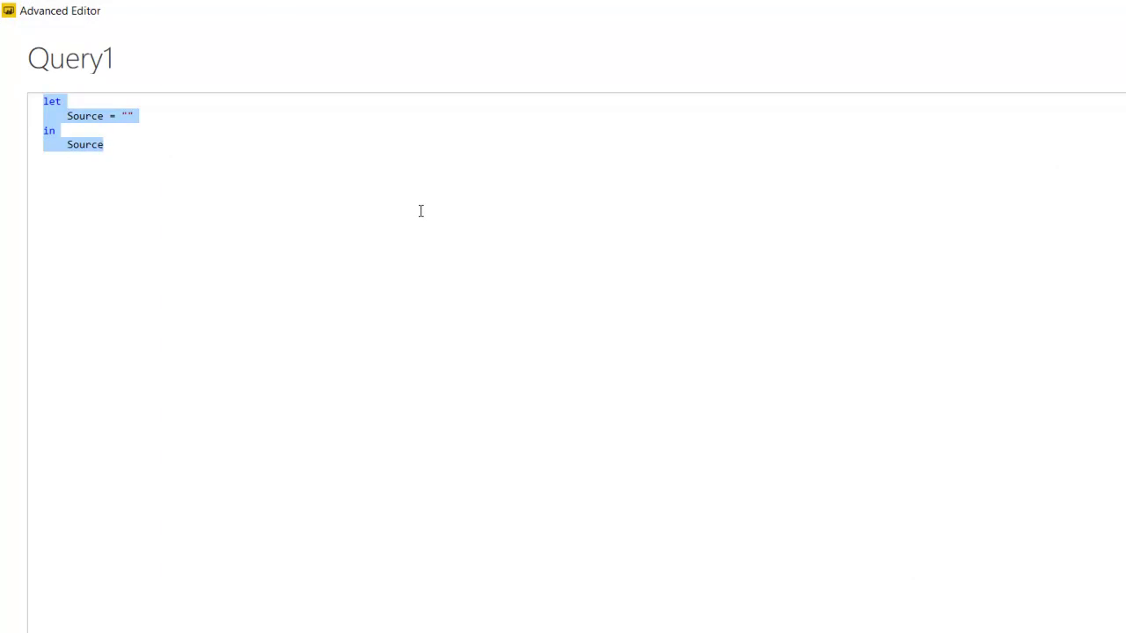
{"action": "key", "text": "Delete"}
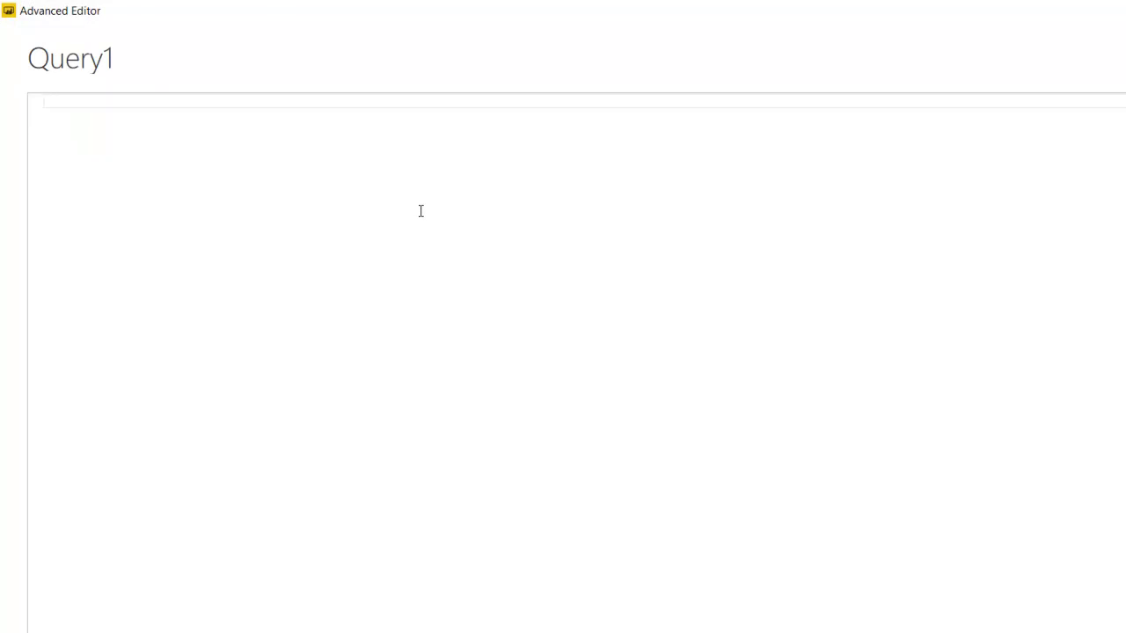
{"action": "key", "text": "ctrl+v"}
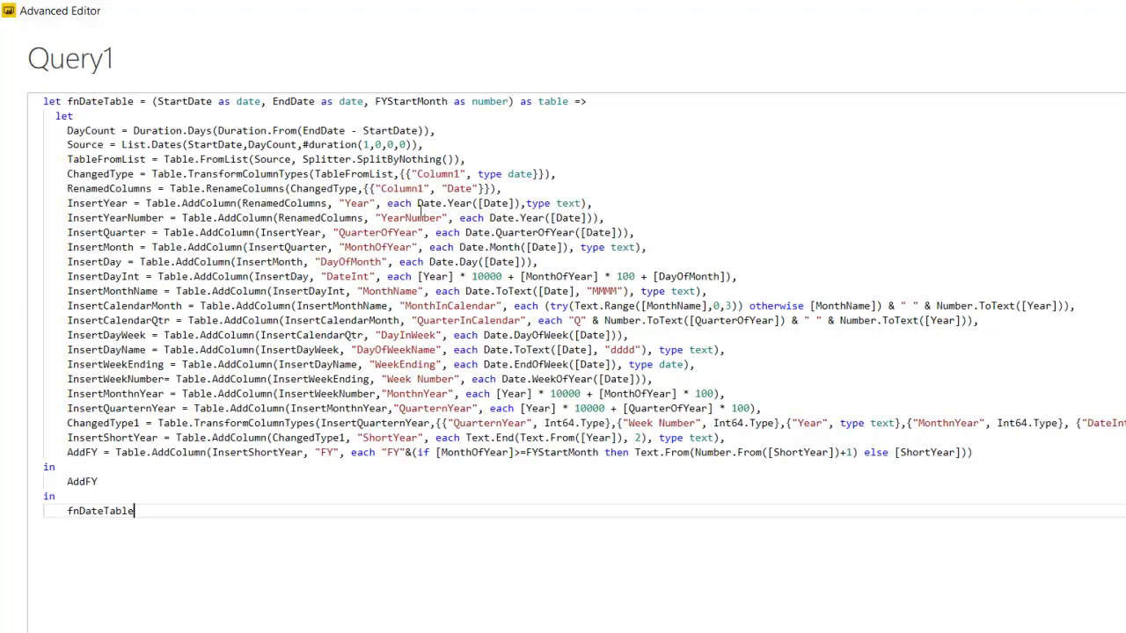
{"action": "left_click", "coordinate": [797, 536]}
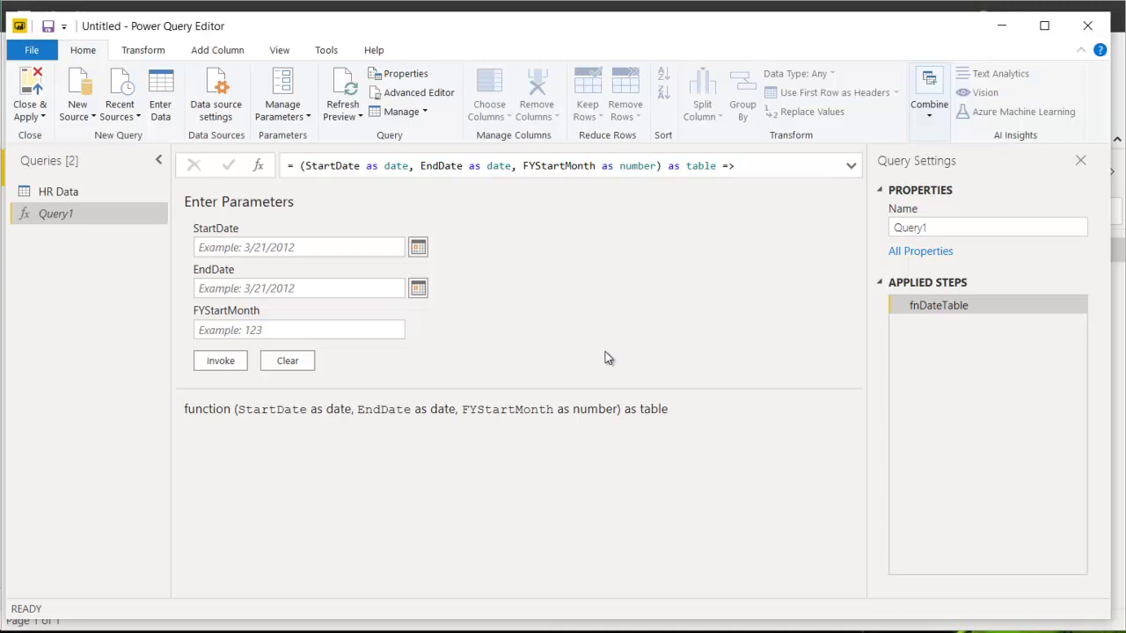
Step: Invoke the date table function with StartDate 1/1/2016, EndDate 12/31/2018 and FYStartMonth 1
{"action": "left_click", "coordinate": [322, 251]}
{"action": "type", "text": "1/1/2016"}
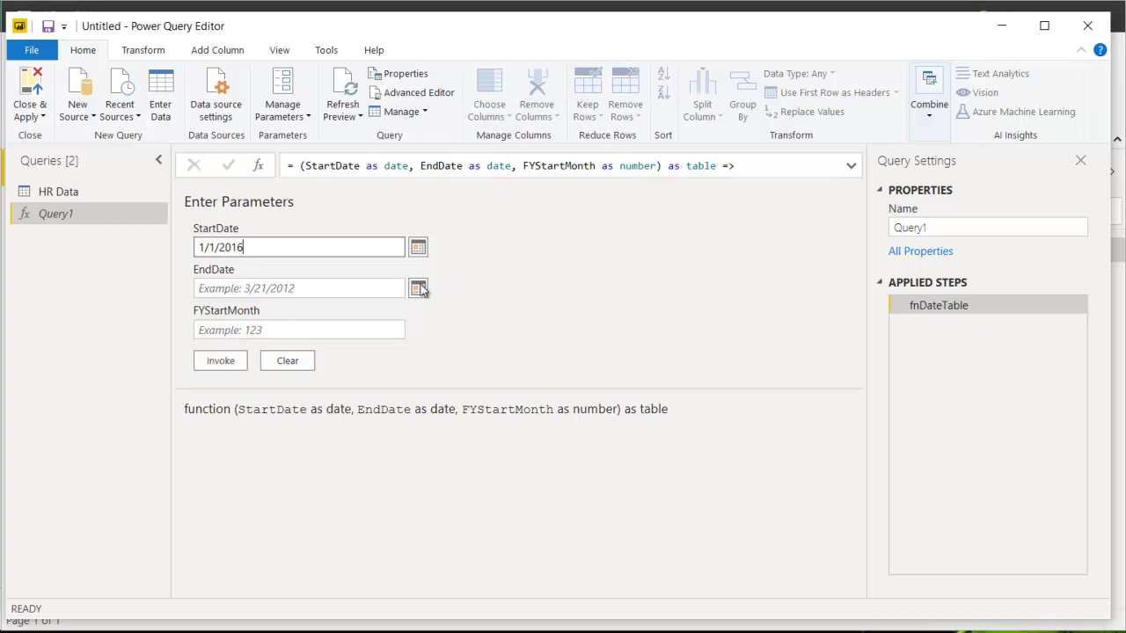
{"action": "left_click", "coordinate": [387, 289]}
{"action": "type", "text": "12/31/2018"}
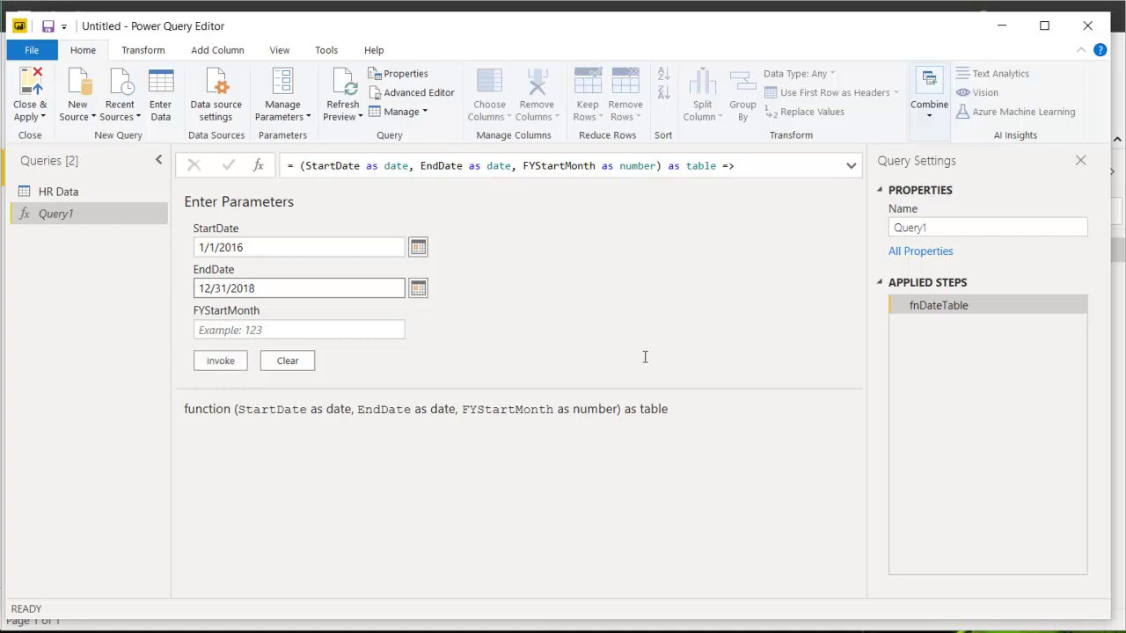
{"action": "left_click", "coordinate": [294, 330]}
{"action": "type", "text": "1"}
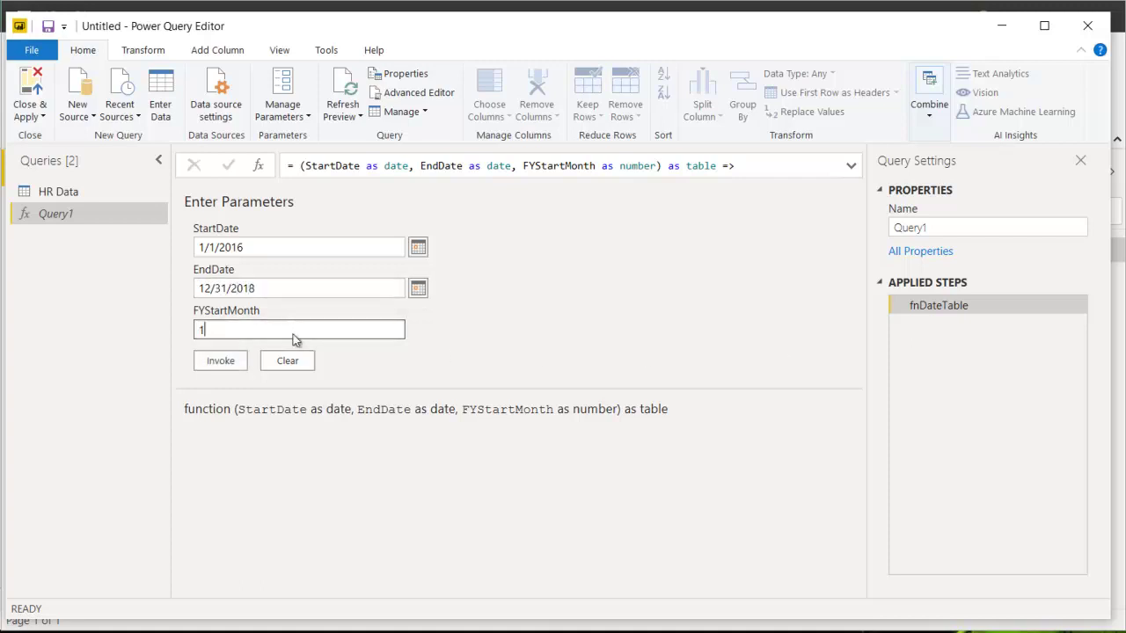
{"action": "left_click", "coordinate": [234, 363]}
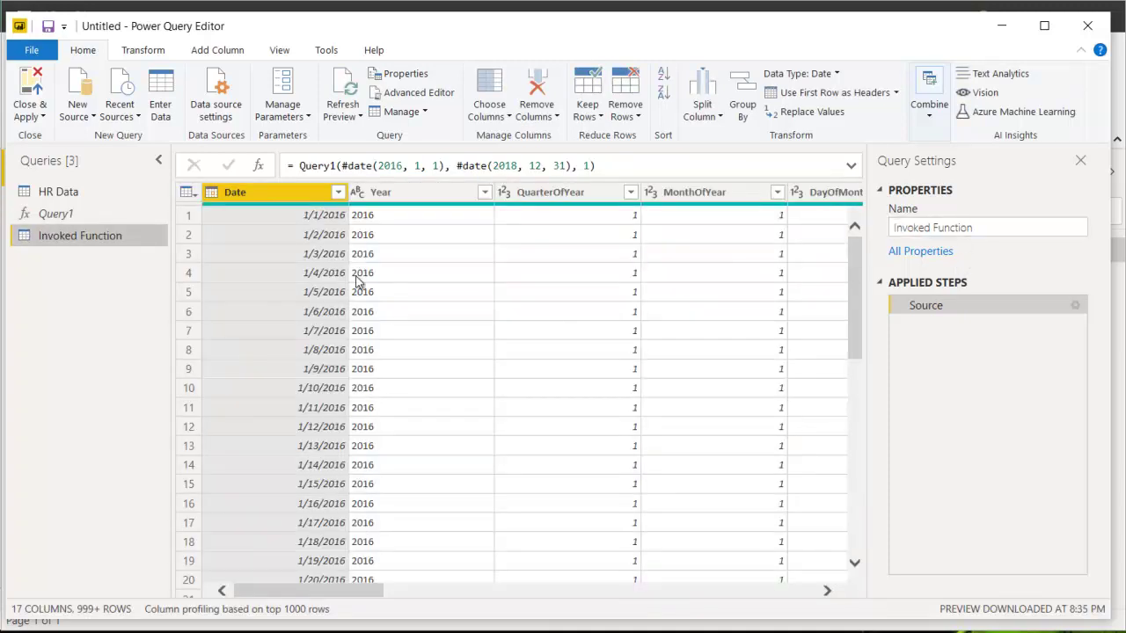
Step: Rename the Invoked Function query as Calendar, then close the query editor and apply the changes
{"action": "left_click", "coordinate": [987, 227]}
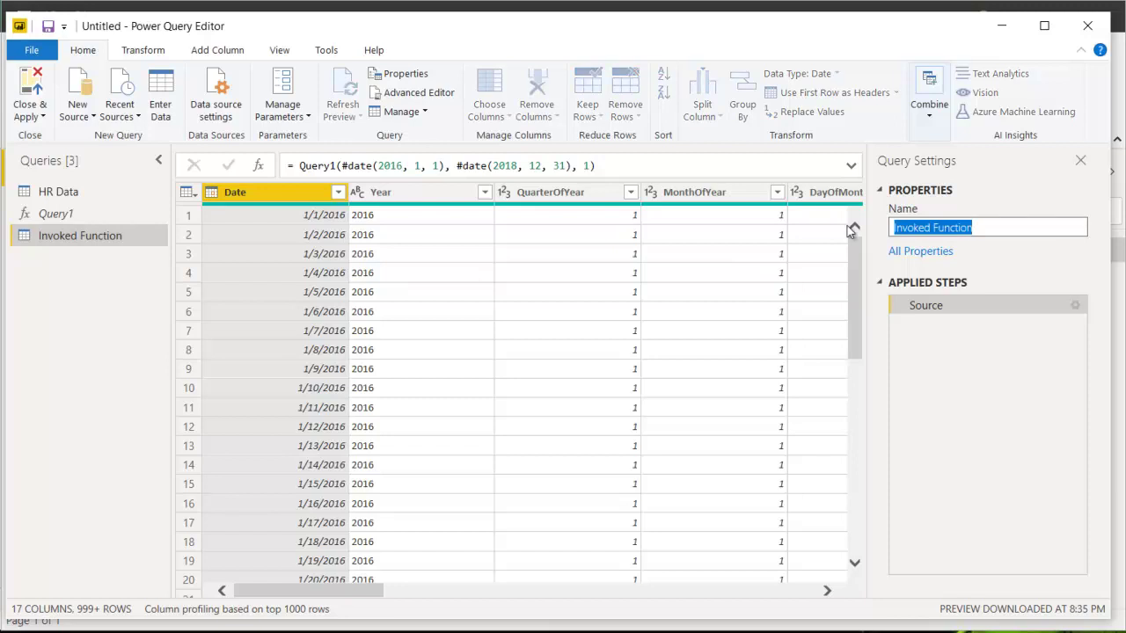
{"action": "type", "text": "Ce"}
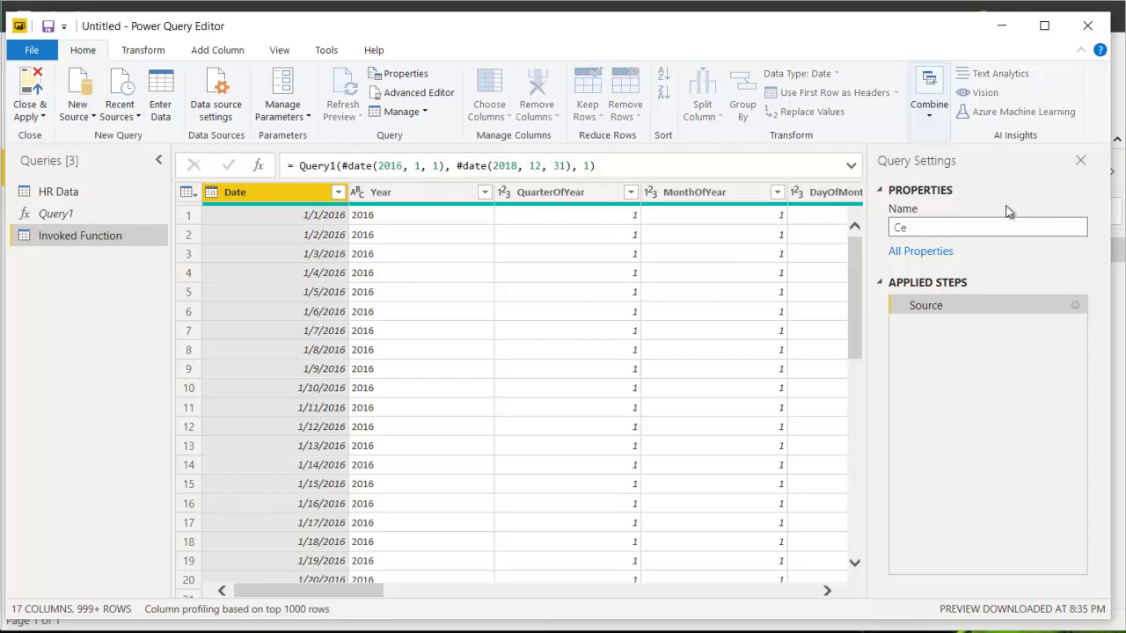
{"action": "type", "text": "lendar"}
{"action": "key", "text": "Return"}
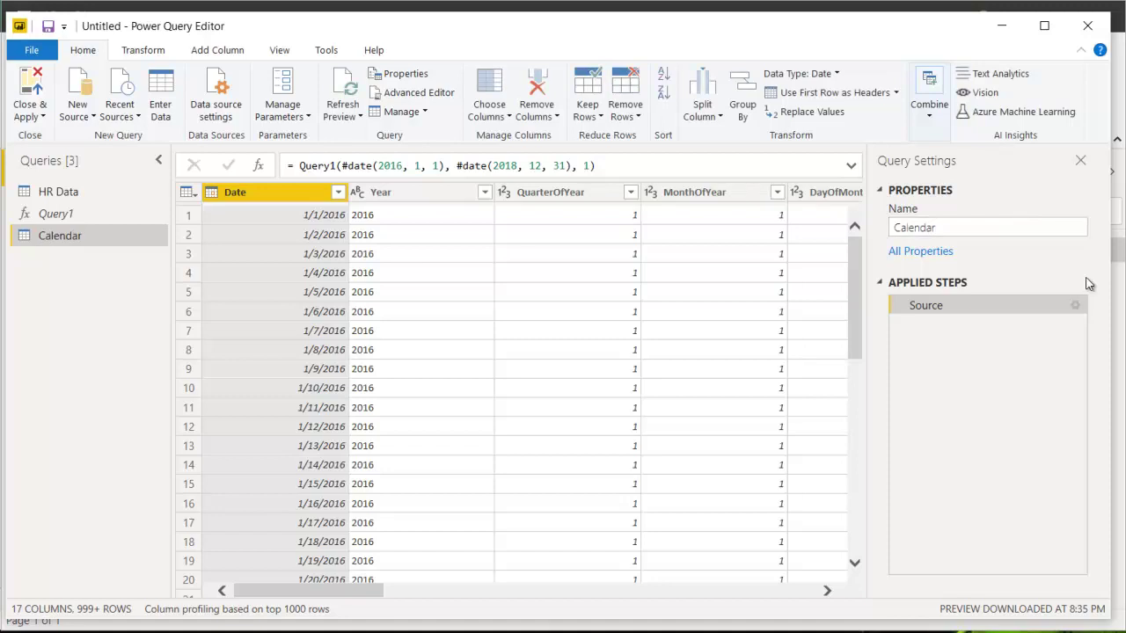
{"action": "left_click", "coordinate": [28, 95]}
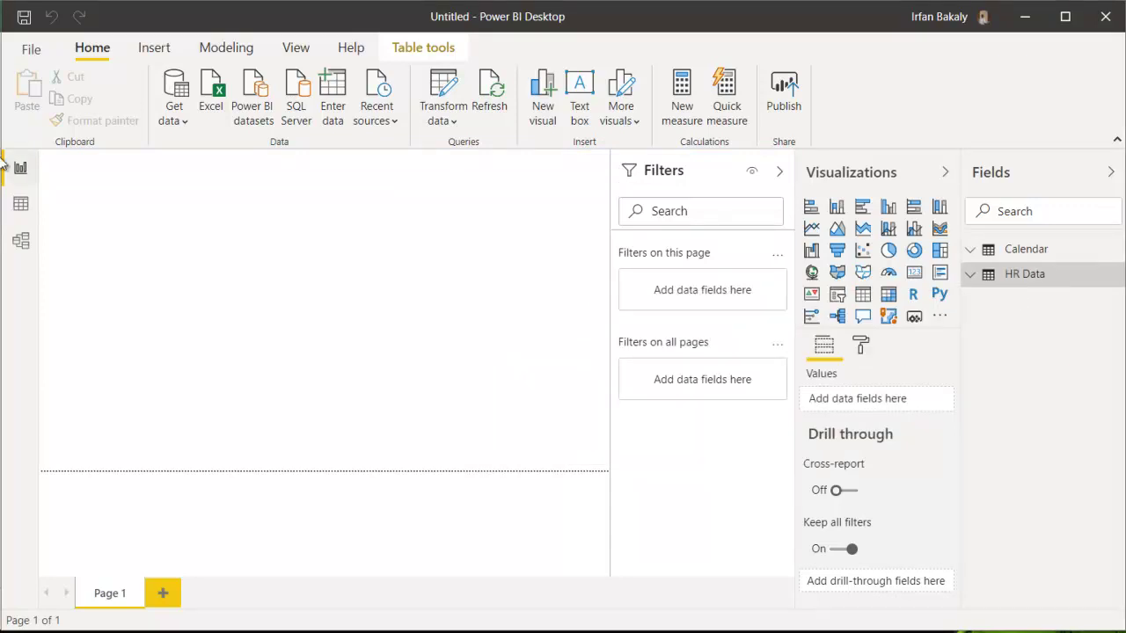
Step: Show the model diagram of the tables and collapse Properties and Fields to enlarge the diagram area
{"action": "left_click", "coordinate": [20, 242]}
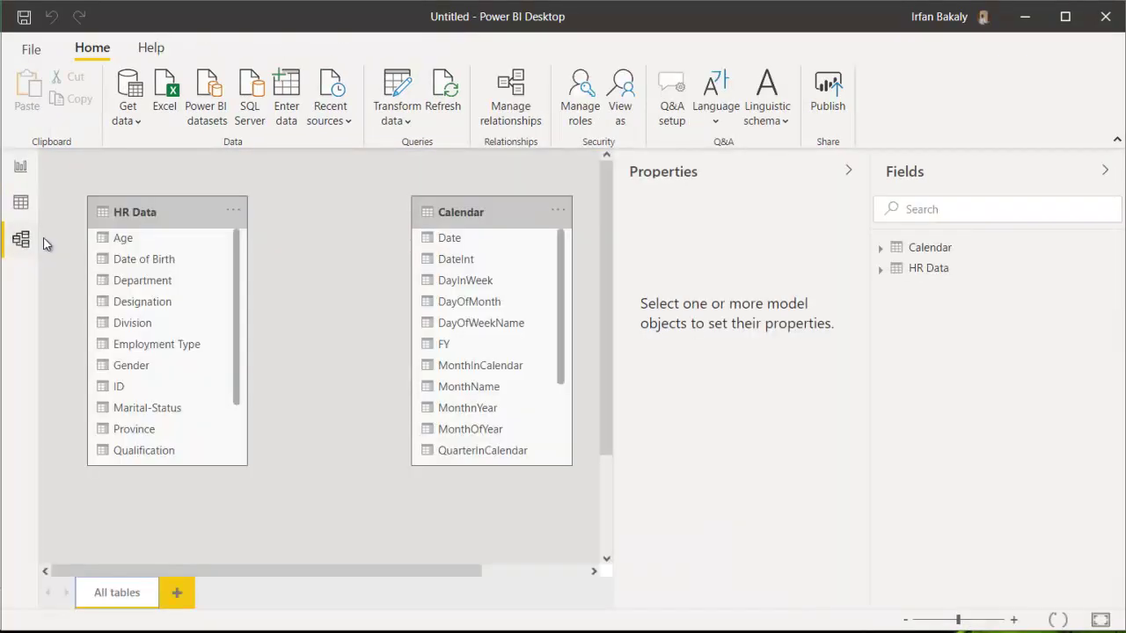
{"action": "left_click", "coordinate": [848, 174]}
{"action": "left_click", "coordinate": [1105, 170]}
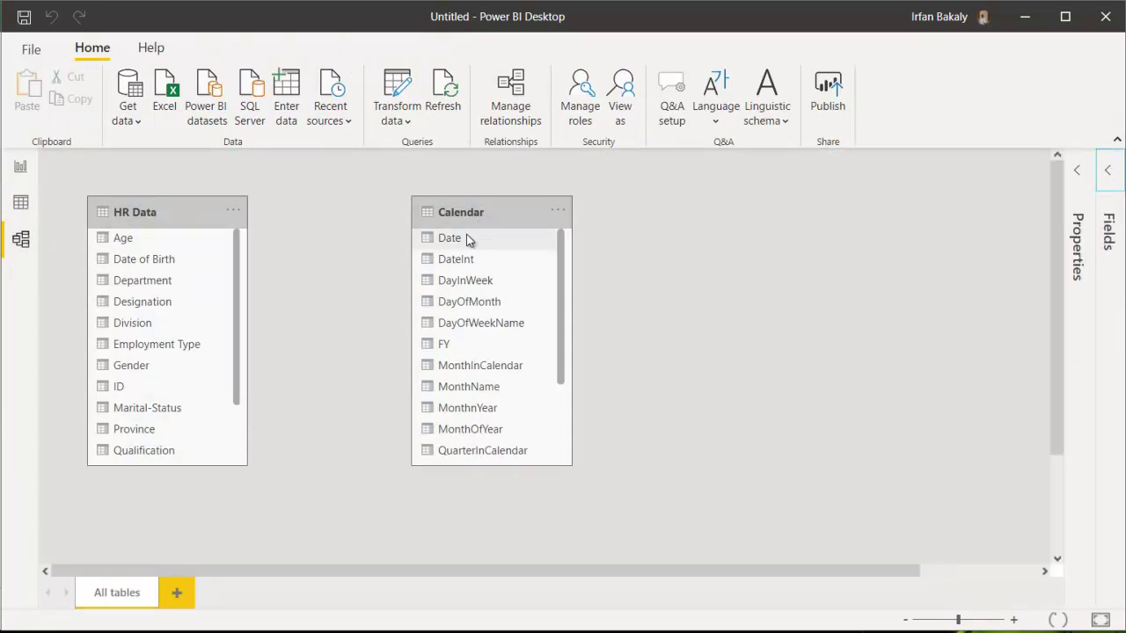
Step: Enlarge the HR Data table and relate Calendar's Date to its Service Start Date and Service End Date fields
{"action": "left_click_drag", "start_coordinate": [197, 467], "coordinate": [205, 538]}
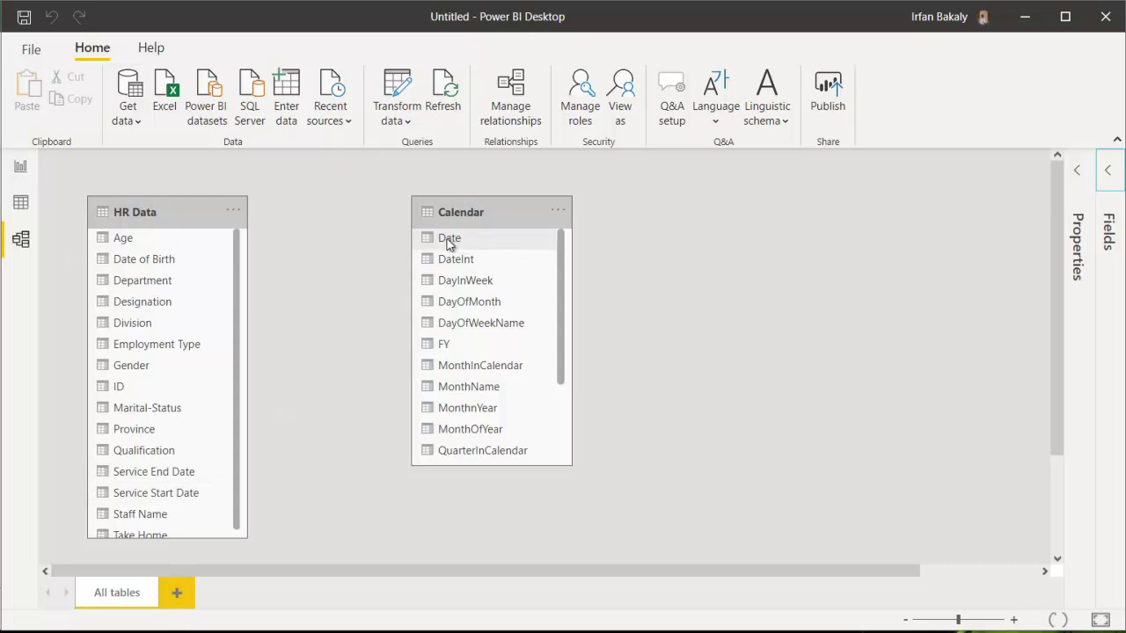
{"action": "left_click_drag", "start_coordinate": [447, 239], "coordinate": [205, 494]}
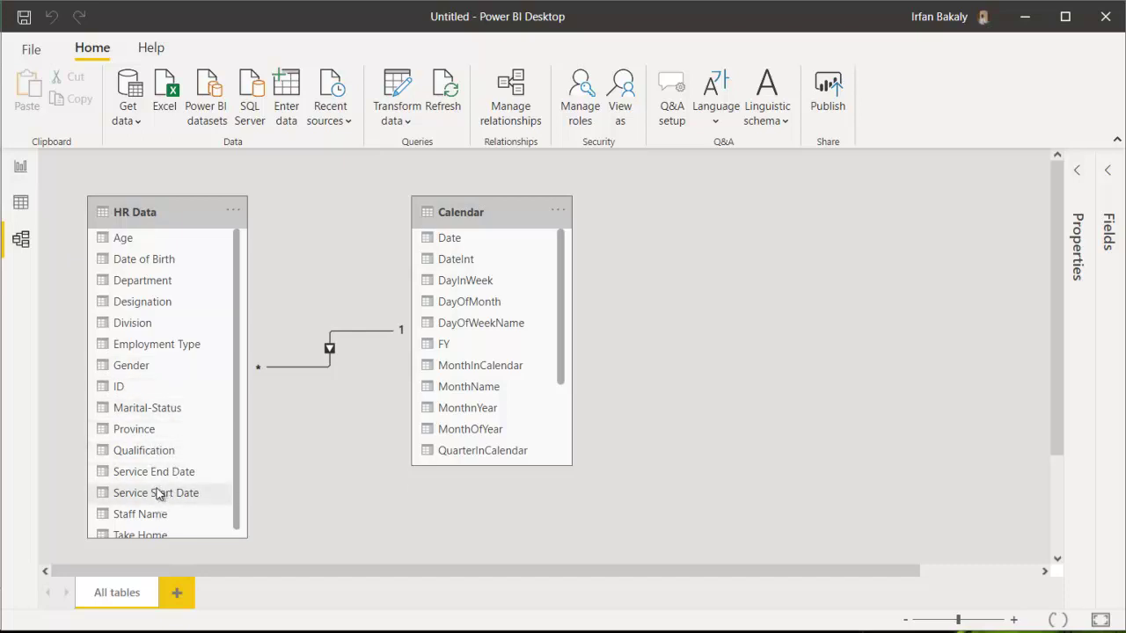
{"action": "left_click_drag", "start_coordinate": [451, 239], "coordinate": [185, 476]}
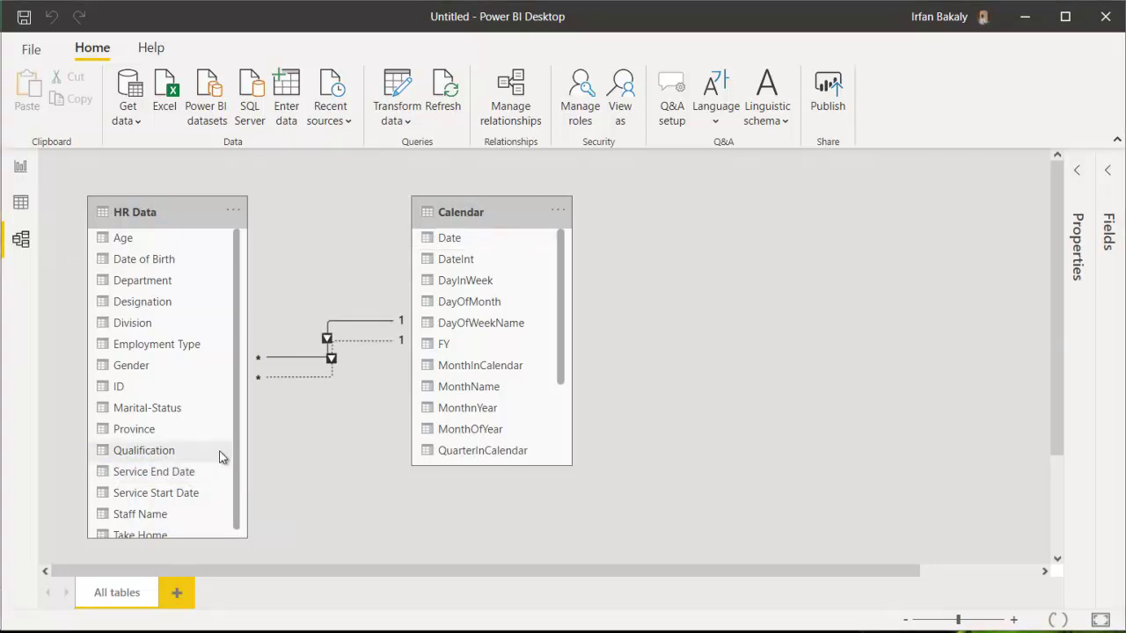
Step: Make the active relationship between HR Data's Service Start Date and Calendar's Date inactive
{"action": "right_click", "coordinate": [312, 363]}
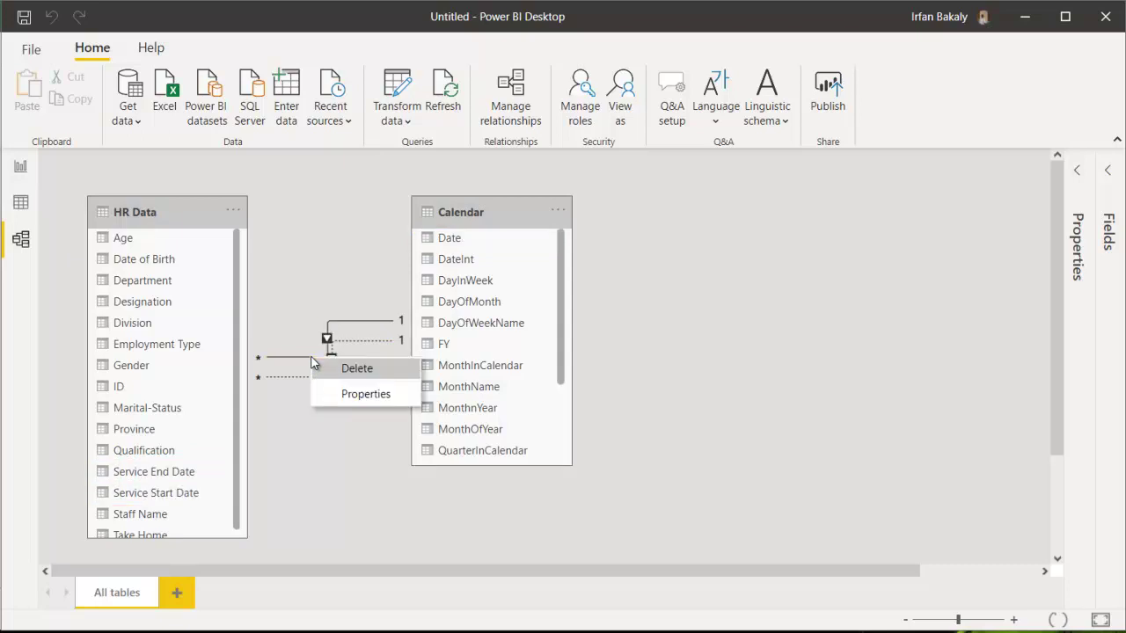
{"action": "left_click", "coordinate": [334, 395]}
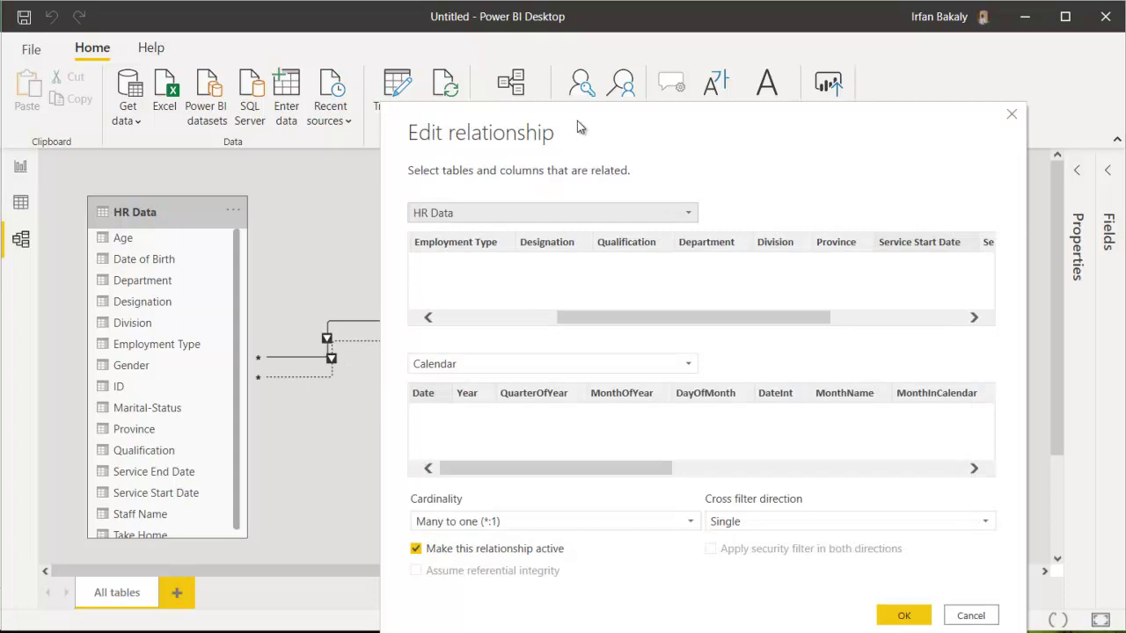
{"action": "left_click_drag", "start_coordinate": [584, 128], "coordinate": [476, 67]}
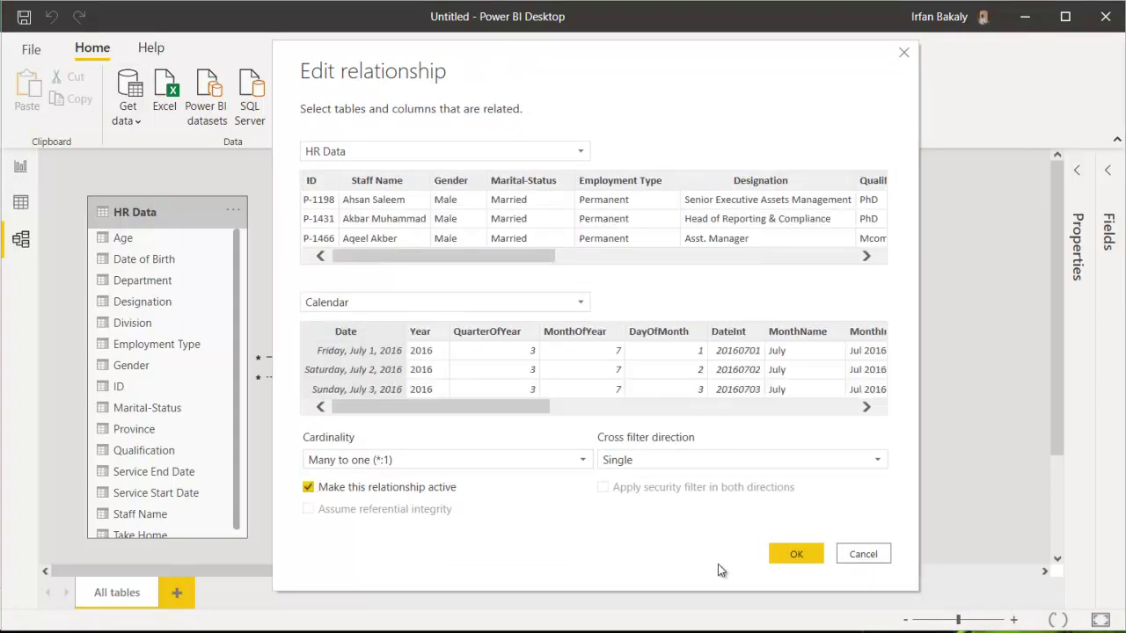
{"action": "left_click", "coordinate": [308, 488]}
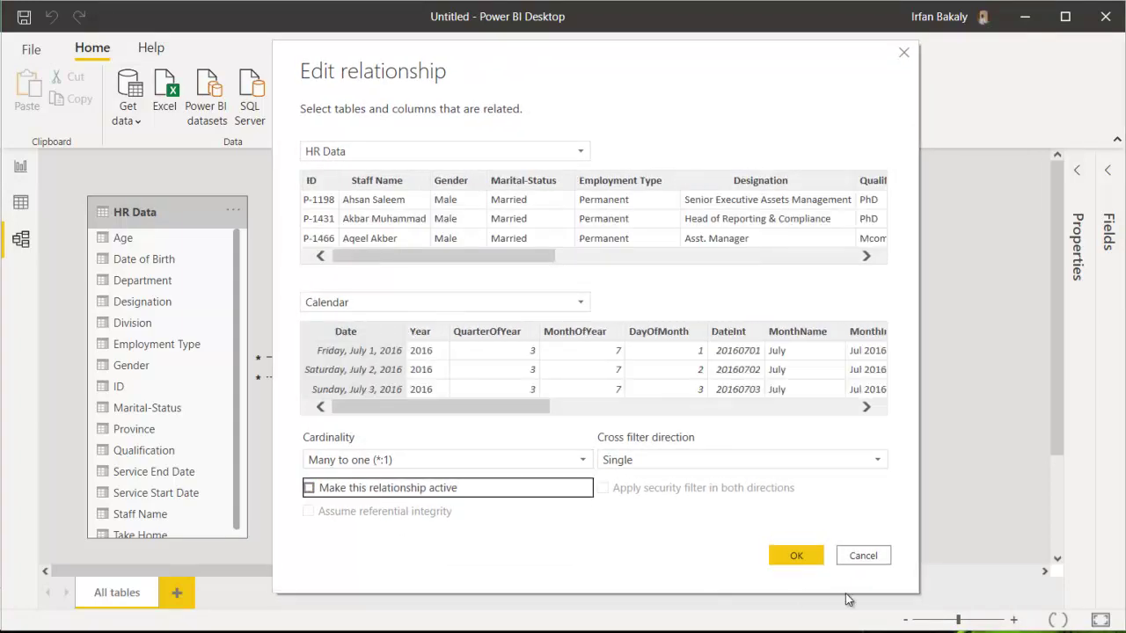
{"action": "left_click", "coordinate": [807, 560]}
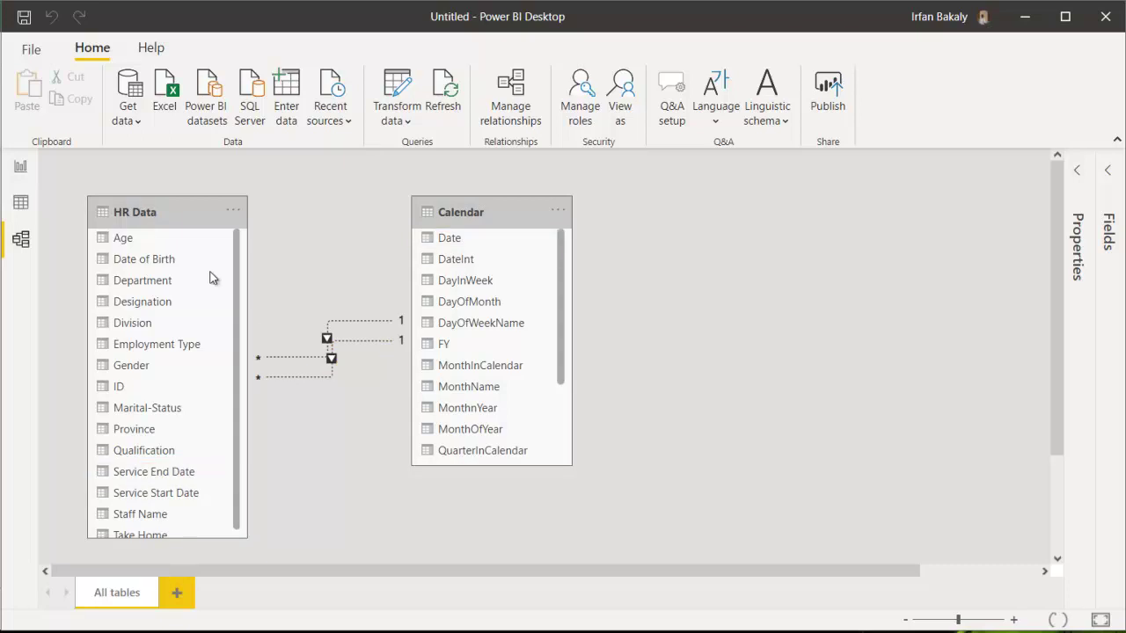
Step: Return to the report and enter a new blank table named Measures, loading it into the model
{"action": "left_click", "coordinate": [22, 170]}
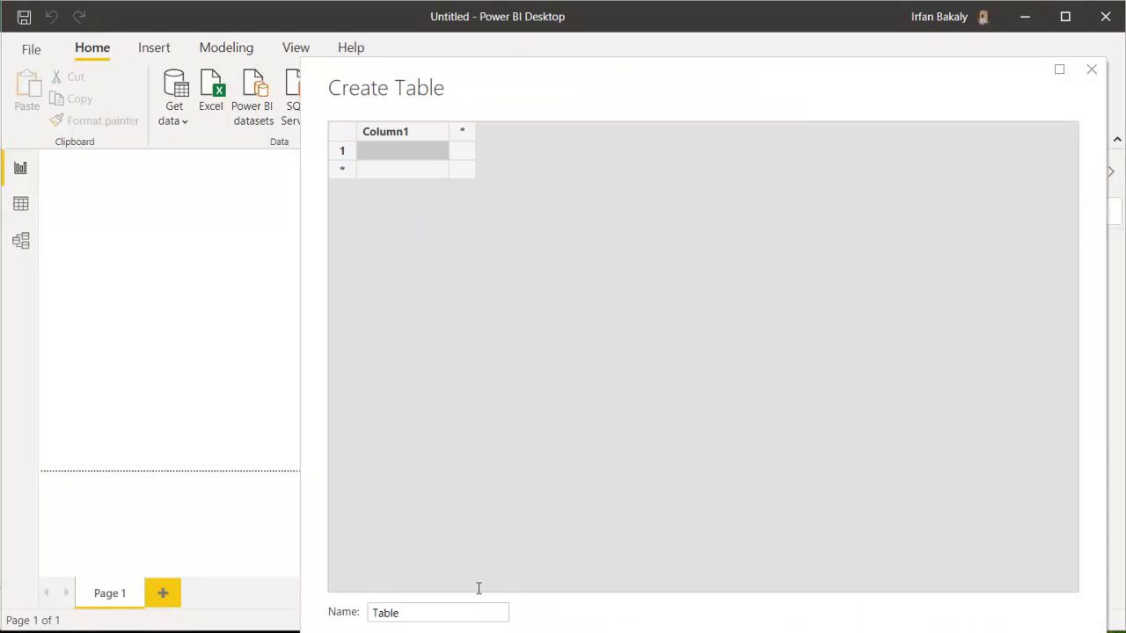
{"action": "left_click", "coordinate": [394, 613]}
{"action": "double_click", "coordinate": [395, 614]}
{"action": "type", "text": "d"}
{"action": "key", "text": "BackSpace"}
{"action": "type", "text": "Mea"}
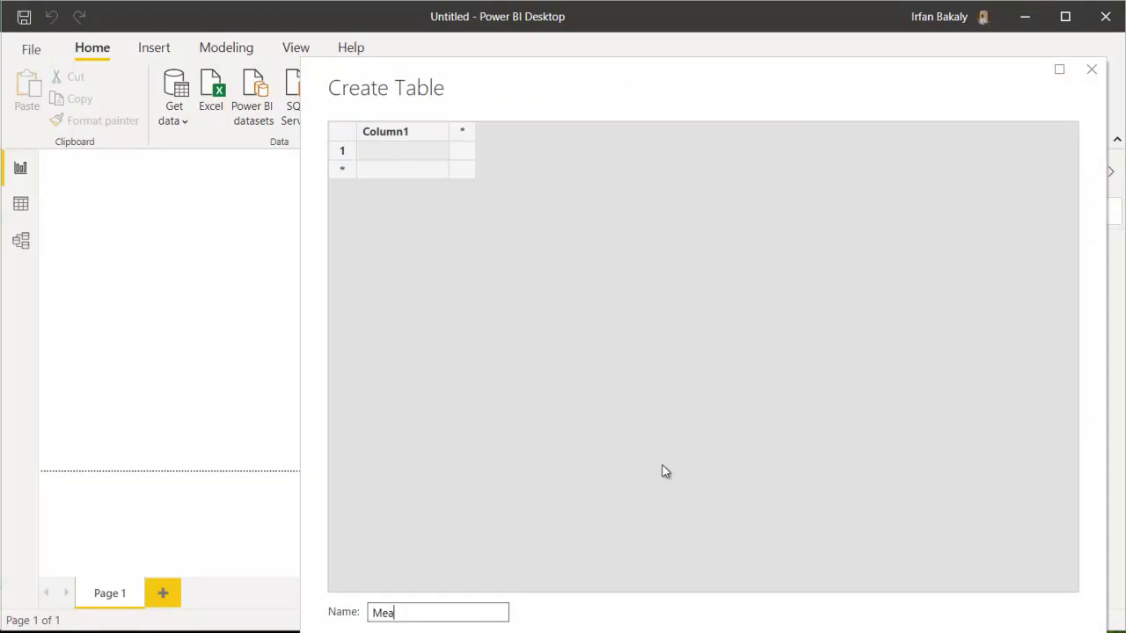
{"action": "type", "text": "sures"}
{"action": "key", "text": "Return"}
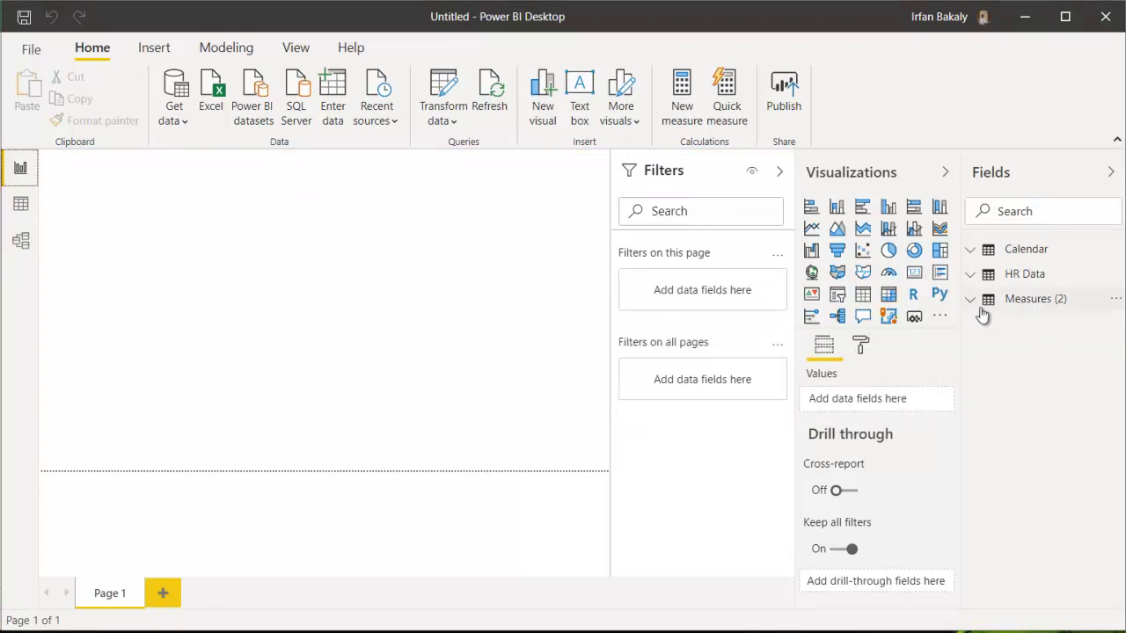
Step: Create the measure Headcount = CALCULATE(COUNTROWS('HR Data')) in the Measures (2) table
{"action": "left_click", "coordinate": [976, 301]}
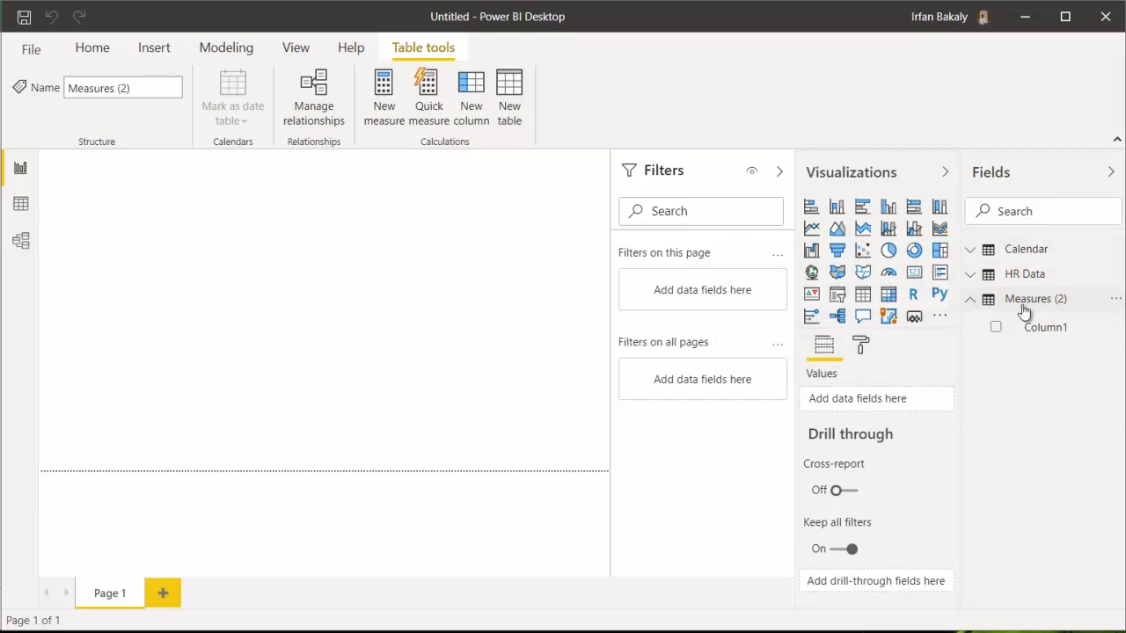
{"action": "left_click", "coordinate": [1045, 331]}
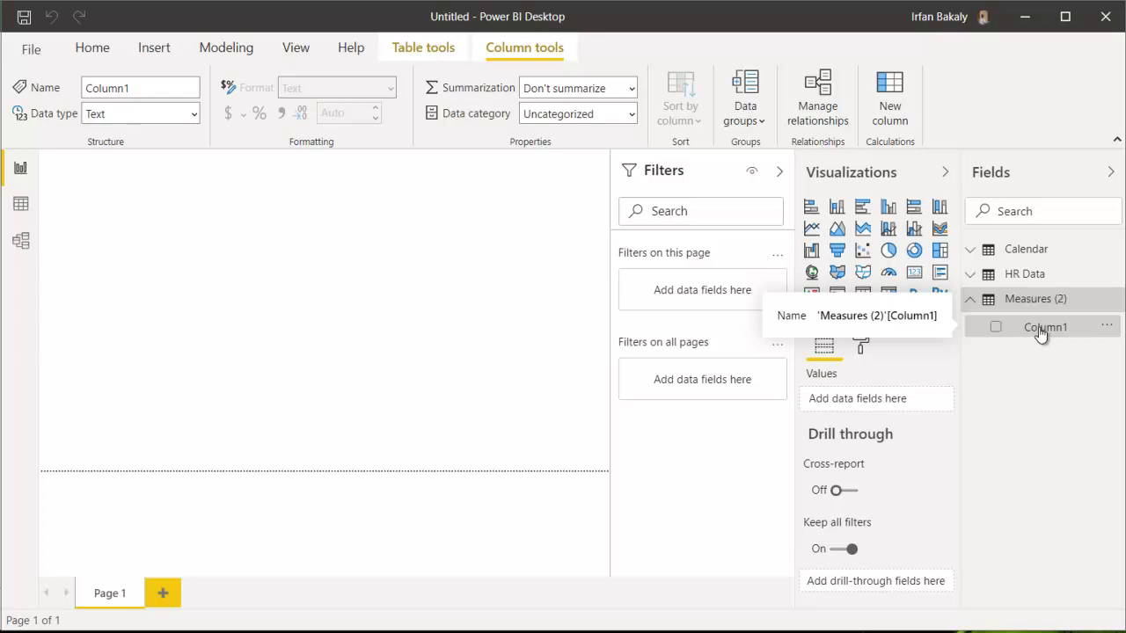
{"action": "left_click", "coordinate": [203, 52]}
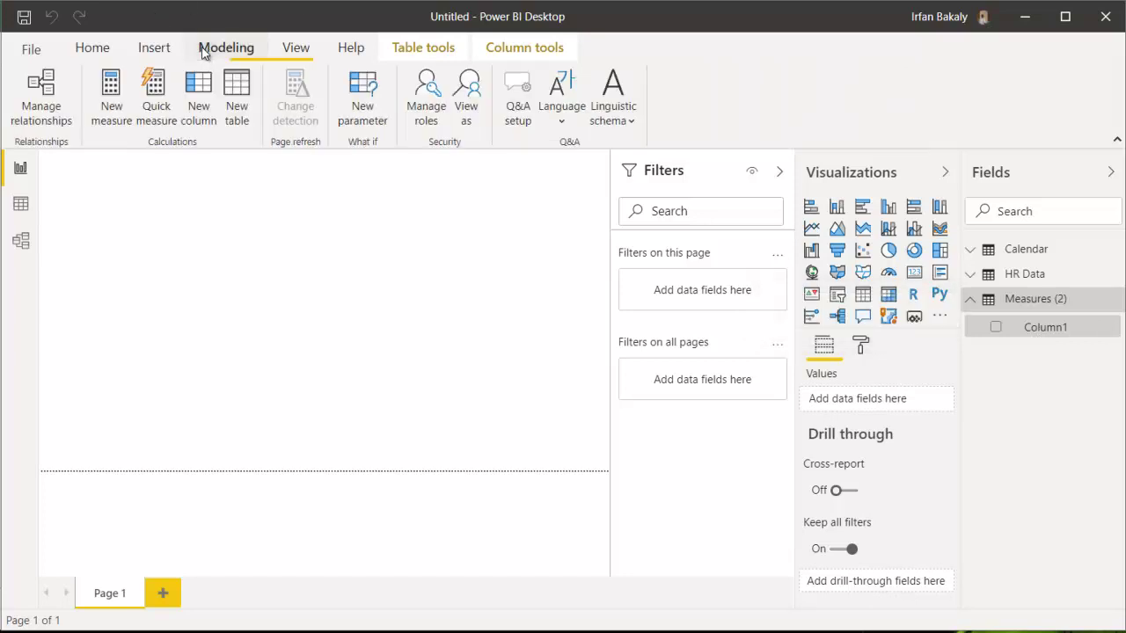
{"action": "left_click", "coordinate": [110, 105]}
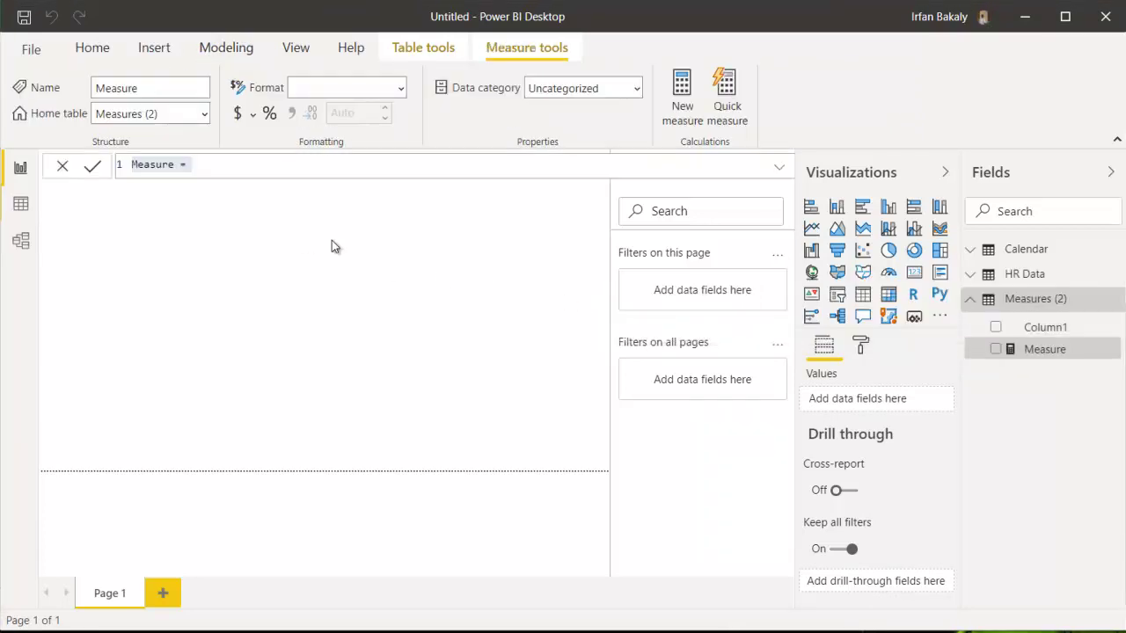
{"action": "type", "text": "Hea"}
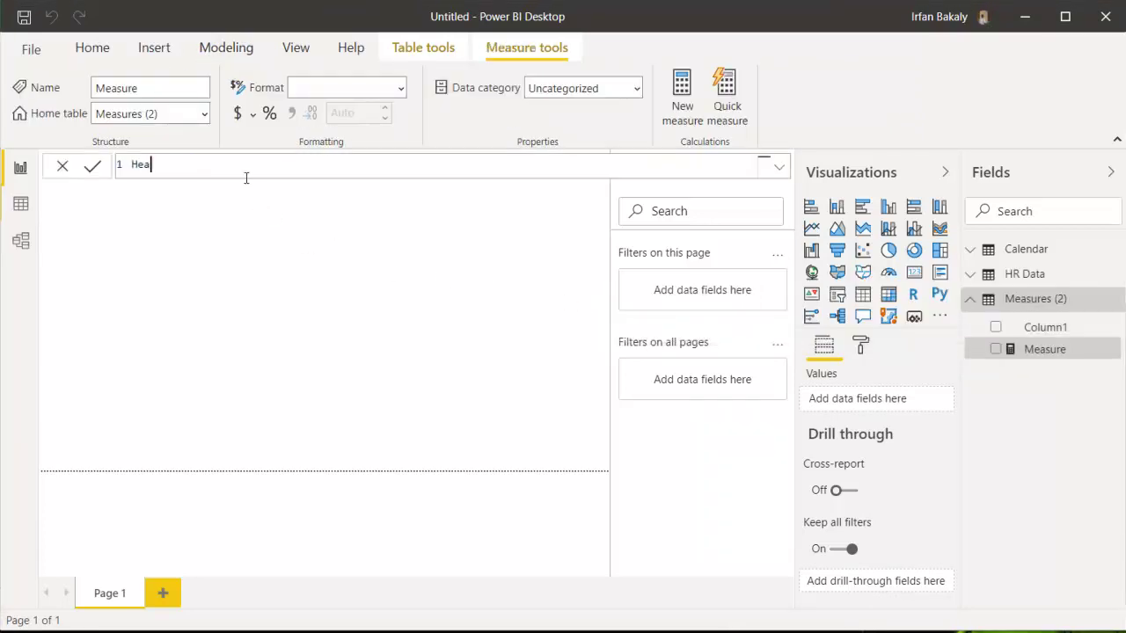
{"action": "type", "text": "dcount = ca"}
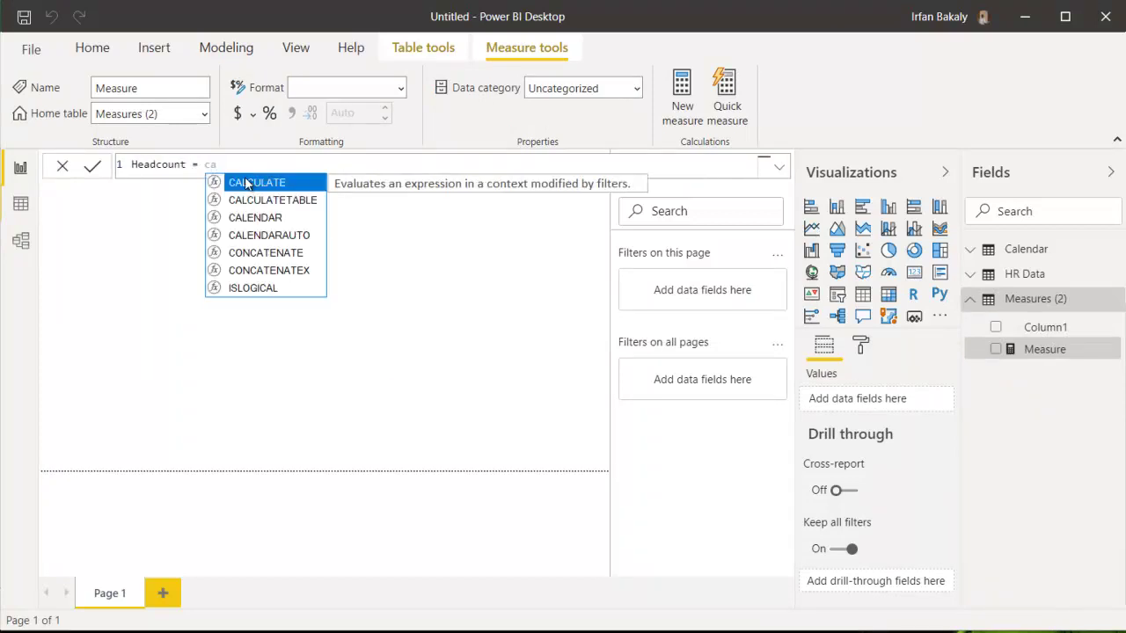
{"action": "key", "text": "Tab"}
{"action": "type", "text": "count"}
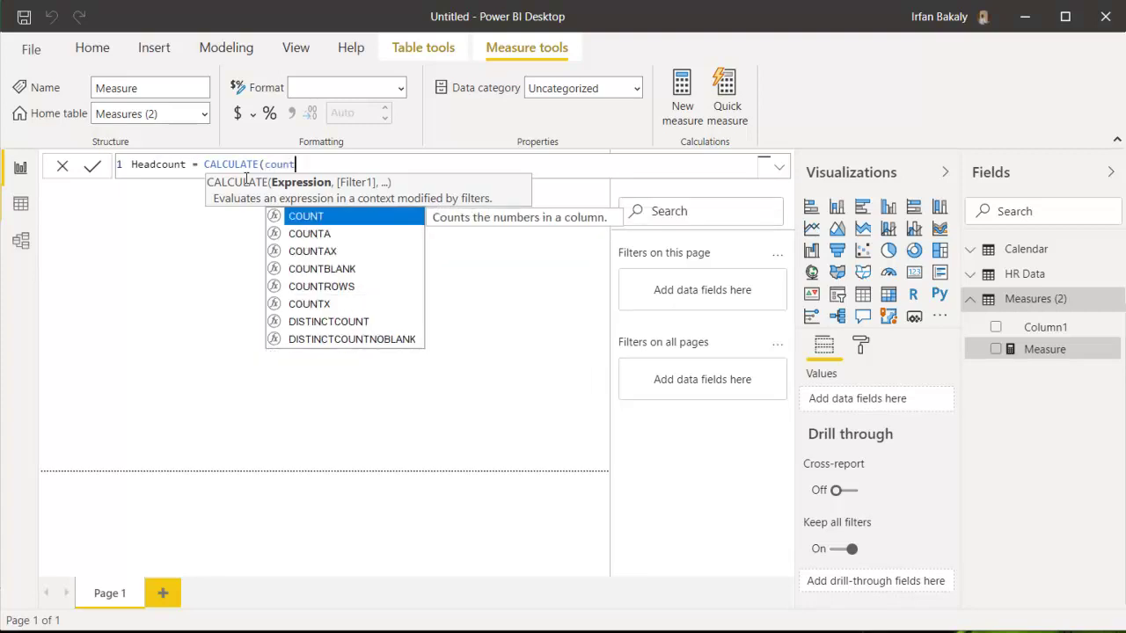
{"action": "key", "text": "Down"}
{"action": "key", "text": "Down"}
{"action": "key", "text": "Down"}
{"action": "key", "text": "Tab"}
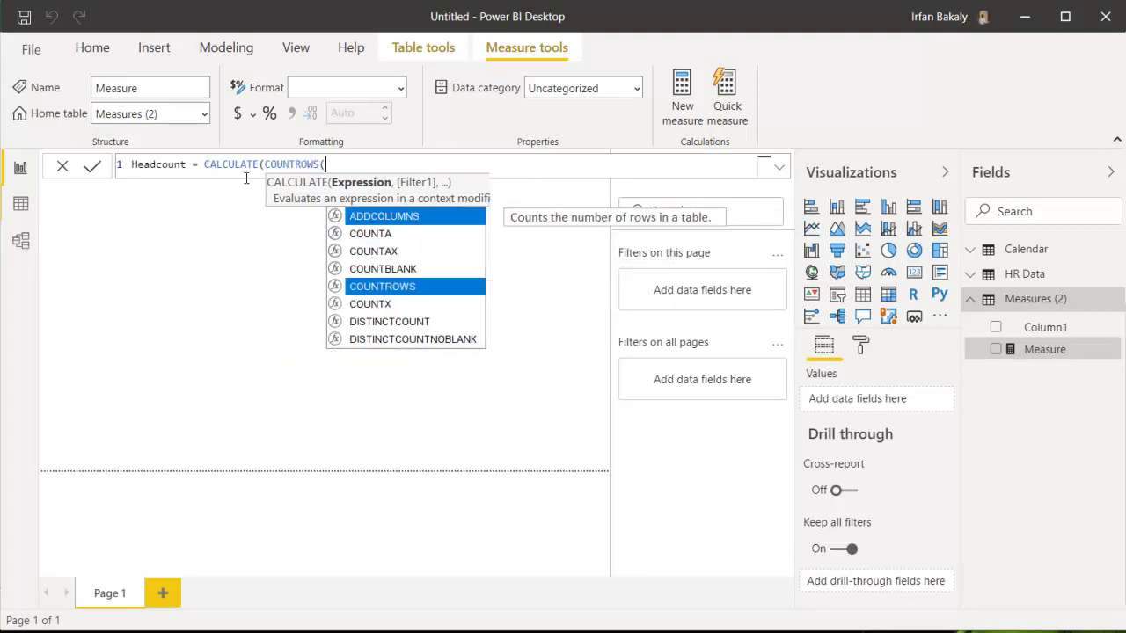
{"action": "type", "text": "'hr"}
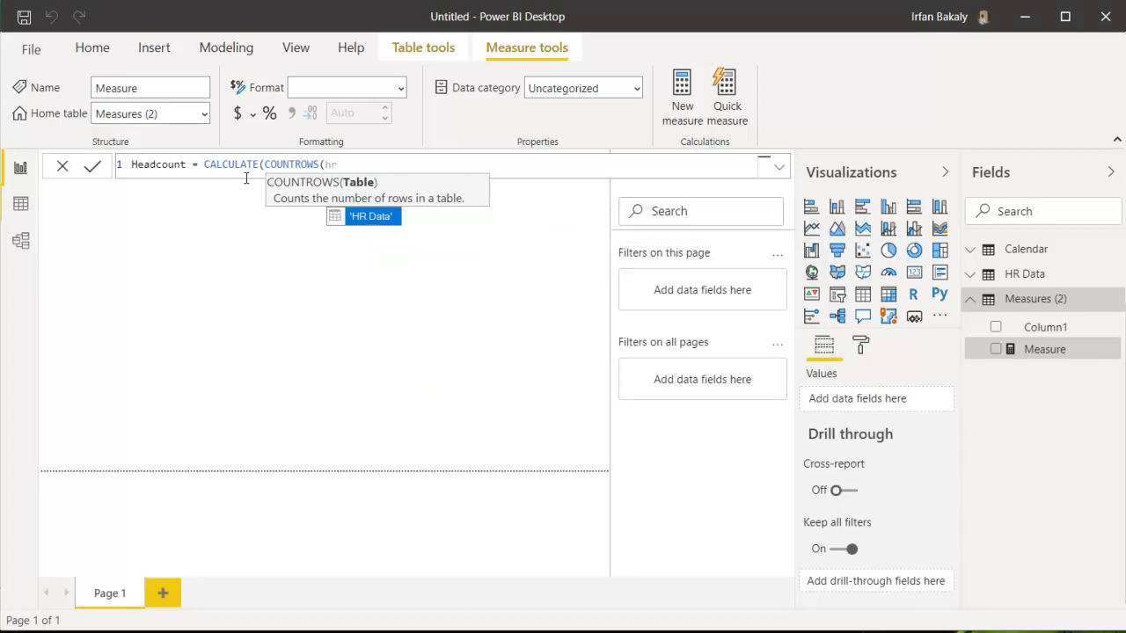
{"action": "key", "text": "Tab"}
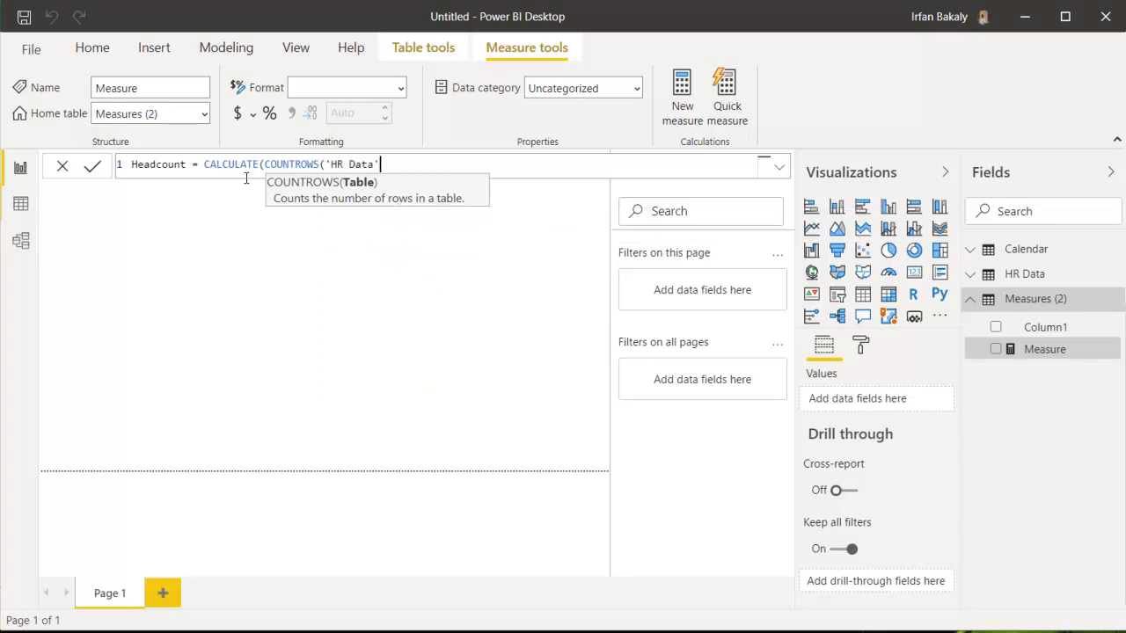
{"action": "type", "text": ")"}
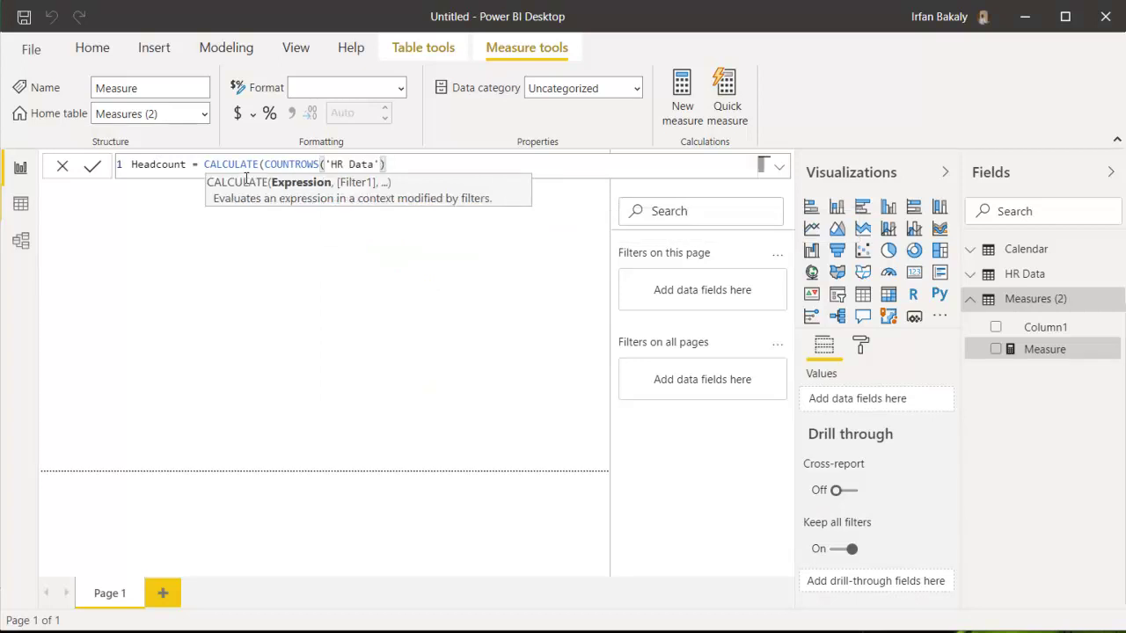
{"action": "type", "text": ")"}
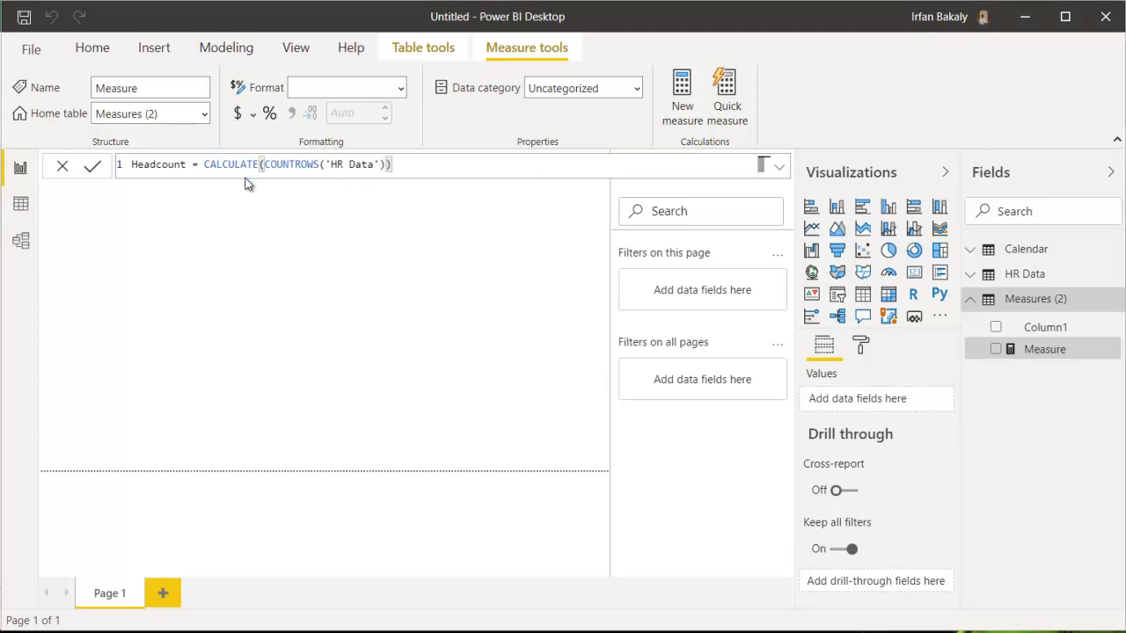
{"action": "key", "text": "Return"}
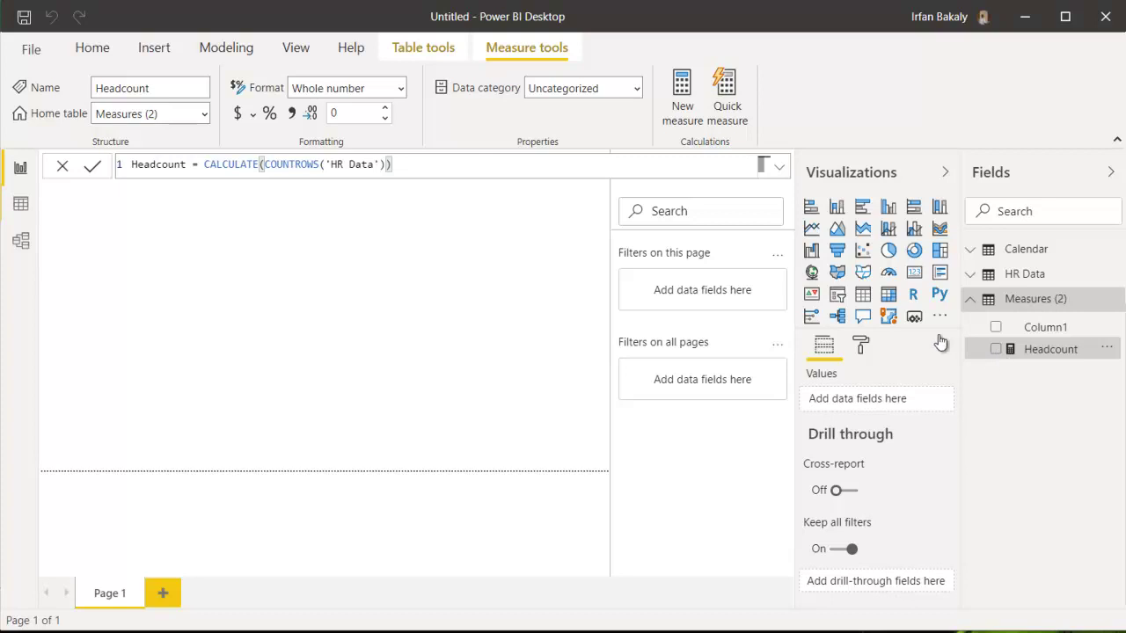
Step: Show the Headcount measure in a card visual and set its data label text size to 35 pt
{"action": "left_click", "coordinate": [996, 351]}
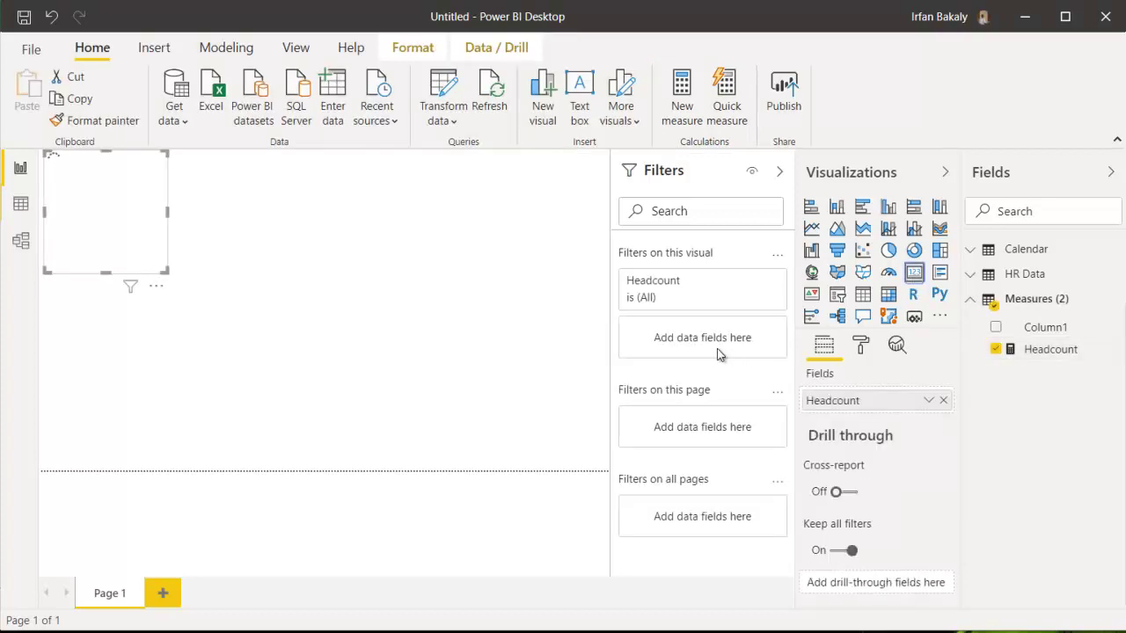
{"action": "left_click", "coordinate": [861, 345]}
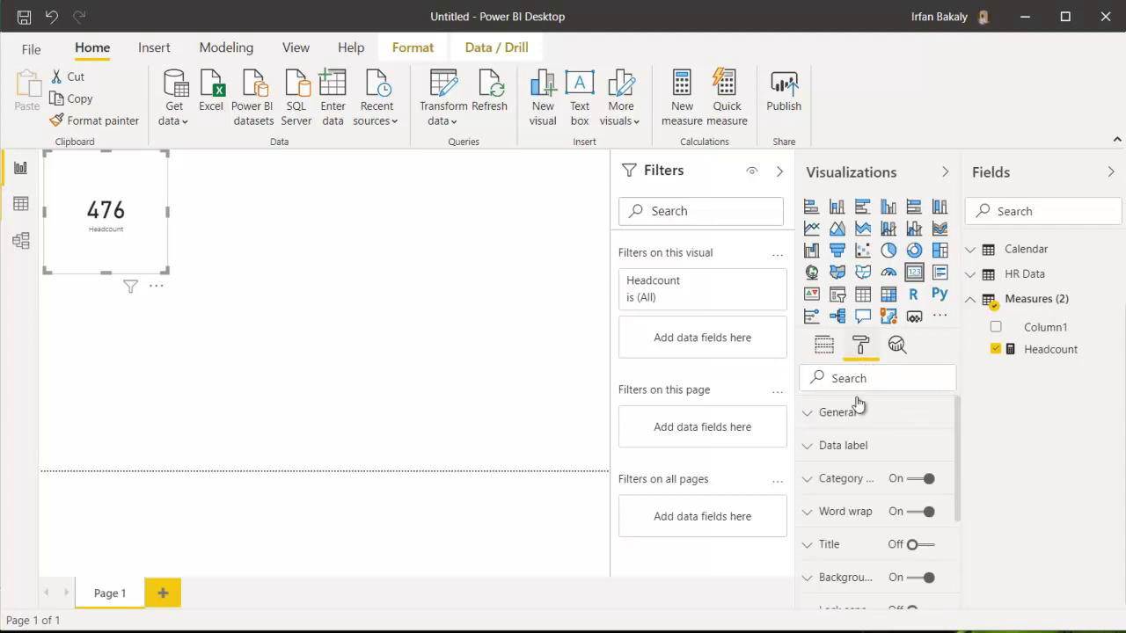
{"action": "left_click", "coordinate": [861, 456]}
{"action": "scroll", "coordinate": [854, 563], "scroll_direction": "down", "scroll_amount": 3}
{"action": "double_click", "coordinate": [825, 495]}
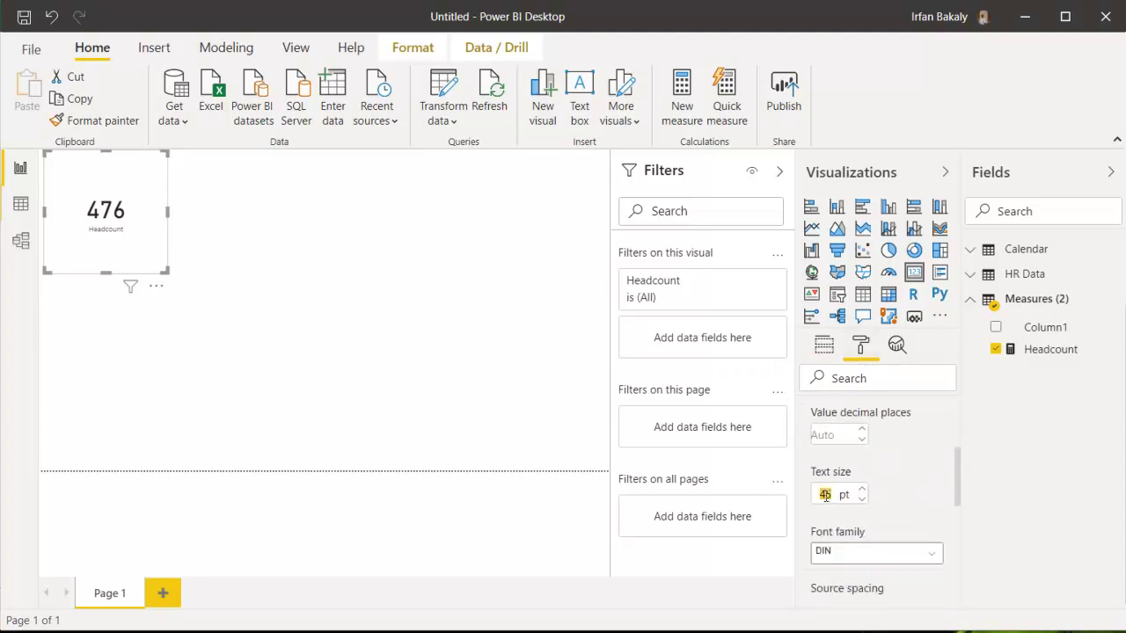
{"action": "type", "text": "35"}
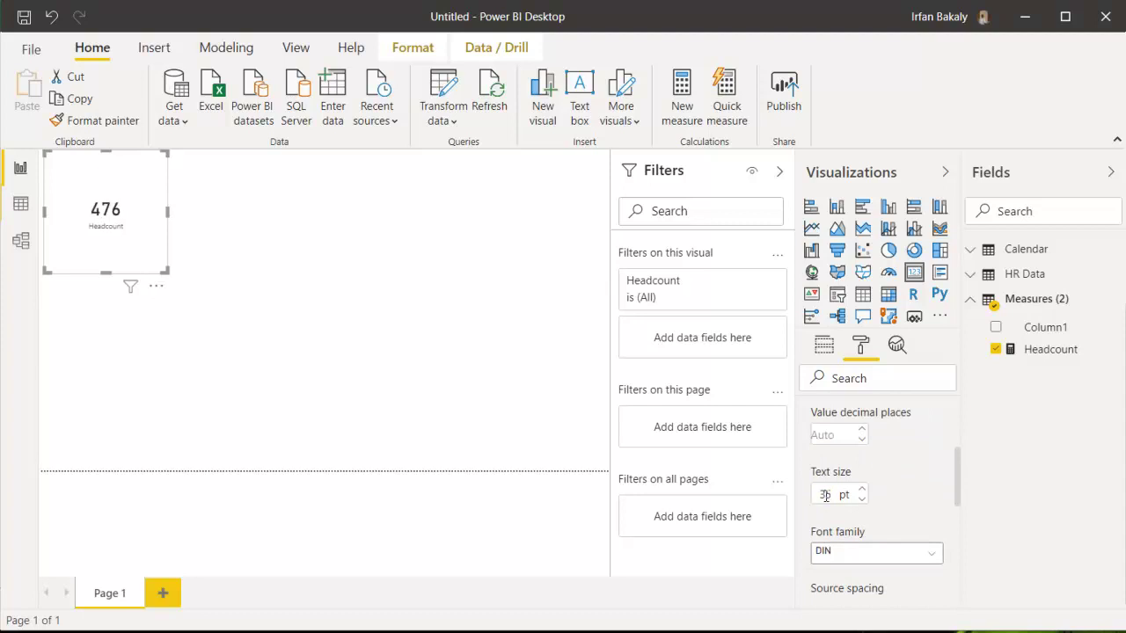
Step: Turn on the border and shadow for the Headcount card
{"action": "scroll", "coordinate": [884, 495], "scroll_direction": "down", "scroll_amount": 5}
{"action": "scroll", "coordinate": [887, 494], "scroll_direction": "down", "scroll_amount": 1}
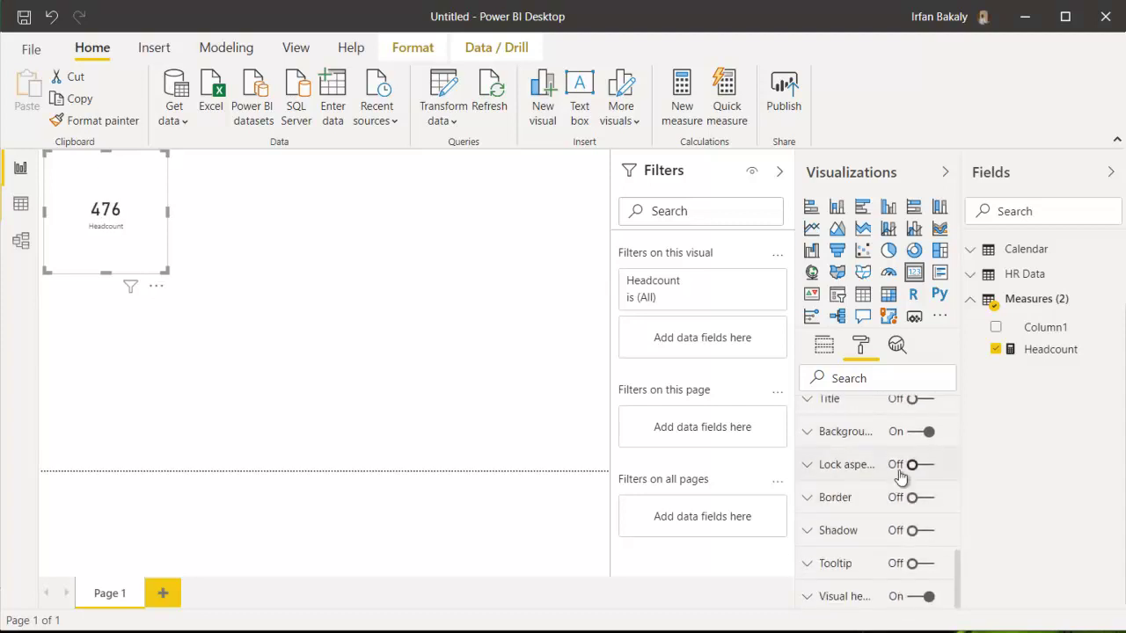
{"action": "left_click", "coordinate": [923, 500]}
{"action": "left_click", "coordinate": [924, 533]}
Step: Shorten the Headcount card near the page's upper-left corner and place a copy of it directly below
{"action": "left_click_drag", "start_coordinate": [167, 273], "coordinate": [168, 227]}
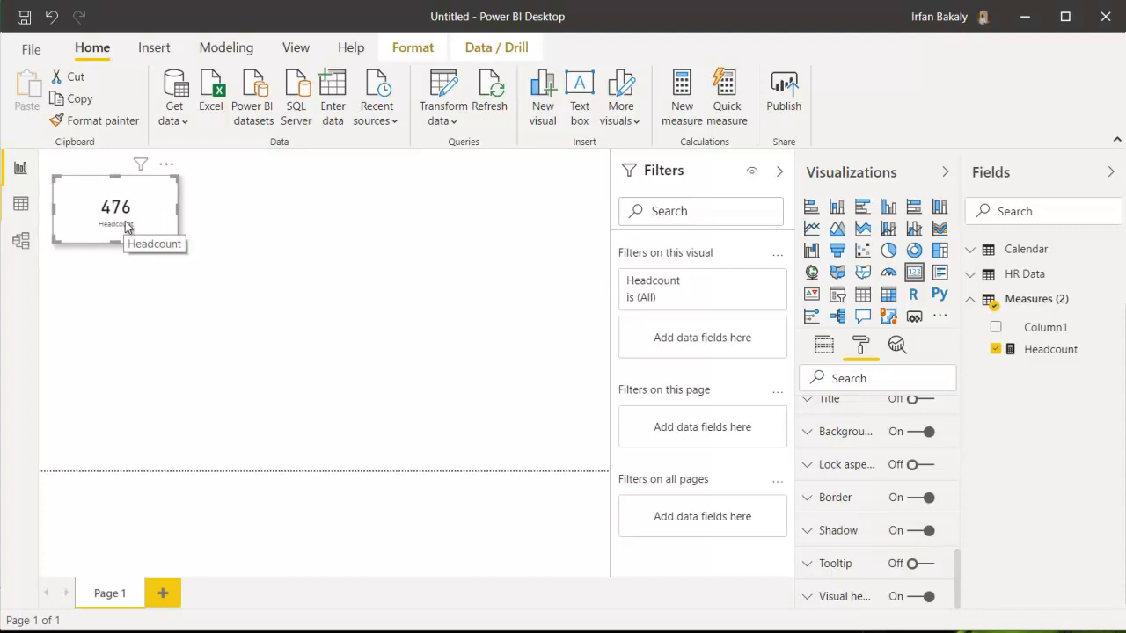
{"action": "left_click_drag", "start_coordinate": [138, 211], "coordinate": [135, 204]}
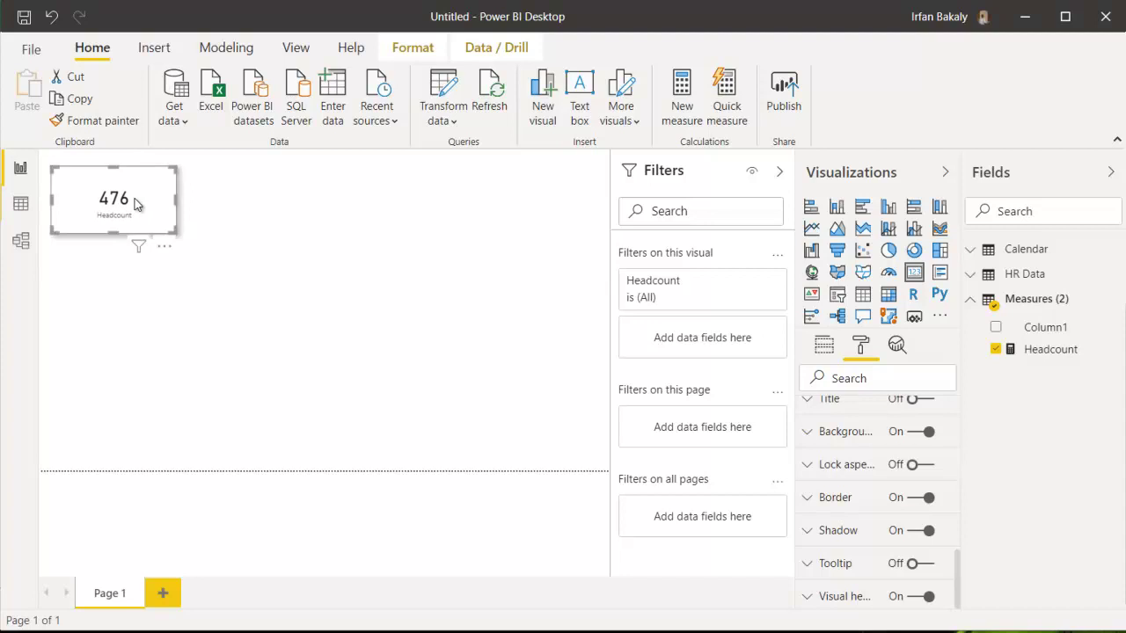
{"action": "key", "text": "ctrl+c"}
{"action": "key", "text": "ctrl+v"}
{"action": "left_click_drag", "start_coordinate": [136, 201], "coordinate": [131, 268]}
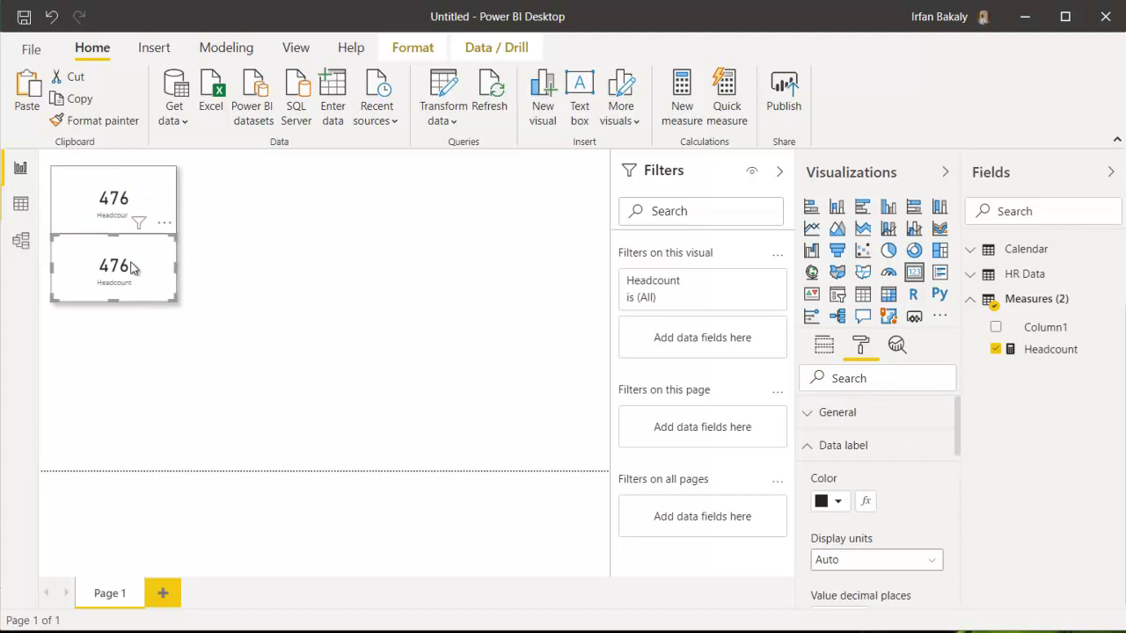
Step: Create the measure Leaver = COUNTA('HR Data'[Service End Date]) in the Measures (2) table
{"action": "left_click", "coordinate": [1039, 354]}
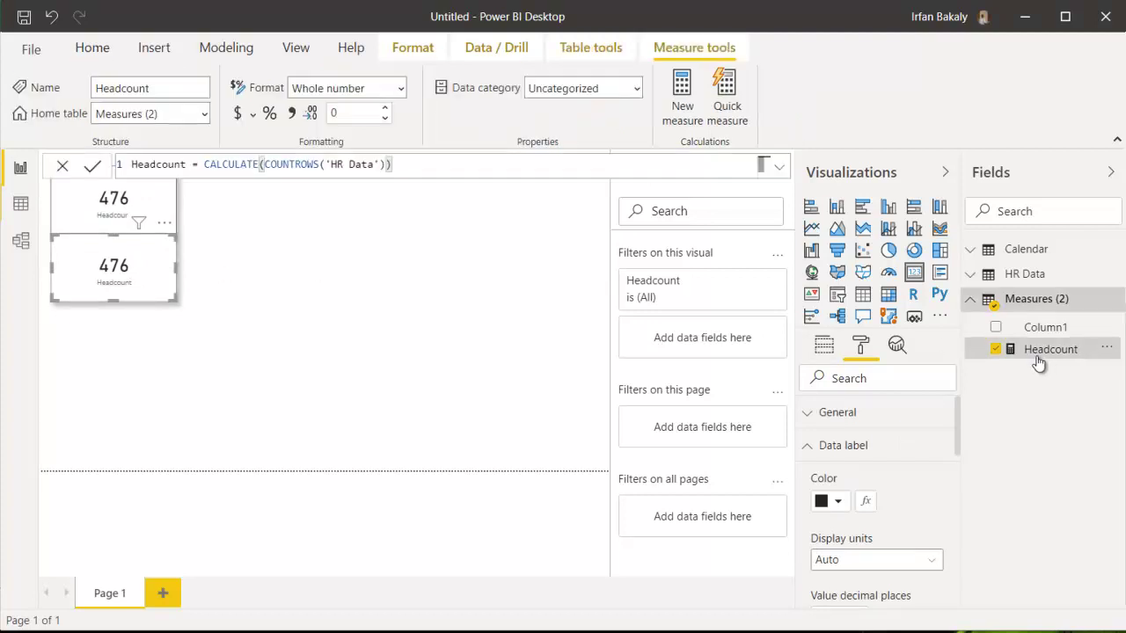
{"action": "left_click", "coordinate": [687, 102]}
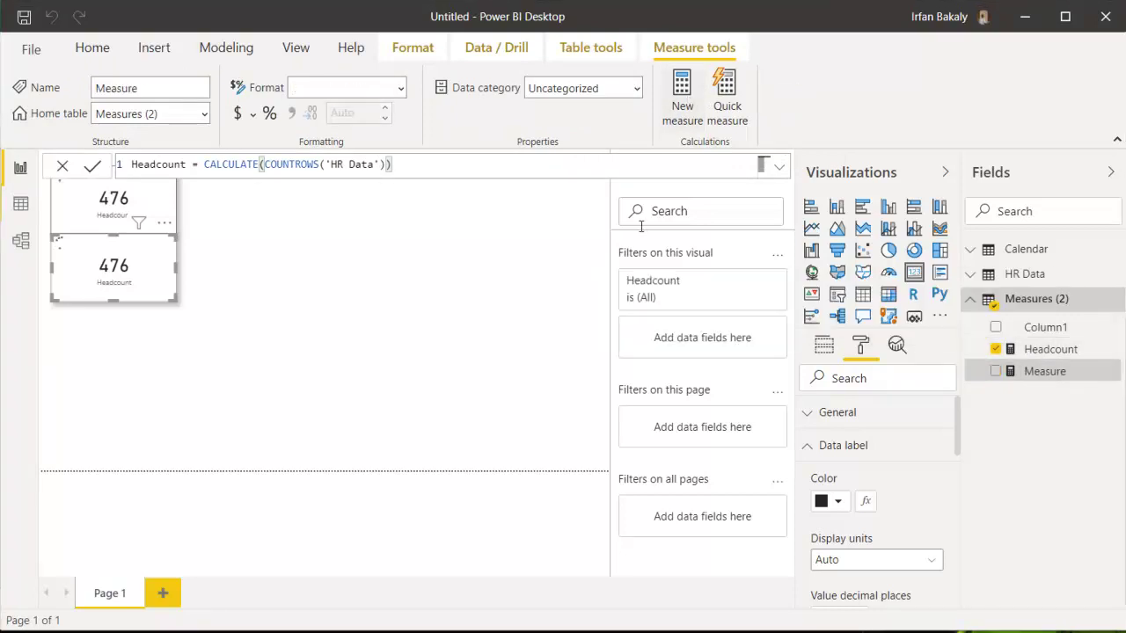
{"action": "type", "text": "Leave"}
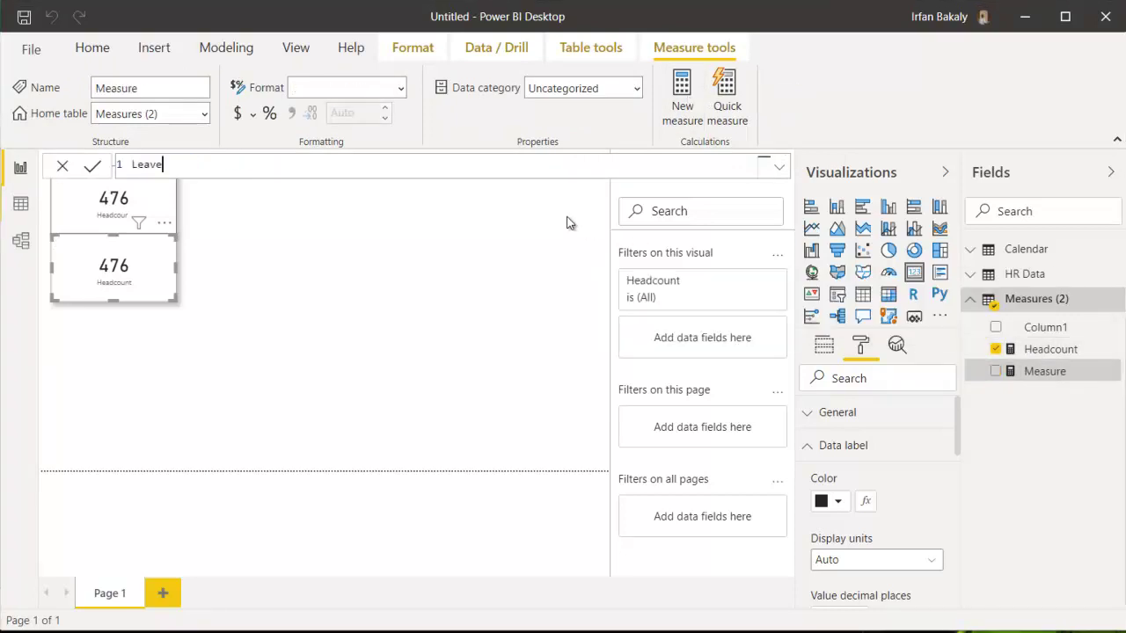
{"action": "type", "text": "r = counta"}
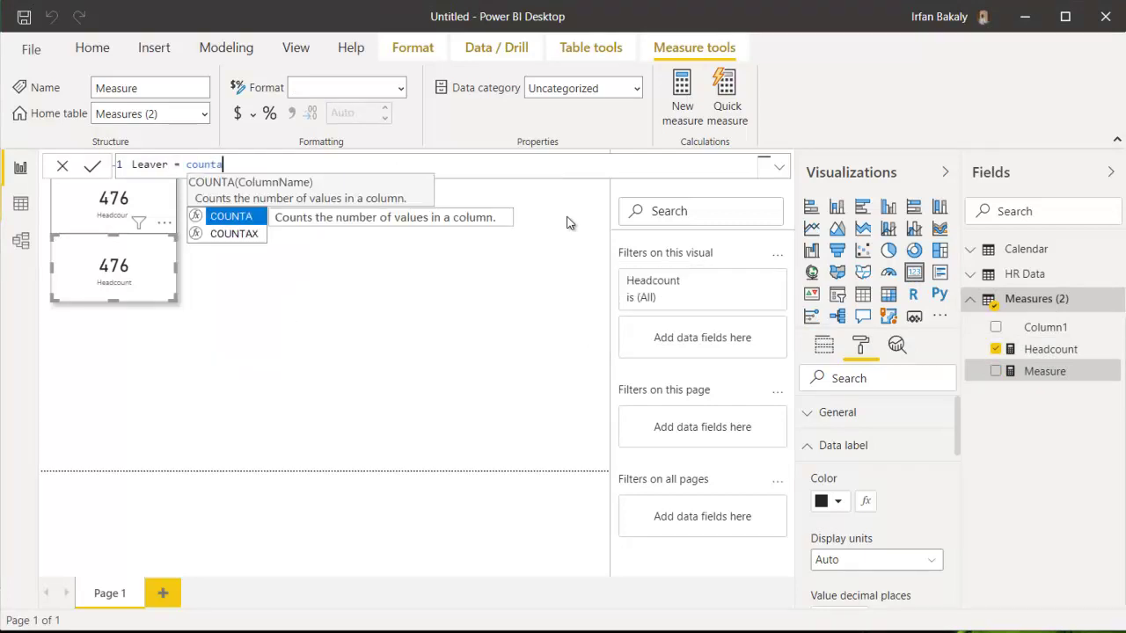
{"action": "key", "text": "Tab"}
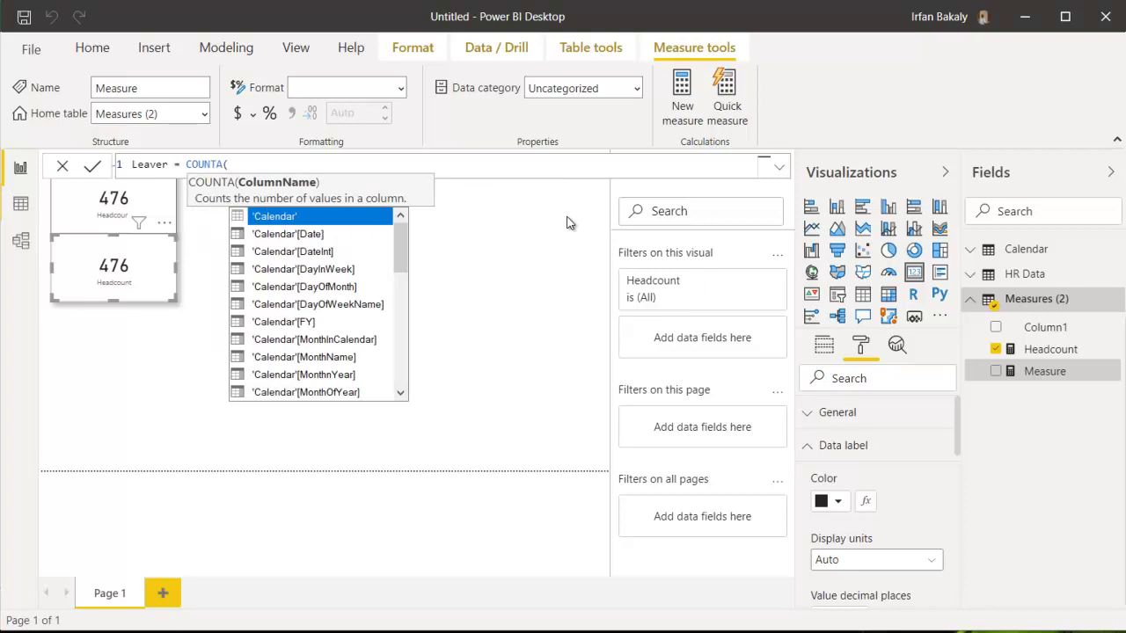
{"action": "type", "text": "hr"}
{"action": "key", "text": "Tab"}
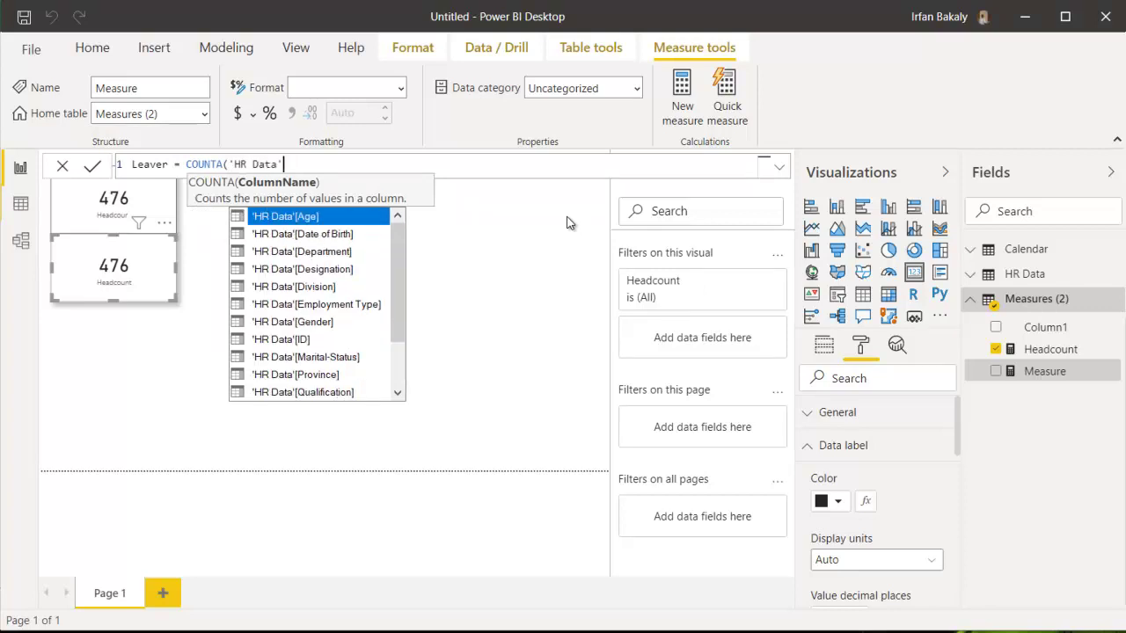
{"action": "type", "text": "[se"}
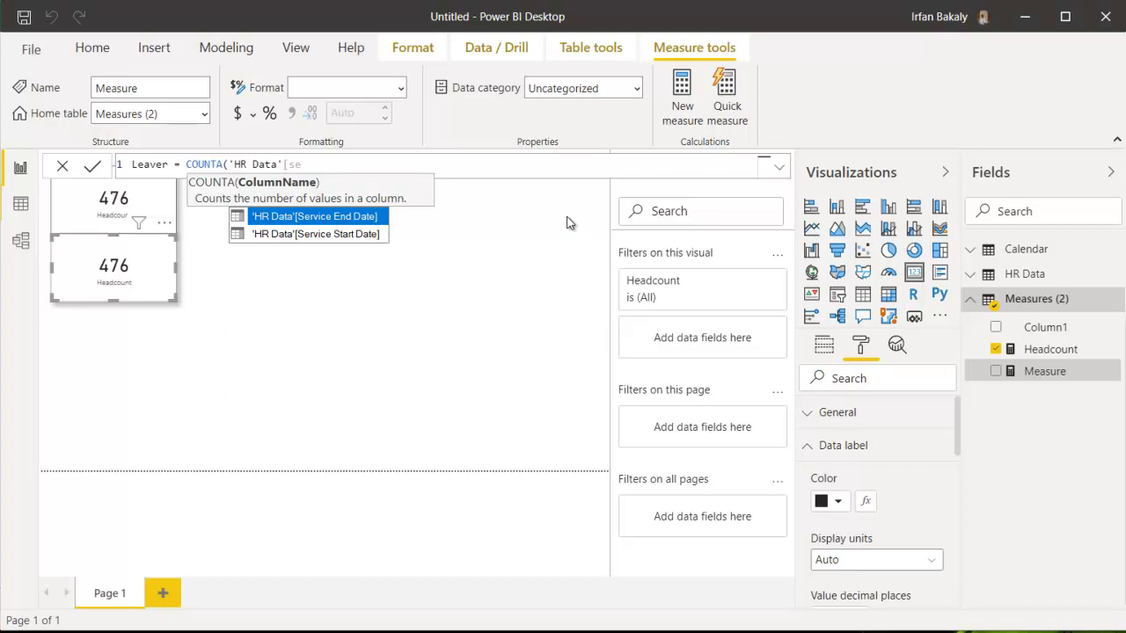
{"action": "key", "text": "Tab"}
{"action": "type", "text": ")"}
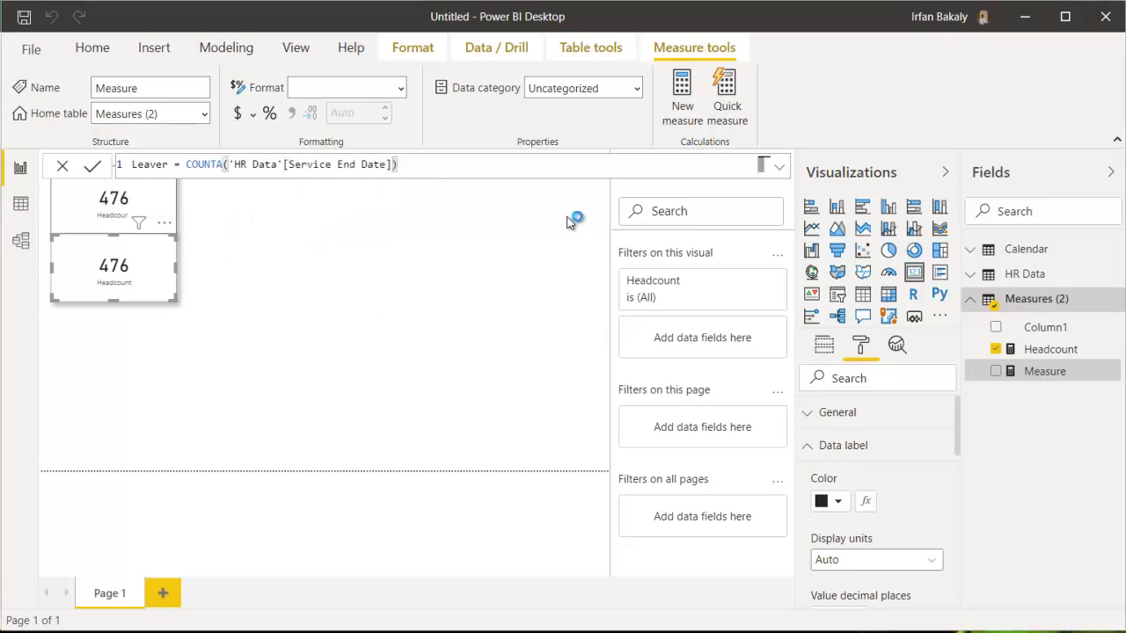
{"action": "key", "text": "Return"}
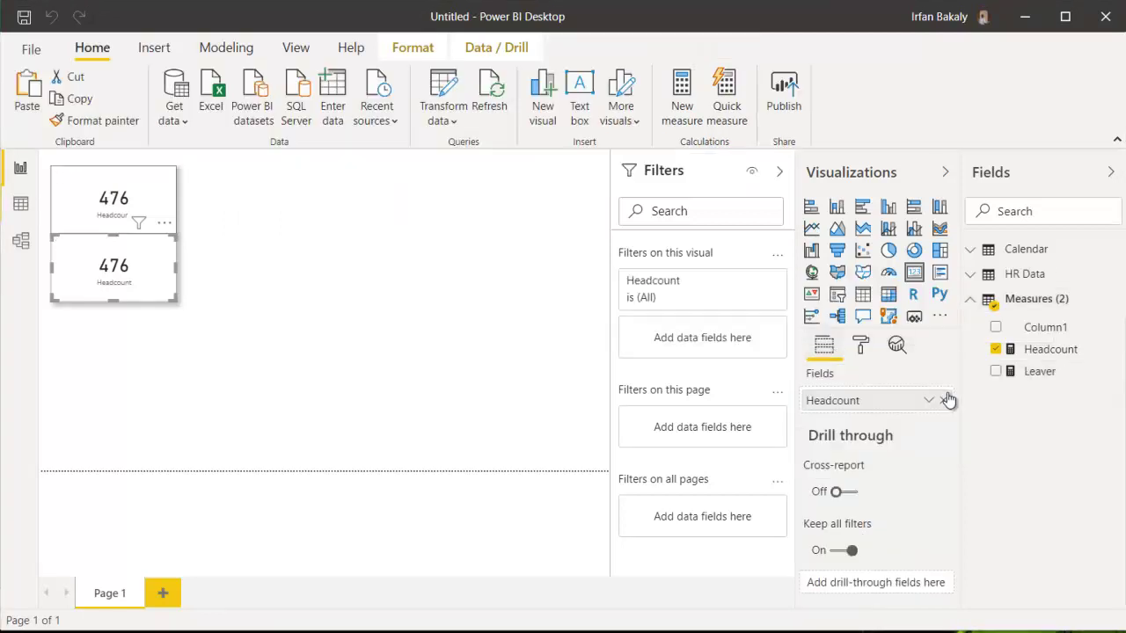
Step: Replace Headcount with the Leaver measure in the lower card
{"action": "left_click", "coordinate": [995, 350]}
{"action": "left_click", "coordinate": [995, 371]}
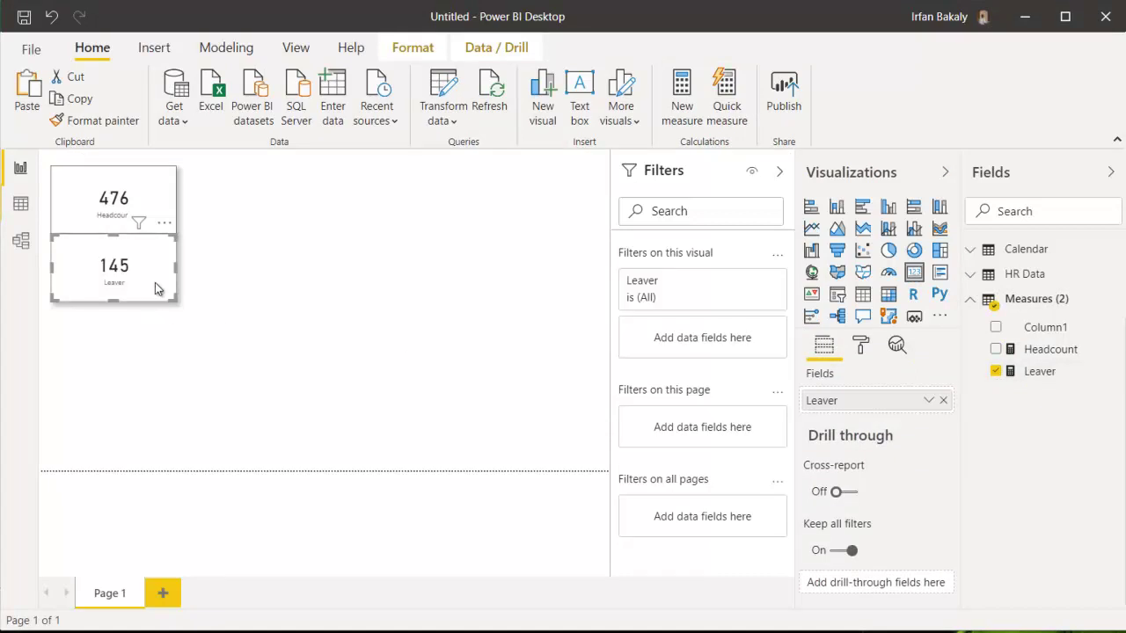
{"action": "left_click", "coordinate": [276, 301]}
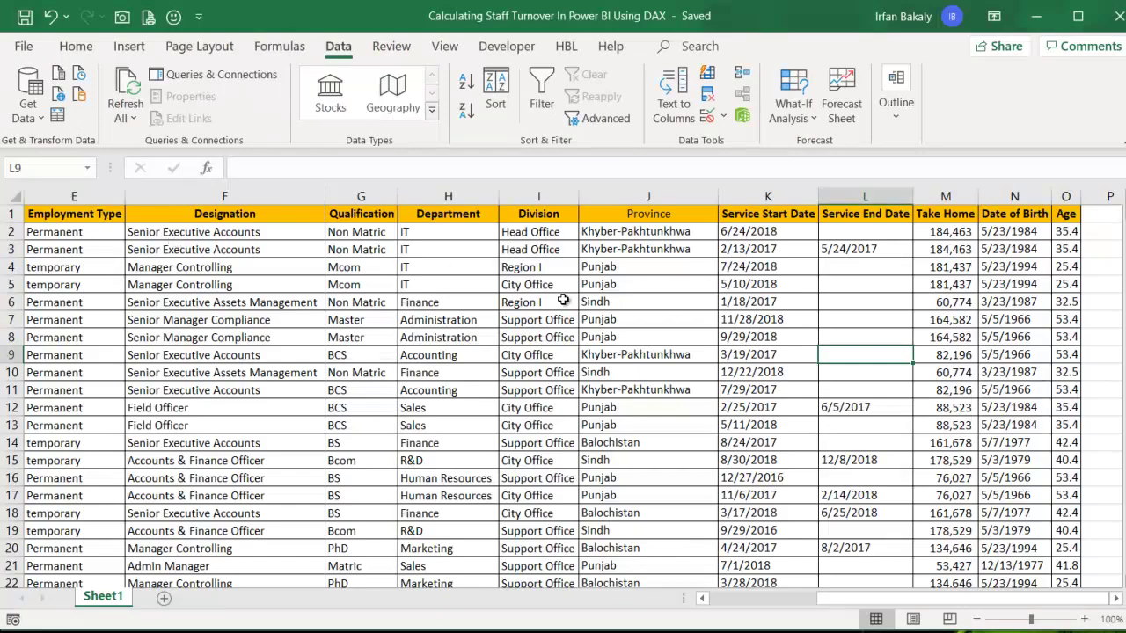
Step: Check the entry counts of the Service Start Date and Service End Date columns in the Excel workbook, and return to Power BI
{"action": "left_click", "coordinate": [768, 213]}
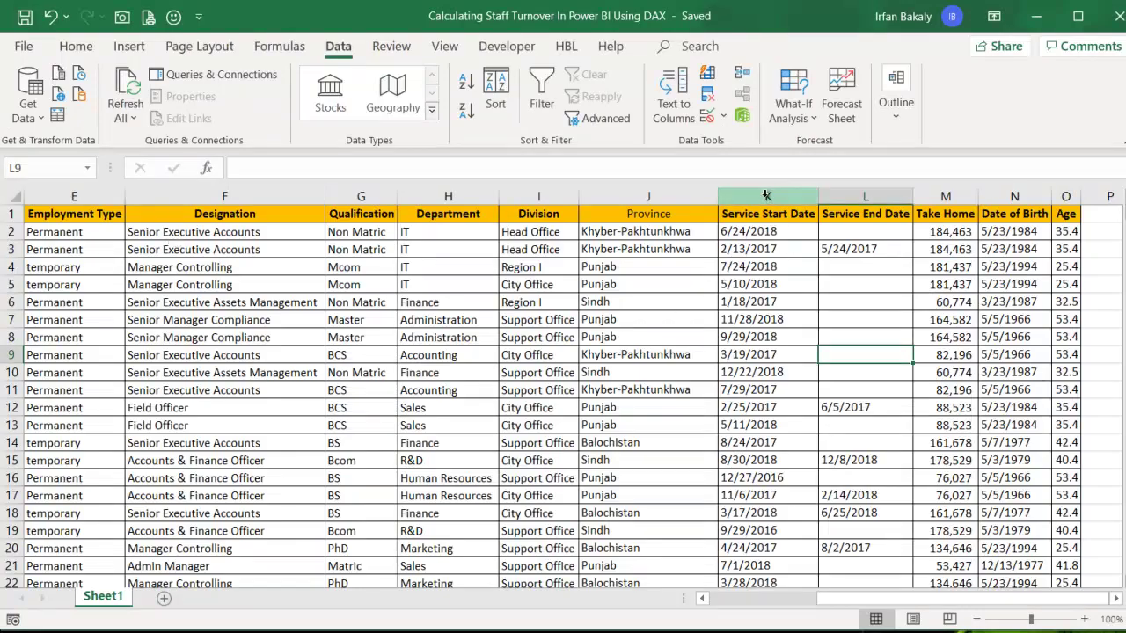
{"action": "key", "text": "ctrl+shift+Down"}
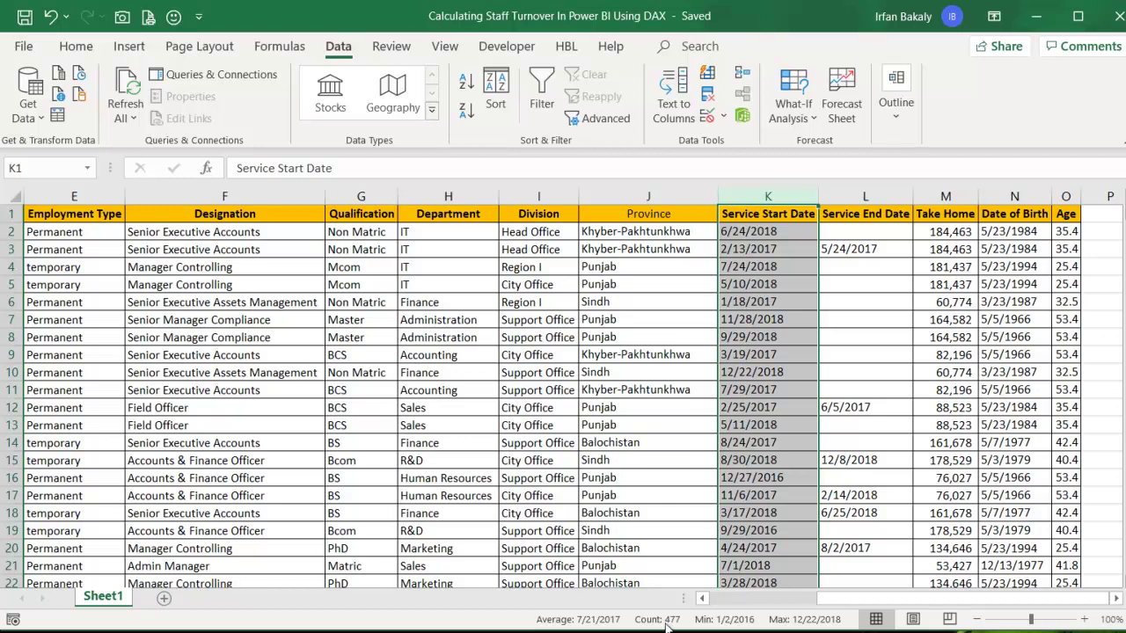
{"action": "left_click", "coordinate": [853, 198]}
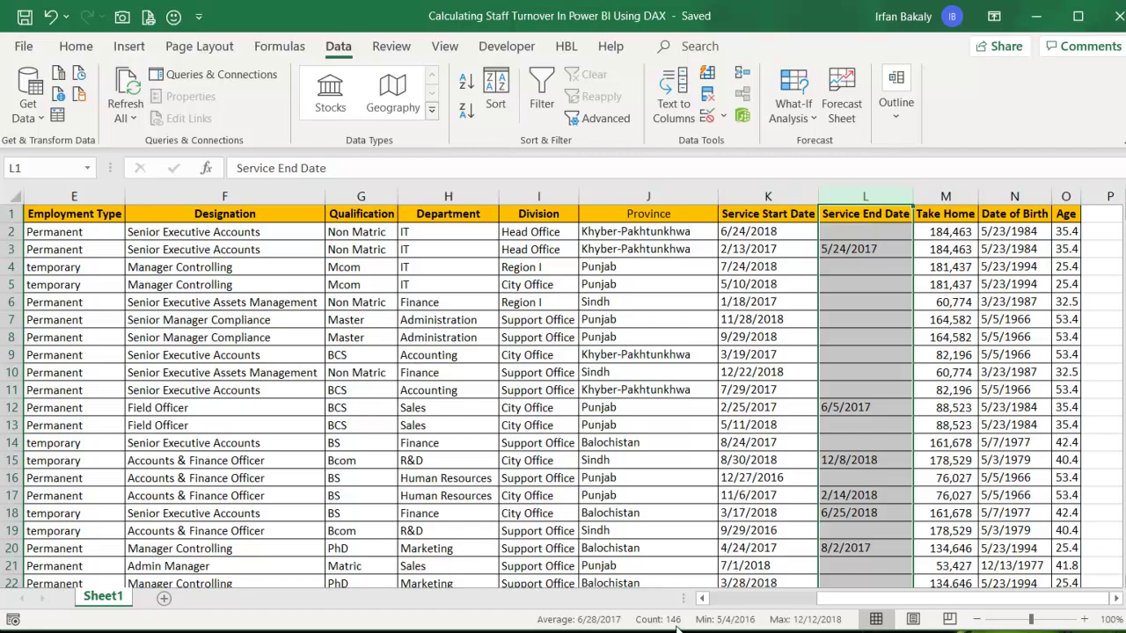
{"action": "left_click", "coordinate": [810, 632]}
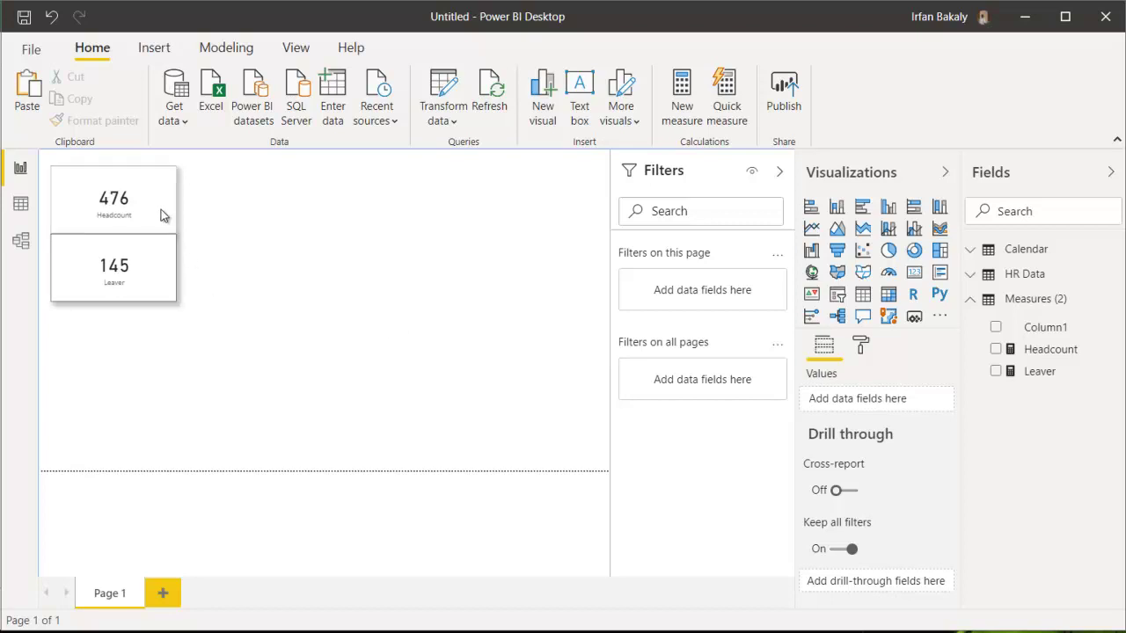
Step: Shorten the Headcount and Leaver cards and stack the Leaver card directly beneath the Headcount card
{"action": "left_click", "coordinate": [173, 232]}
{"action": "left_click_drag", "start_coordinate": [175, 233], "coordinate": [174, 213]}
{"action": "left_click", "coordinate": [161, 265]}
{"action": "left_click_drag", "start_coordinate": [176, 298], "coordinate": [164, 248]}
{"action": "left_click", "coordinate": [231, 300]}
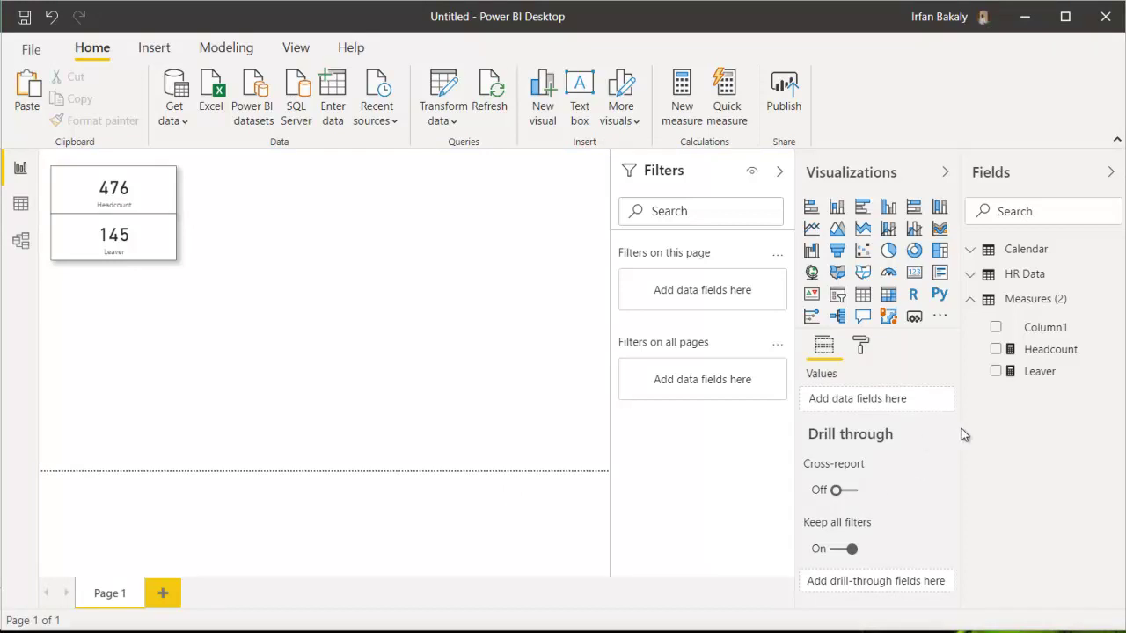
Step: Delete the placeholder Column1 from the Measures (2) table
{"action": "left_click", "coordinate": [1063, 373]}
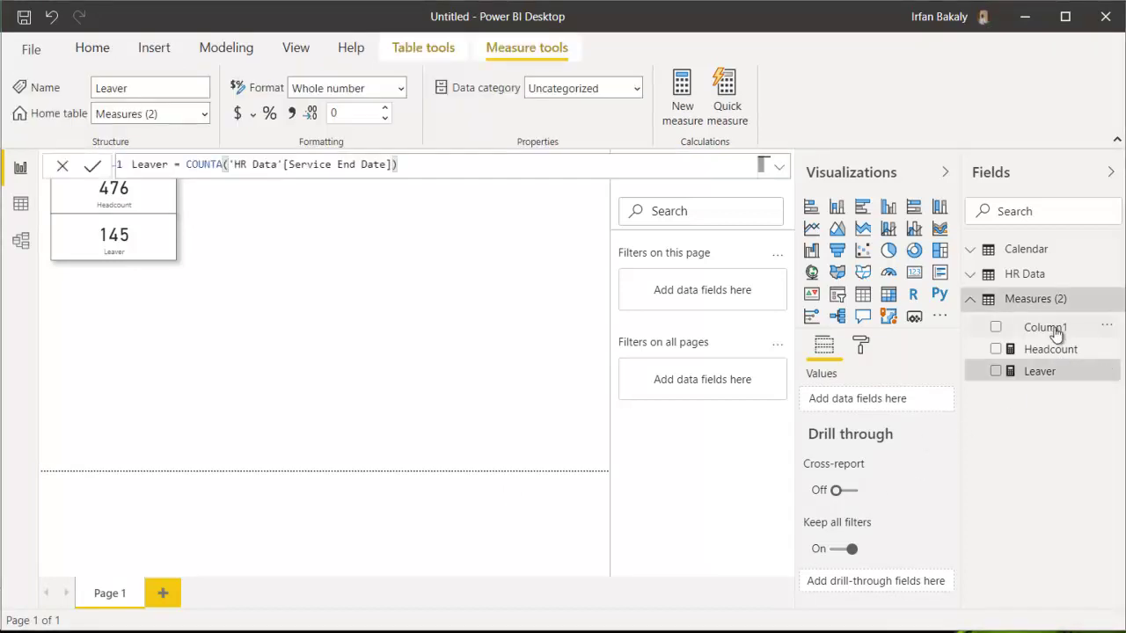
{"action": "left_click", "coordinate": [1107, 329]}
{"action": "left_click", "coordinate": [1017, 162]}
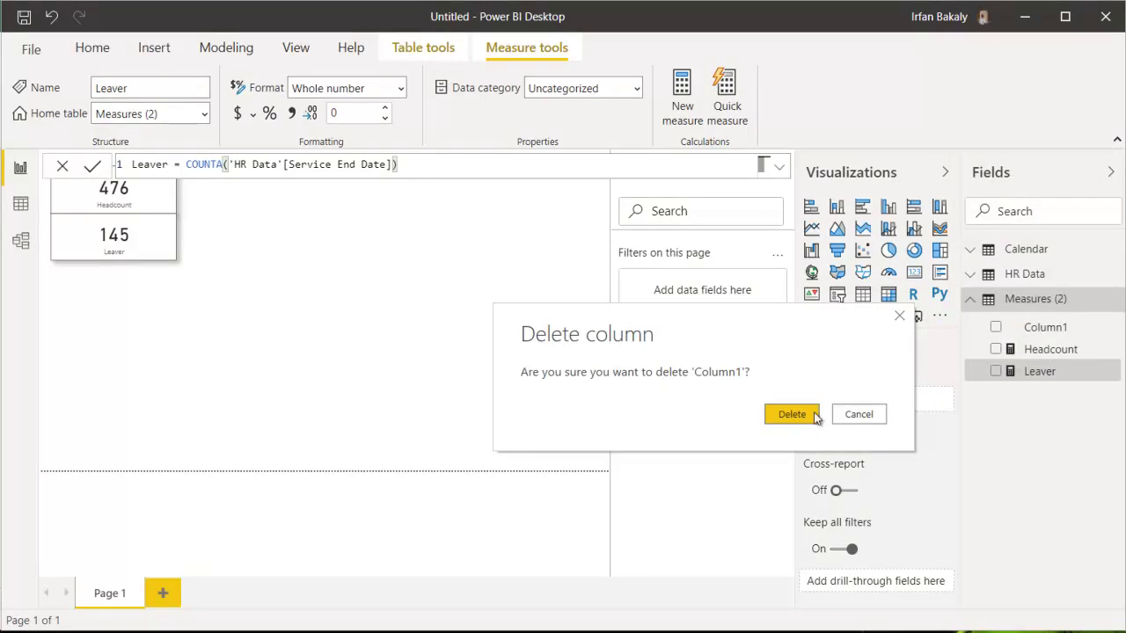
{"action": "left_click", "coordinate": [795, 417]}
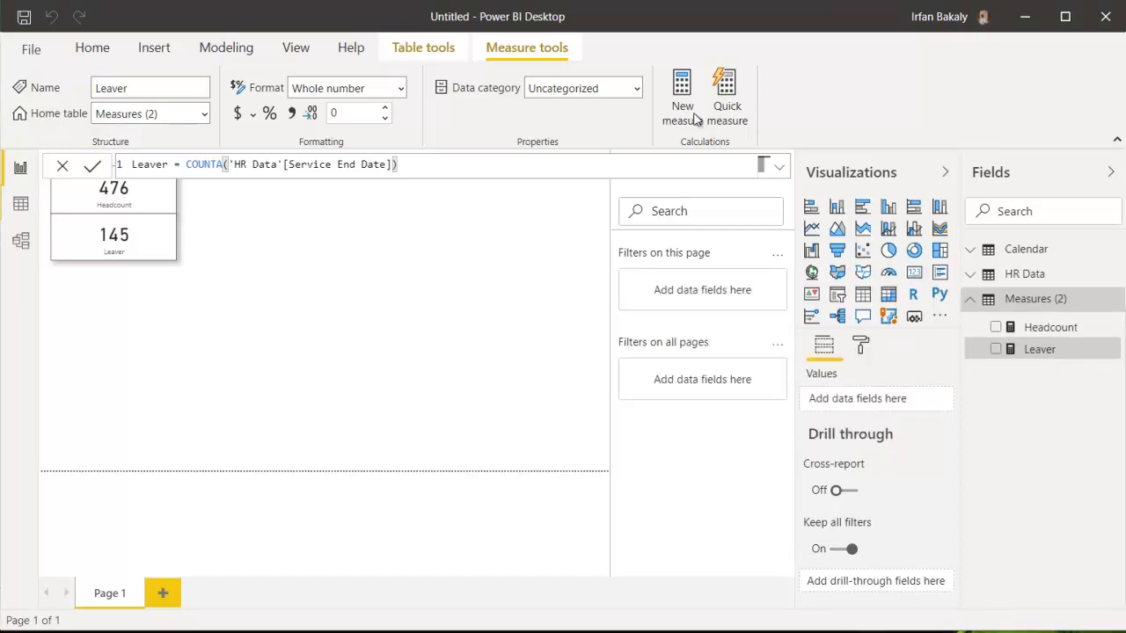
Step: Start a new measure with the formula Current Headcount = CALCULATE(COUNTROWS('HR Data')
{"action": "left_click", "coordinate": [694, 118]}
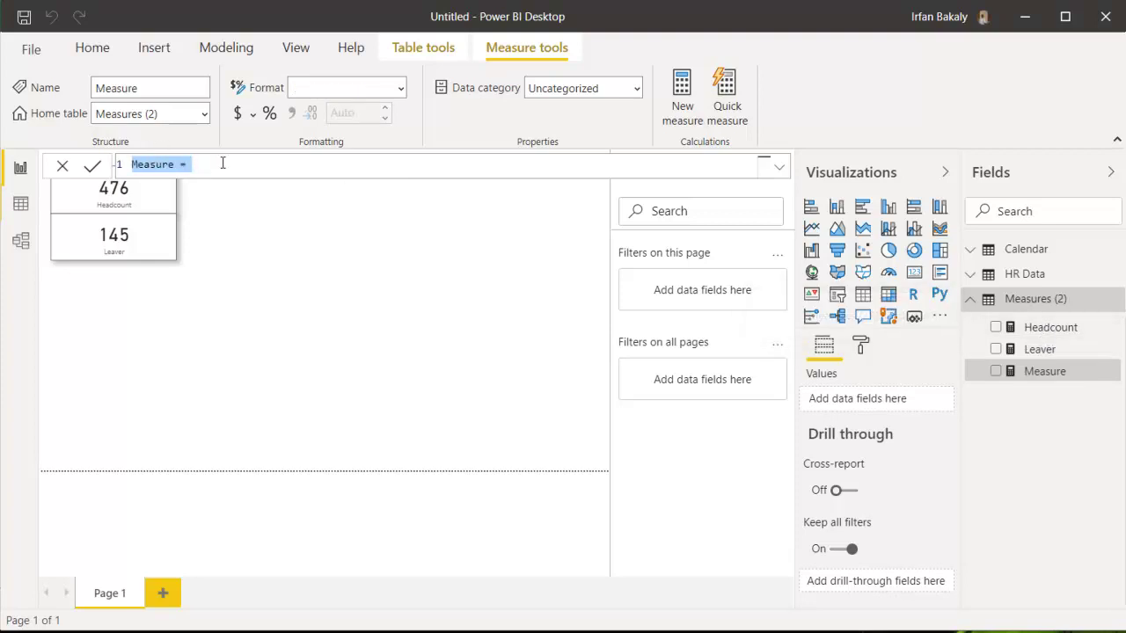
{"action": "type", "text": "Curr"}
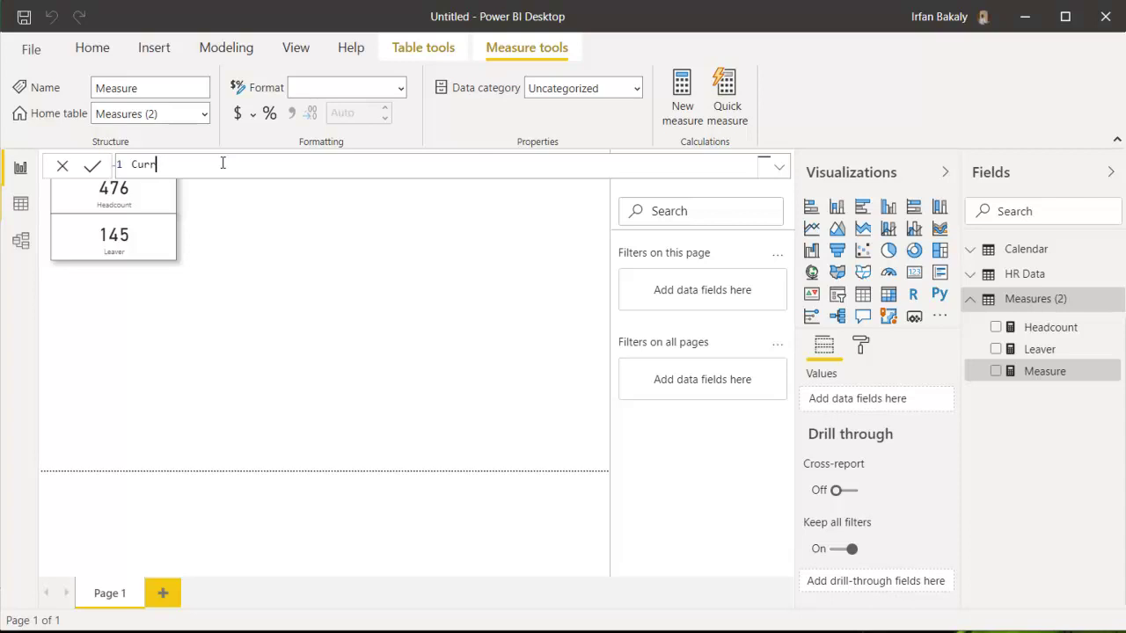
{"action": "type", "text": "ent Headcount ="}
{"action": "type", "text": "cal"}
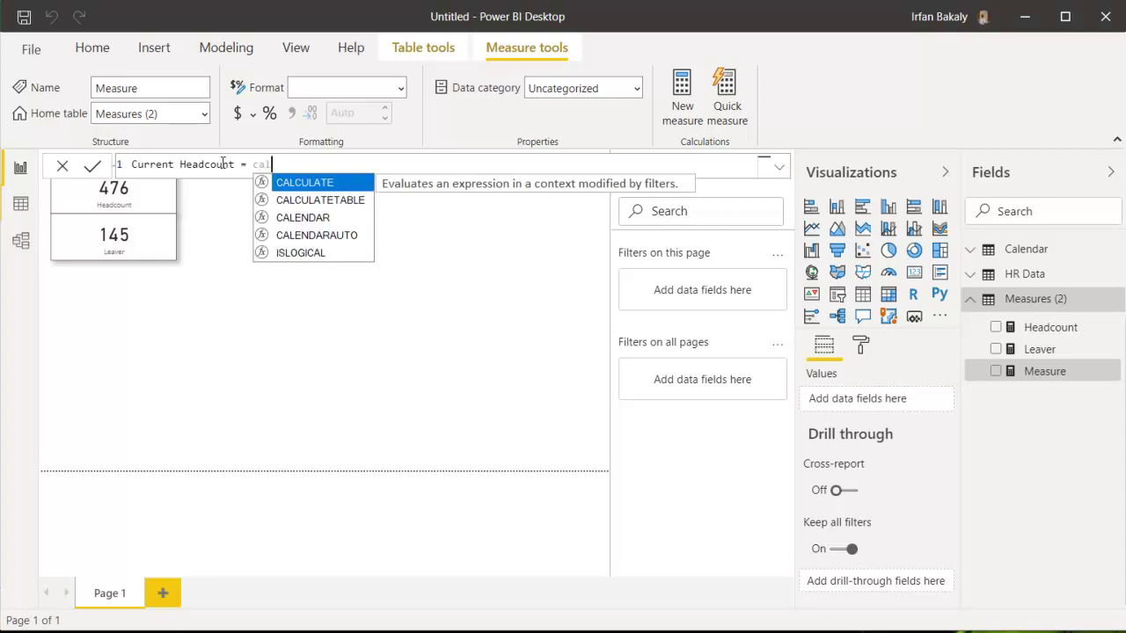
{"action": "key", "text": "Tab"}
{"action": "type", "text": "count"}
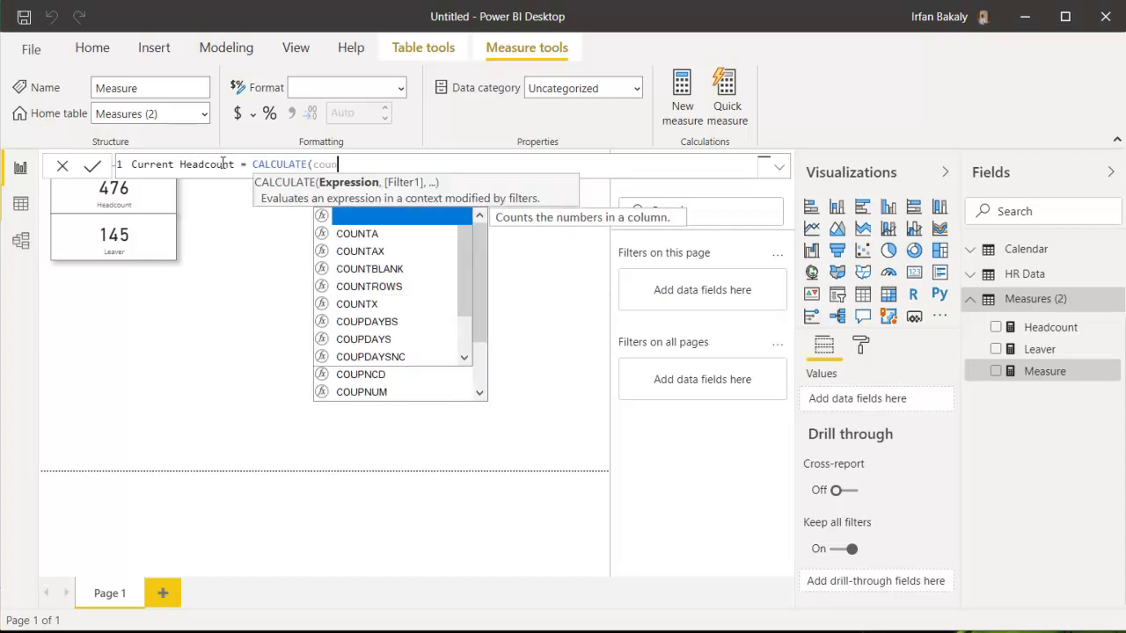
{"action": "key", "text": "Down"}
{"action": "key", "text": "Down"}
{"action": "key", "text": "Down"}
{"action": "key", "text": "Down"}
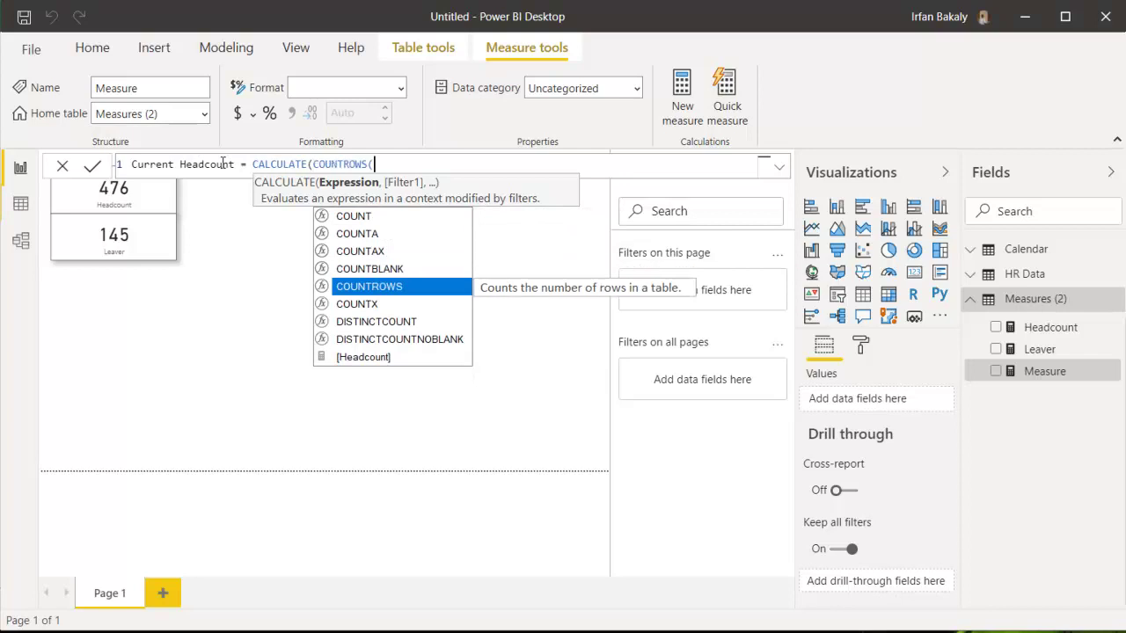
{"action": "key", "text": "Tab"}
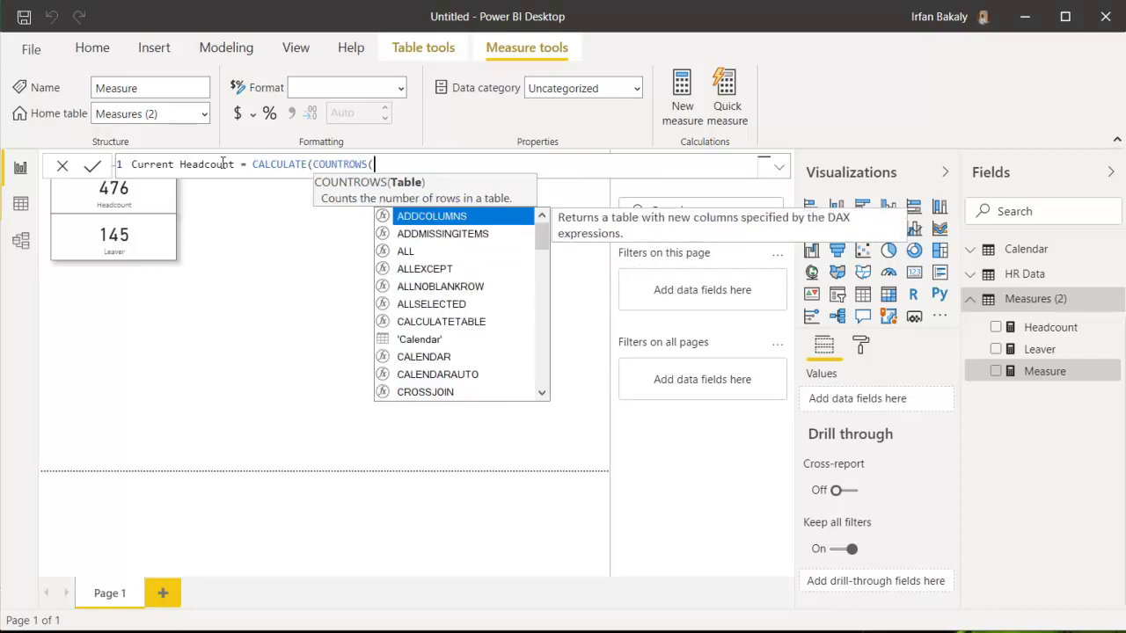
{"action": "type", "text": "hr"}
{"action": "key", "text": "Tab"}
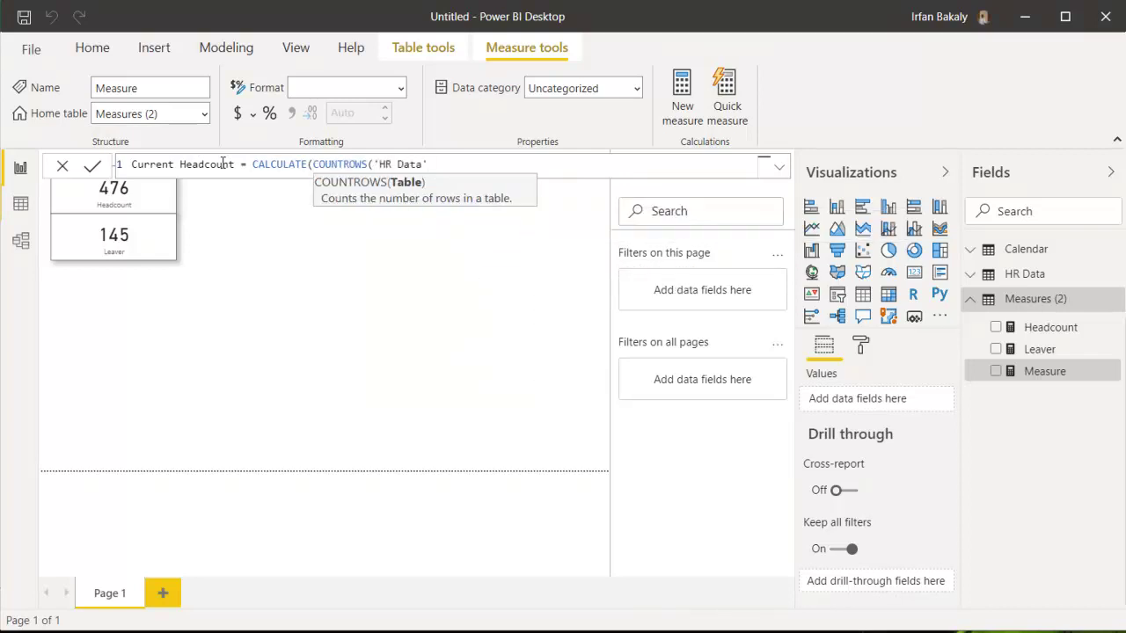
{"action": "type", "text": ")"}
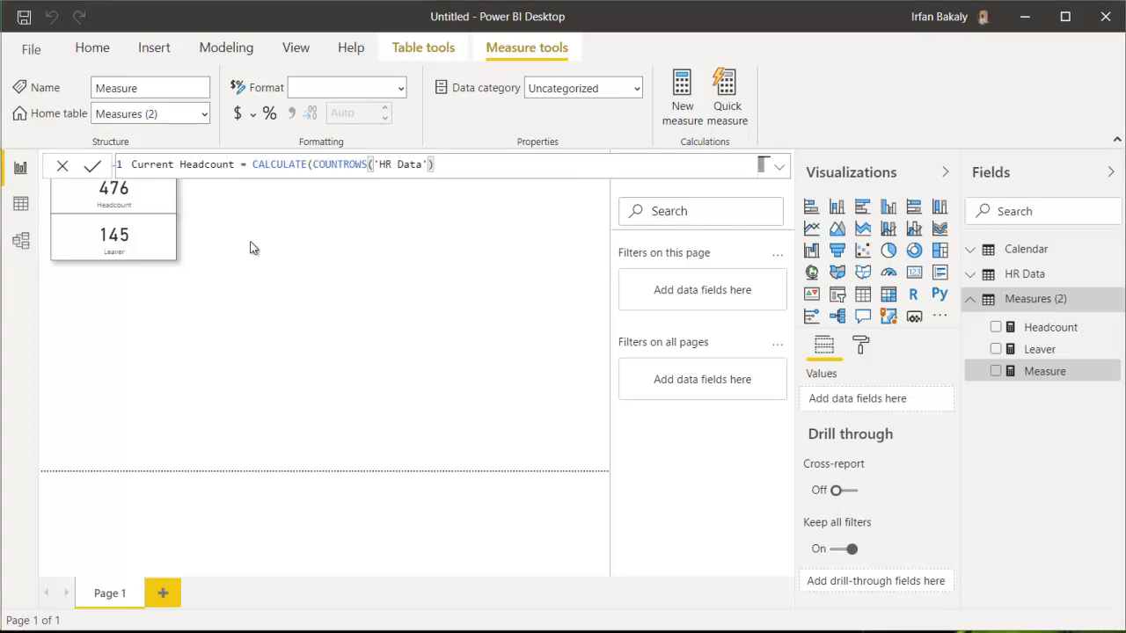
Step: Add a first filter argument on a new formula line that begins FILTER(VALUES('HR Data'[Service Start Date]),
{"action": "left_click", "coordinate": [397, 165]}
{"action": "left_click", "coordinate": [448, 165]}
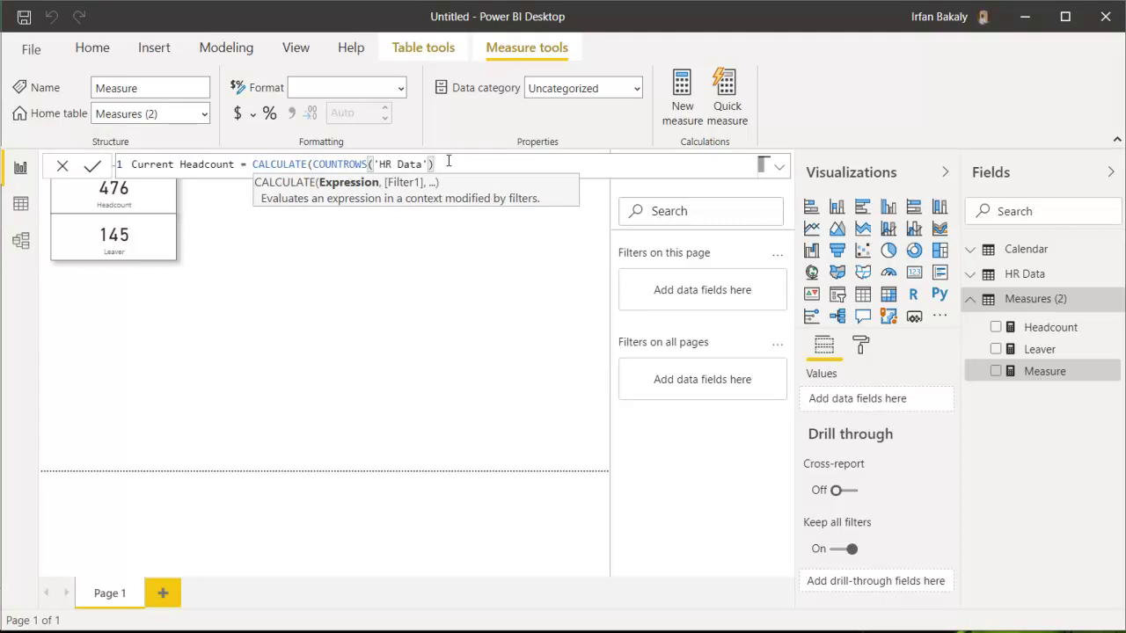
{"action": "type", "text": ","}
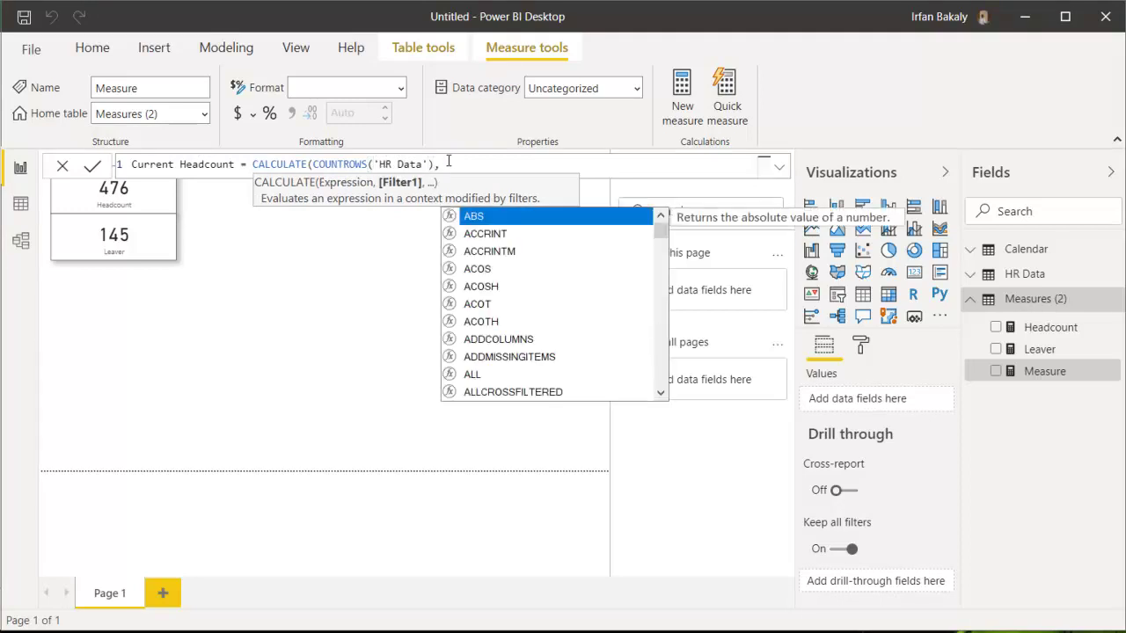
{"action": "key", "text": "shift+Return"}
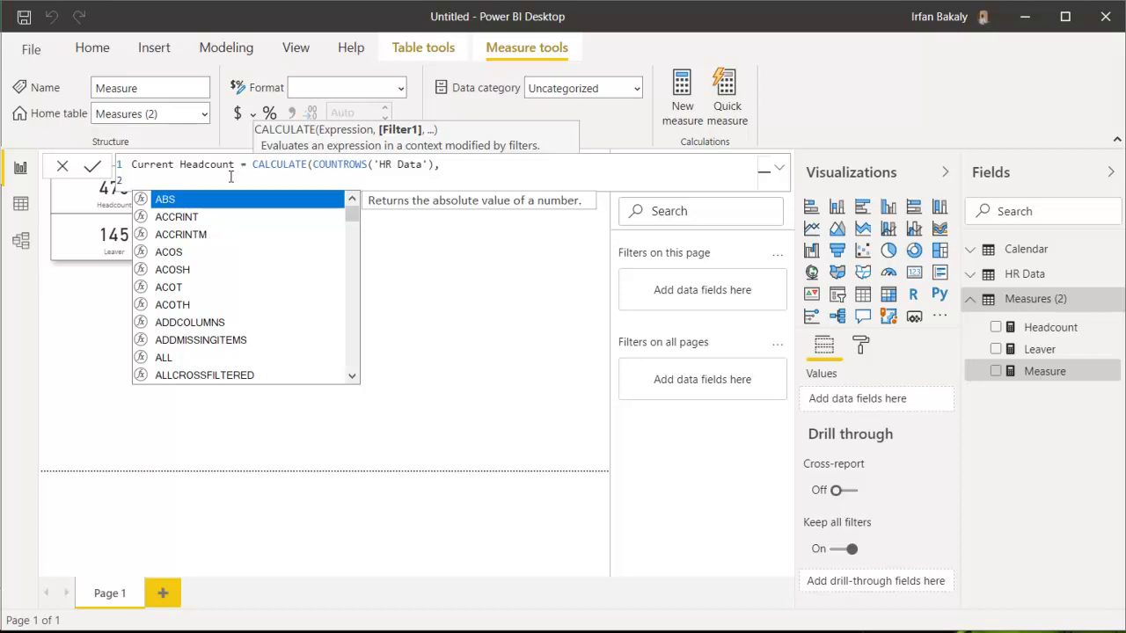
{"action": "type", "text": "fil"}
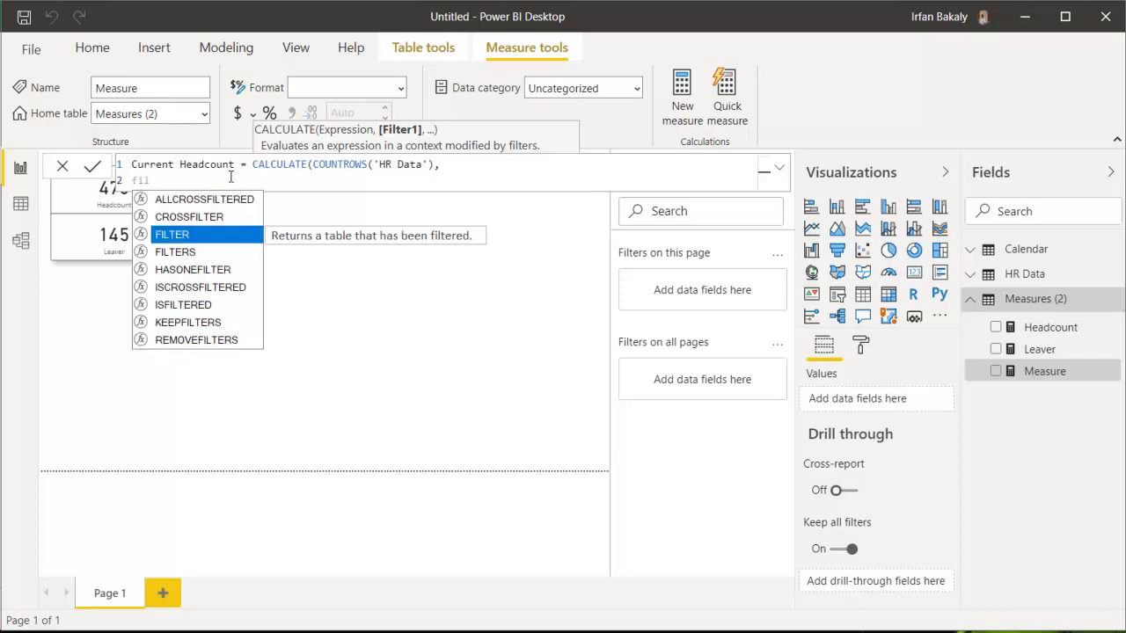
{"action": "key", "text": "Tab"}
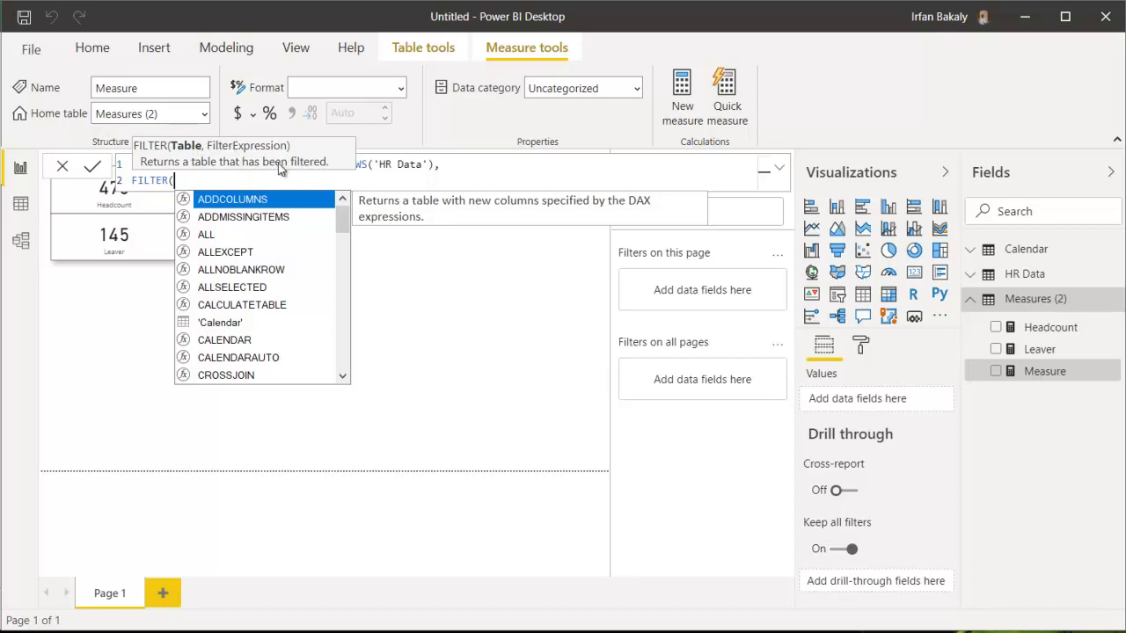
{"action": "type", "text": "val"}
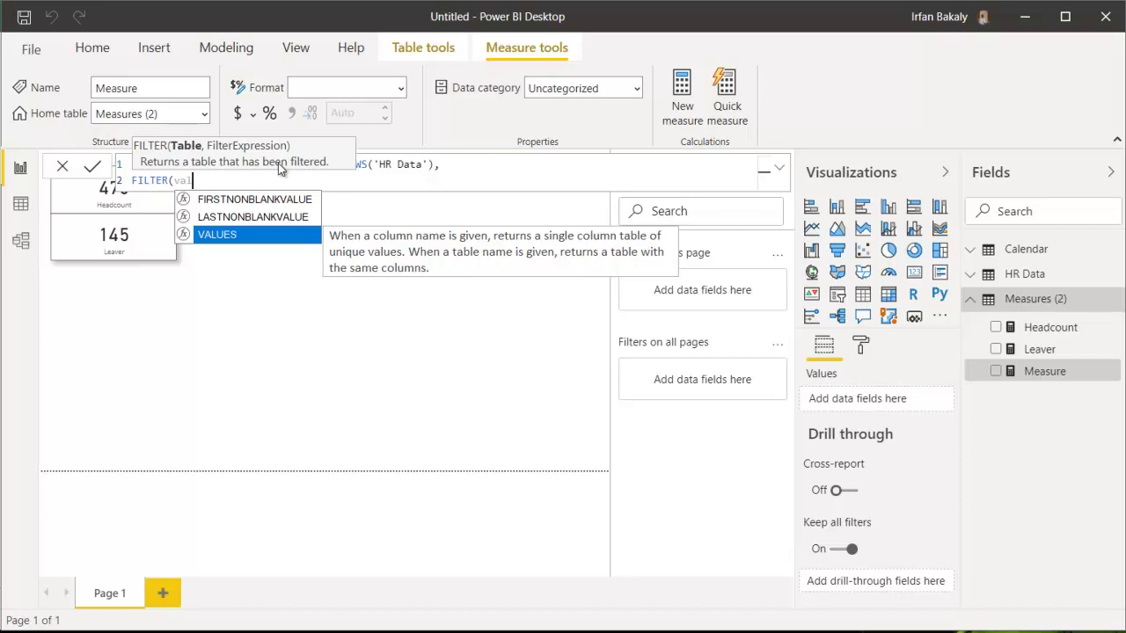
{"action": "key", "text": "Tab"}
{"action": "type", "text": "("}
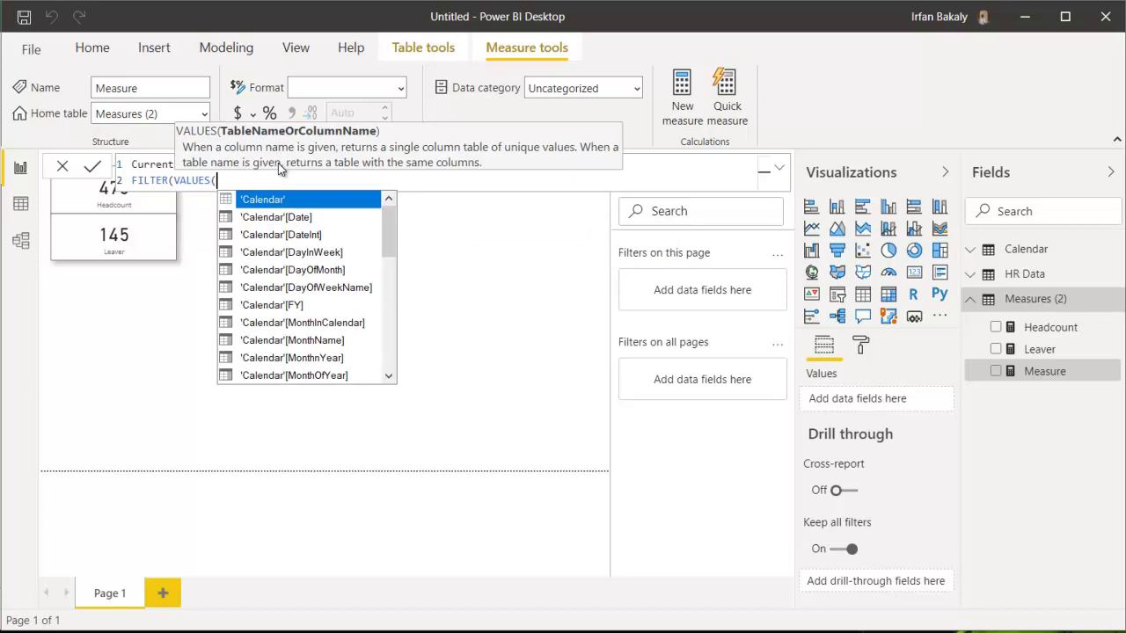
{"action": "type", "text": "hr"}
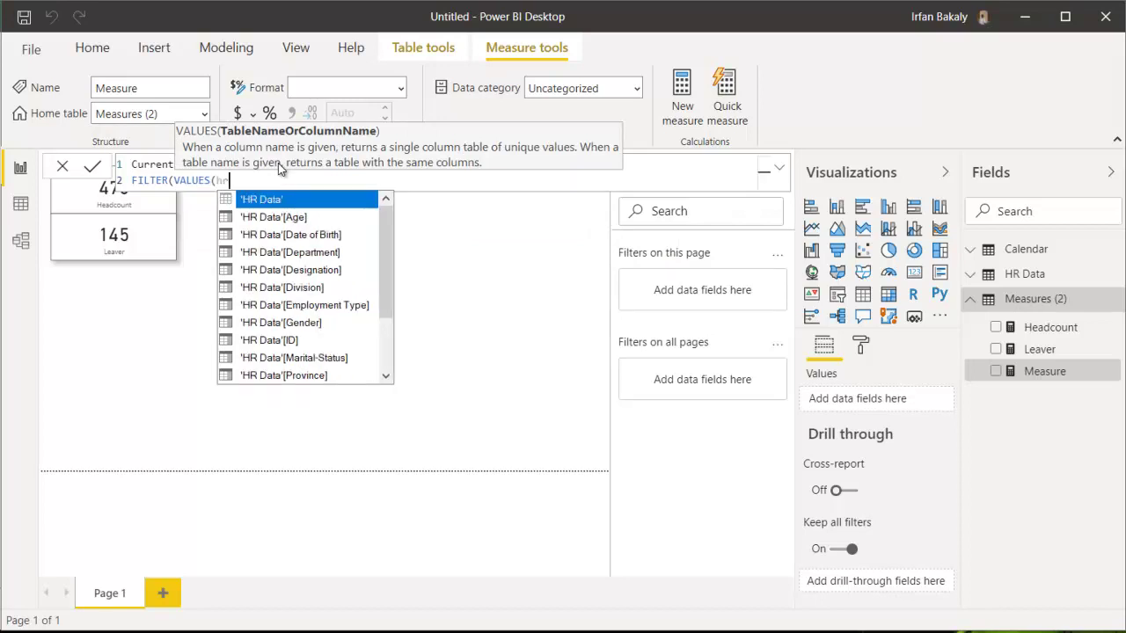
{"action": "key", "text": "Tab"}
{"action": "type", "text": "[se"}
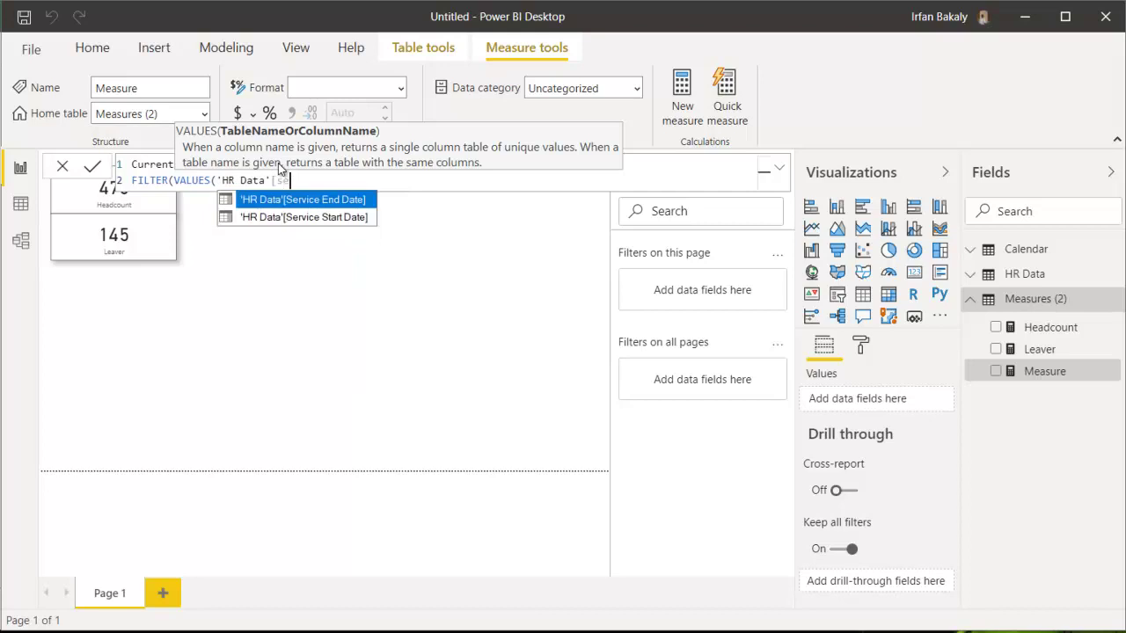
{"action": "key", "text": "Down"}
{"action": "key", "text": "Tab"}
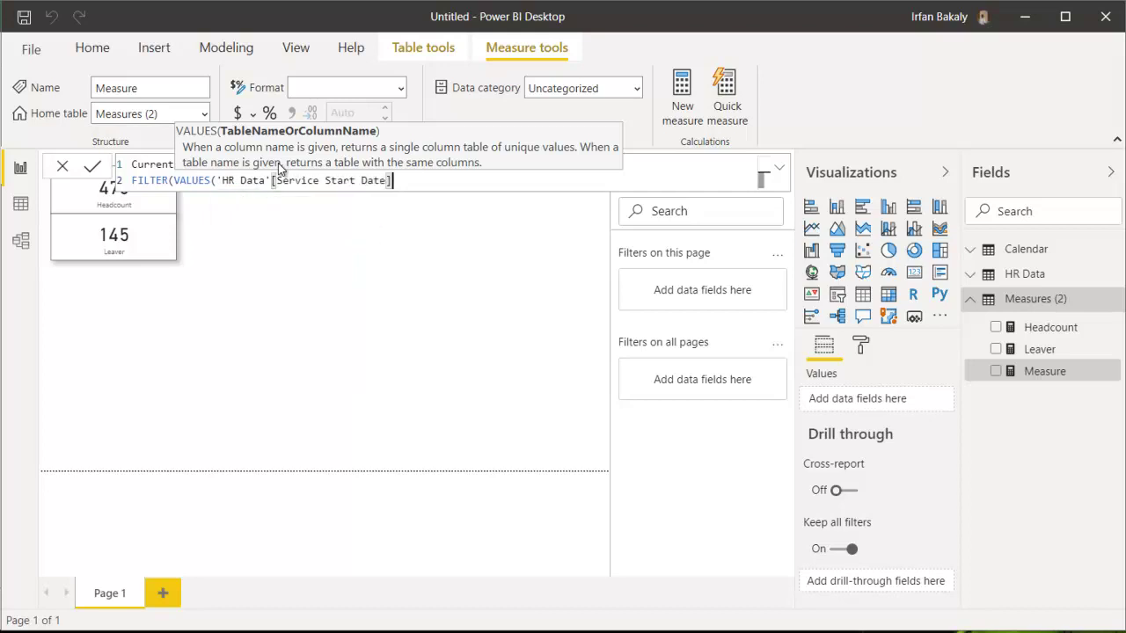
{"action": "type", "text": "),"}
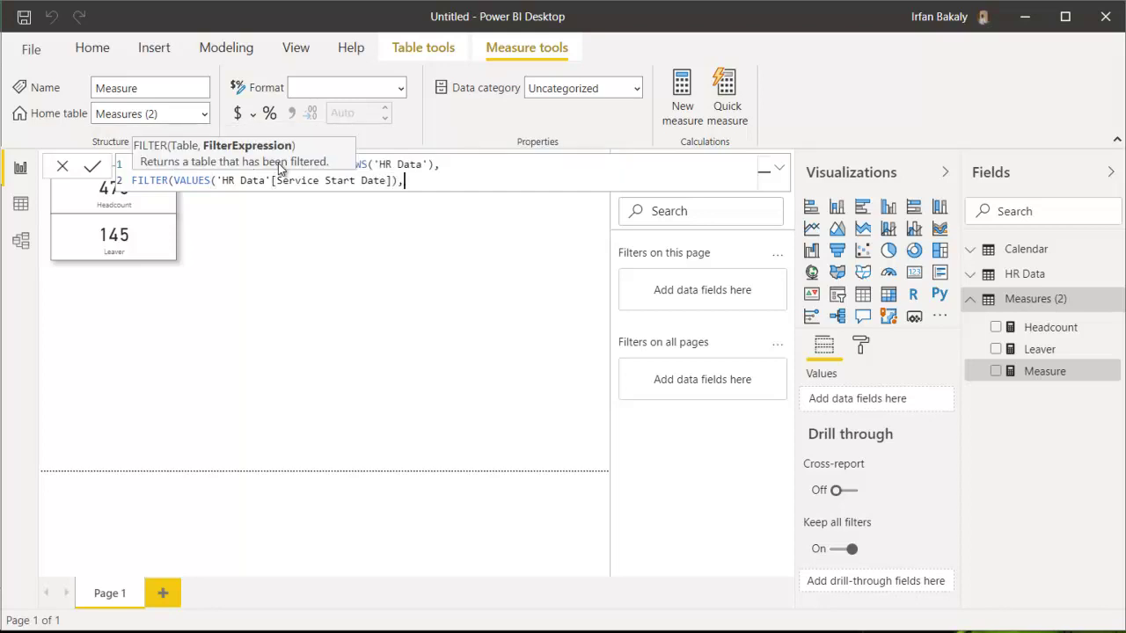
Step: Complete the first filter with the condition 'HR Data'[Service Start Date] <= MAX('Calendar'[Date]) and close it with a comma
{"action": "type", "text": "hr"}
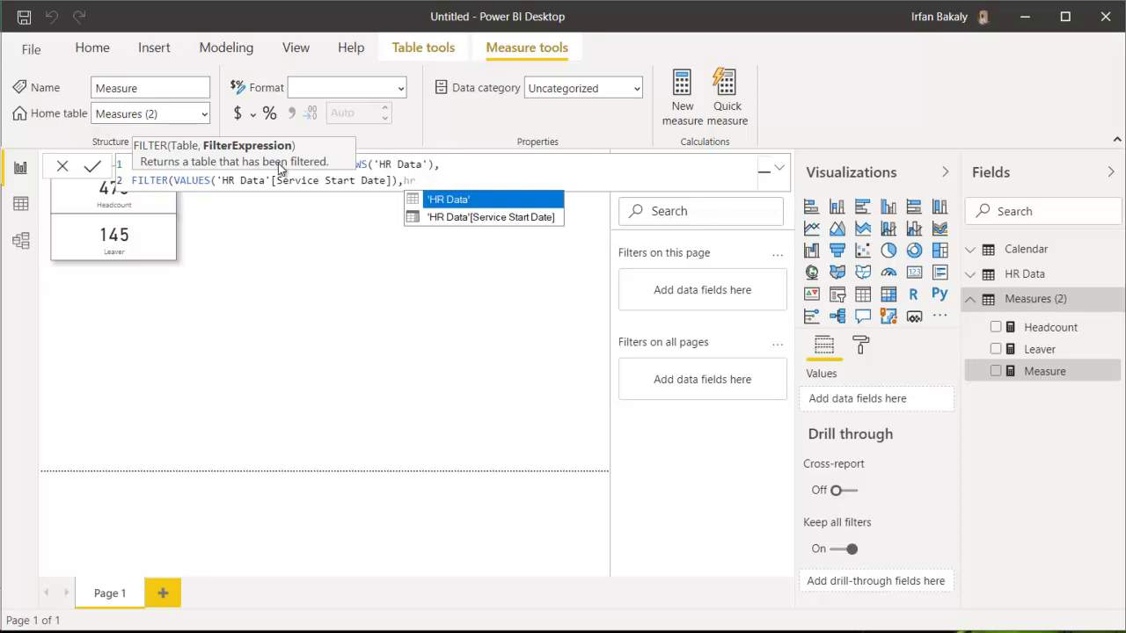
{"action": "key", "text": "Down"}
{"action": "key", "text": "Tab"}
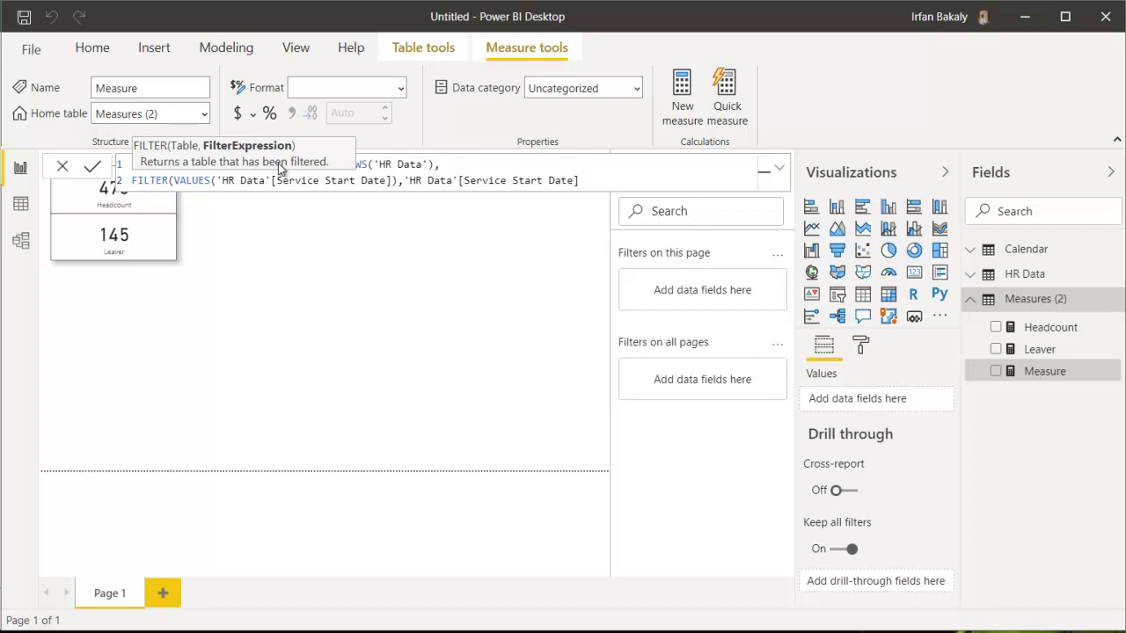
{"action": "type", "text": "<=max"}
{"action": "key", "text": "Tab"}
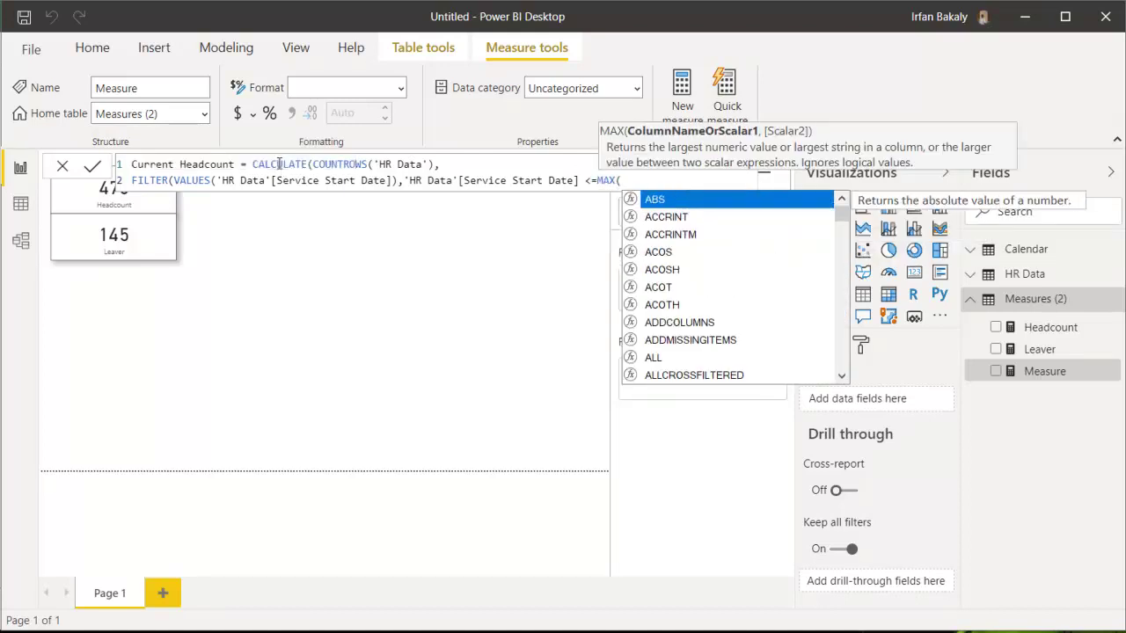
{"action": "type", "text": "cal"}
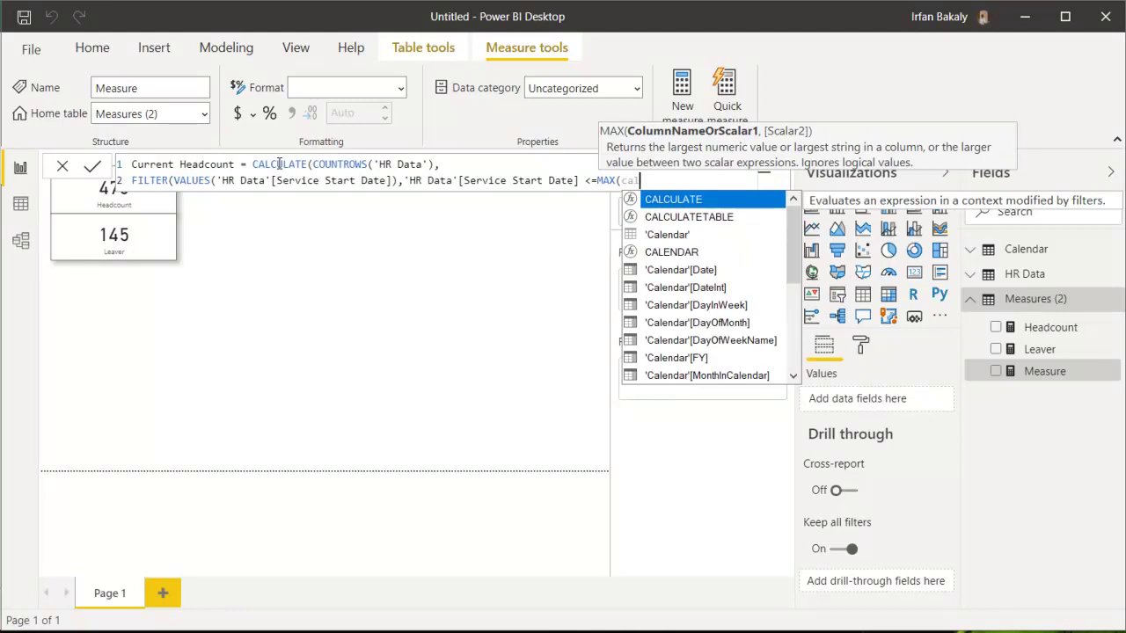
{"action": "key", "text": "Down"}
{"action": "key", "text": "Down"}
{"action": "key", "text": "Down"}
{"action": "key", "text": "Down"}
{"action": "key", "text": "Tab"}
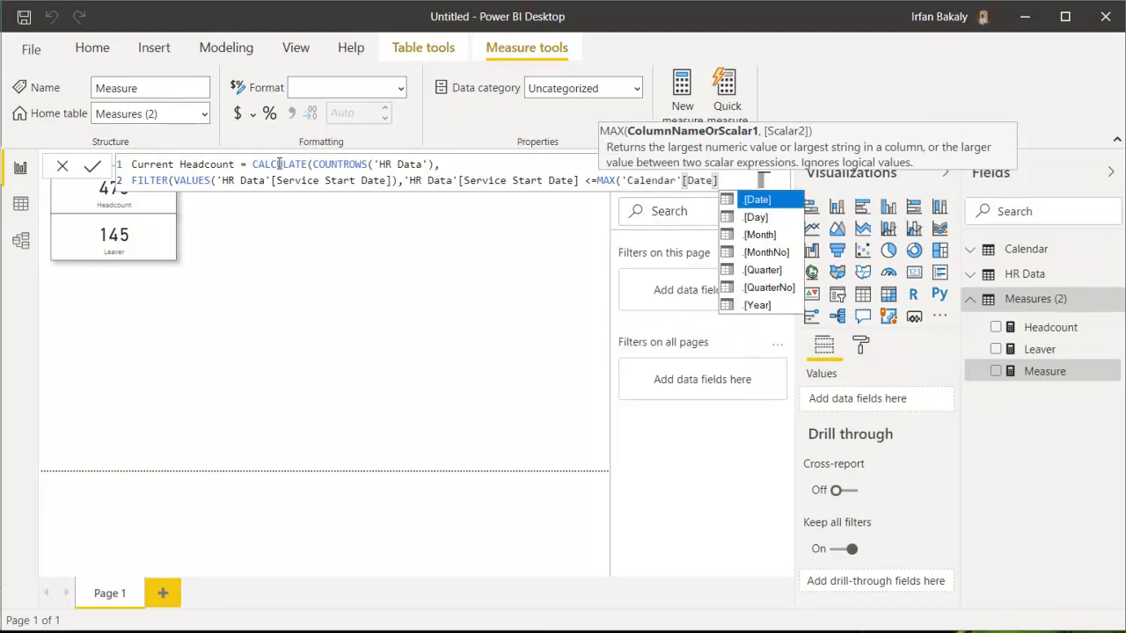
{"action": "type", "text": ")"}
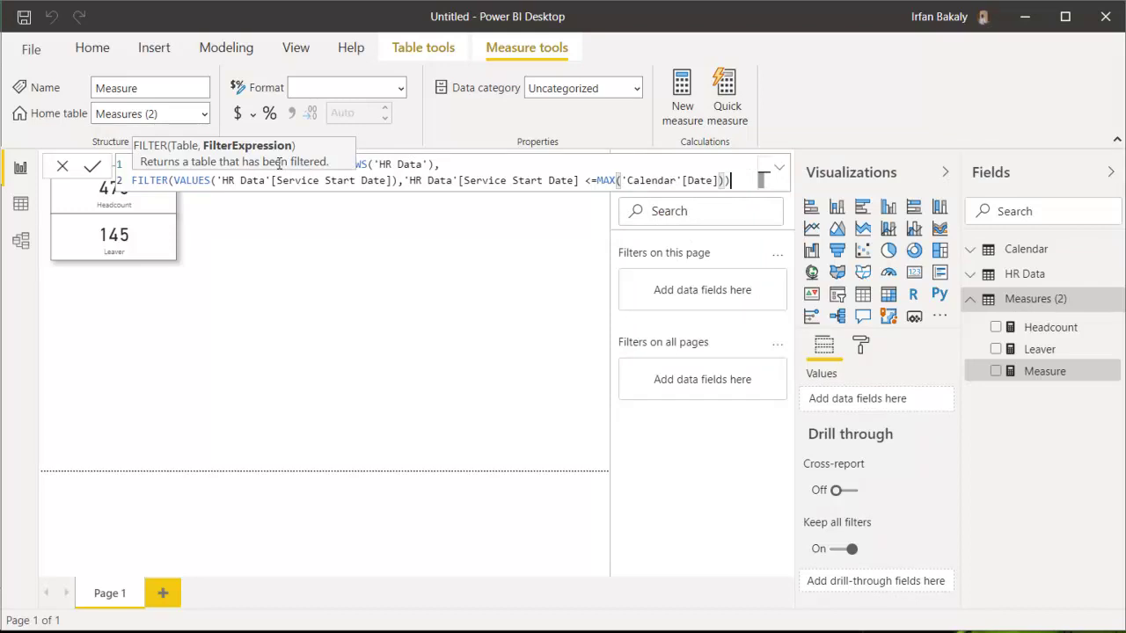
{"action": "type", "text": ")"}
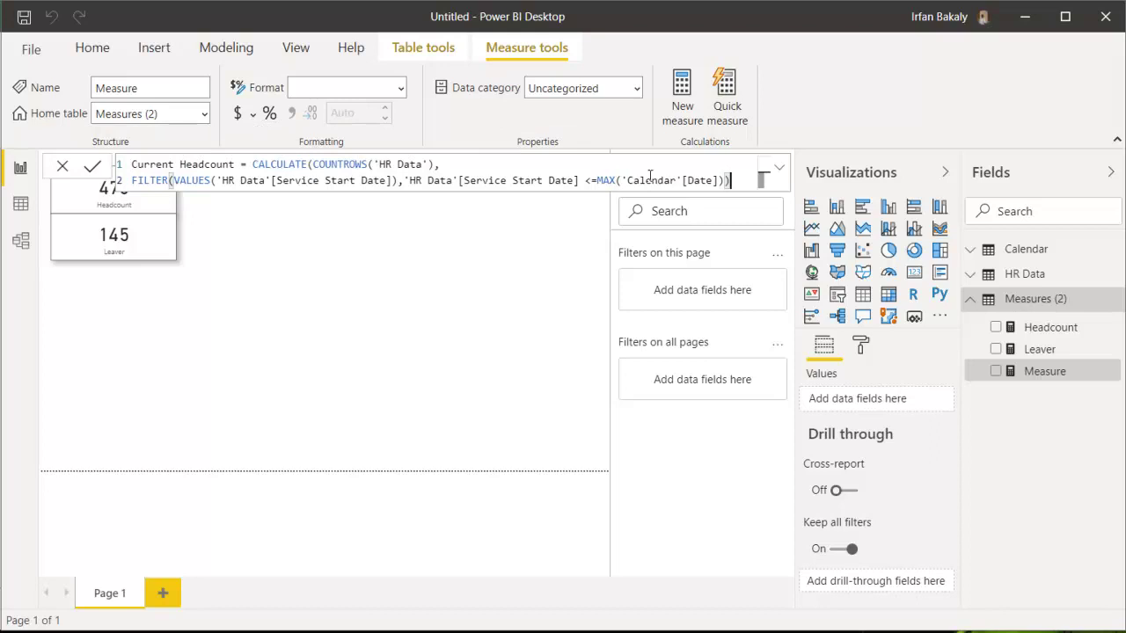
{"action": "type", "text": ","}
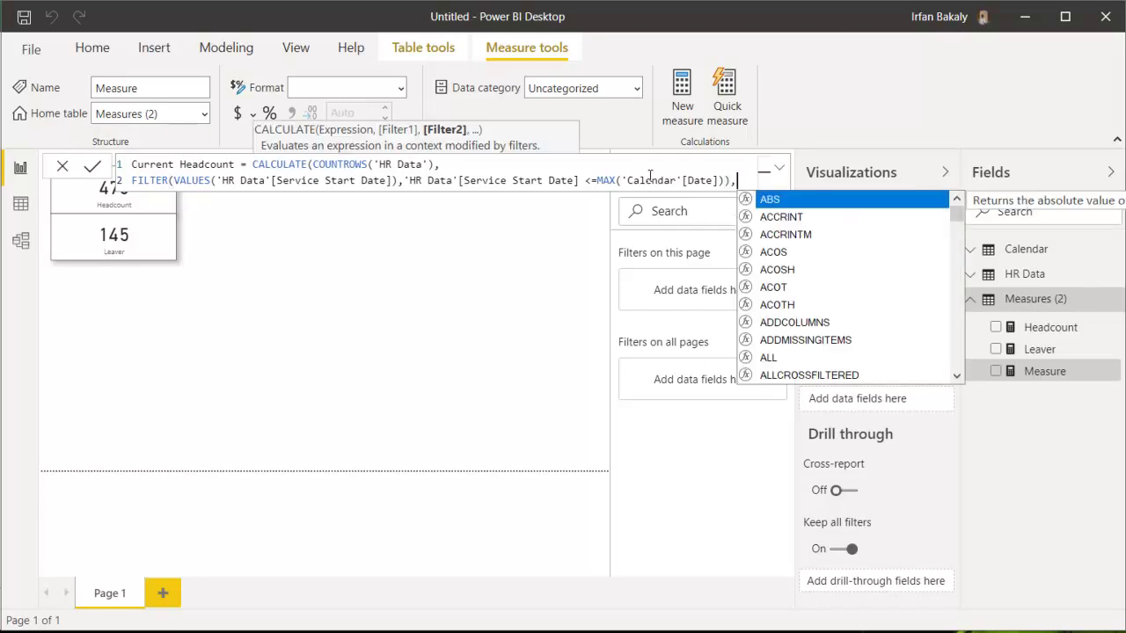
Step: Start a second filter argument on a new formula line with FILTER(VALUES('HR Data'[Service End Date]
{"action": "key", "text": "shift+Return"}
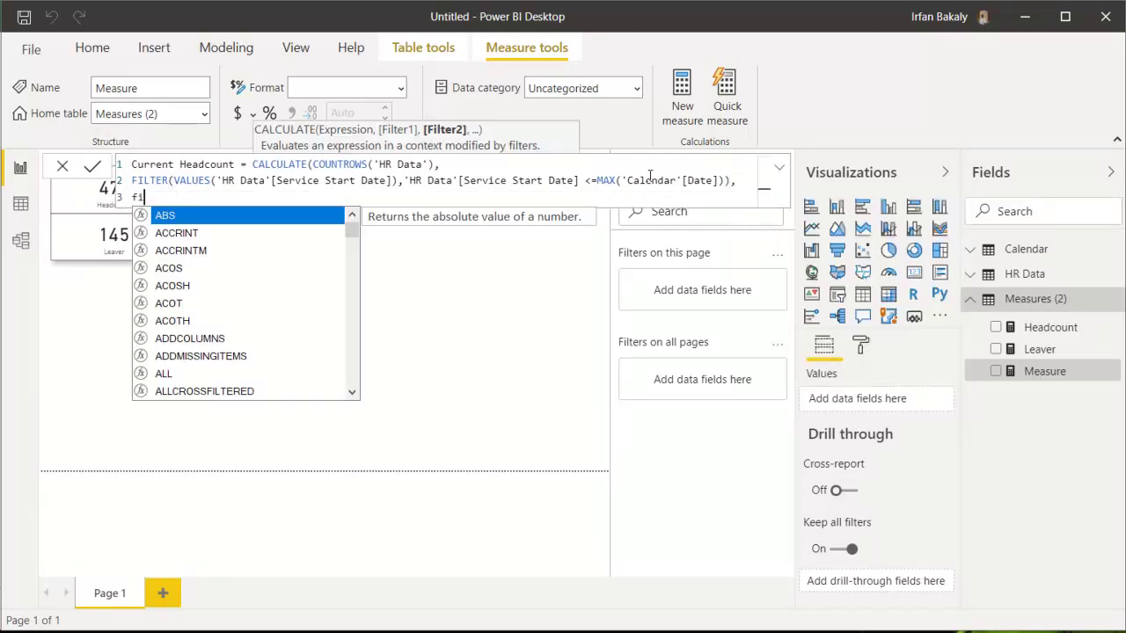
{"action": "type", "text": "filter"}
{"action": "key", "text": "Tab"}
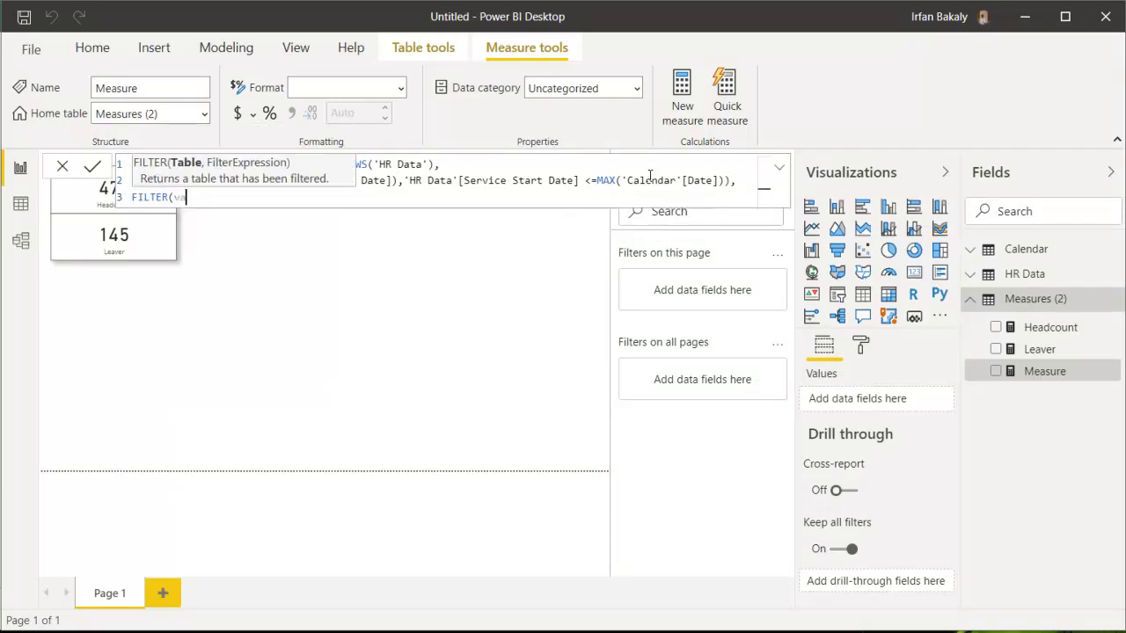
{"action": "type", "text": "value"}
{"action": "key", "text": "Tab"}
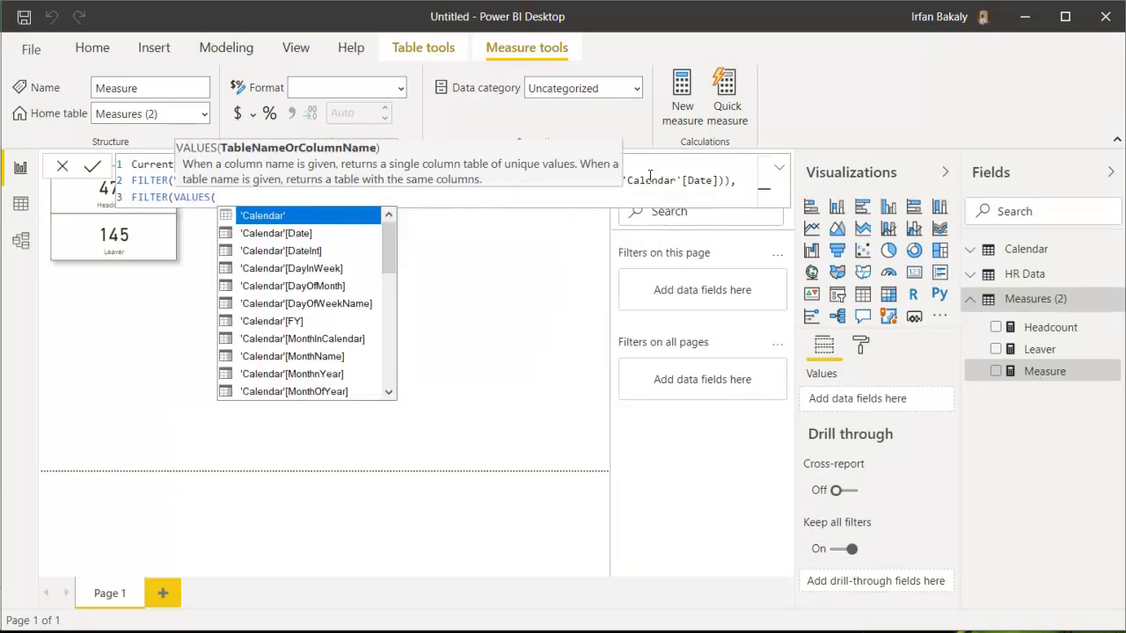
{"action": "type", "text": "hr"}
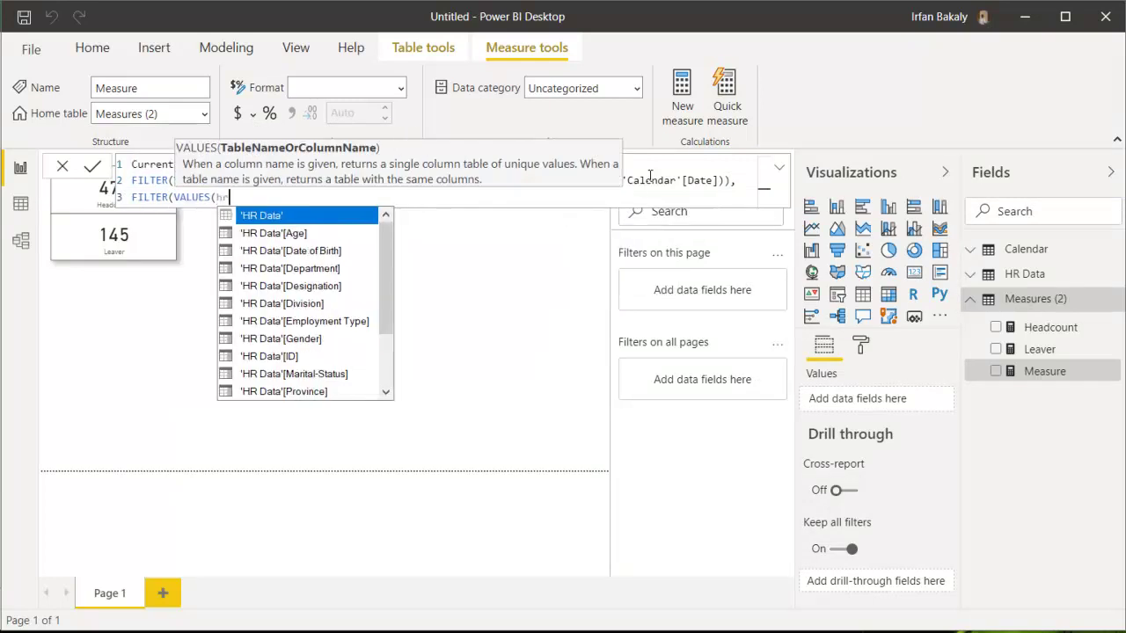
{"action": "key", "text": "Down"}
{"action": "key", "text": "Down"}
{"action": "key", "text": "Down"}
{"action": "key", "text": "Down"}
{"action": "key", "text": "Down"}
{"action": "key", "text": "Up"}
{"action": "key", "text": "Up"}
{"action": "key", "text": "Up"}
{"action": "key", "text": "Up"}
{"action": "key", "text": "Up"}
{"action": "key", "text": "Tab"}
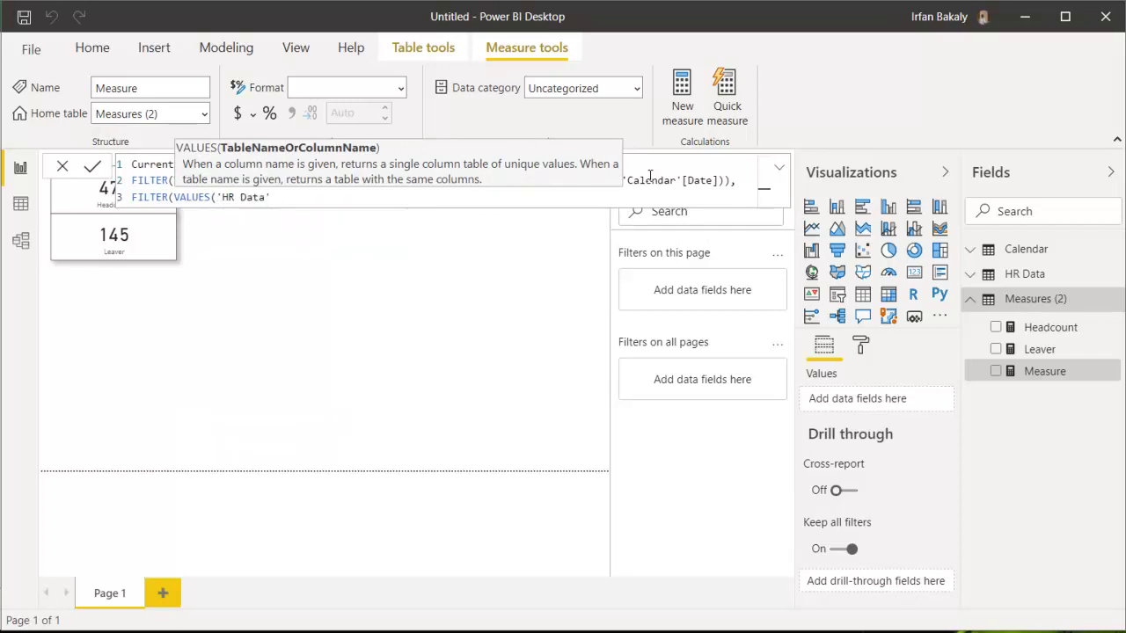
{"action": "type", "text": "[se"}
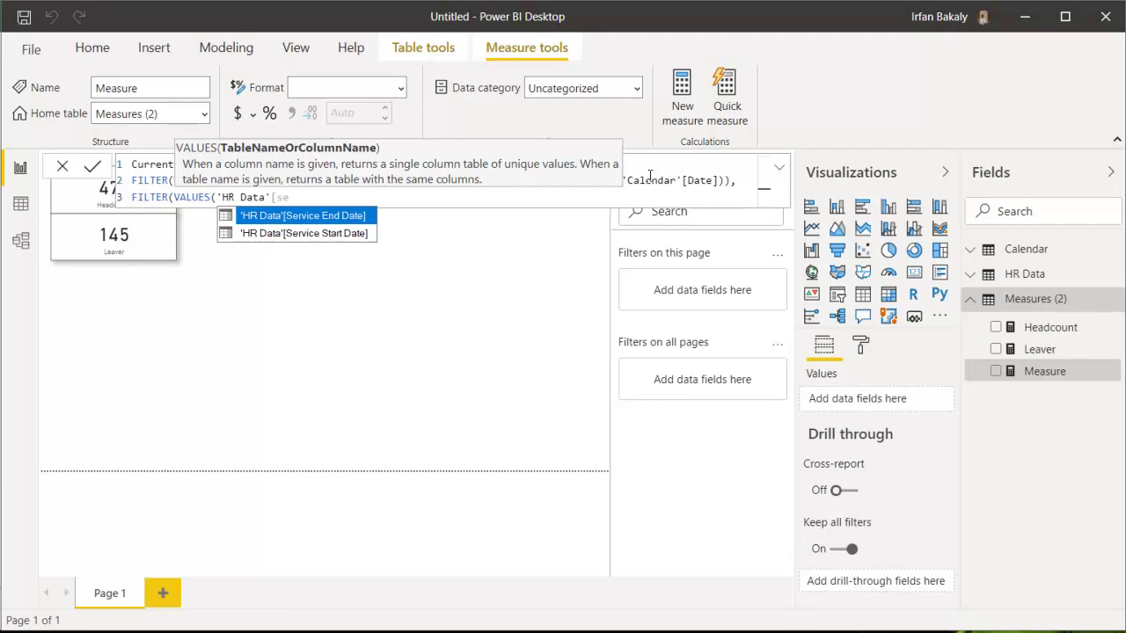
{"action": "key", "text": "Tab"}
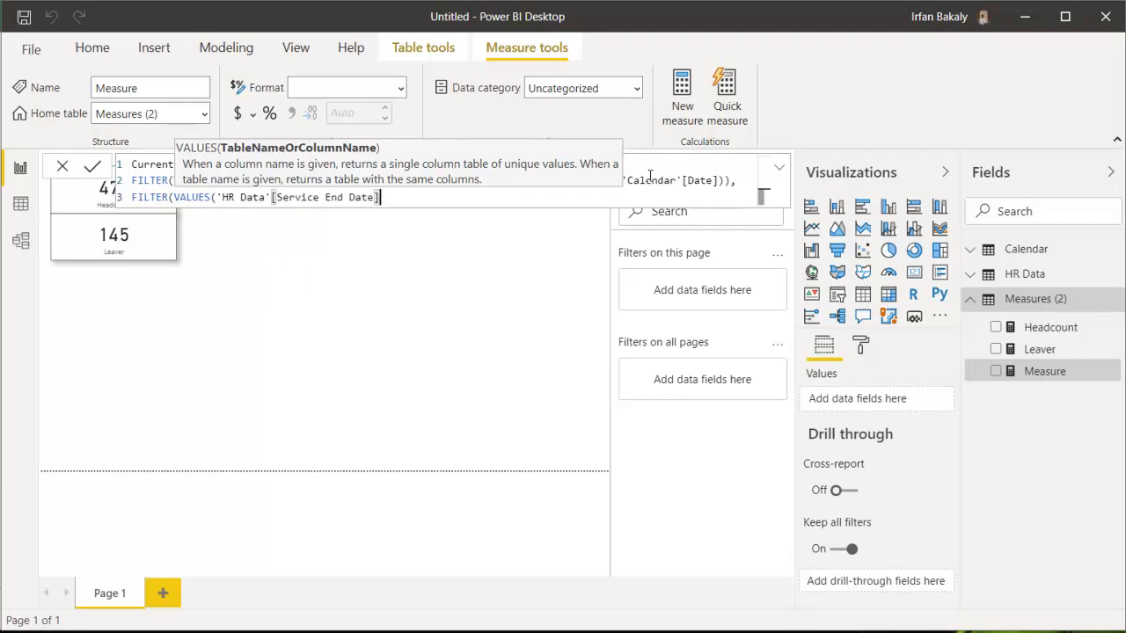
Step: Give the second filter an OR expression whose first condition is 'HR Data'[Service End Date] >= MIN('Calendar'[Date])
{"action": "type", "text": "),orhr"}
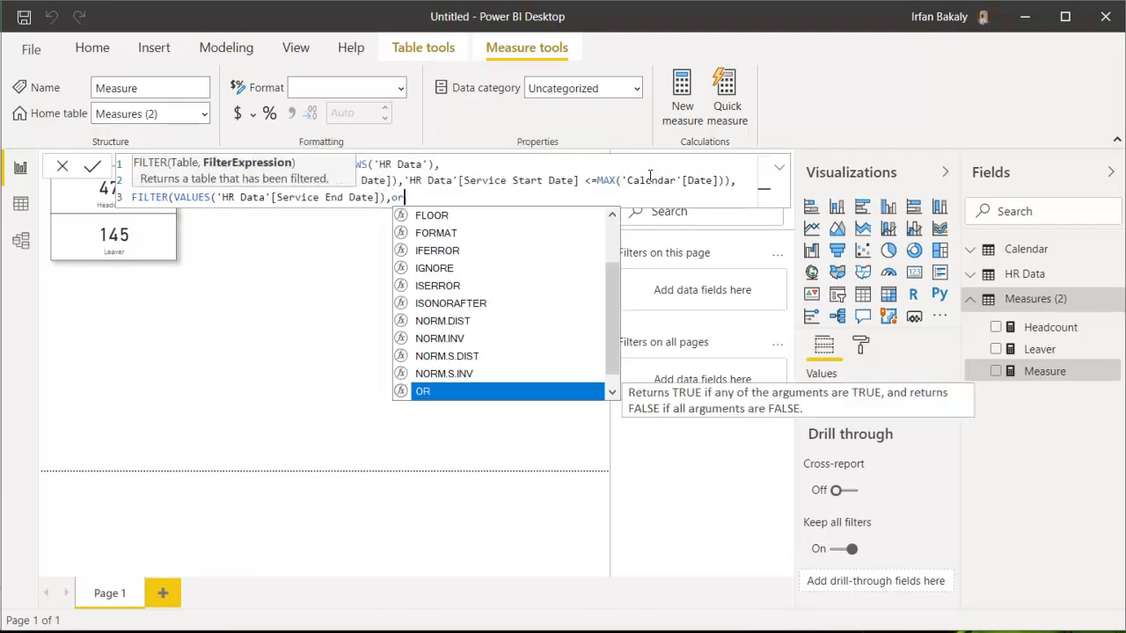
{"action": "key", "text": "BackSpace"}
{"action": "key", "text": "BackSpace"}
{"action": "type", "text": "(hr"}
{"action": "key", "text": "Down"}
{"action": "key", "text": "Tab"}
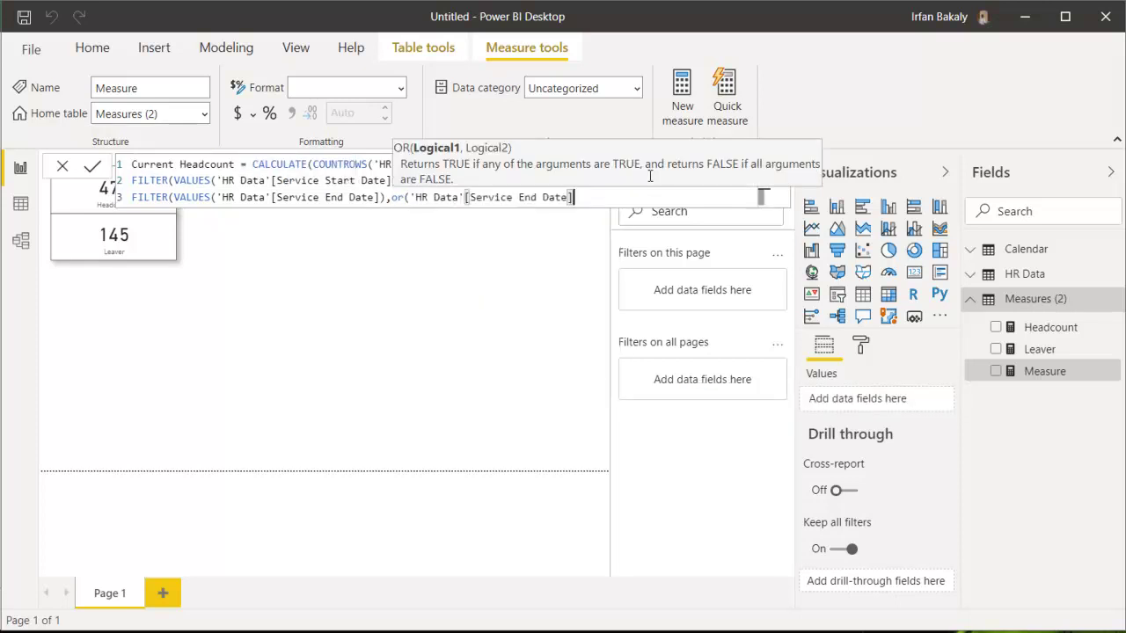
{"action": "type", "text": ">=MIN("}
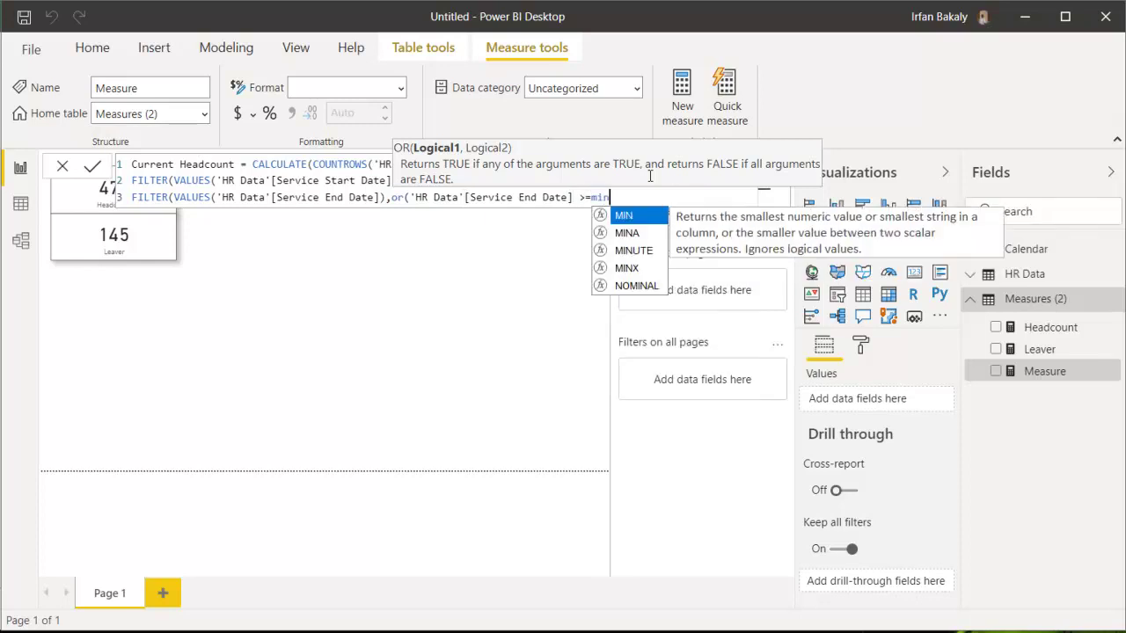
{"action": "type", "text": "cal"}
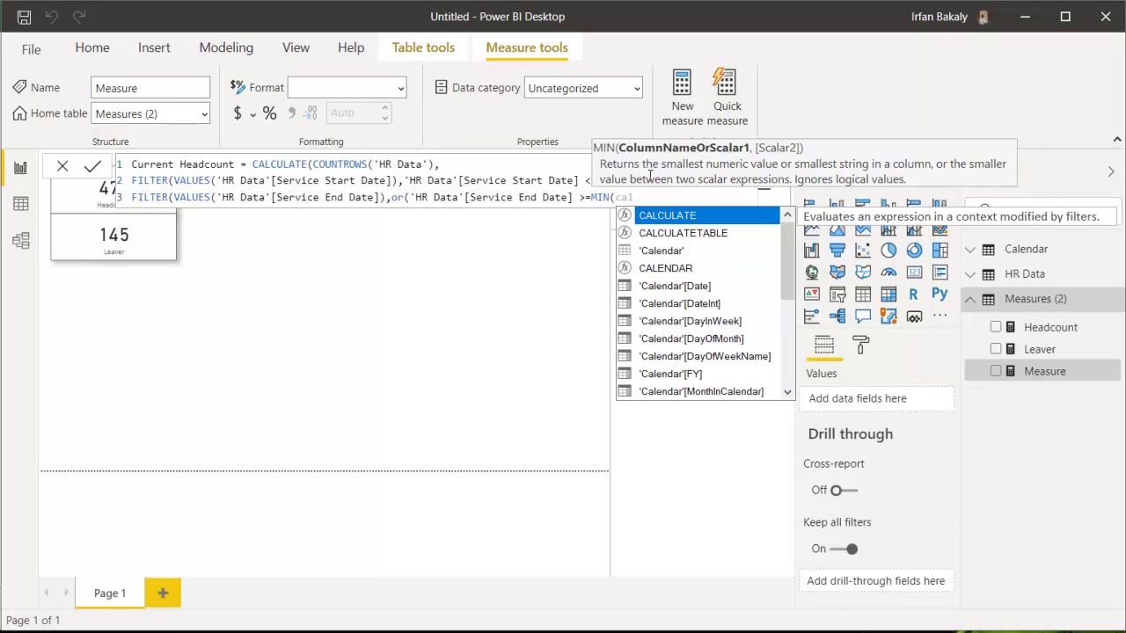
{"action": "key", "text": "Down"}
{"action": "key", "text": "Down"}
{"action": "key", "text": "Down"}
{"action": "key", "text": "Down"}
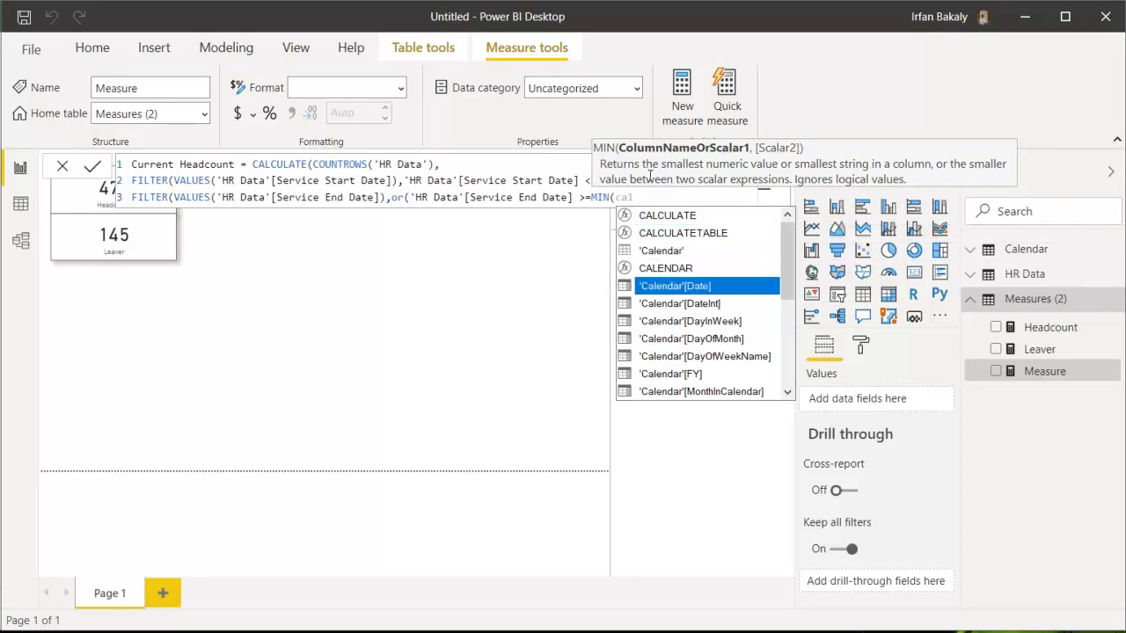
{"action": "key", "text": "Tab"}
{"action": "type", "text": ")"}
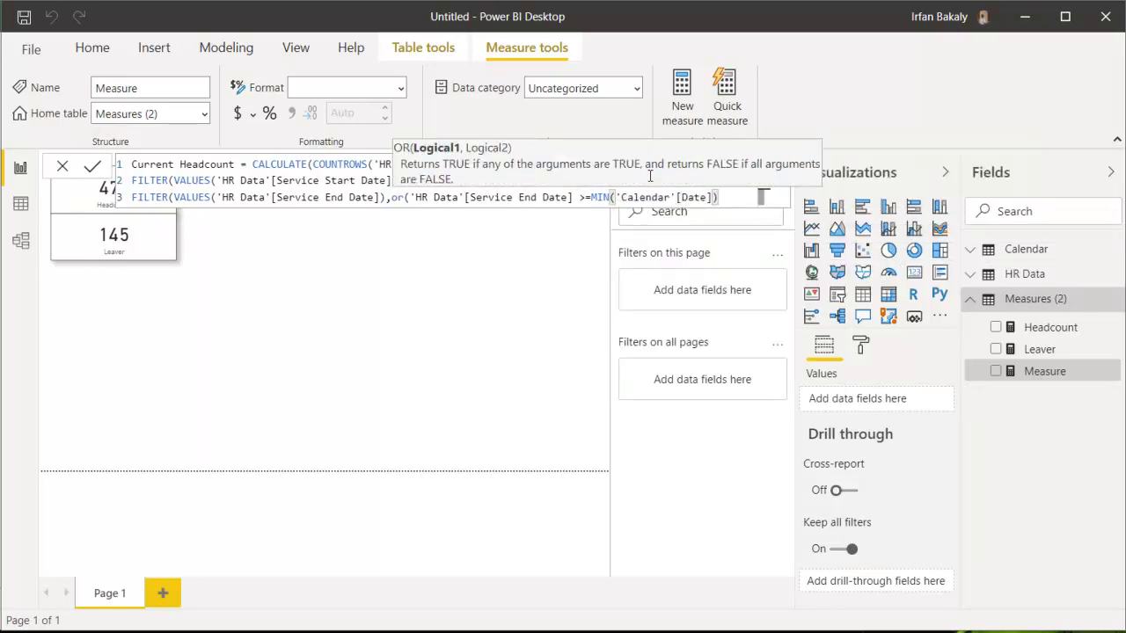
Step: Add ISBLANK('HR Data'[Service End Date]) as the OR expression's second condition and close the OR
{"action": "type", "text": ",isb"}
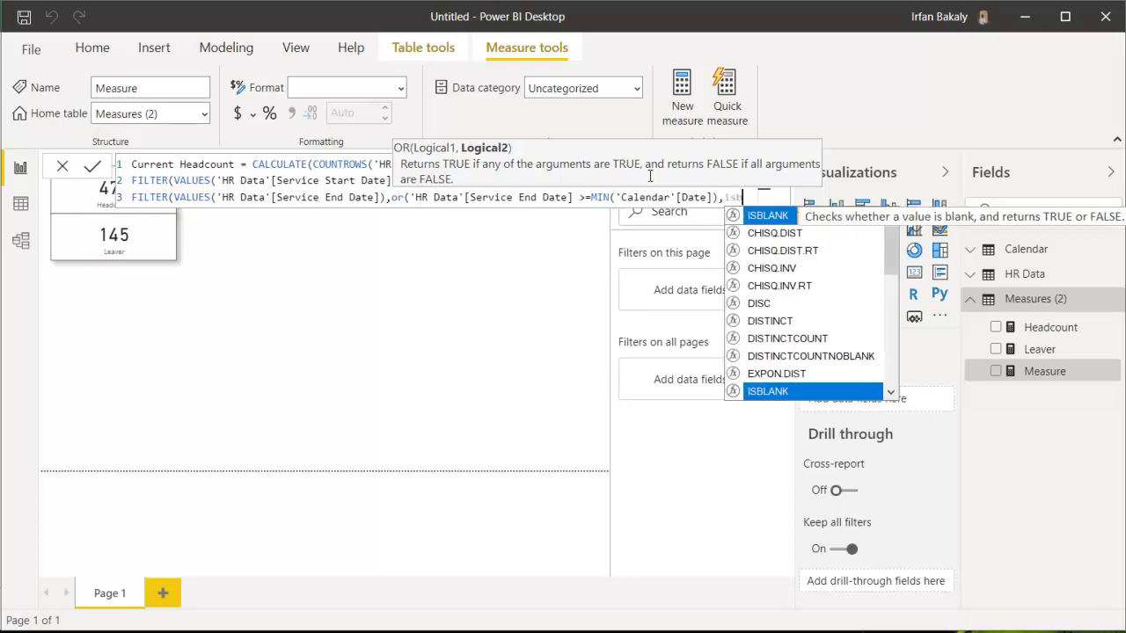
{"action": "key", "text": "Tab"}
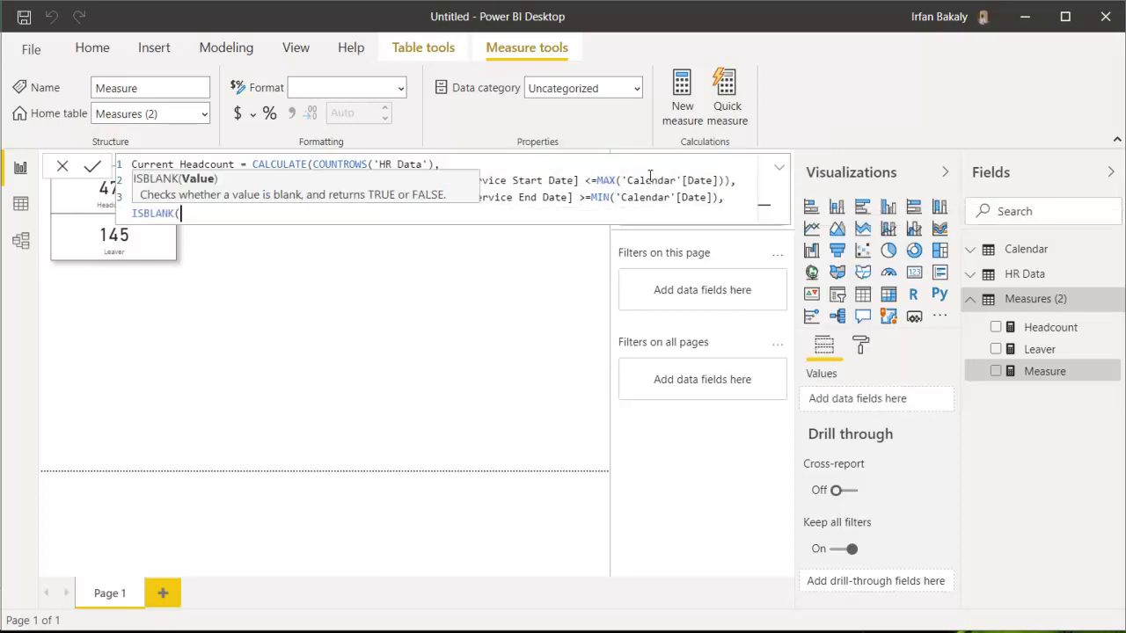
{"action": "type", "text": "hr"}
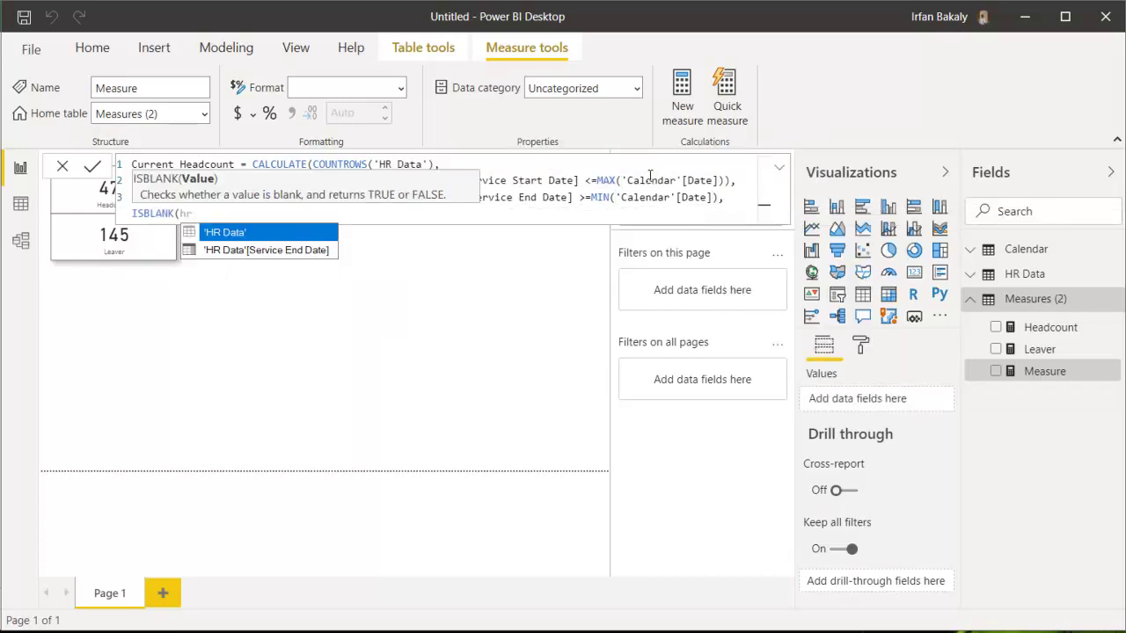
{"action": "key", "text": "Down"}
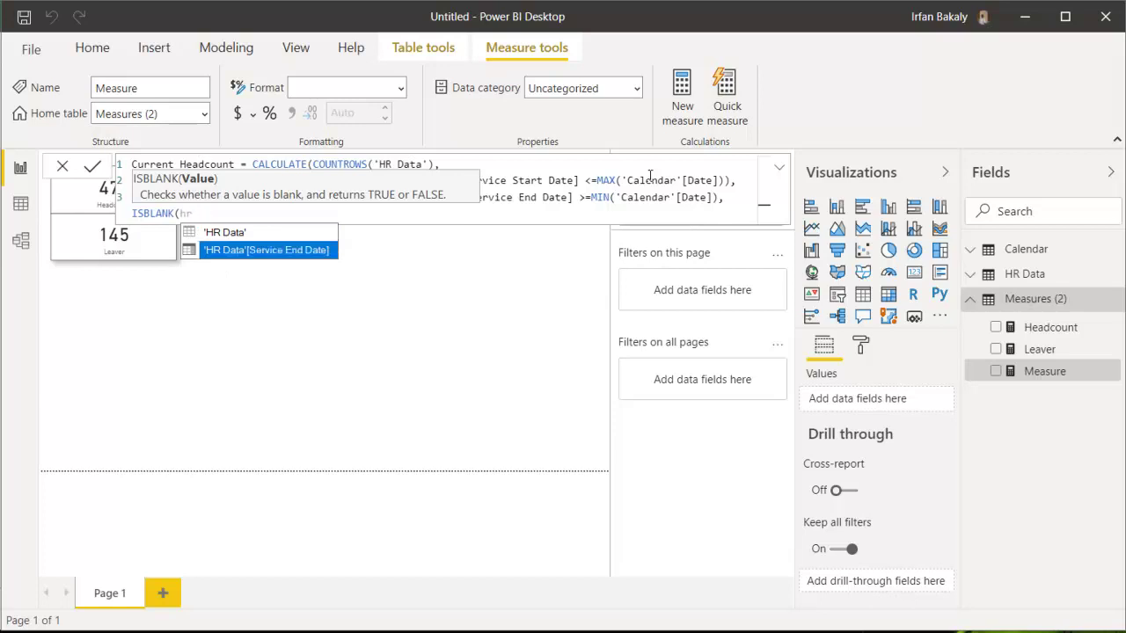
{"action": "key", "text": "Tab"}
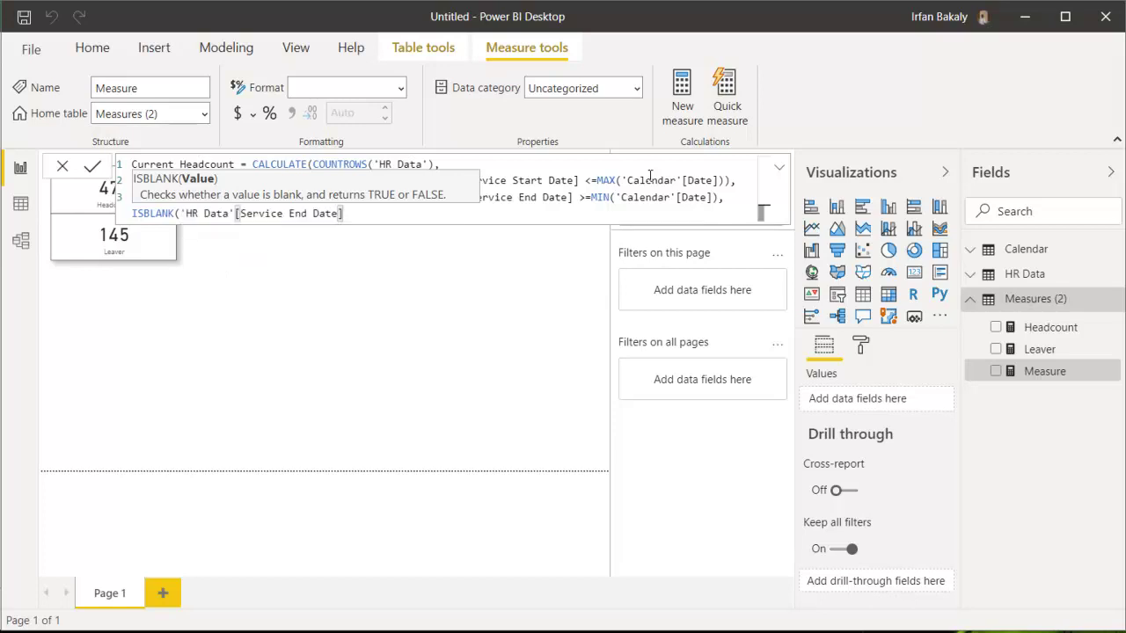
{"action": "type", "text": "))"}
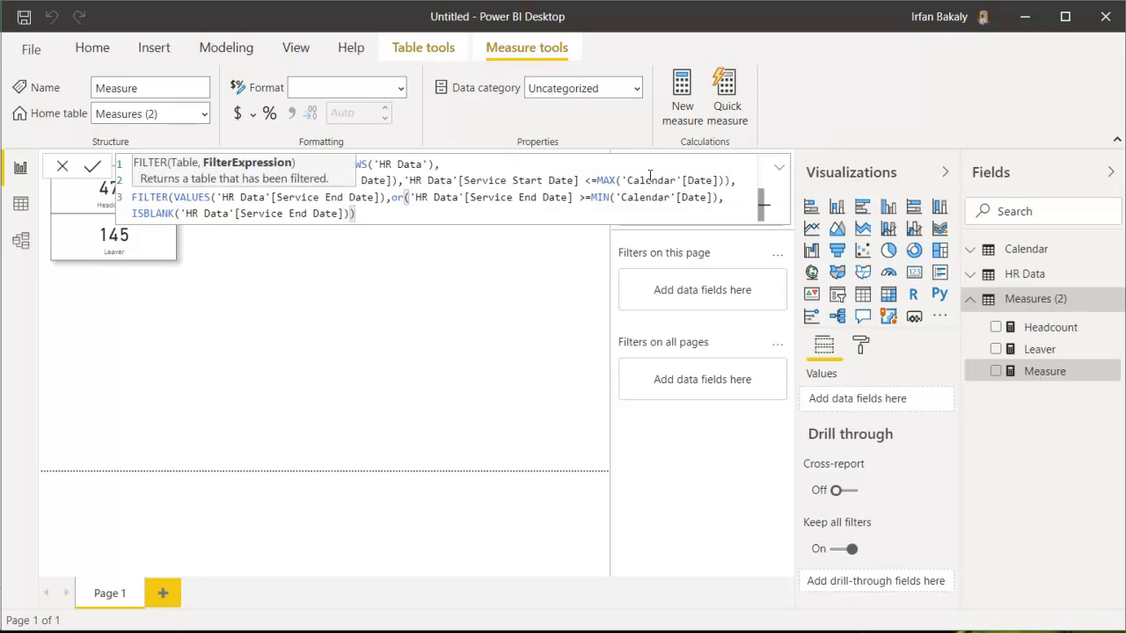
Step: Close the remaining FILTER and CALCULATE parentheses, commit the Current Headcount measure, and leave the formula editor collapsed
{"action": "type", "text": "))"}
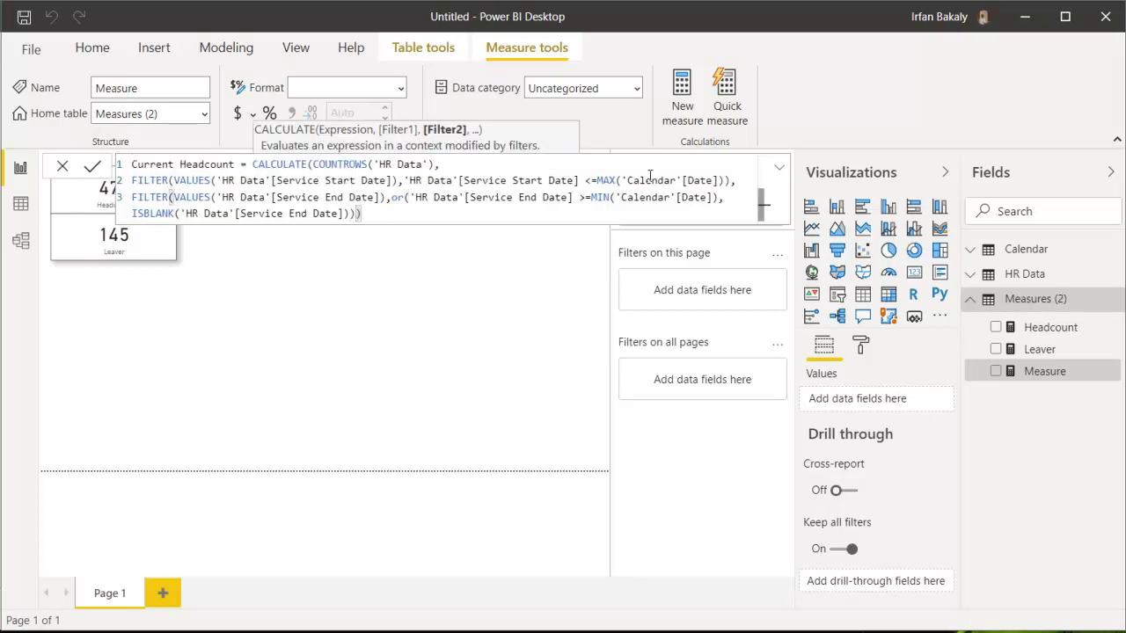
{"action": "type", "text": ")"}
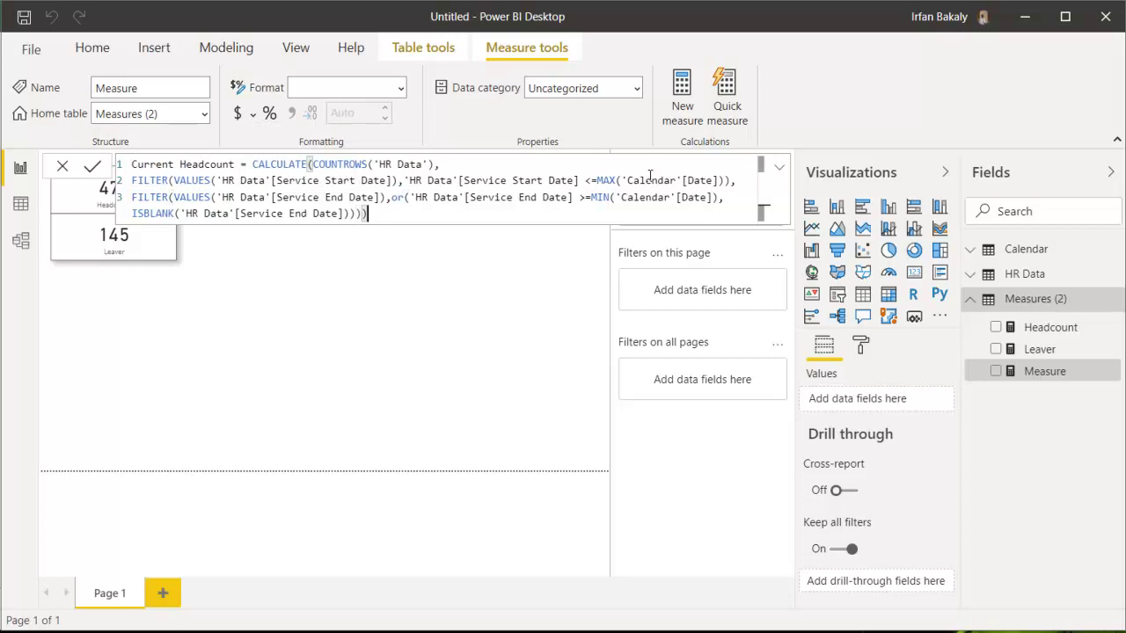
{"action": "key", "text": "Return"}
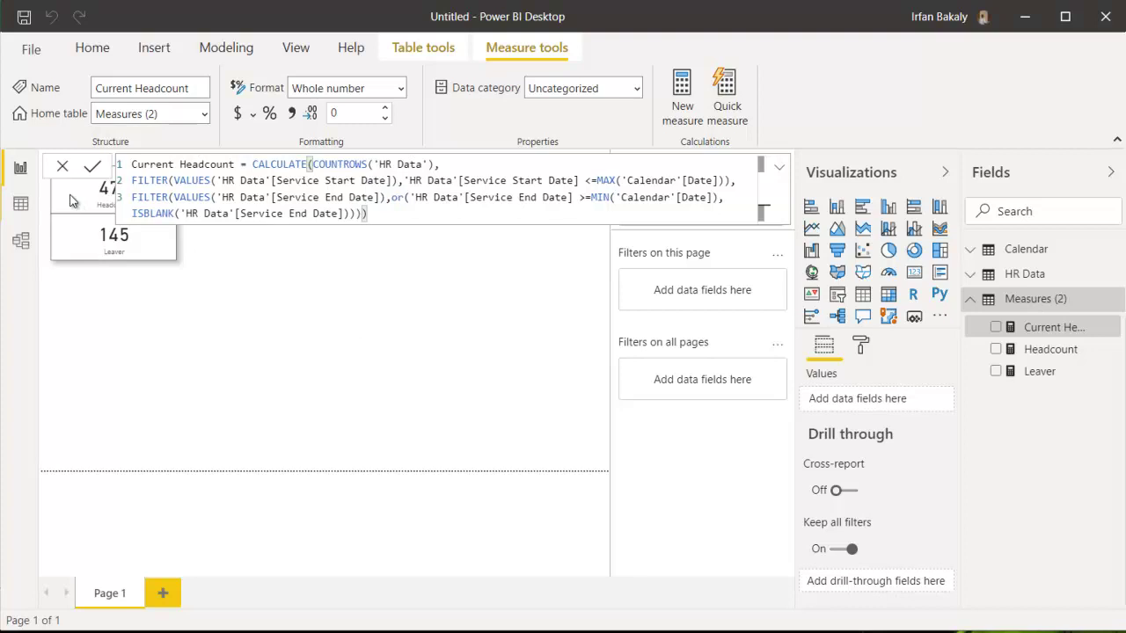
{"action": "left_click", "coordinate": [780, 170]}
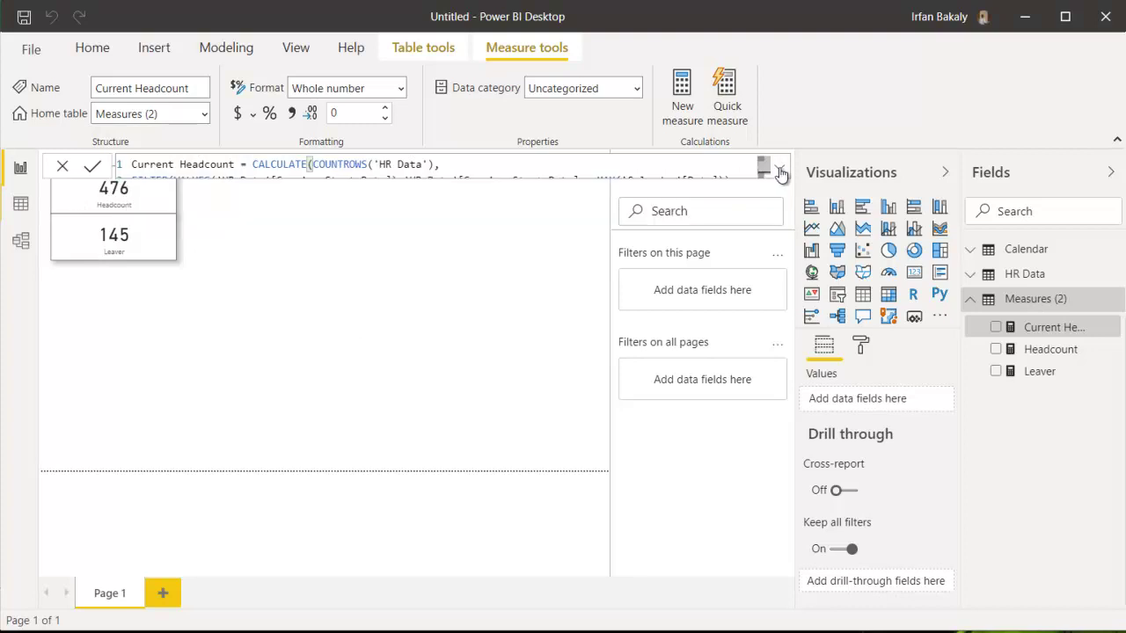
{"action": "left_click", "coordinate": [779, 170]}
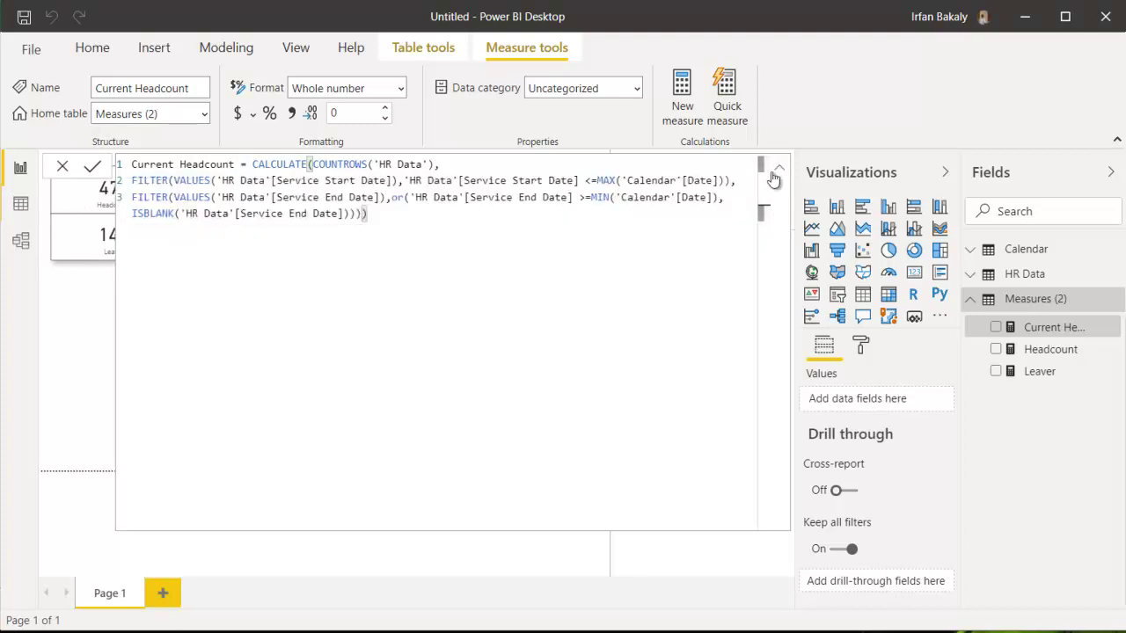
{"action": "left_click", "coordinate": [779, 170]}
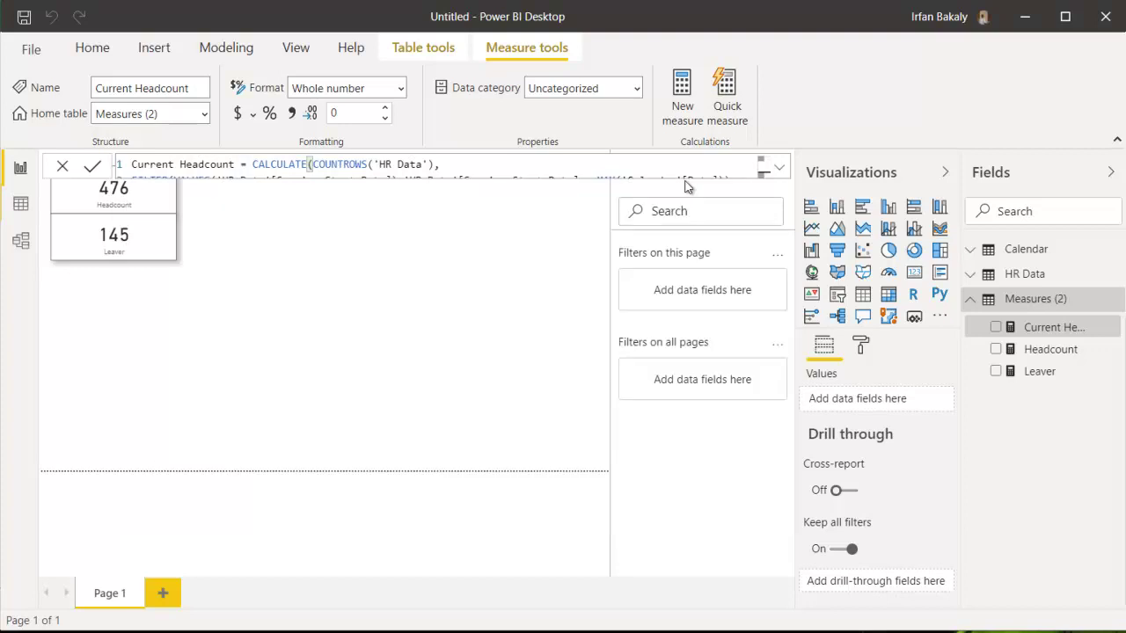
Step: Duplicate the Headcount card directly beside the original and replace the copy's field with Current Headcount
{"action": "left_click", "coordinate": [61, 206]}
{"action": "key", "text": "ctrl+c"}
{"action": "key", "text": "ctrl+v"}
{"action": "left_click_drag", "start_coordinate": [88, 207], "coordinate": [191, 202]}
{"action": "left_click", "coordinate": [944, 400]}
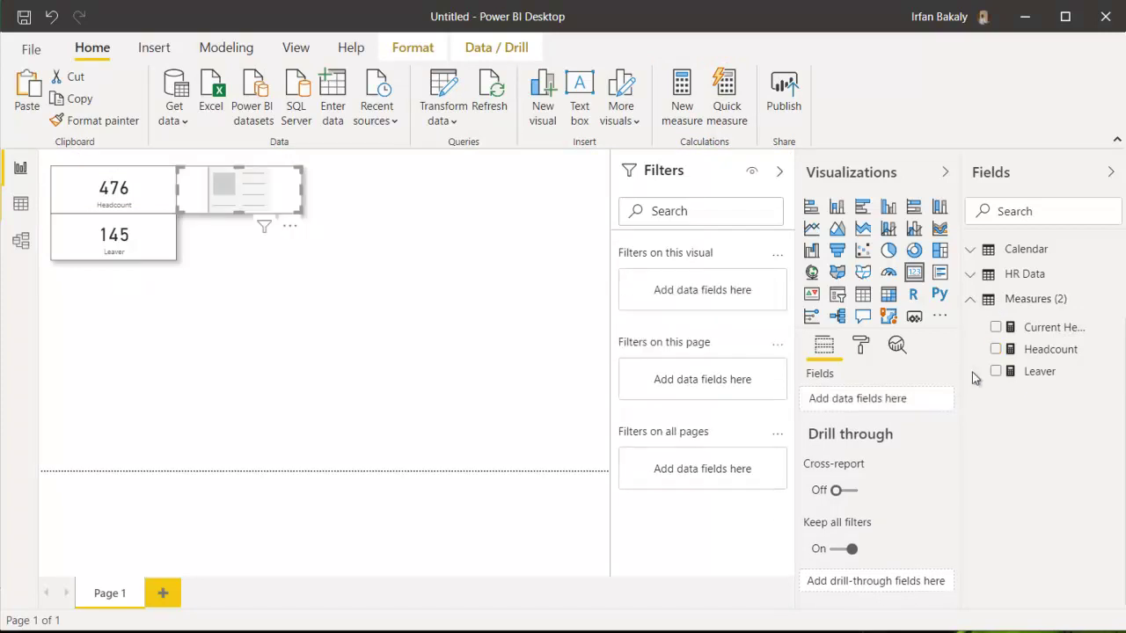
{"action": "left_click", "coordinate": [996, 328]}
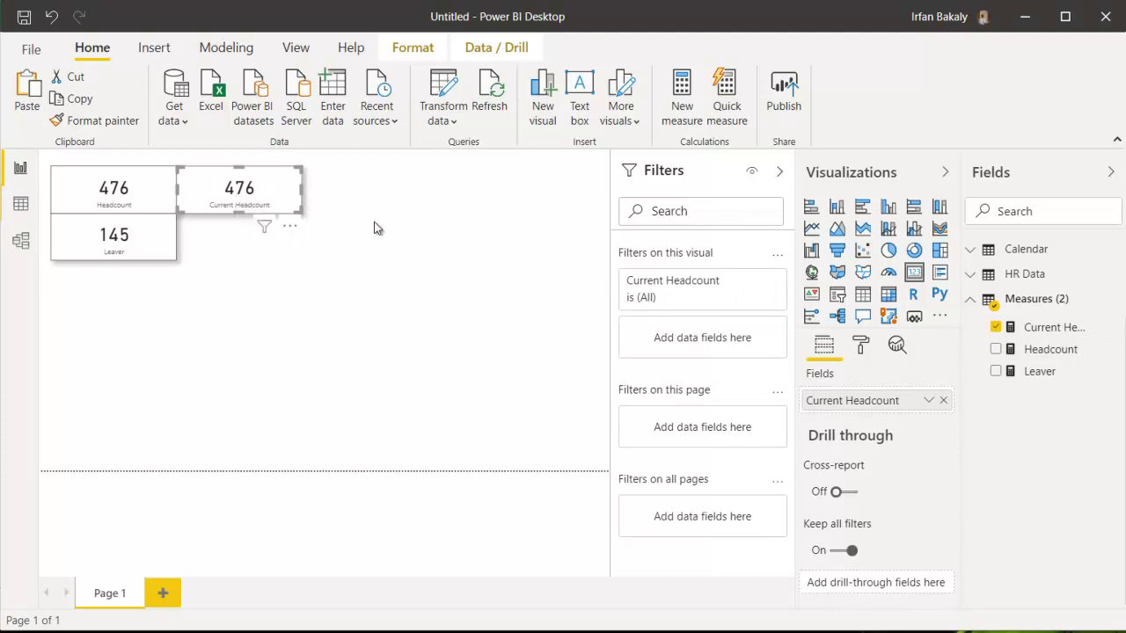
{"action": "left_click", "coordinate": [460, 253]}
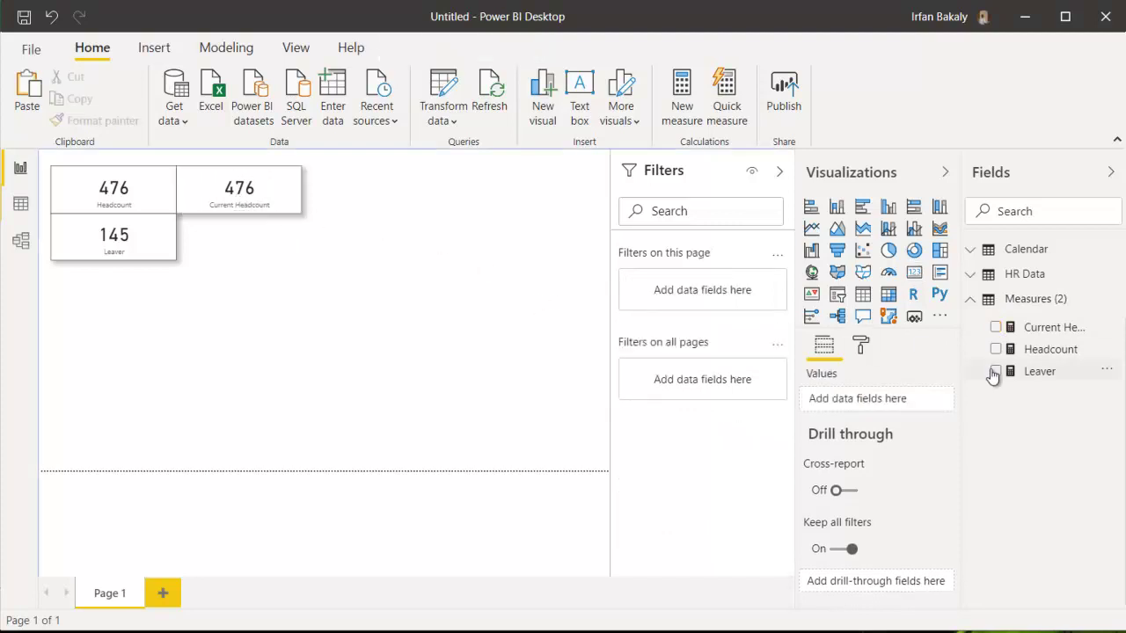
Step: Add an enlarged area chart below the cards showing the Current Headcount measure by the Calendar Date field
{"action": "left_click", "coordinate": [863, 231]}
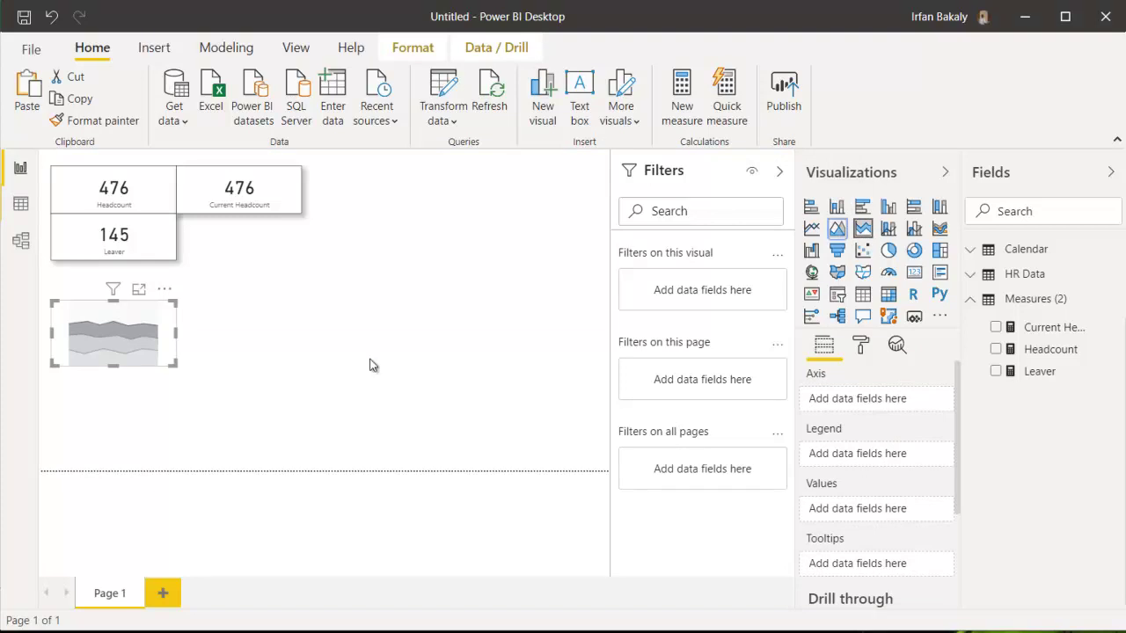
{"action": "left_click_drag", "start_coordinate": [170, 361], "coordinate": [310, 470]}
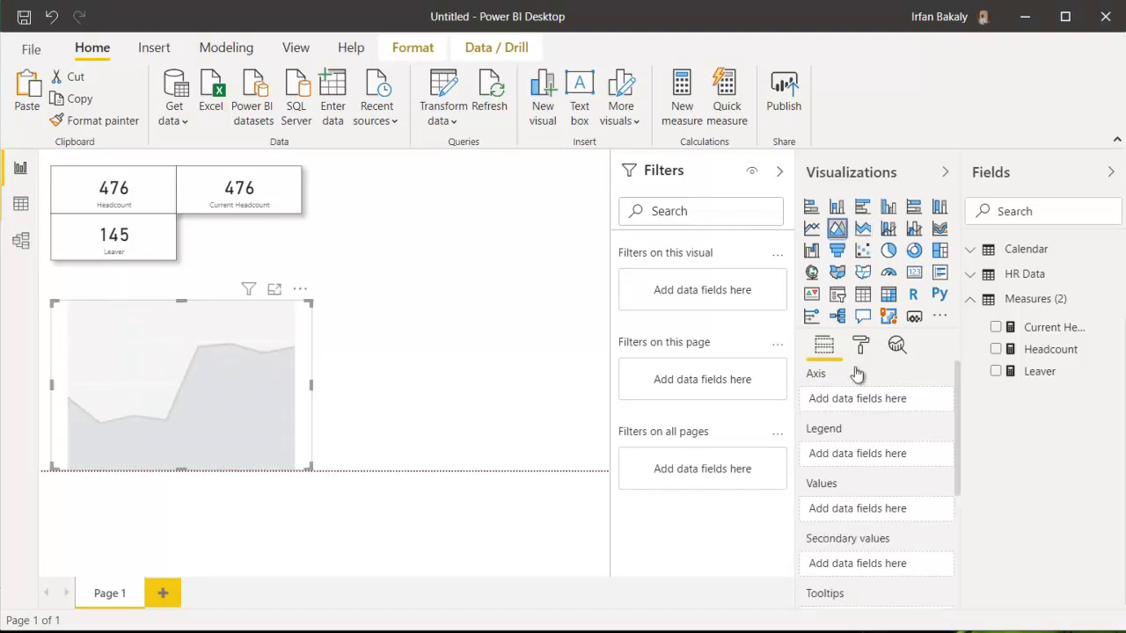
{"action": "left_click", "coordinate": [977, 250]}
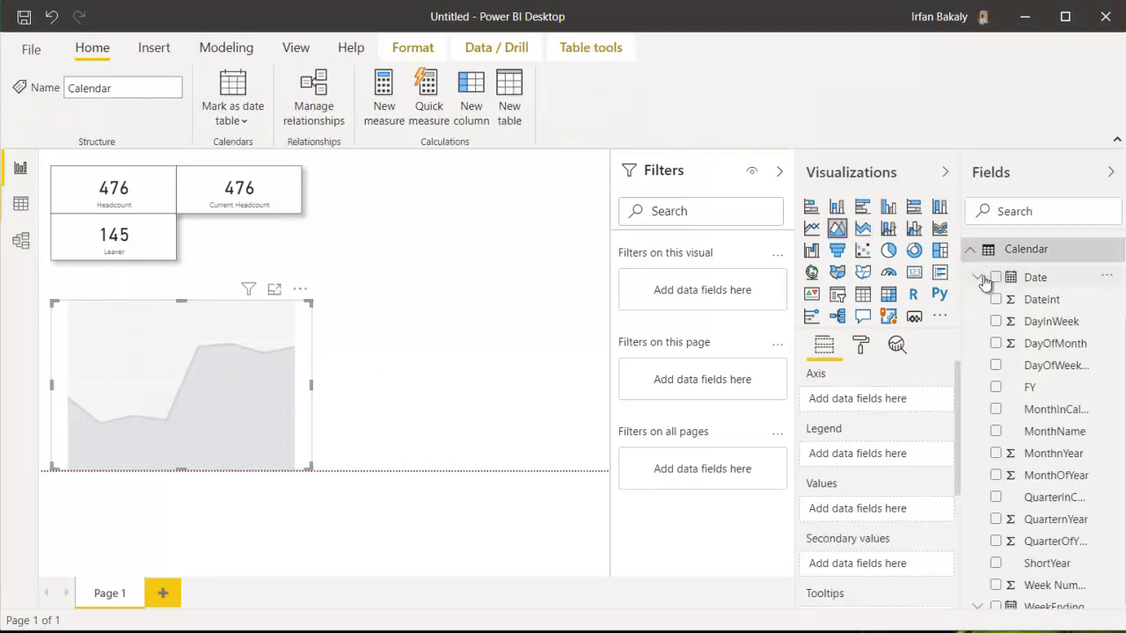
{"action": "left_click", "coordinate": [994, 277]}
{"action": "left_click", "coordinate": [971, 250]}
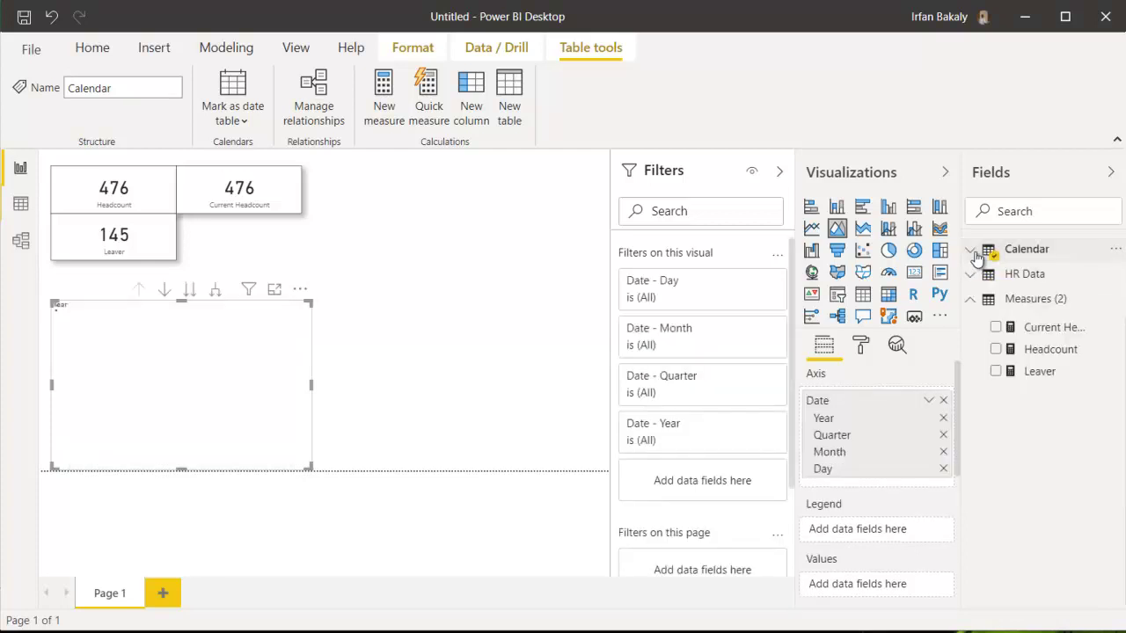
{"action": "left_click", "coordinate": [996, 327]}
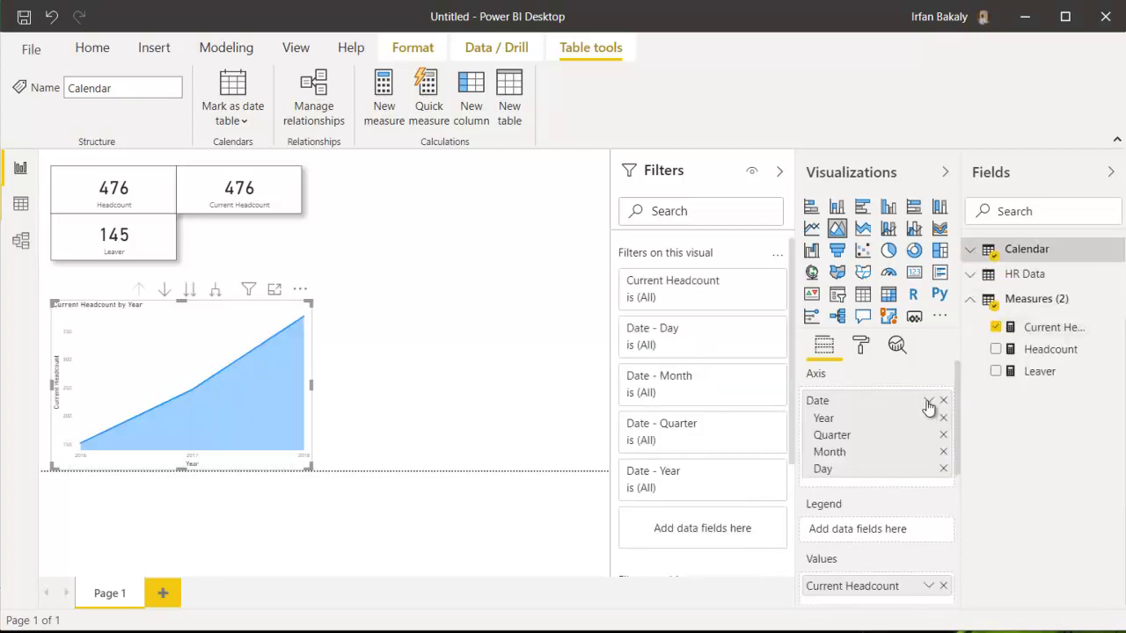
Step: Change the chart's axis from the date hierarchy to plain Date, and move and enlarge the chart at the page's lower right
{"action": "left_click", "coordinate": [928, 400]}
{"action": "left_click", "coordinate": [946, 522]}
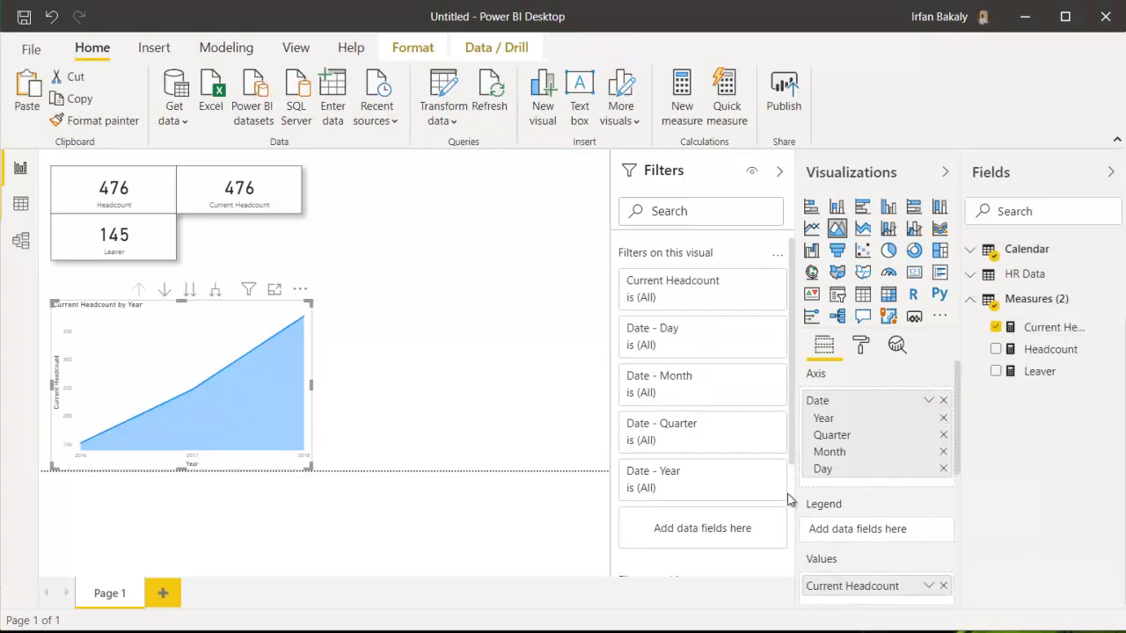
{"action": "left_click_drag", "start_coordinate": [250, 308], "coordinate": [540, 269]}
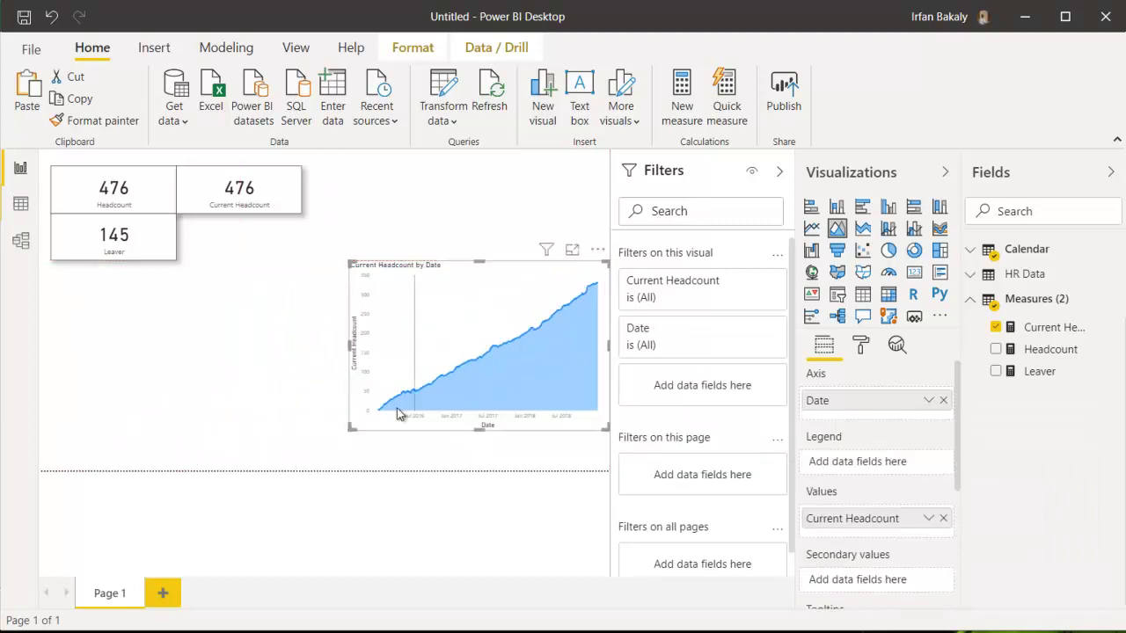
{"action": "mouse_move", "coordinate": [276, 477]}
{"action": "left_mouse_down"}
{"action": "mouse_move", "coordinate": [252, 480]}
{"action": "mouse_move", "coordinate": [277, 489]}
{"action": "left_mouse_up"}
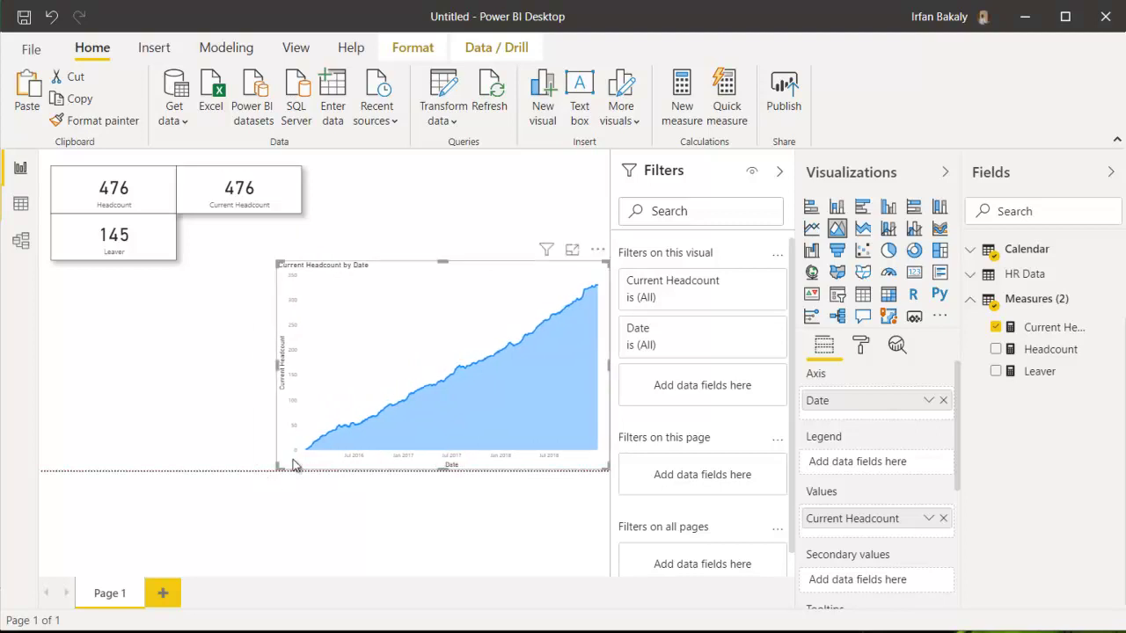
{"action": "mouse_move", "coordinate": [315, 448]}
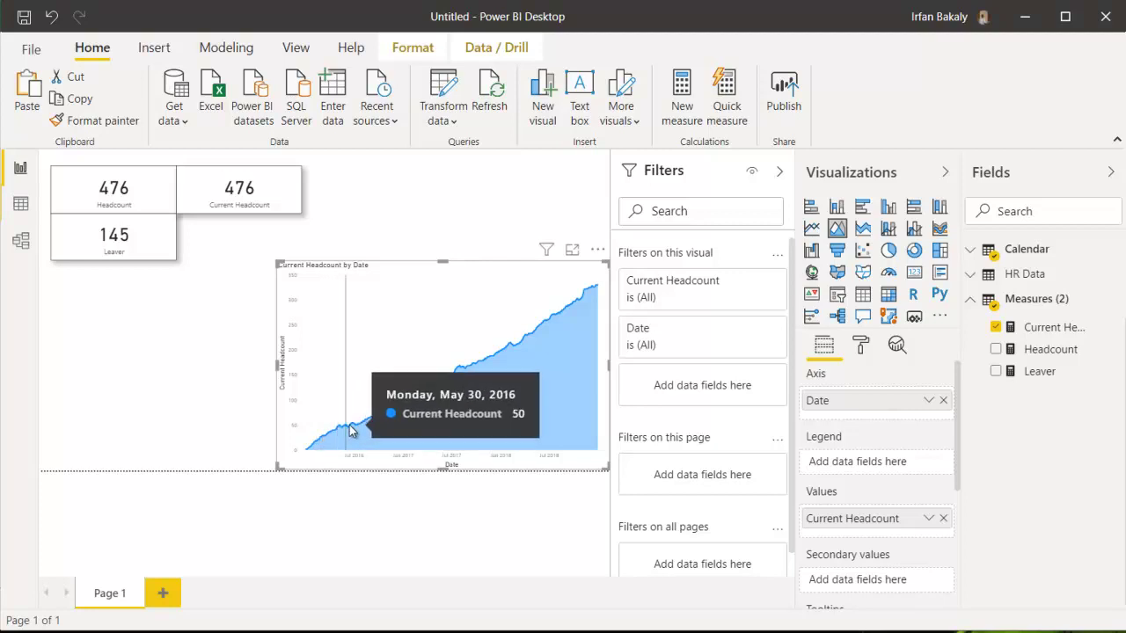
Step: Create a slicer from the Calendar Date field, using plain Date instead of the date hierarchy
{"action": "left_click", "coordinate": [244, 412]}
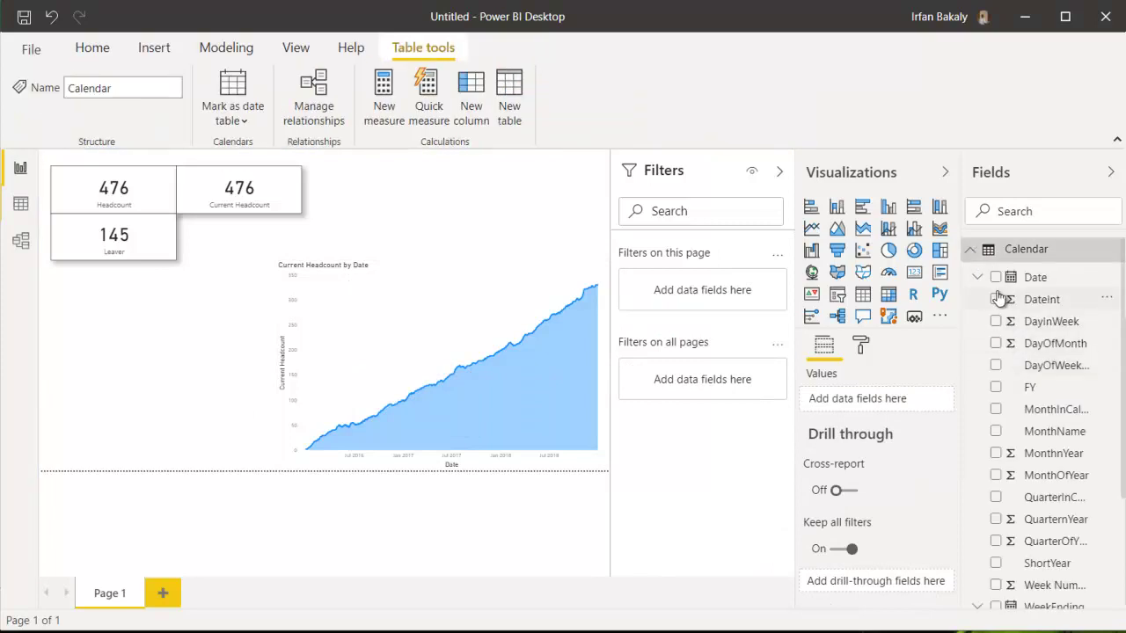
{"action": "left_click", "coordinate": [995, 277]}
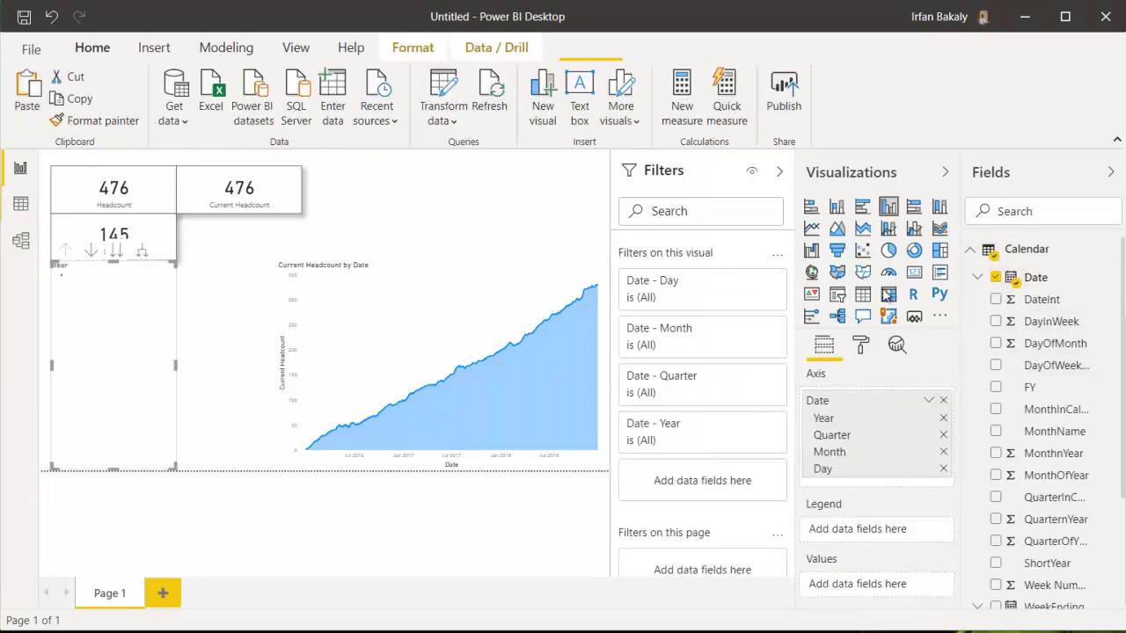
{"action": "left_click", "coordinate": [836, 294]}
{"action": "left_click", "coordinate": [929, 402]}
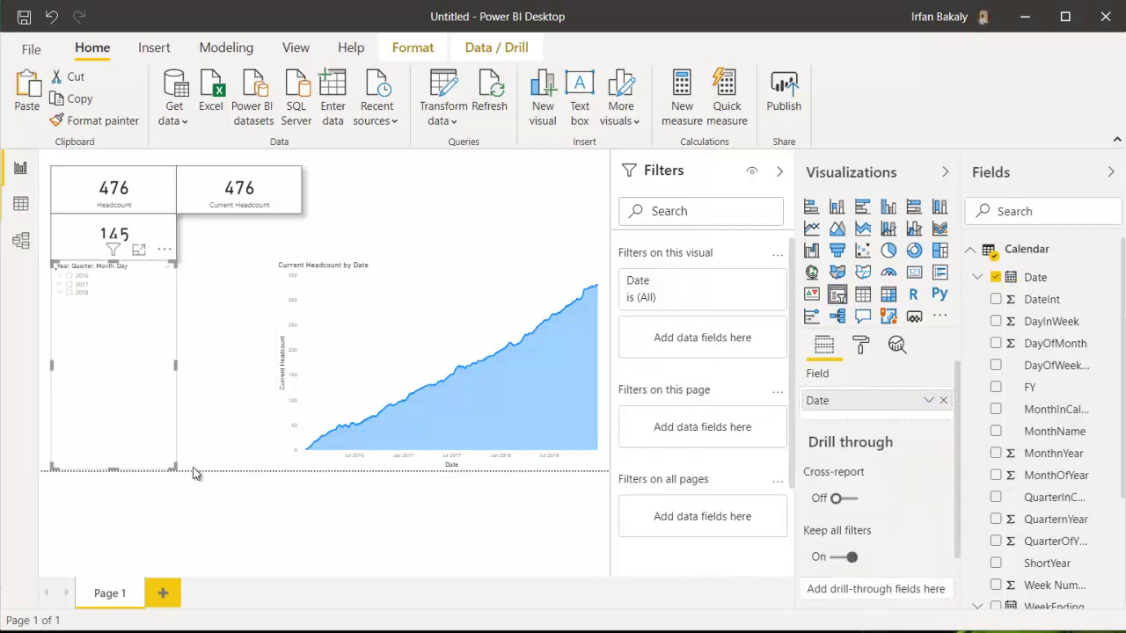
Step: Turn the Date slicer into a range slider, shrink it into the page's upper-right corner, and leave the full date range selected
{"action": "left_click", "coordinate": [169, 274]}
{"action": "left_click", "coordinate": [180, 283]}
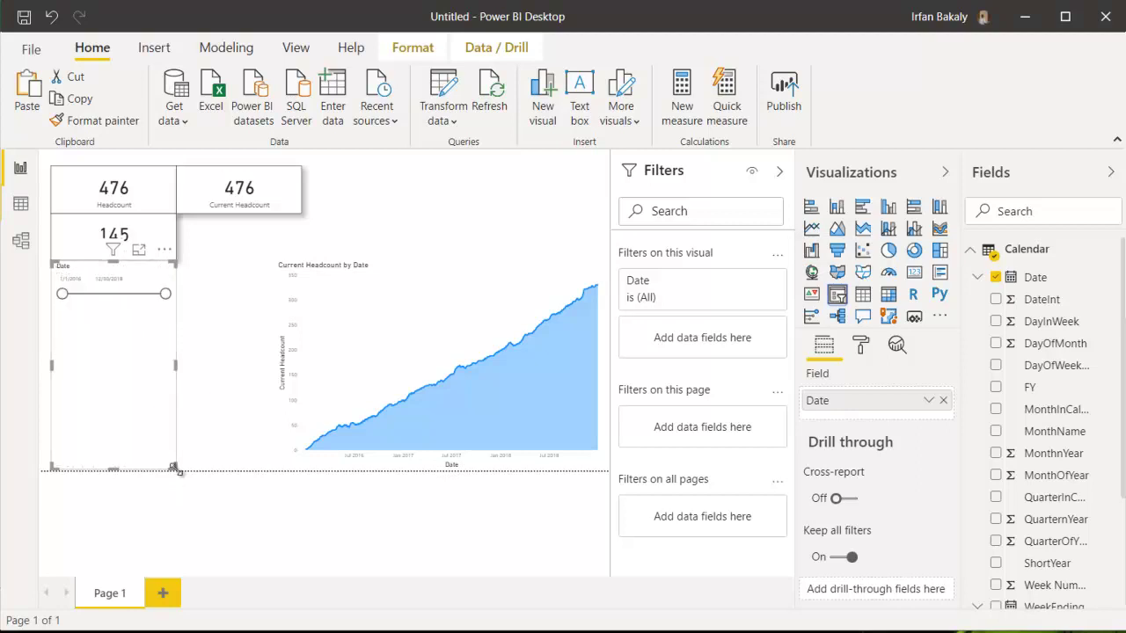
{"action": "left_click_drag", "start_coordinate": [174, 466], "coordinate": [510, 201]}
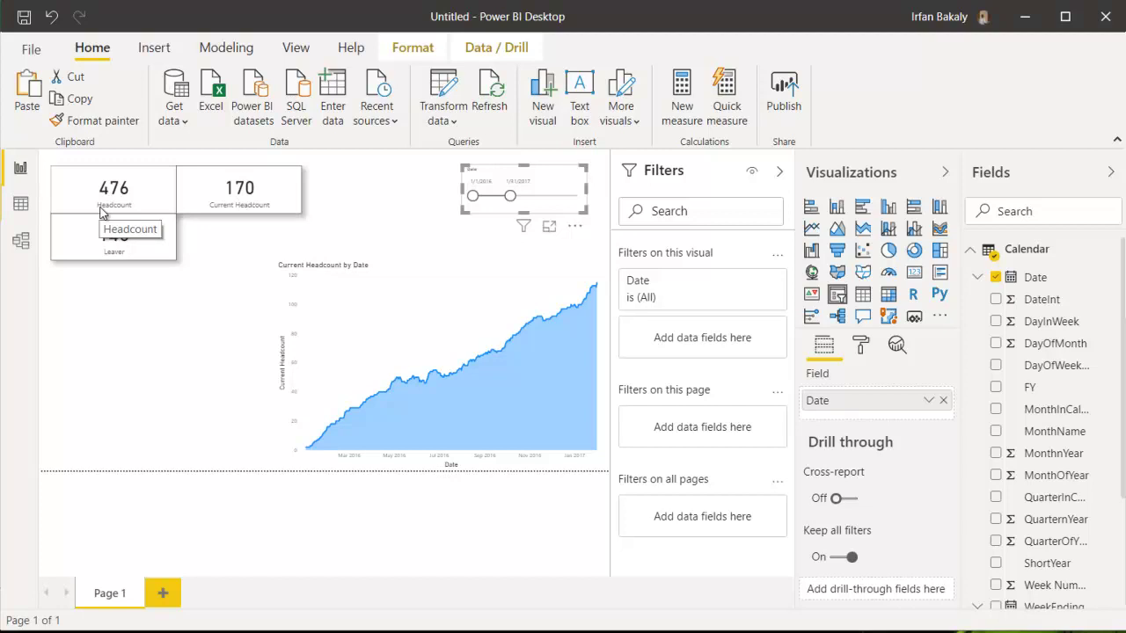
{"action": "left_click_drag", "start_coordinate": [511, 196], "coordinate": [579, 204]}
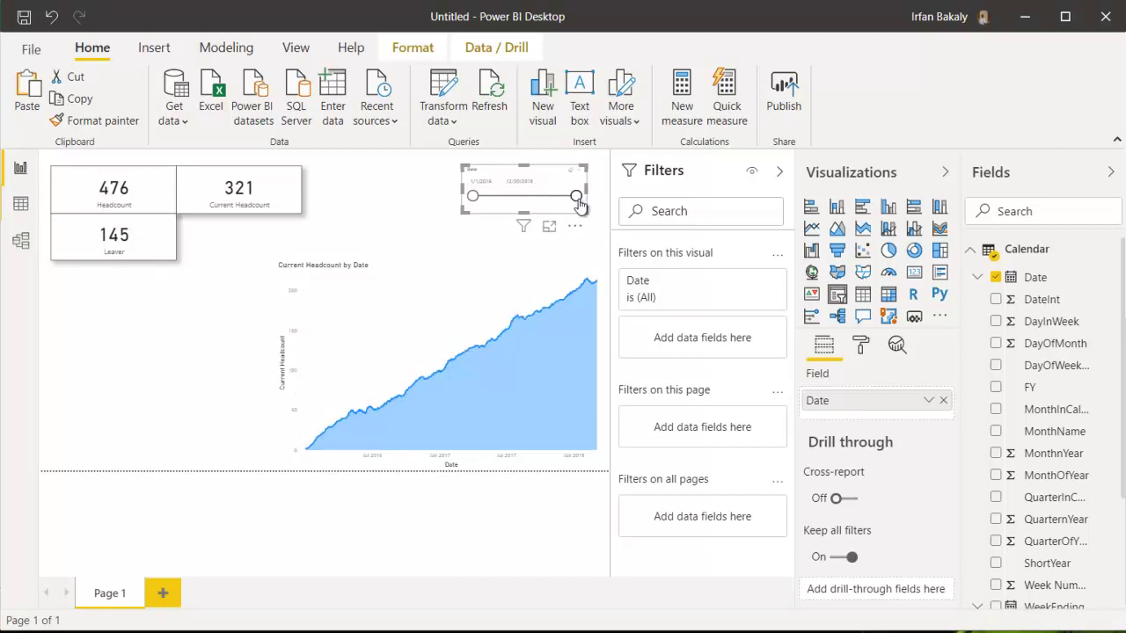
Step: Turn on the border and shadow for the Date slicer
{"action": "left_click", "coordinate": [862, 347]}
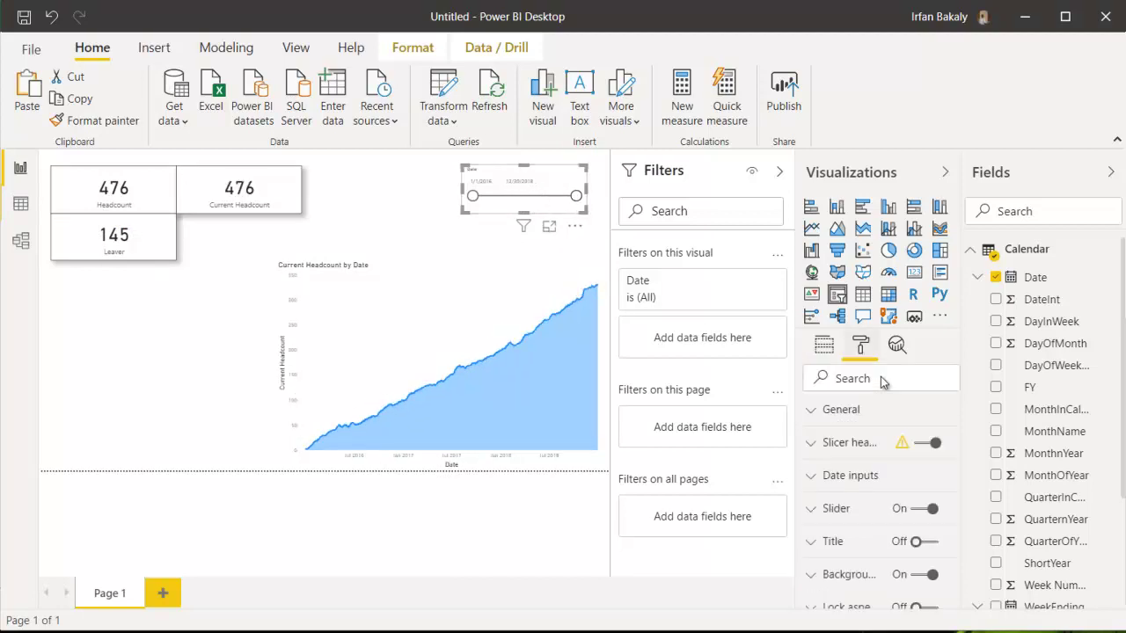
{"action": "scroll", "coordinate": [925, 554], "scroll_direction": "down", "scroll_amount": 2}
{"action": "left_click", "coordinate": [924, 553]}
{"action": "left_click", "coordinate": [924, 585]}
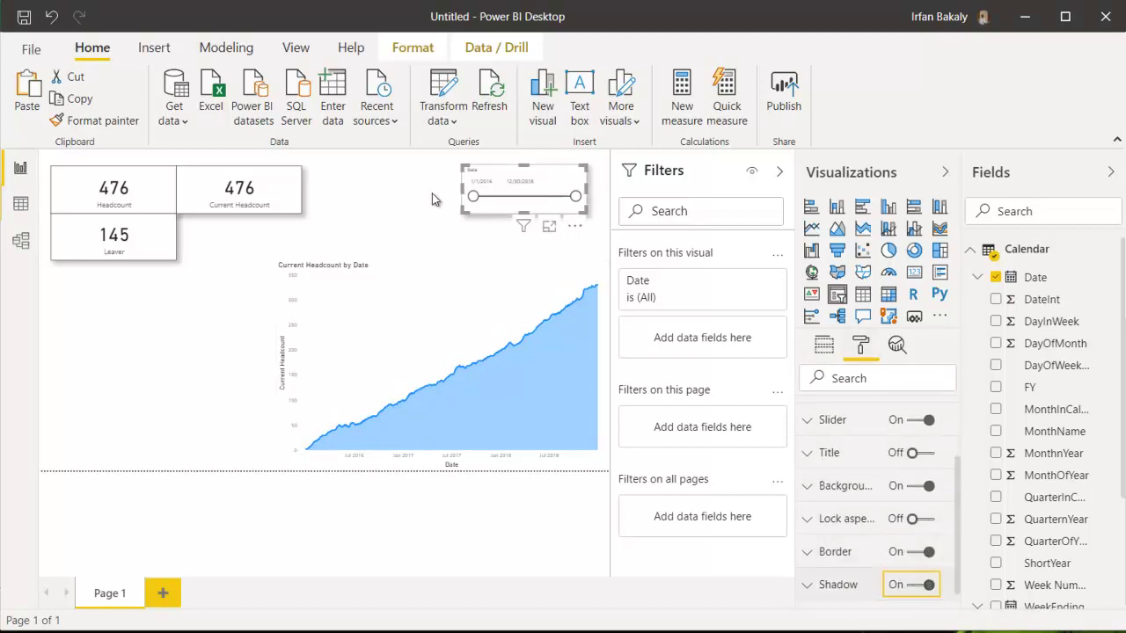
Step: Duplicate the Date slicer, then narrow both slicers and arrange them side by side above the area chart
{"action": "left_click_drag", "start_coordinate": [522, 173], "coordinate": [403, 179]}
{"action": "key", "text": "ctrl+c"}
{"action": "key", "text": "ctrl+v"}
{"action": "left_click", "coordinate": [515, 188]}
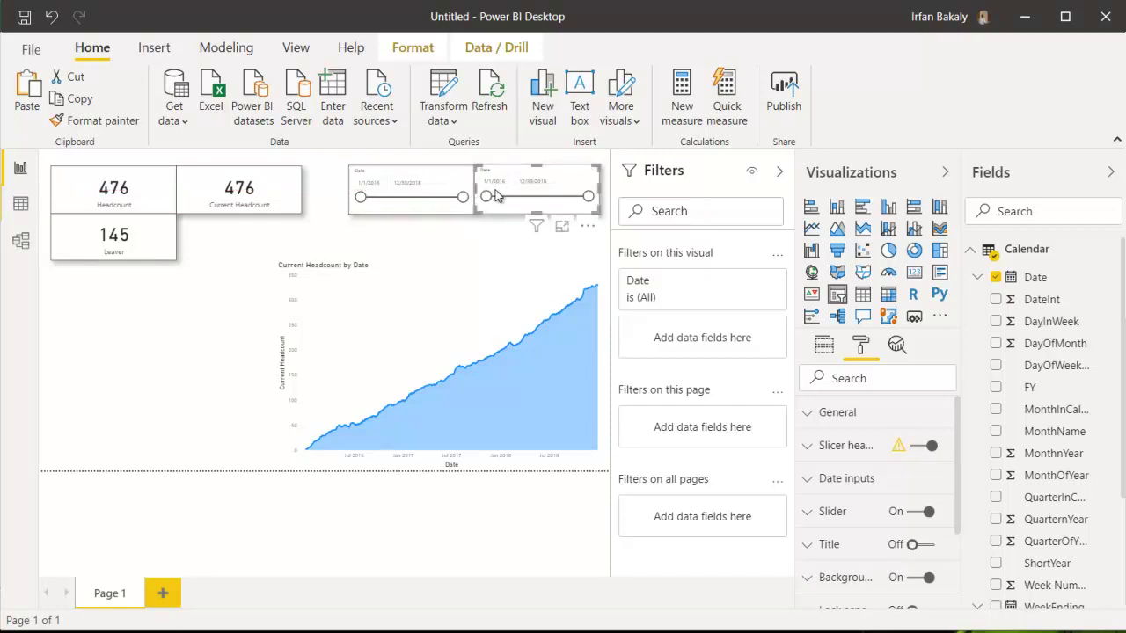
{"action": "left_click_drag", "start_coordinate": [476, 189], "coordinate": [503, 190]}
{"action": "left_click", "coordinate": [424, 185]}
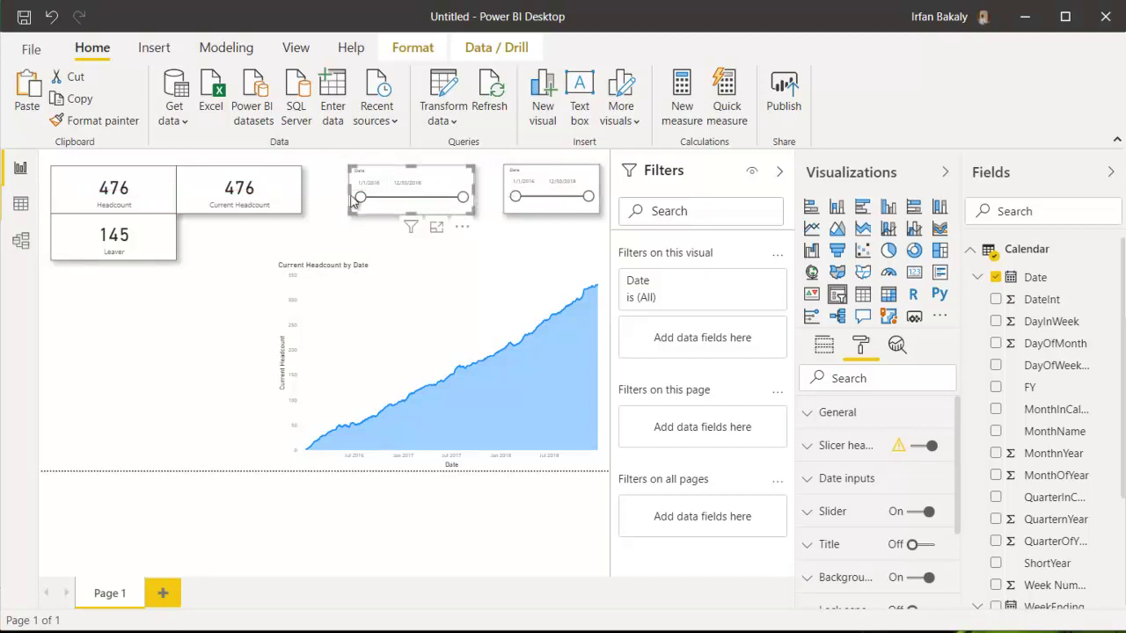
{"action": "left_click_drag", "start_coordinate": [359, 197], "coordinate": [422, 179]}
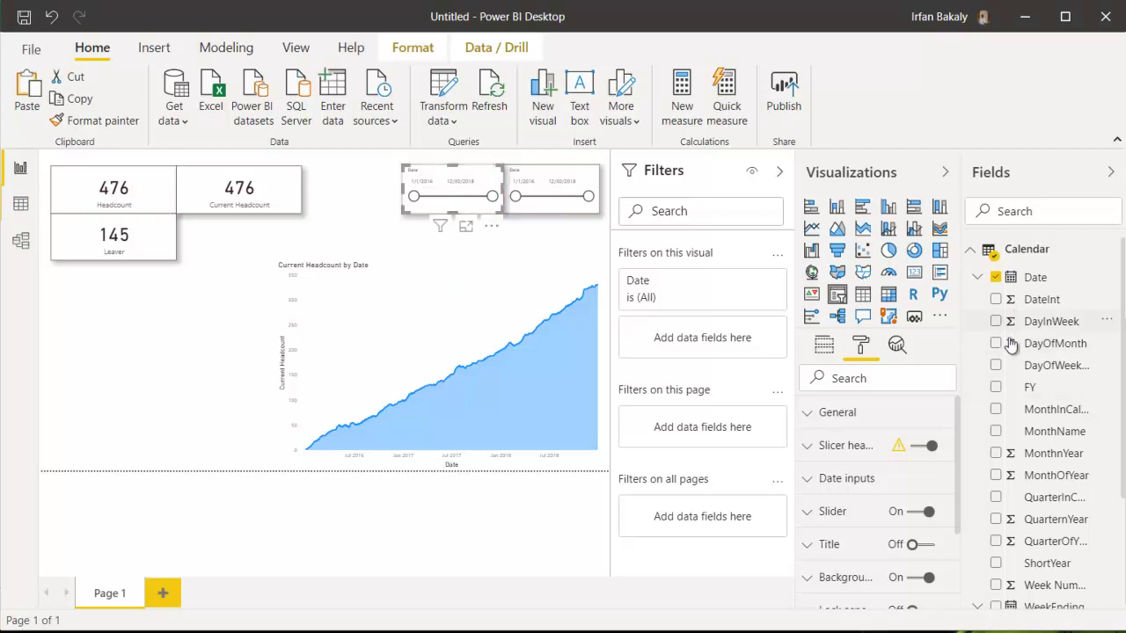
Step: Replace the Date field with MonthName in the left-hand slicer above the area chart
{"action": "scroll", "coordinate": [1034, 422], "scroll_direction": "down", "scroll_amount": 3}
{"action": "scroll", "coordinate": [1021, 352], "scroll_direction": "up", "scroll_amount": 3}
{"action": "left_click", "coordinate": [996, 278]}
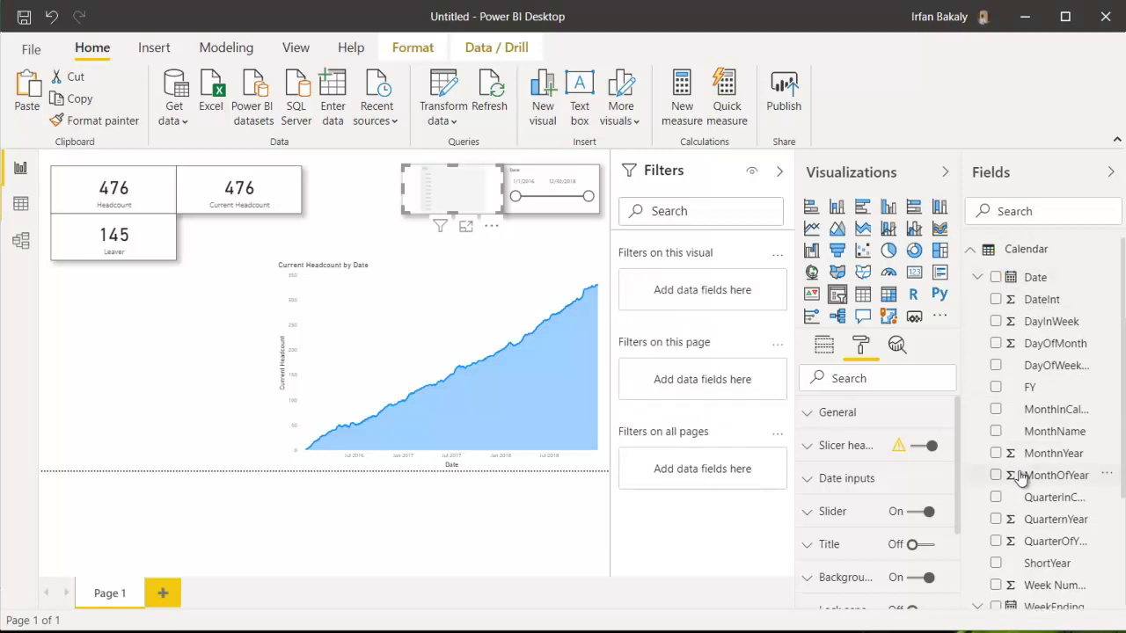
{"action": "left_click", "coordinate": [997, 433]}
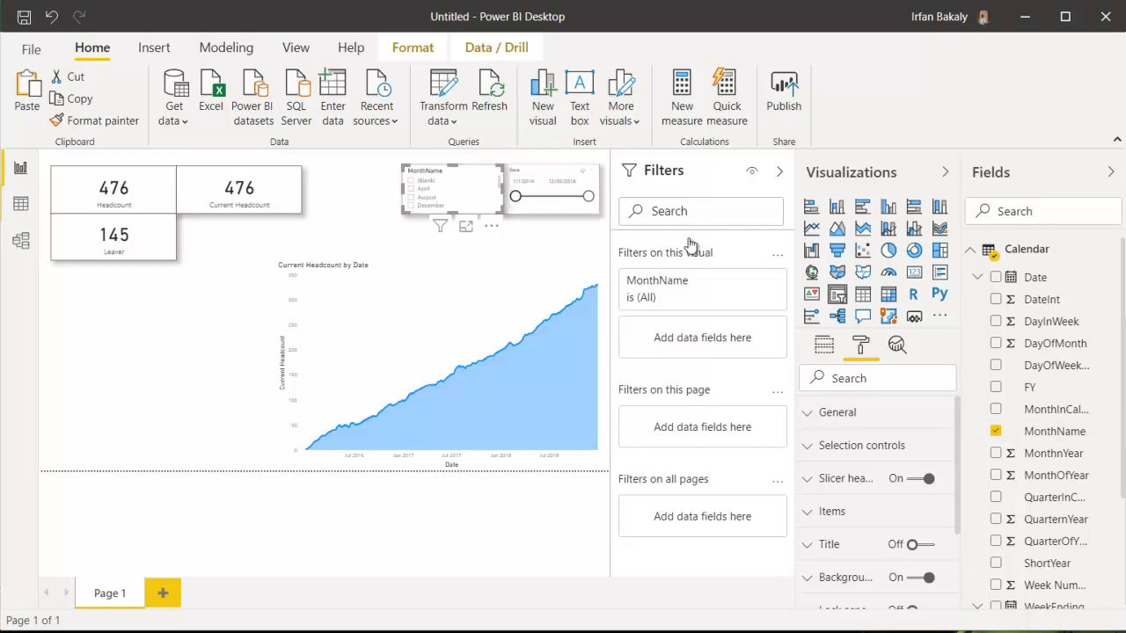
Step: Filter the MonthName slicer with basic filtering to include every month but exclude (Blank)
{"action": "left_click", "coordinate": [750, 281]}
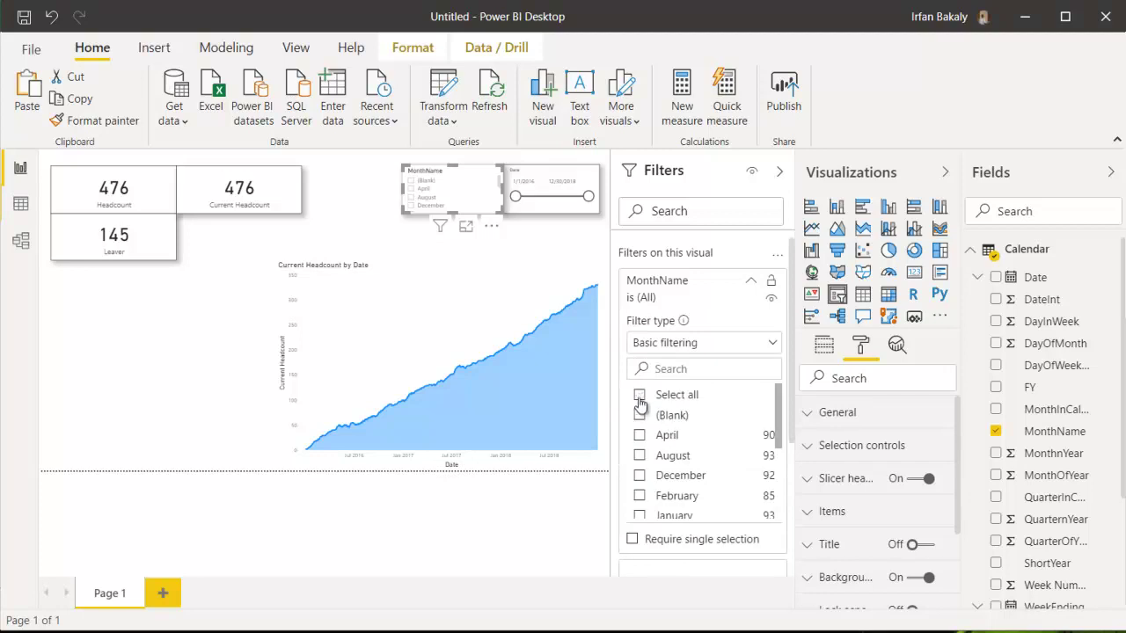
{"action": "left_click", "coordinate": [640, 416]}
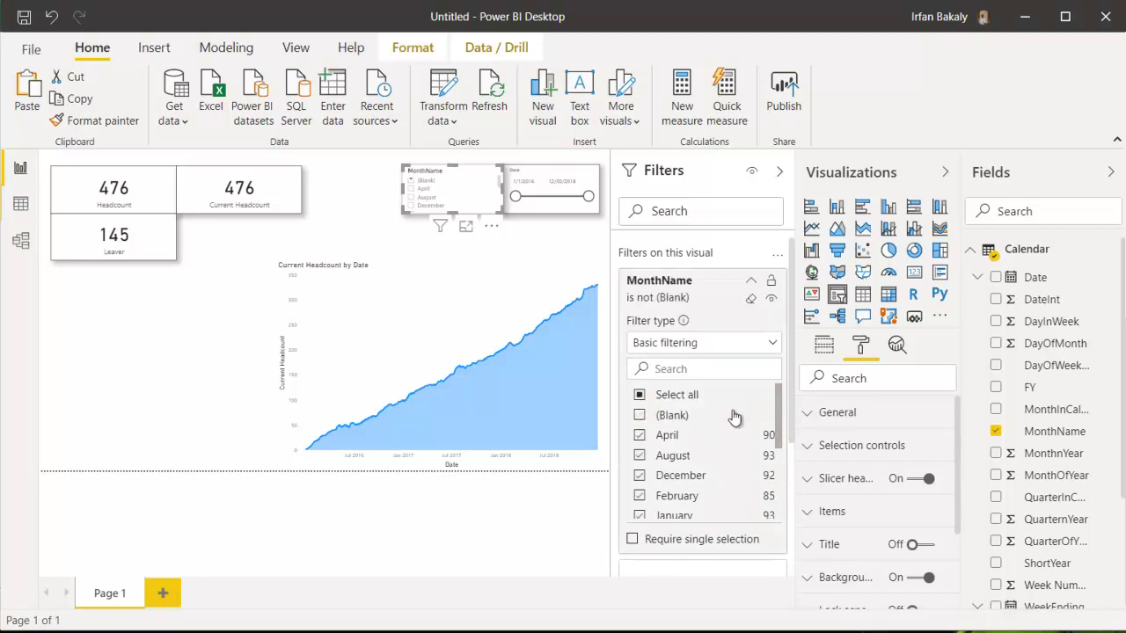
{"action": "left_click", "coordinate": [752, 283]}
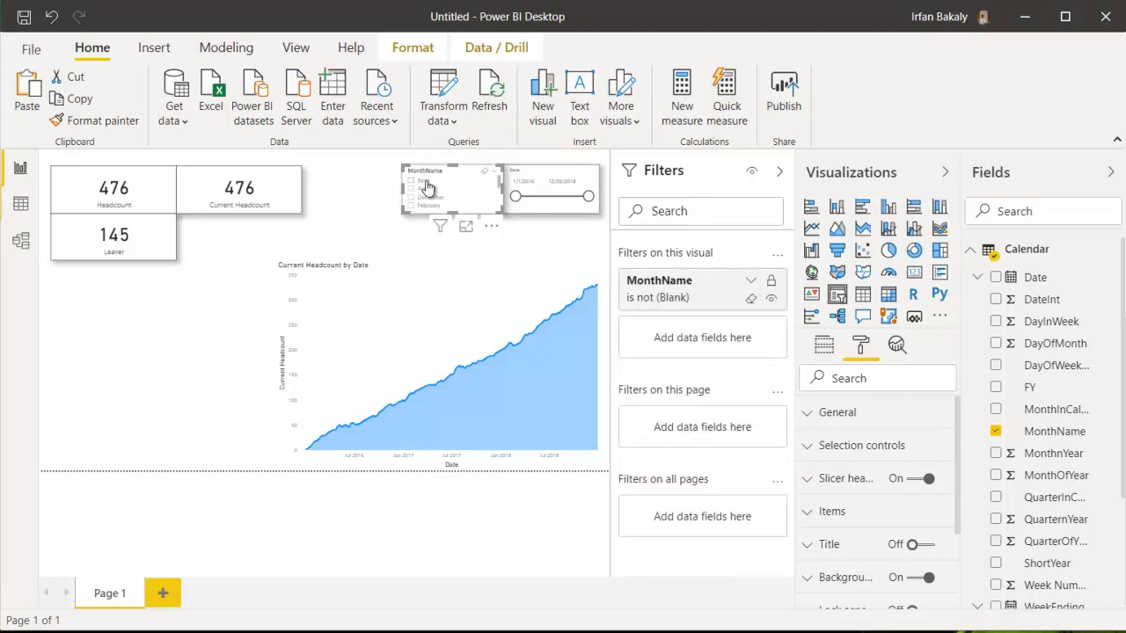
Step: Sort the Calendar table's MonthName column by MonthOfYear, and return to the report page
{"action": "left_click", "coordinate": [467, 228]}
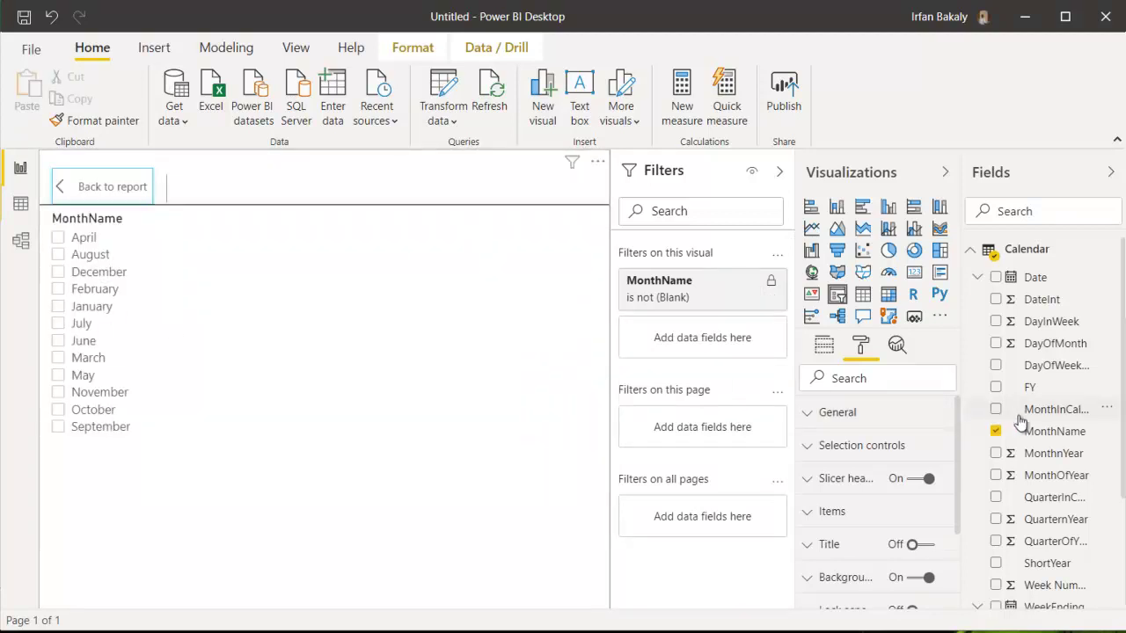
{"action": "left_click", "coordinate": [1046, 433]}
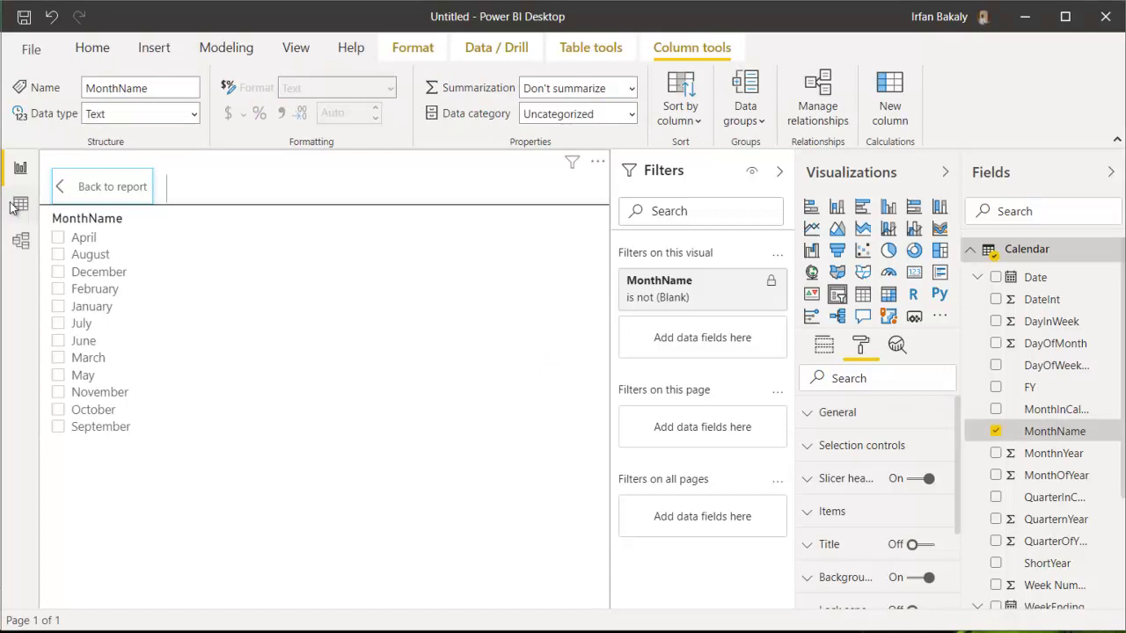
{"action": "left_click", "coordinate": [15, 206]}
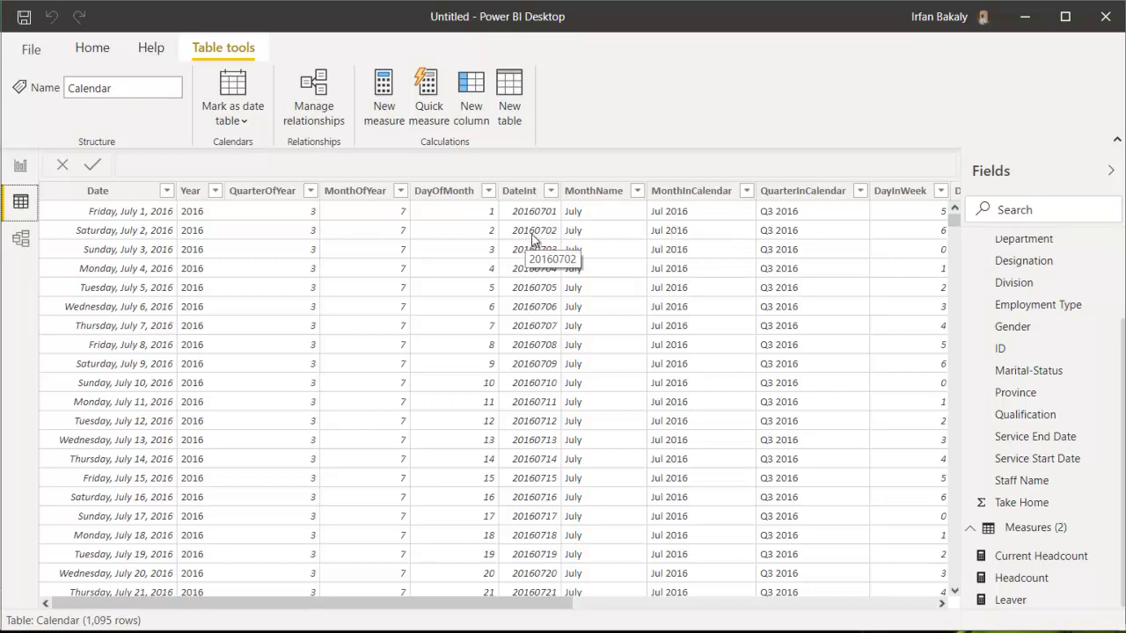
{"action": "left_click", "coordinate": [597, 232]}
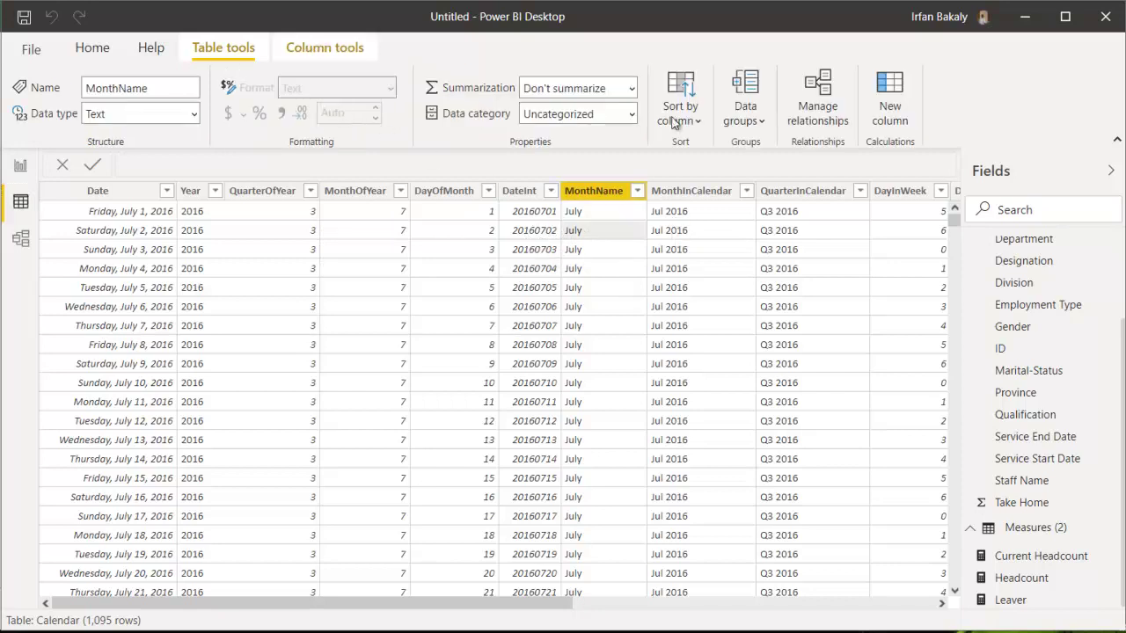
{"action": "left_click", "coordinate": [698, 123]}
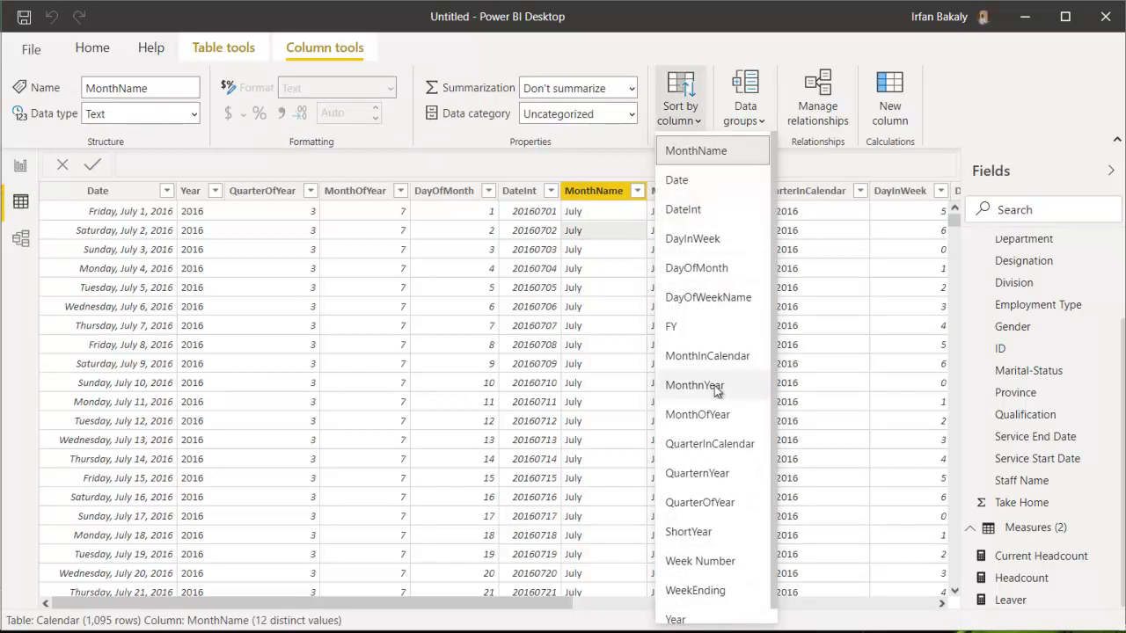
{"action": "left_click", "coordinate": [721, 420]}
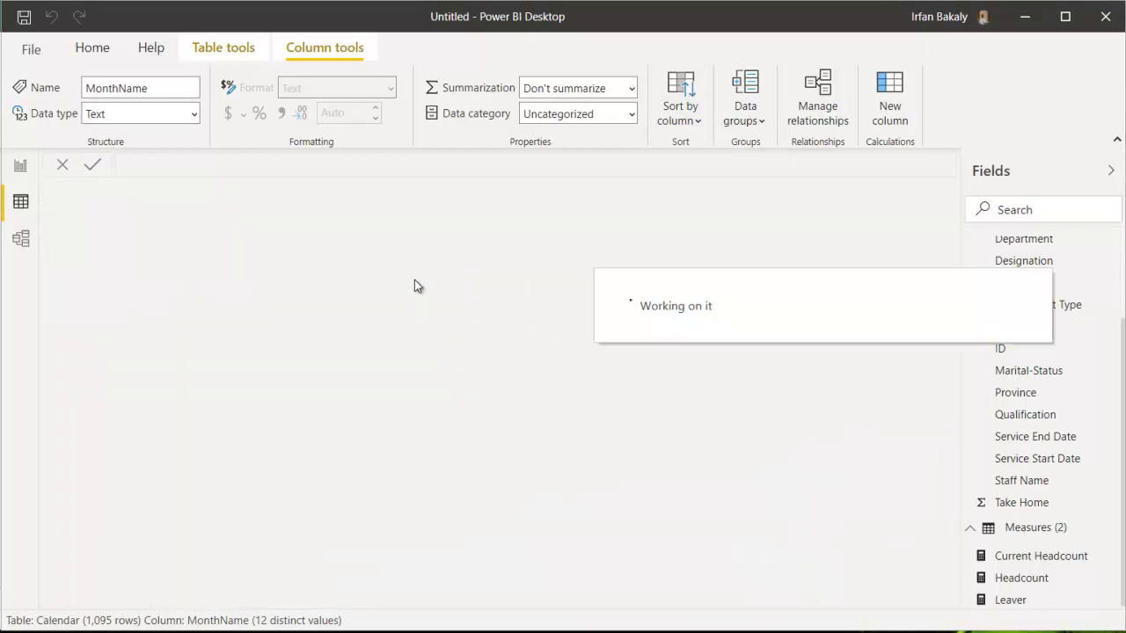
{"action": "left_click", "coordinate": [20, 167]}
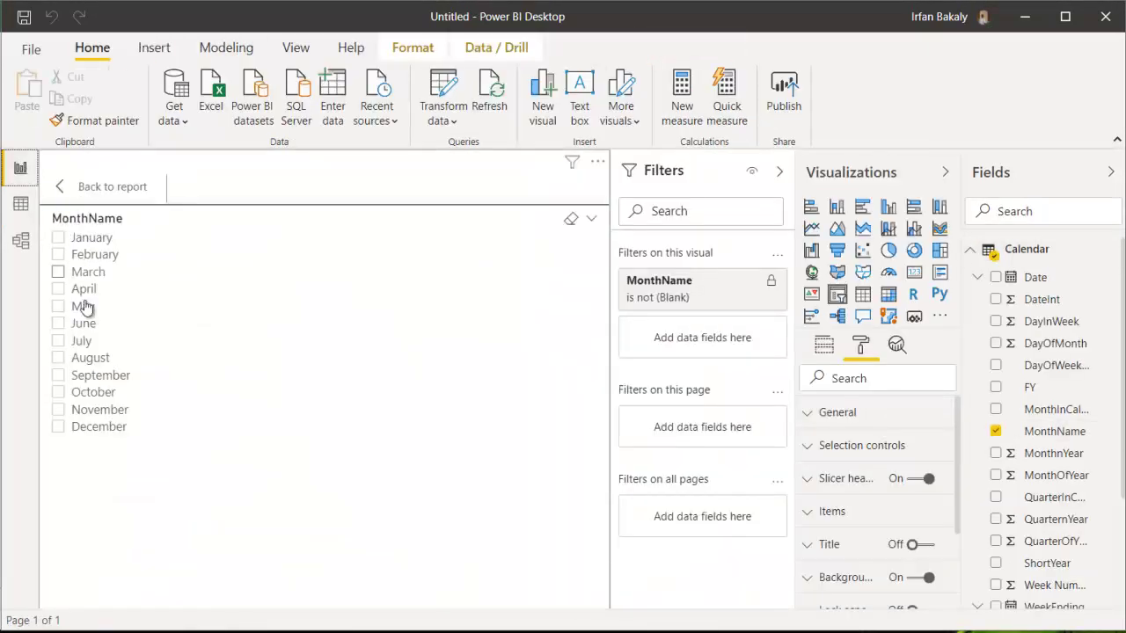
{"action": "left_click", "coordinate": [92, 190]}
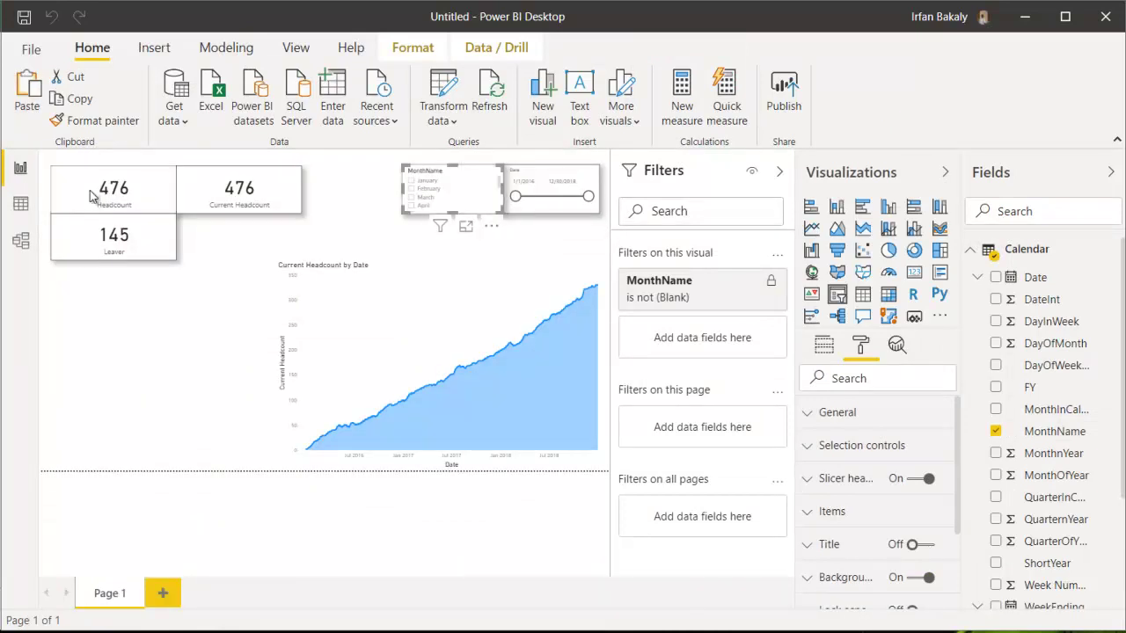
Step: Change the MonthName slicer from a list to a dropdown
{"action": "left_click", "coordinate": [497, 178]}
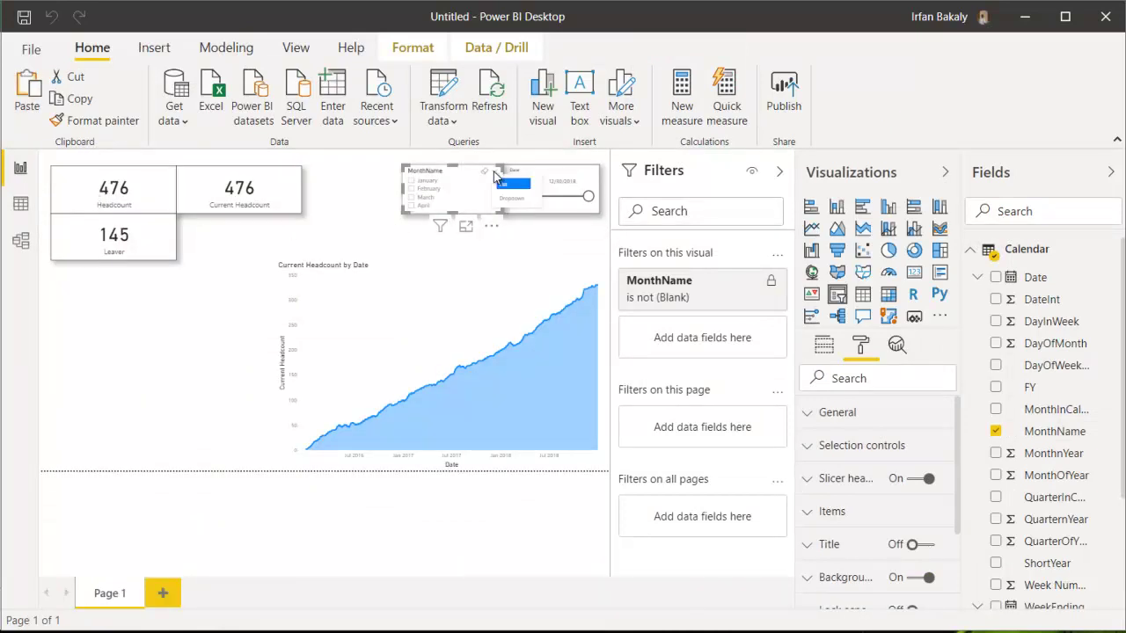
{"action": "left_click", "coordinate": [507, 197]}
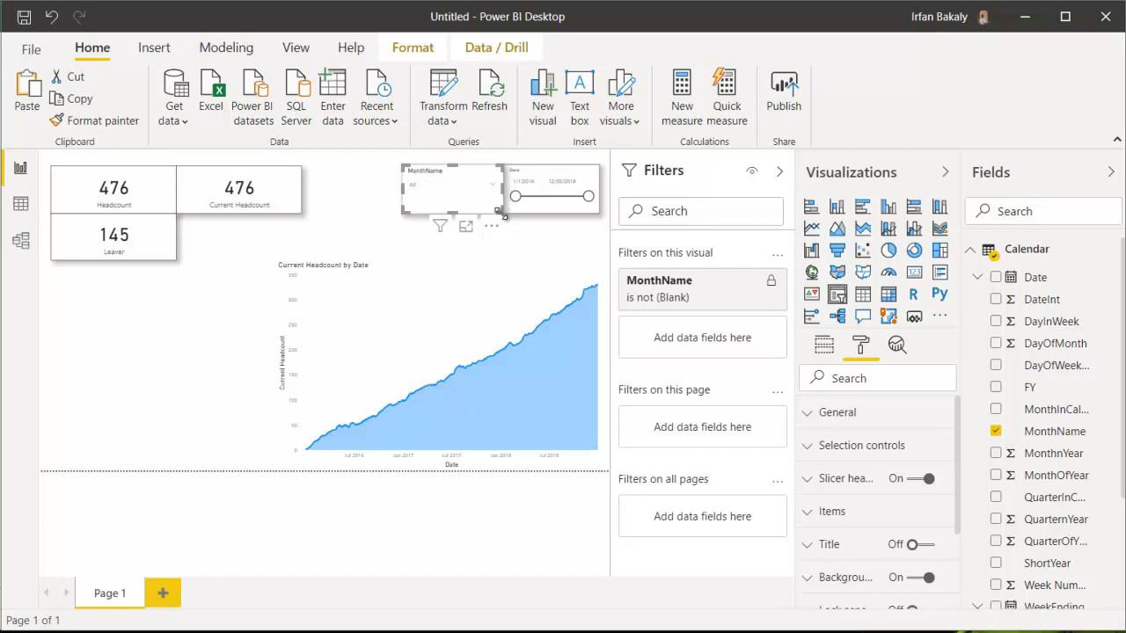
{"action": "mouse_move", "coordinate": [466, 173]}
{"action": "left_mouse_down"}
{"action": "mouse_move", "coordinate": [456, 172]}
{"action": "mouse_move", "coordinate": [473, 174]}
{"action": "left_mouse_up"}
Step: Test the MonthName slicer by filtering the page to March, and clear the selection
{"action": "left_click", "coordinate": [492, 185]}
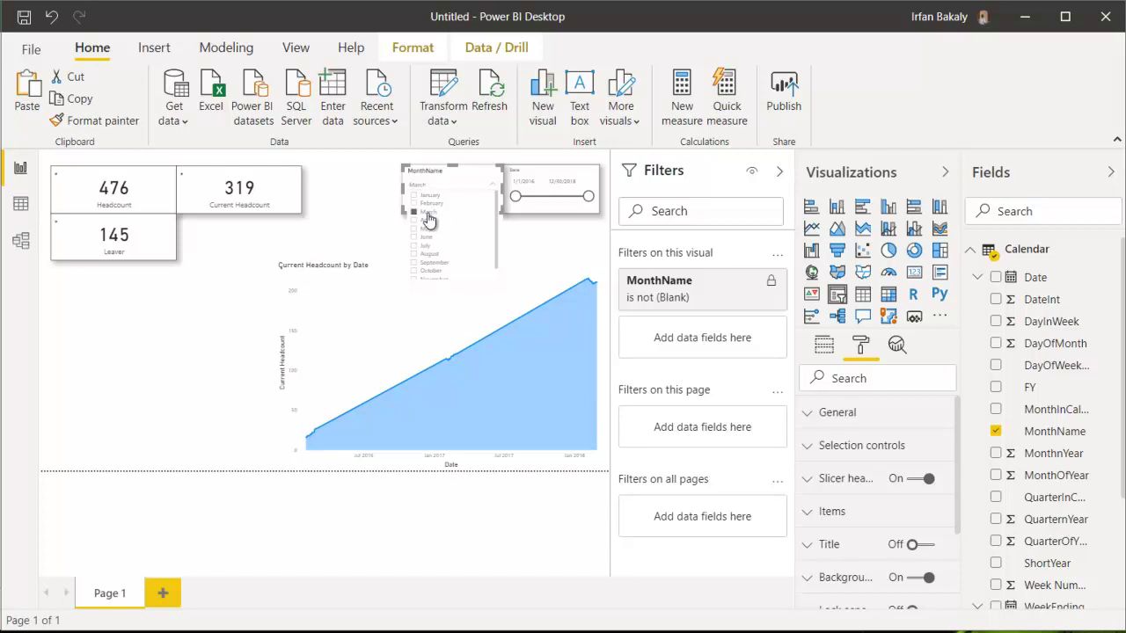
{"action": "left_click", "coordinate": [485, 174]}
{"action": "left_click", "coordinate": [476, 176]}
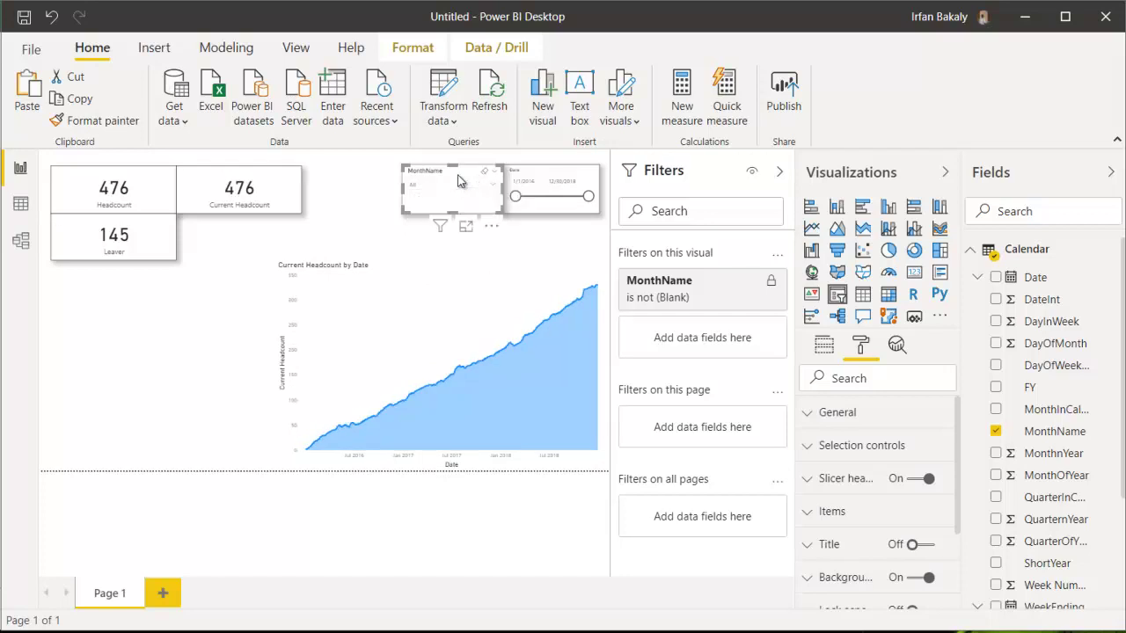
Step: Place a copy of the MonthName slicer between the cards and the original, and replace its field with Year
{"action": "left_click_drag", "start_coordinate": [457, 180], "coordinate": [313, 218]}
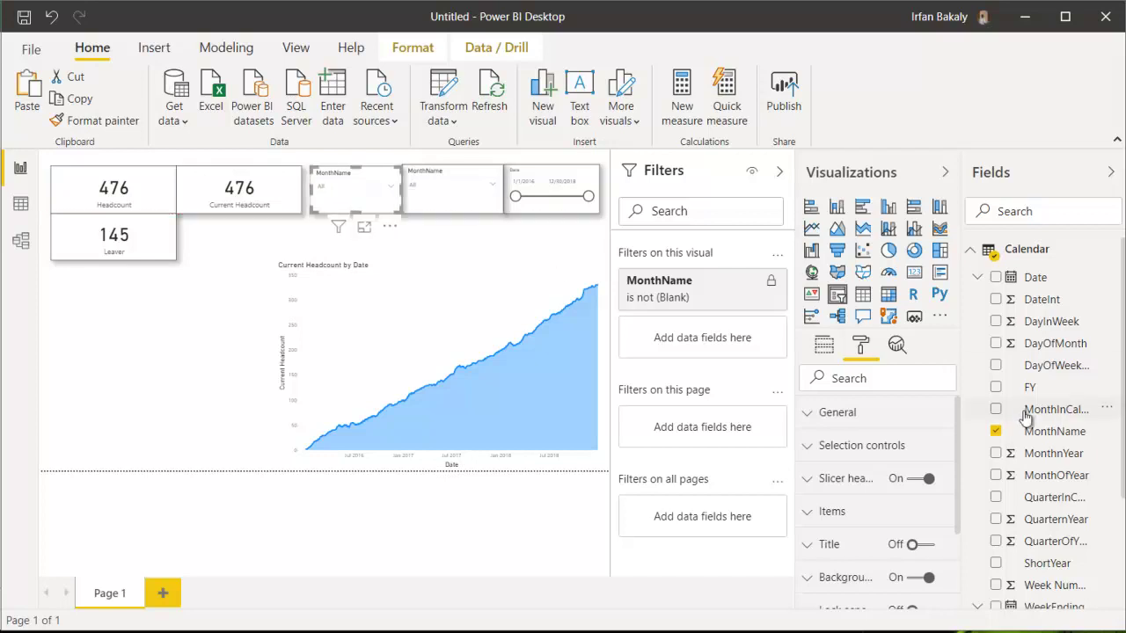
{"action": "left_click", "coordinate": [995, 431]}
{"action": "scroll", "coordinate": [1066, 462], "scroll_direction": "down", "scroll_amount": 1}
{"action": "scroll", "coordinate": [1065, 462], "scroll_direction": "down", "scroll_amount": 1}
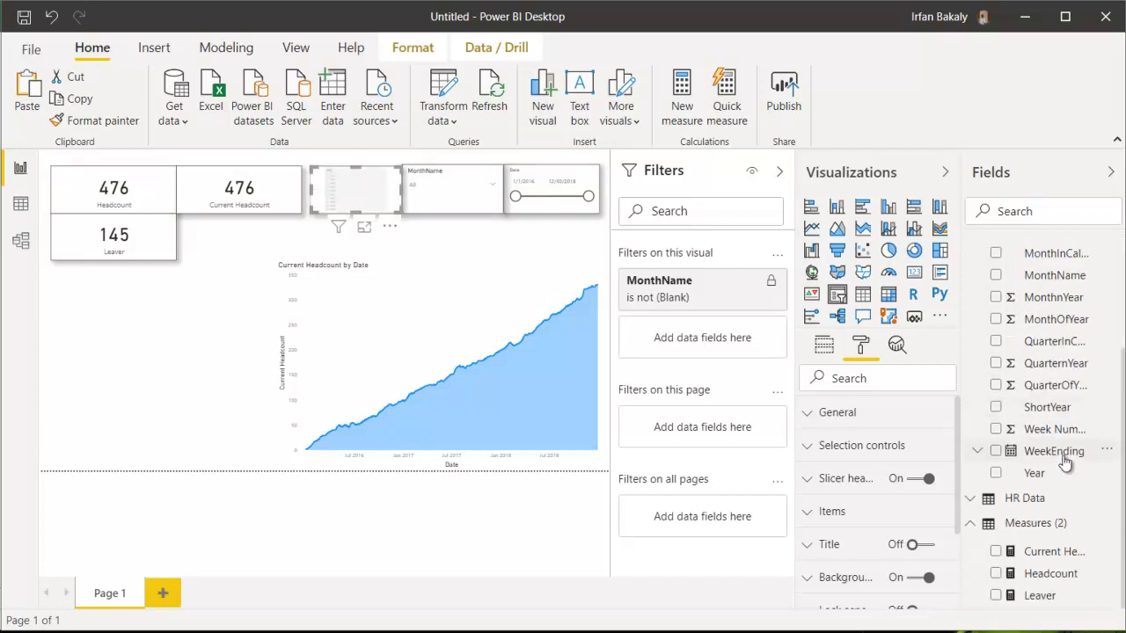
{"action": "left_click", "coordinate": [996, 474]}
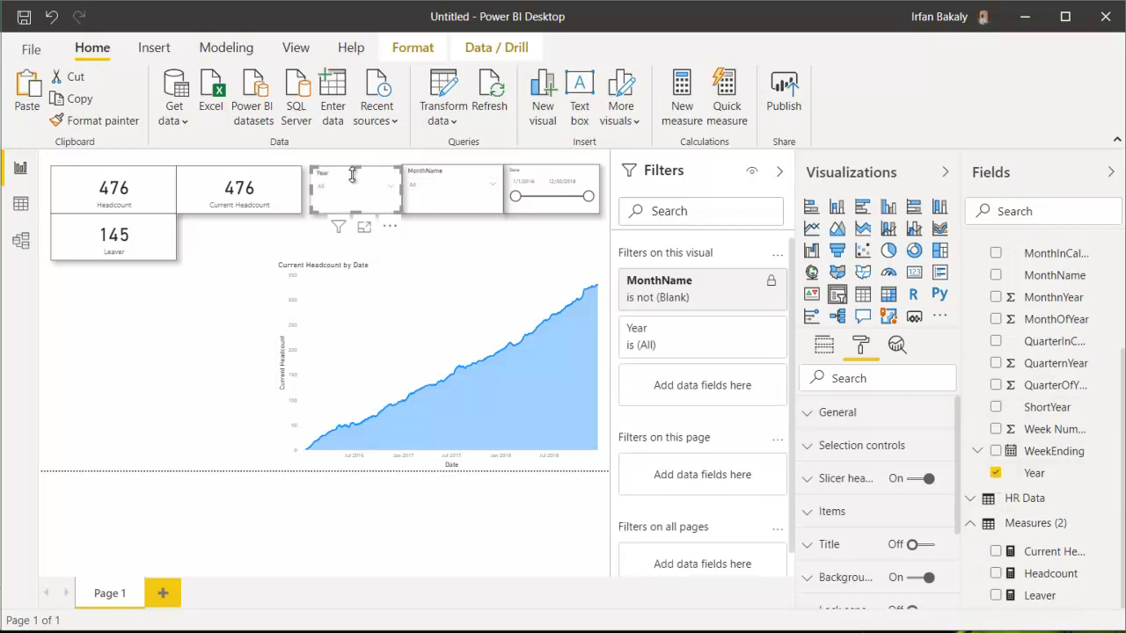
{"action": "left_click_drag", "start_coordinate": [344, 173], "coordinate": [345, 174]}
Step: Test the Year slicer by filtering the page to 2016 and 2018, clear the selection and collapse its list
{"action": "left_click", "coordinate": [392, 186]}
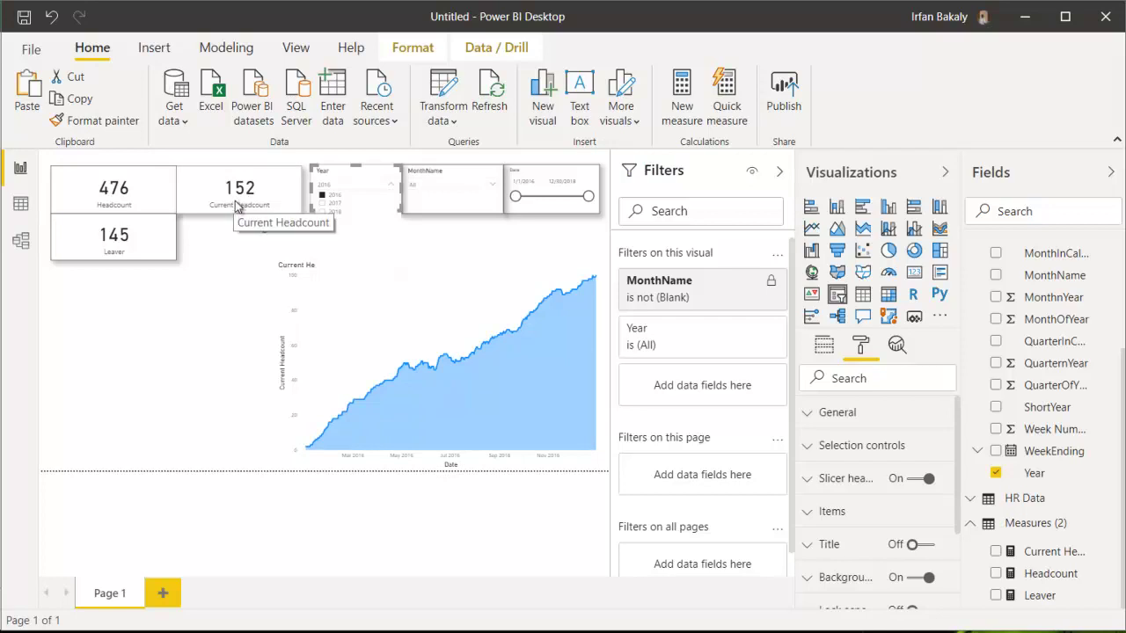
{"action": "left_click", "coordinate": [337, 203]}
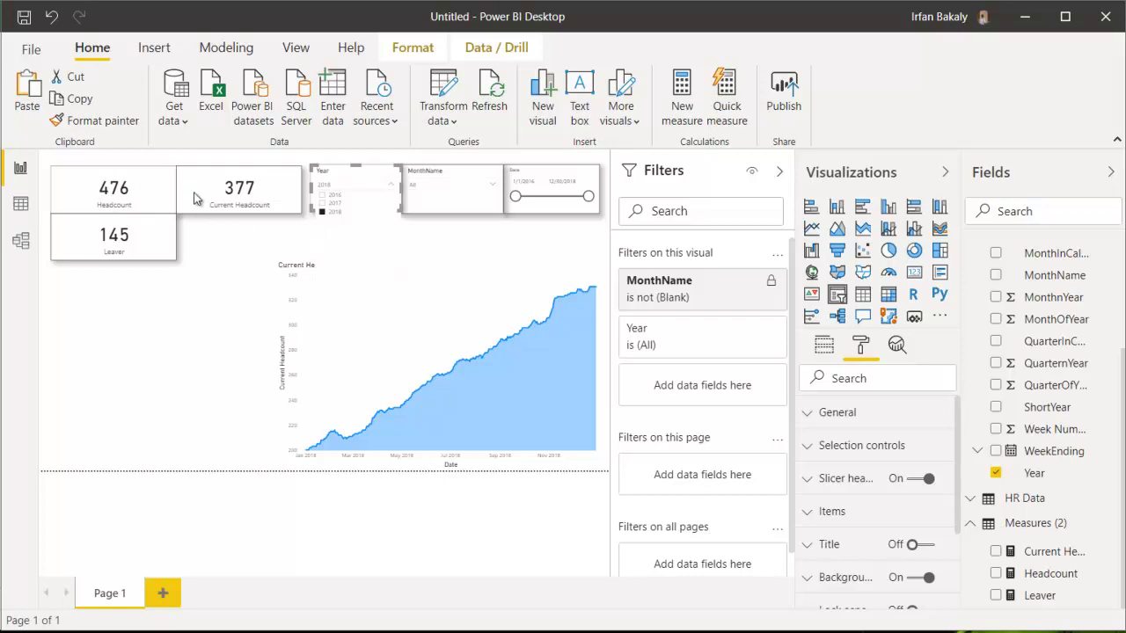
{"action": "left_click", "coordinate": [324, 213]}
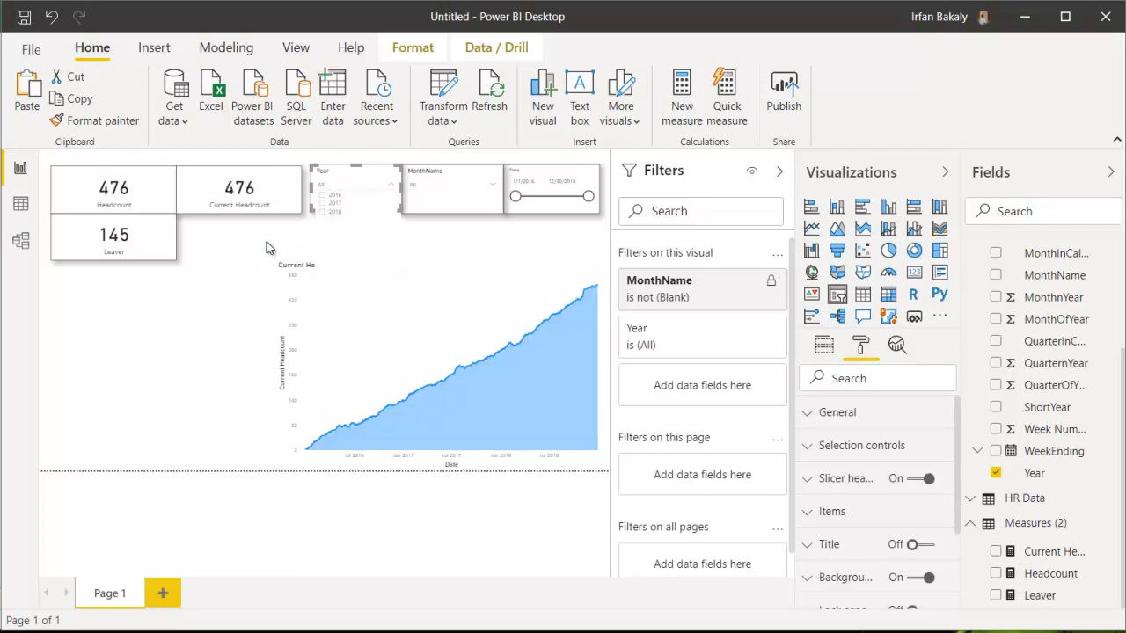
{"action": "left_click", "coordinate": [373, 179]}
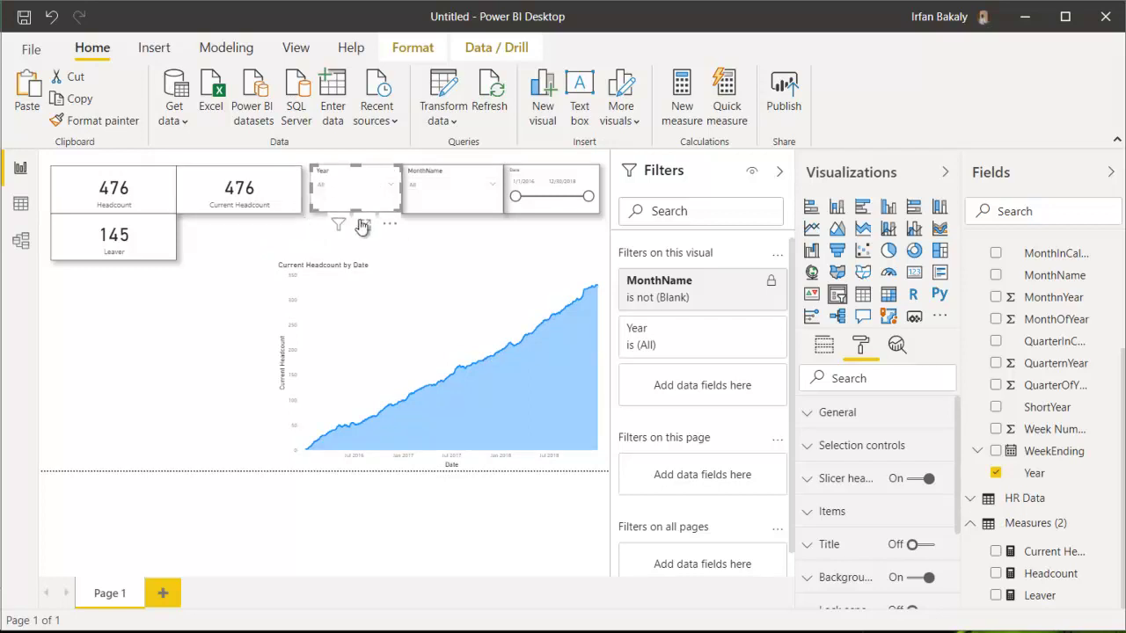
Step: Insert a table visual beside the area chart with the Calendar Date field, using plain Date instead of the date hierarchy
{"action": "left_click", "coordinate": [227, 222]}
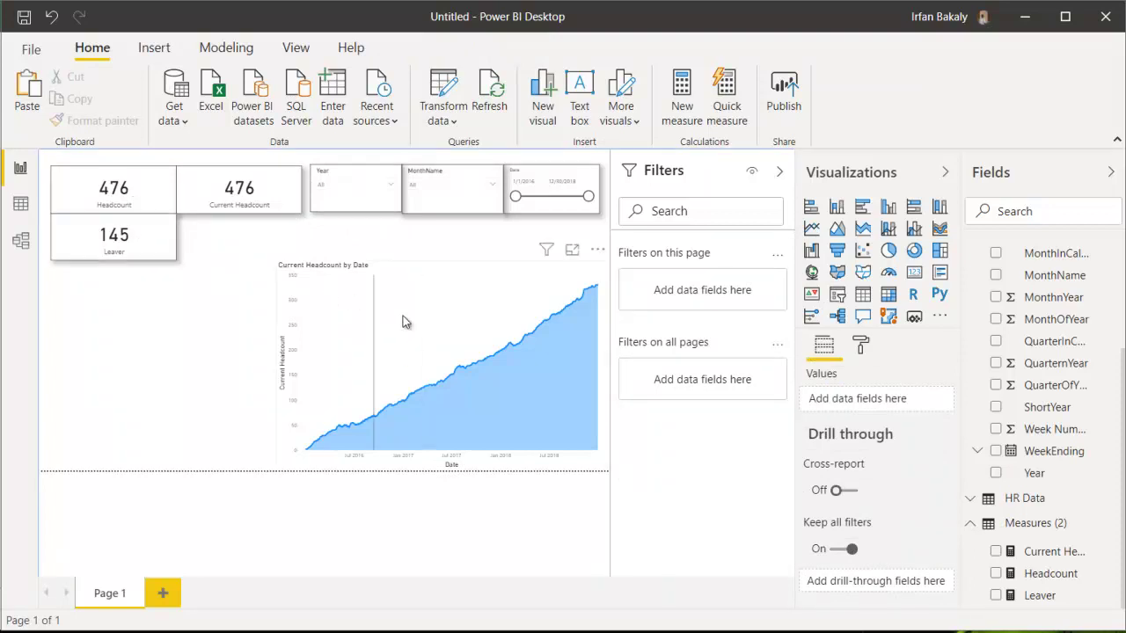
{"action": "mouse_move", "coordinate": [404, 325]}
{"action": "left_click", "coordinate": [863, 296]}
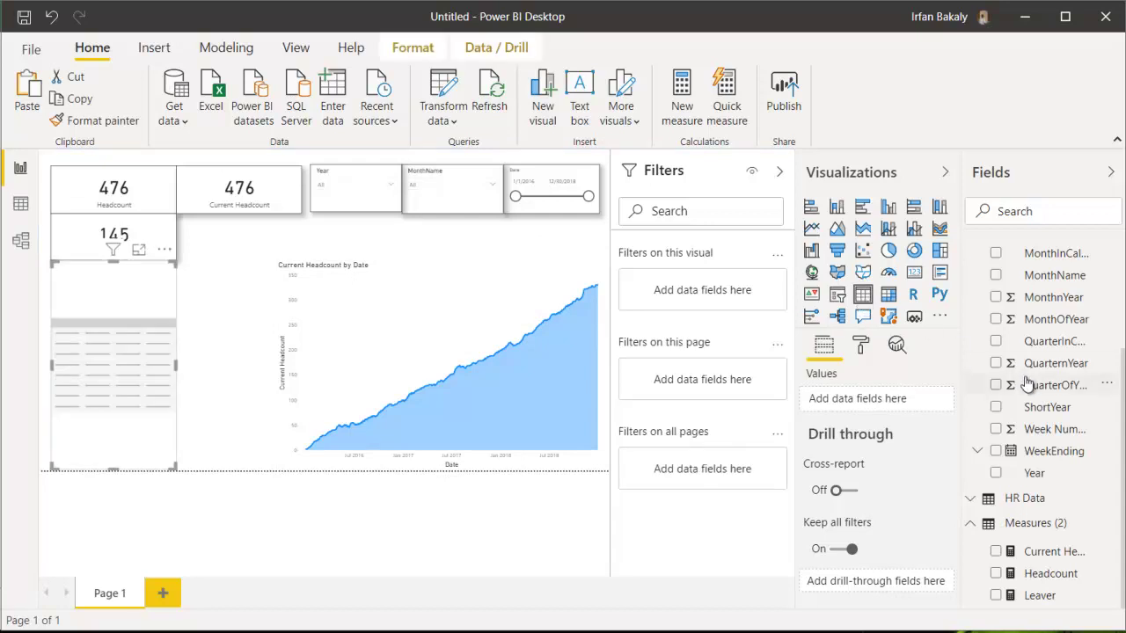
{"action": "scroll", "coordinate": [1027, 385], "scroll_direction": "up", "scroll_amount": 3}
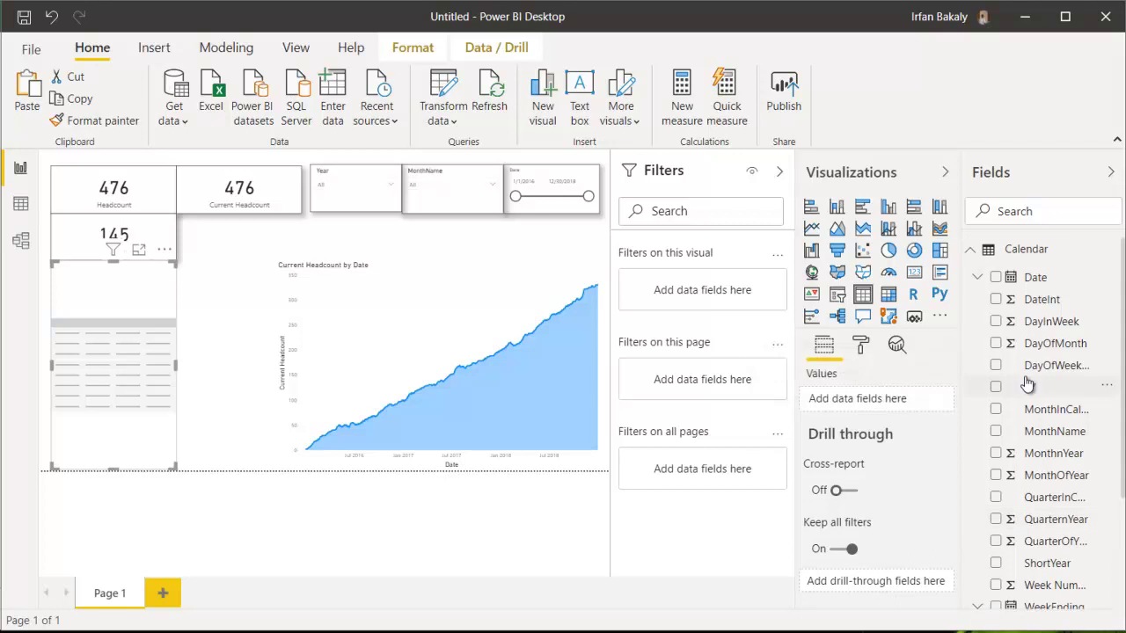
{"action": "left_click", "coordinate": [996, 278]}
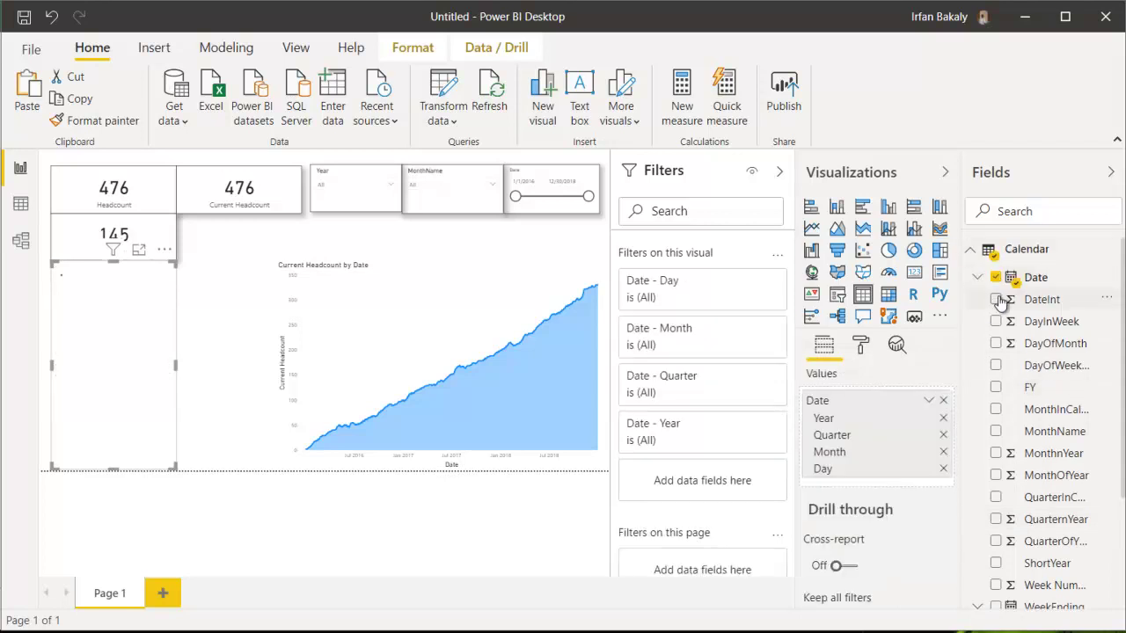
{"action": "left_click", "coordinate": [934, 400]}
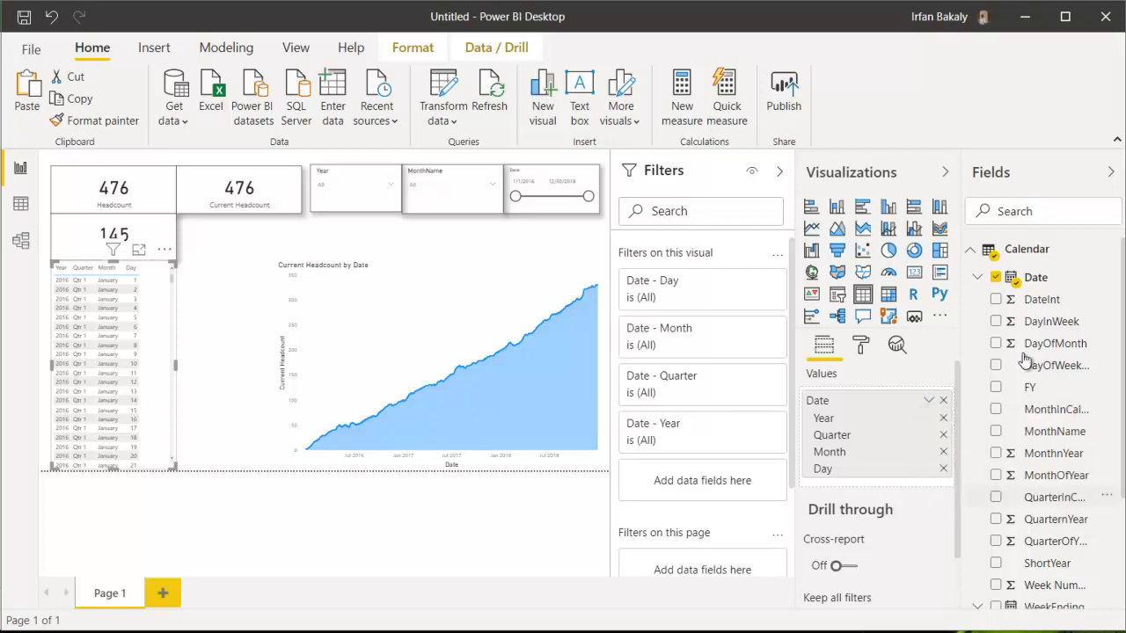
Step: Add the Current Headcount measure to the date table and widen the table to reach the area chart
{"action": "left_click", "coordinate": [970, 250]}
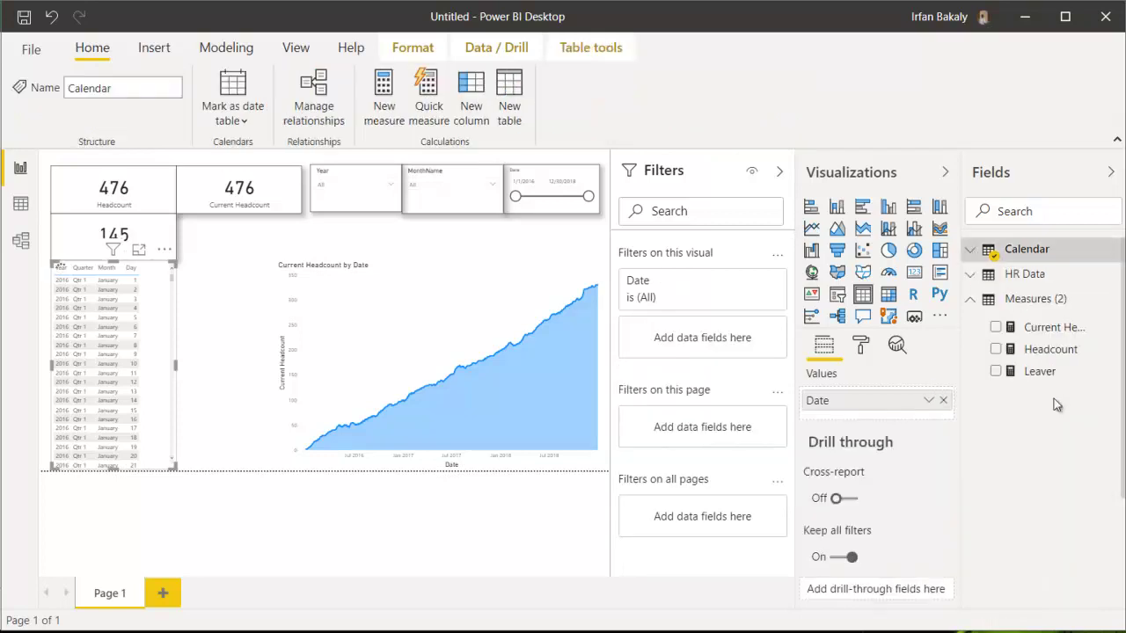
{"action": "left_click", "coordinate": [996, 327]}
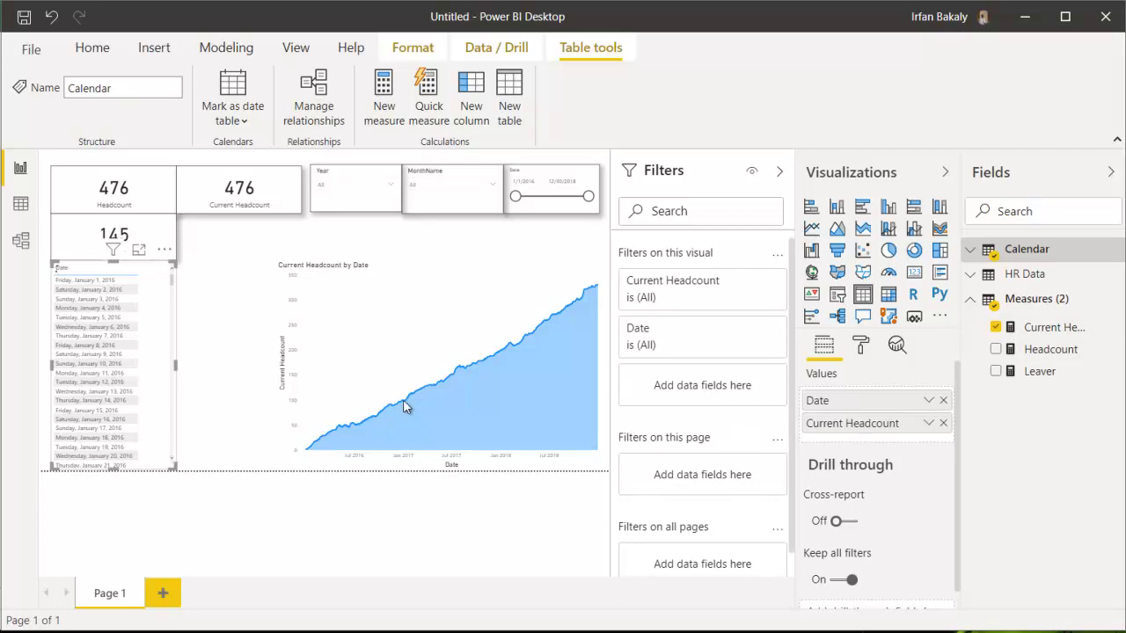
{"action": "left_click_drag", "start_coordinate": [173, 467], "coordinate": [260, 482]}
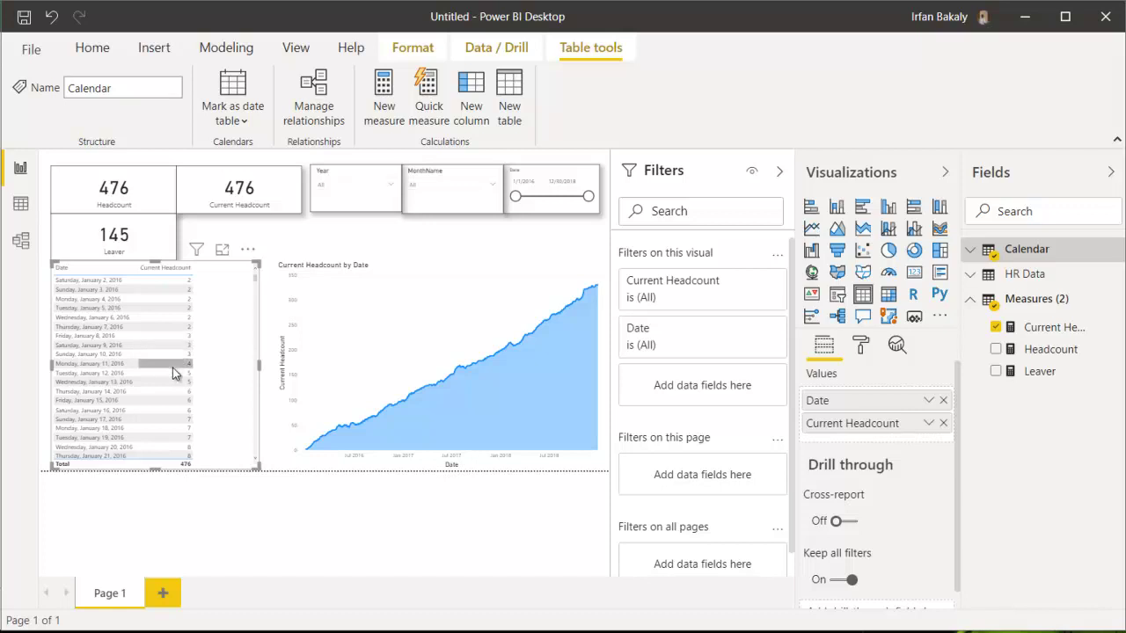
Step: Compare the daily Current Headcount values in the table with the early 2016 points on the area chart
{"action": "scroll", "coordinate": [172, 369], "scroll_direction": "down", "scroll_amount": 8}
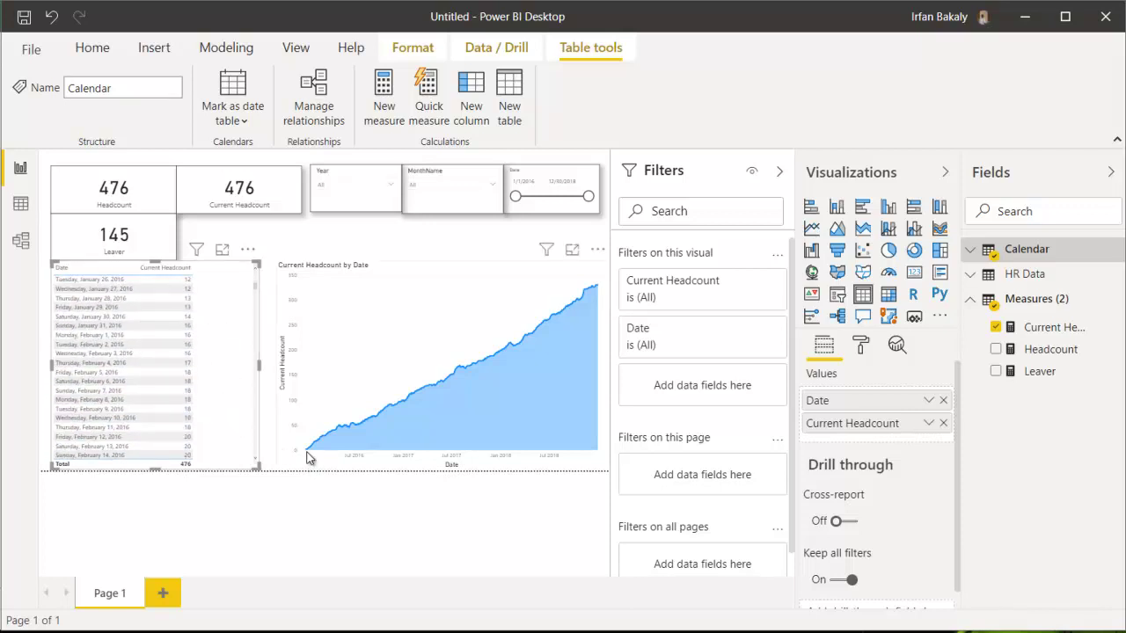
{"action": "mouse_move", "coordinate": [308, 455]}
{"action": "scroll", "coordinate": [254, 274], "scroll_direction": "up", "scroll_amount": 5}
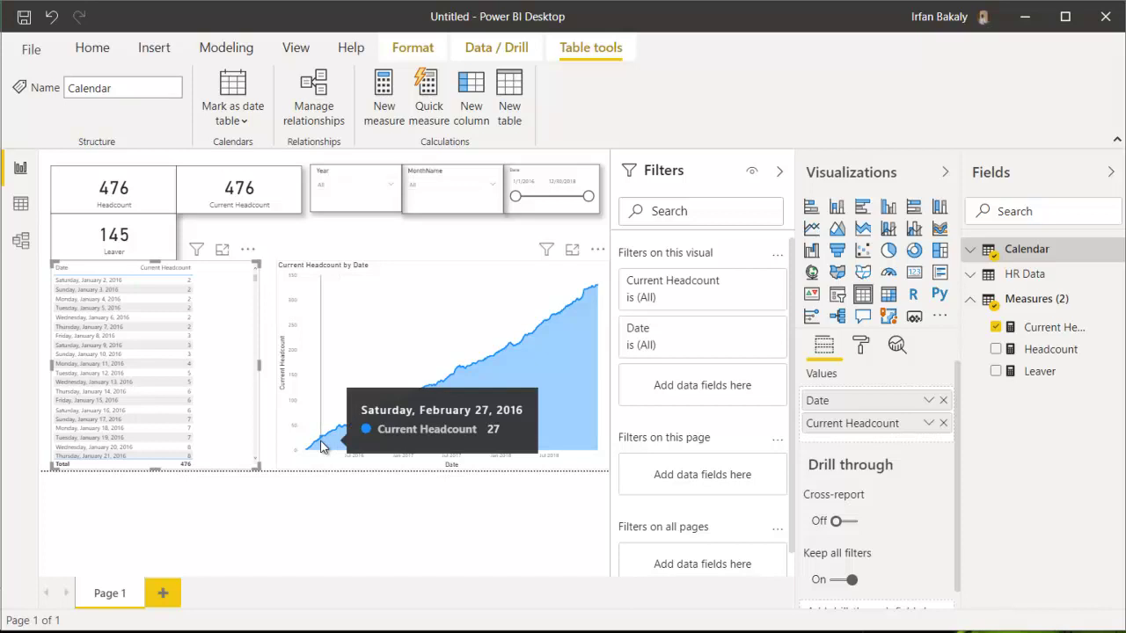
{"action": "scroll", "coordinate": [170, 420], "scroll_direction": "down", "scroll_amount": 2}
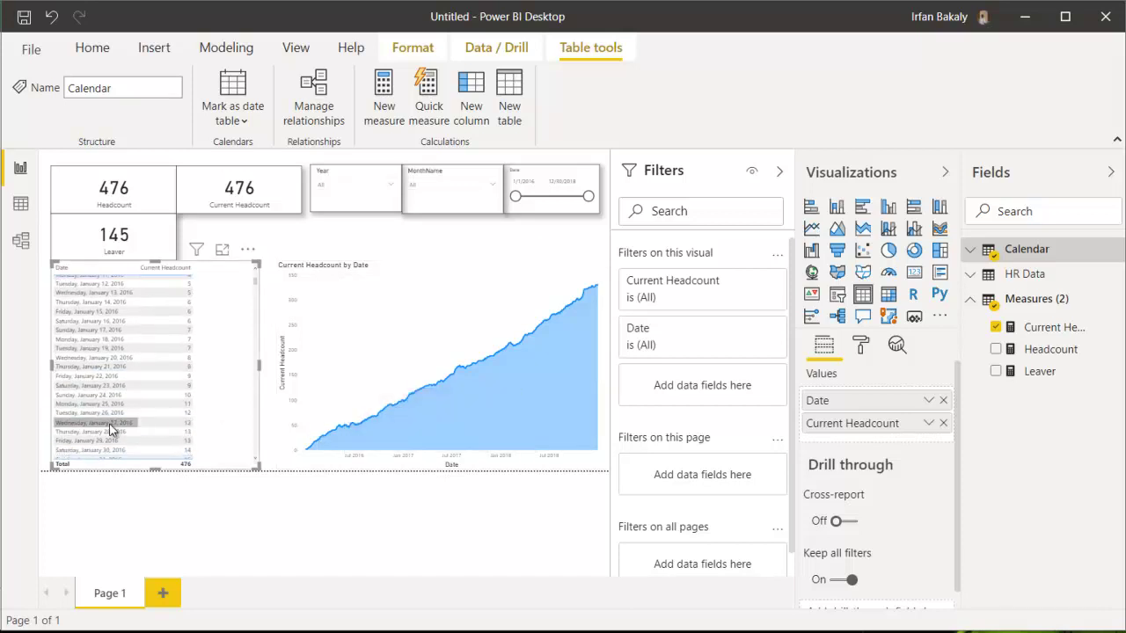
Step: Review the daily Current Headcount values for February and early March 2016 in the date table
{"action": "scroll", "coordinate": [111, 429], "scroll_direction": "down", "scroll_amount": 5}
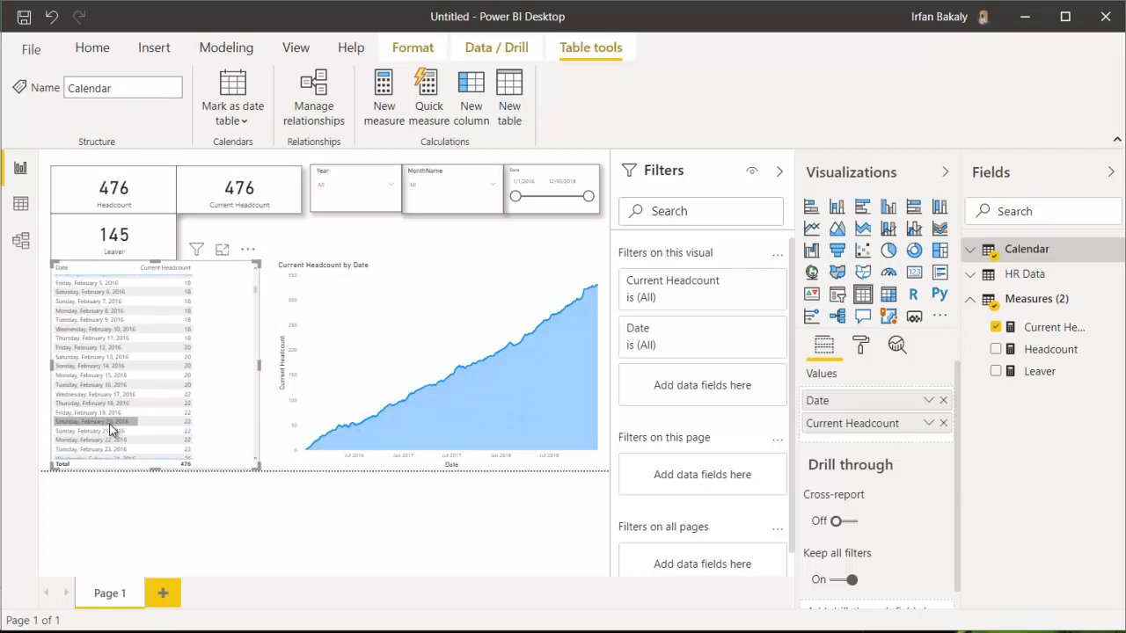
{"action": "scroll", "coordinate": [111, 428], "scroll_direction": "down", "scroll_amount": 1}
{"action": "scroll", "coordinate": [119, 431], "scroll_direction": "down", "scroll_amount": 1}
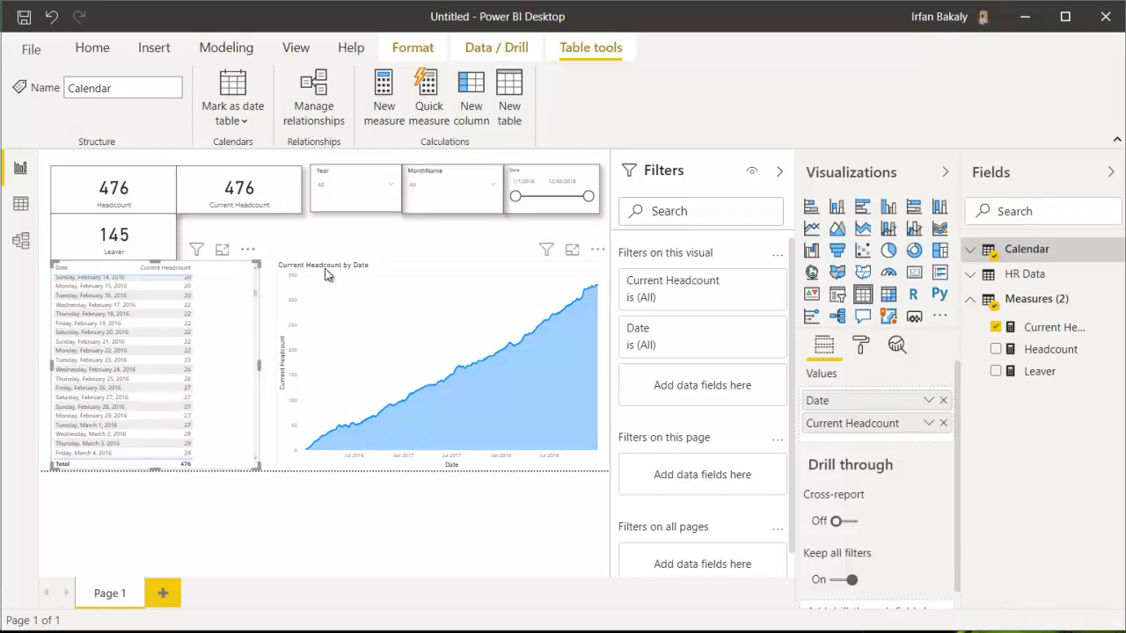
Step: Narrow the area chart from its table-facing edge, widen the date table towards it, and clear the selection
{"action": "left_click", "coordinate": [282, 361]}
{"action": "left_click_drag", "start_coordinate": [278, 365], "coordinate": [288, 366]}
{"action": "left_click", "coordinate": [260, 464]}
{"action": "left_click_drag", "start_coordinate": [260, 465], "coordinate": [273, 468]}
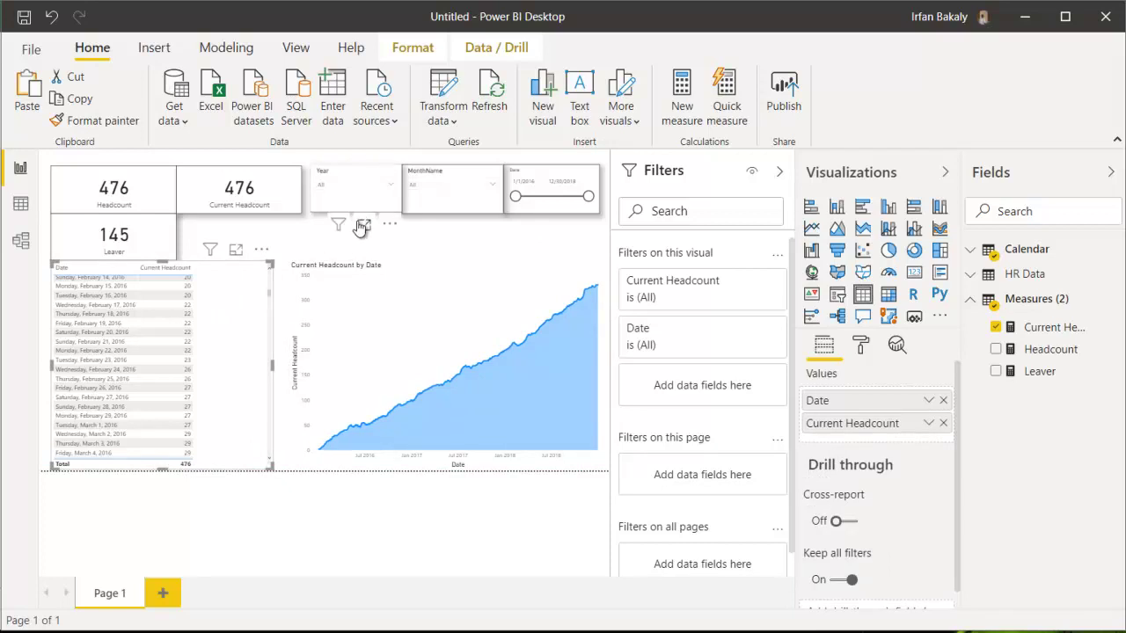
{"action": "left_click", "coordinate": [312, 245]}
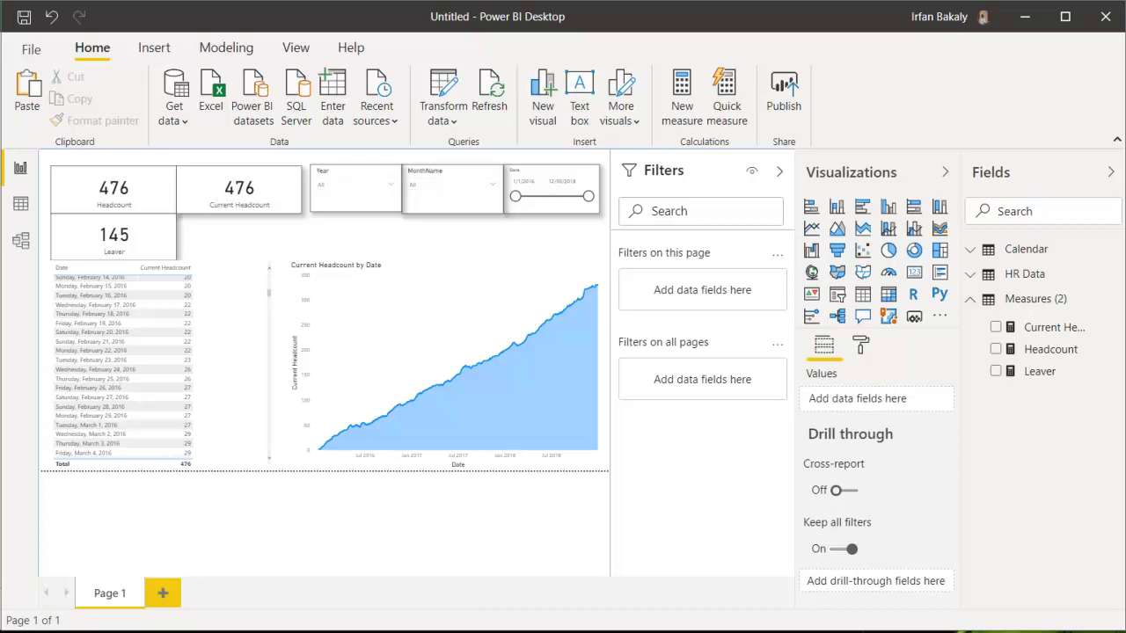
Step: Create a measure named Current Leavers from a copy of the Current Headcount formula
{"action": "left_click", "coordinate": [264, 199]}
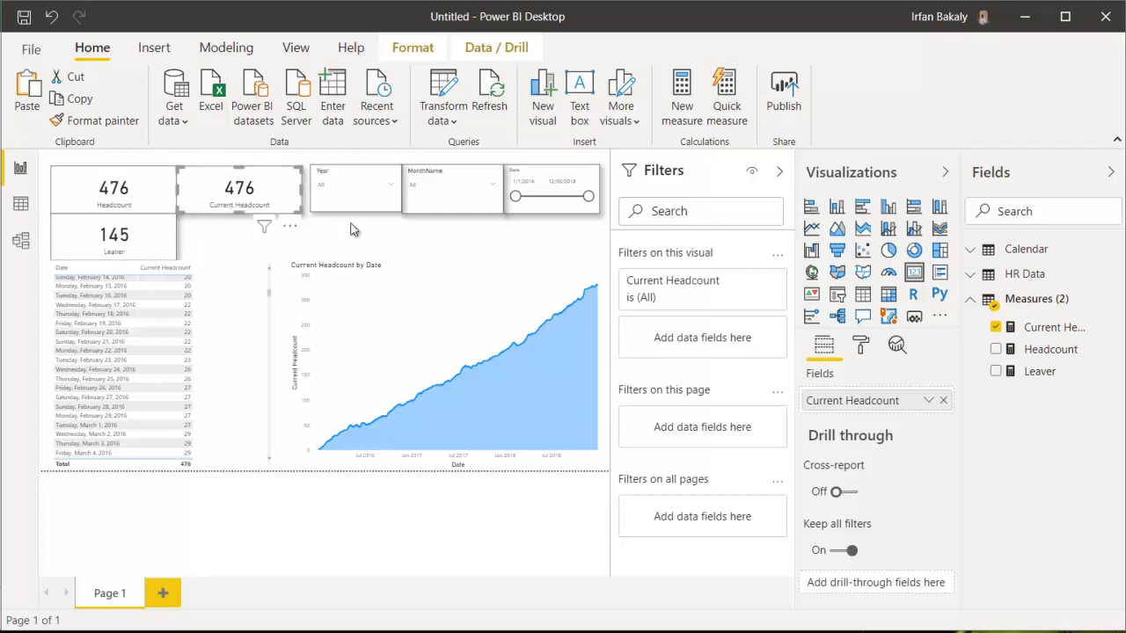
{"action": "left_click", "coordinate": [1047, 331]}
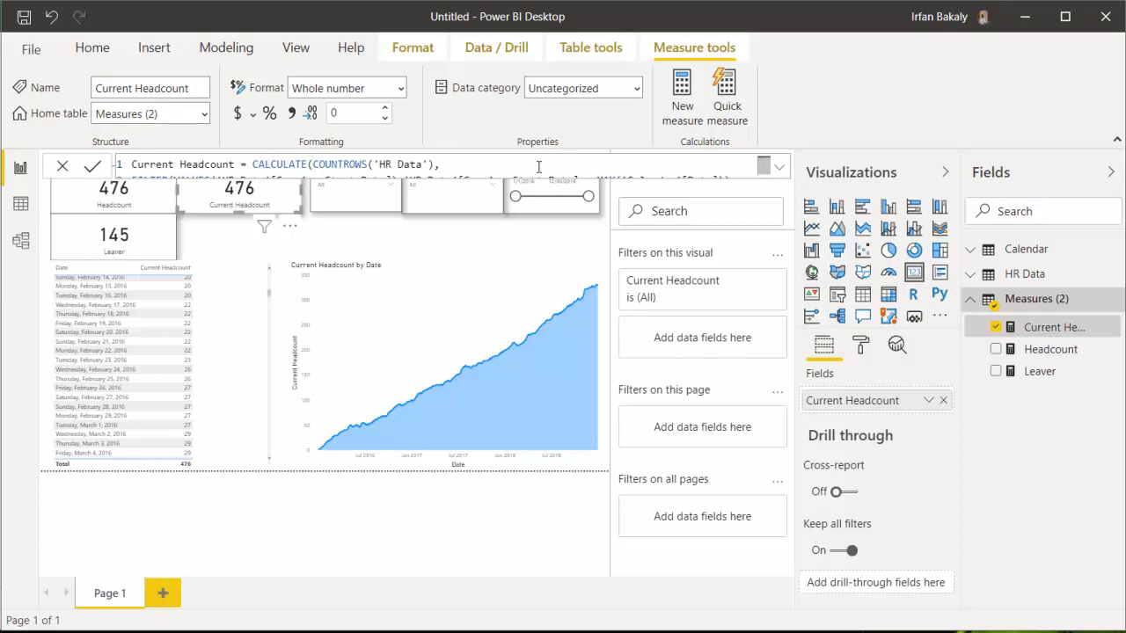
{"action": "key", "text": "ctrl+a"}
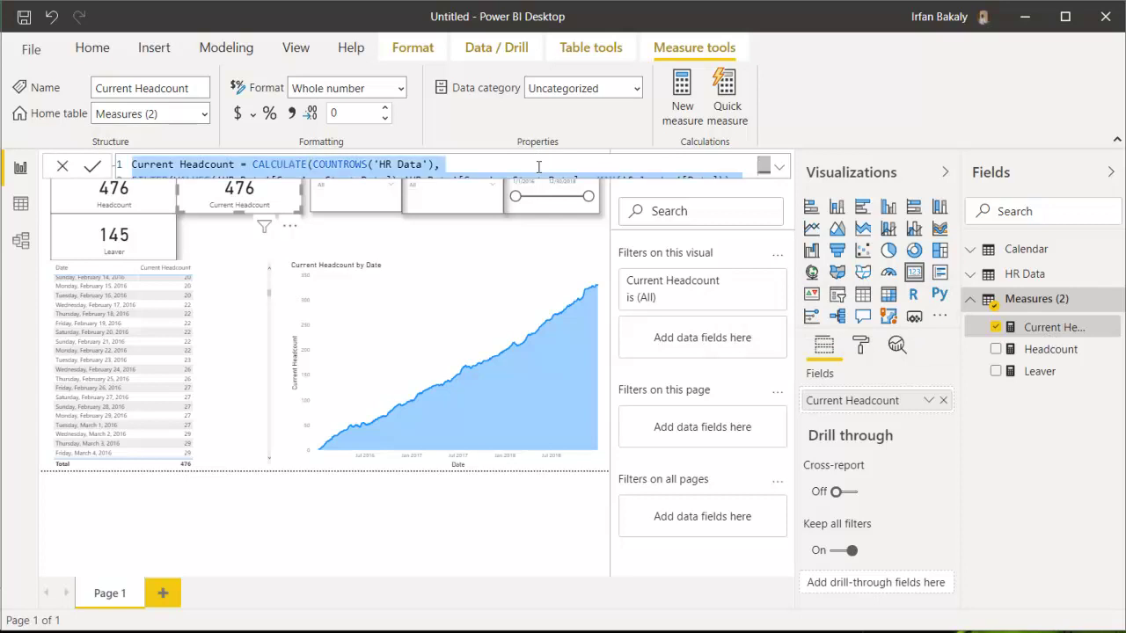
{"action": "left_click", "coordinate": [683, 104]}
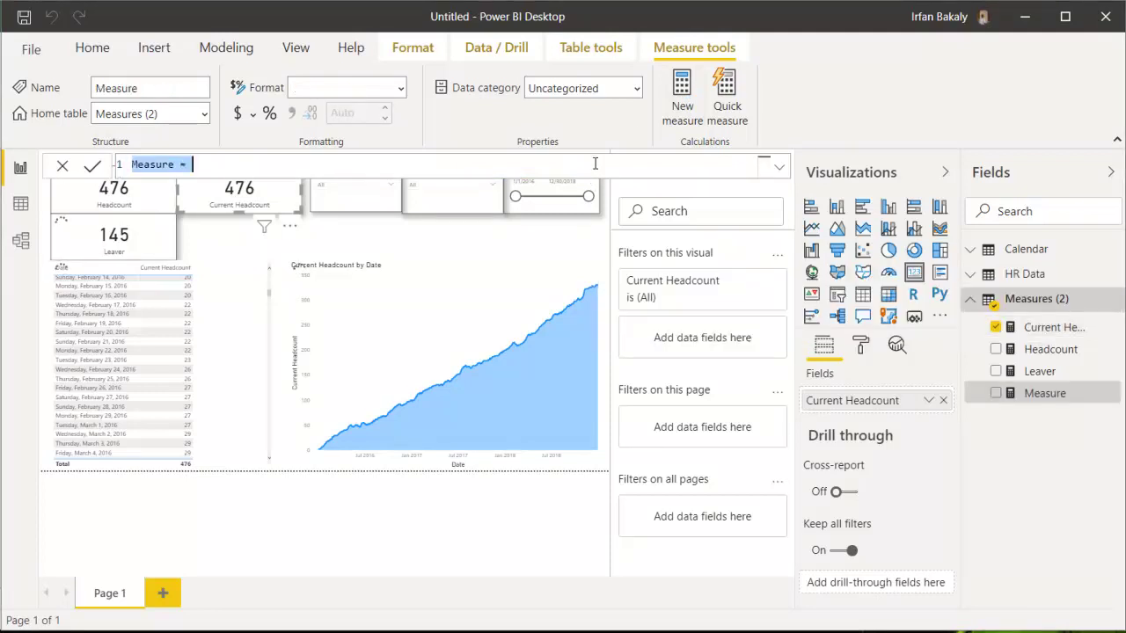
{"action": "type", "text": "Current Headcount = CALCULATE(COUNTROWS('HR Data'), FILTER(VALUES('HR Data'[Service Start Date]),'HR Data'[Service Start Date] <=MAX('Calendar'[Date])), FILTER(VALUES('HR Data'[Service End Date]),or('HR Data'[Service End Date] >=MIN('Calendar'[Date]), ISBLANK('HR Data'[Service End Date]))))"}
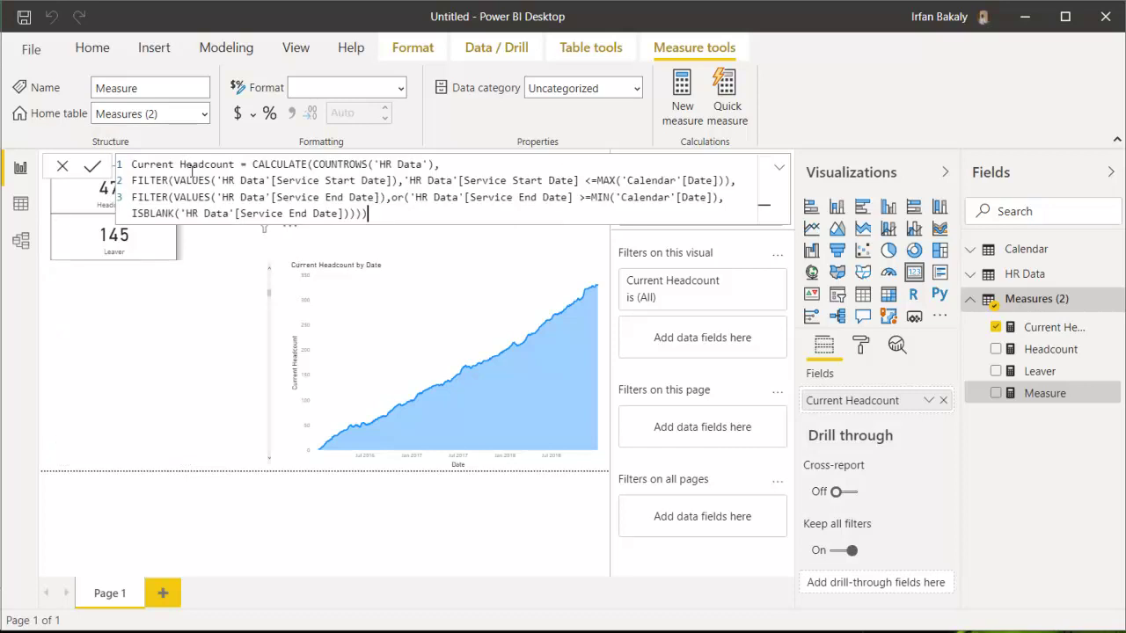
{"action": "double_click", "coordinate": [207, 165]}
{"action": "type", "text": "Leavers"}
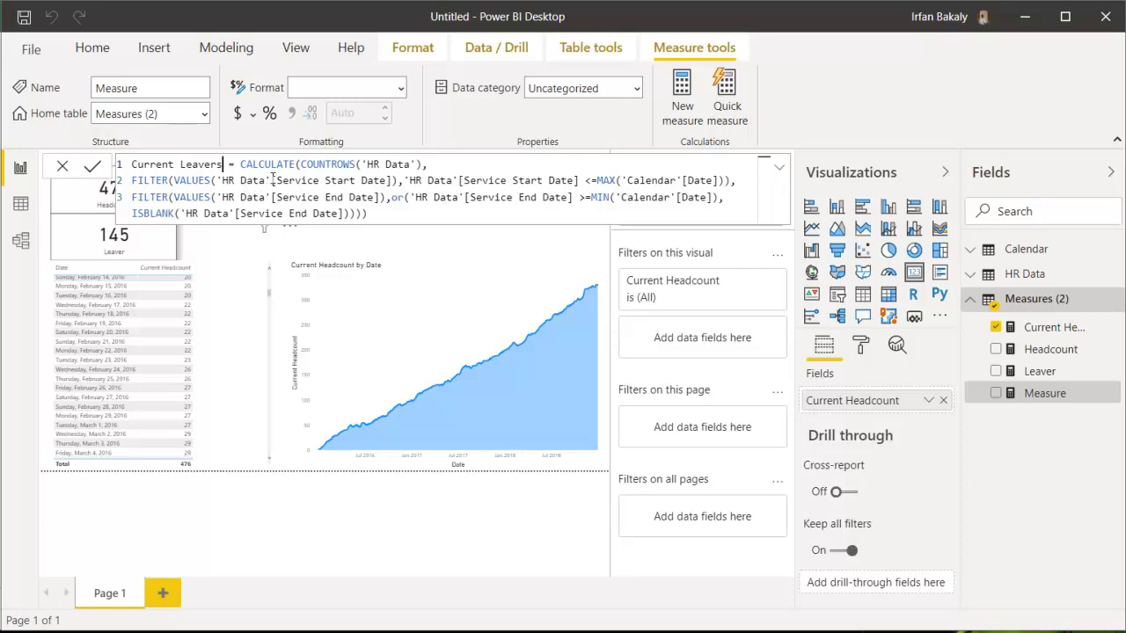
Step: Replace both Service Start Date references in the first filter of Current Leavers with Service End Date
{"action": "left_click_drag", "start_coordinate": [326, 179], "coordinate": [387, 180]}
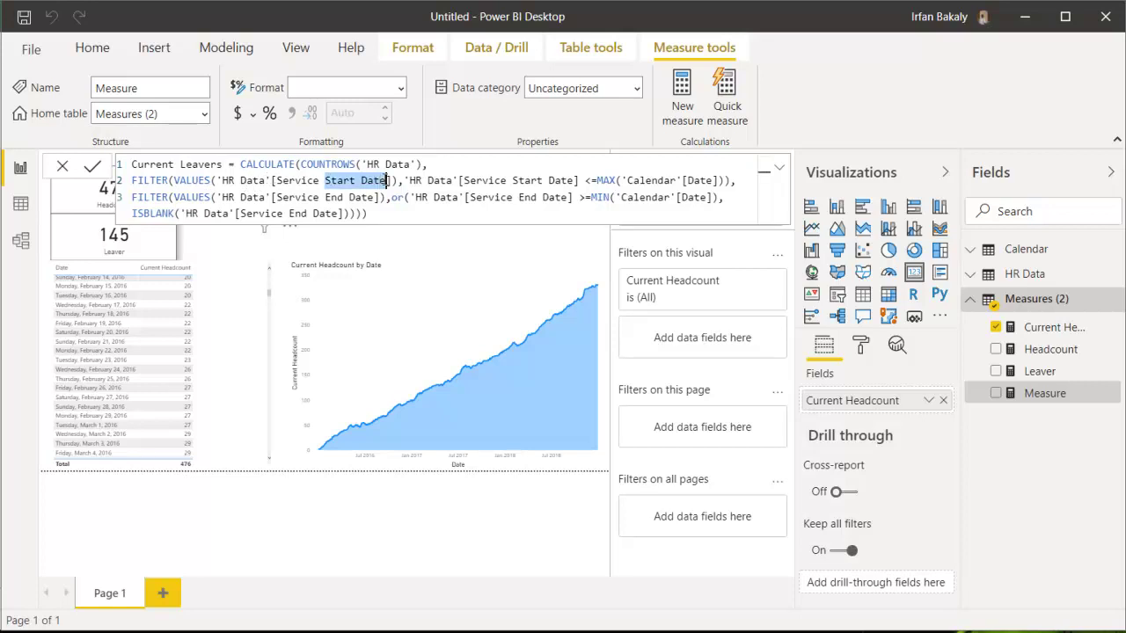
{"action": "type", "text": "e"}
{"action": "key", "text": "Tab"}
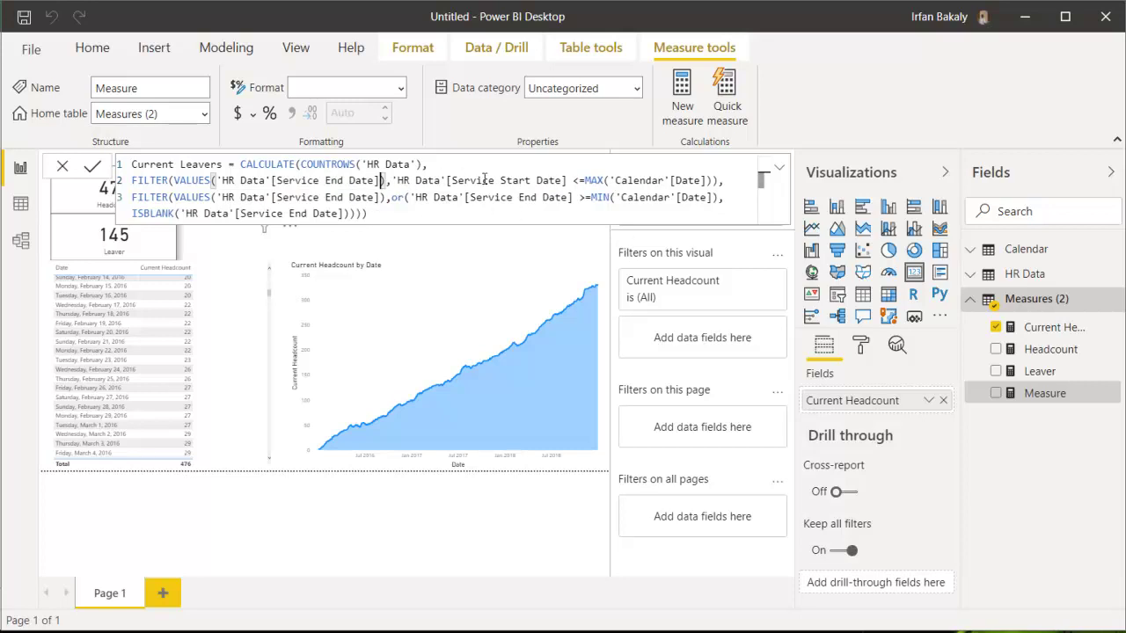
{"action": "left_click_drag", "start_coordinate": [500, 180], "coordinate": [556, 180]}
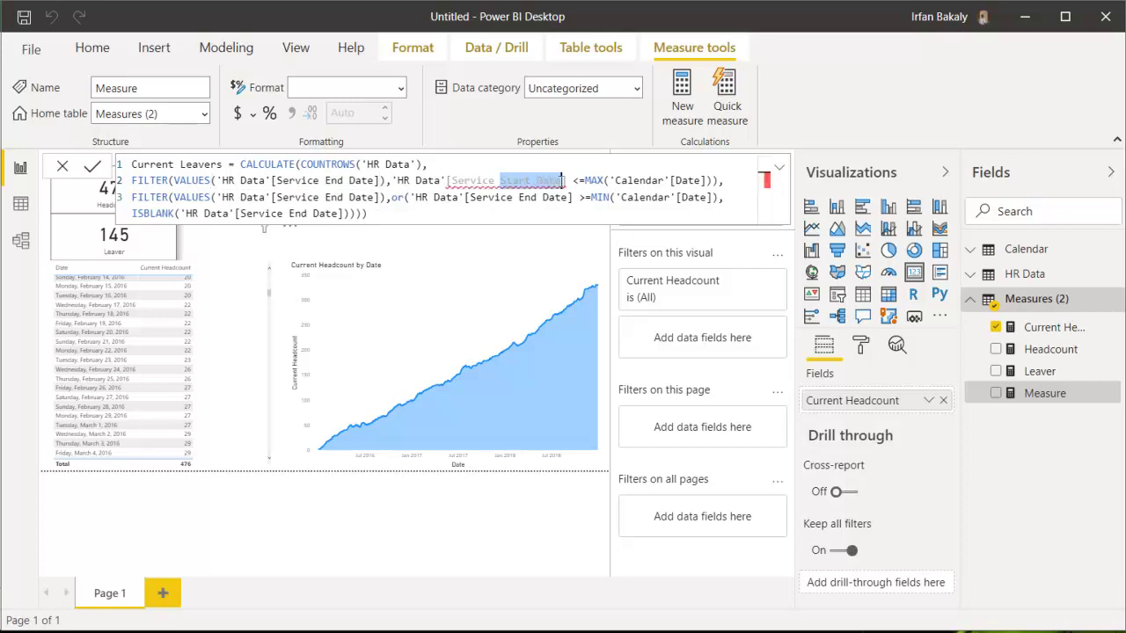
{"action": "type", "text": "e"}
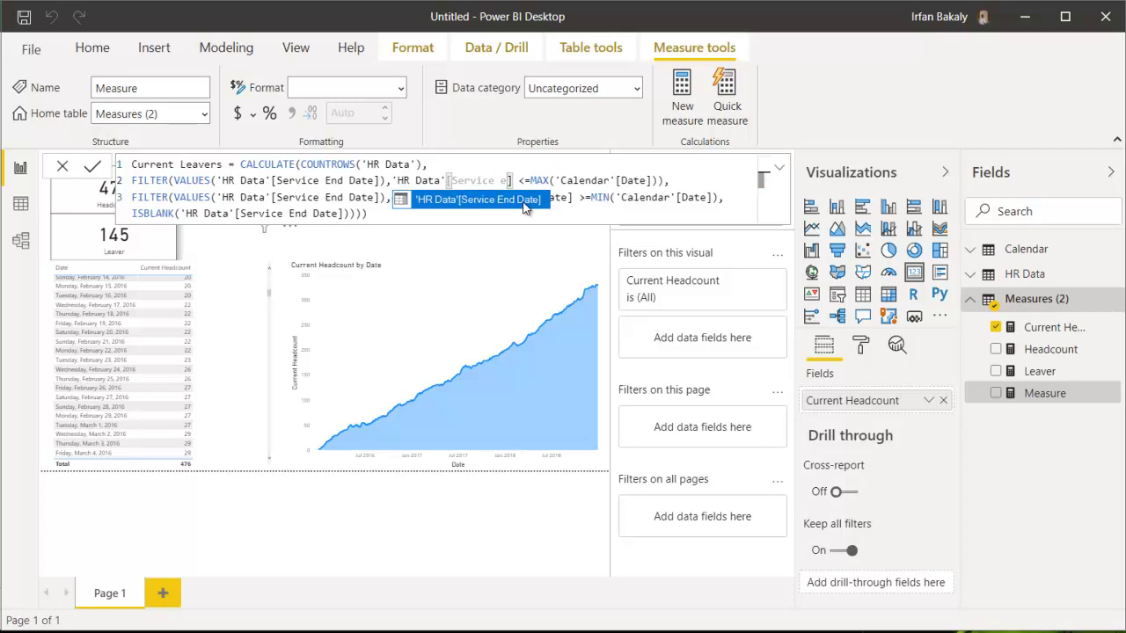
{"action": "left_click", "coordinate": [523, 200]}
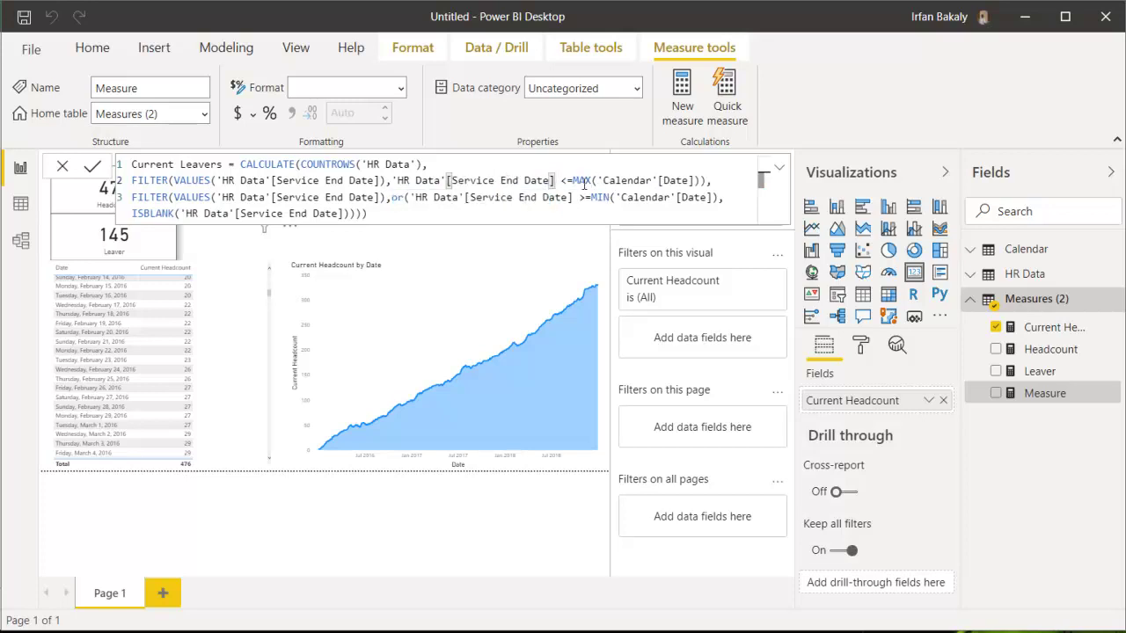
Step: Change the comparison operators in Current Leavers to >= in the first filter and <= in the second
{"action": "left_click", "coordinate": [567, 181]}
{"action": "key", "text": "BackSpace"}
{"action": "type", "text": ">"}
{"action": "left_click", "coordinate": [584, 198]}
{"action": "key", "text": "BackSpace"}
{"action": "type", "text": "<"}
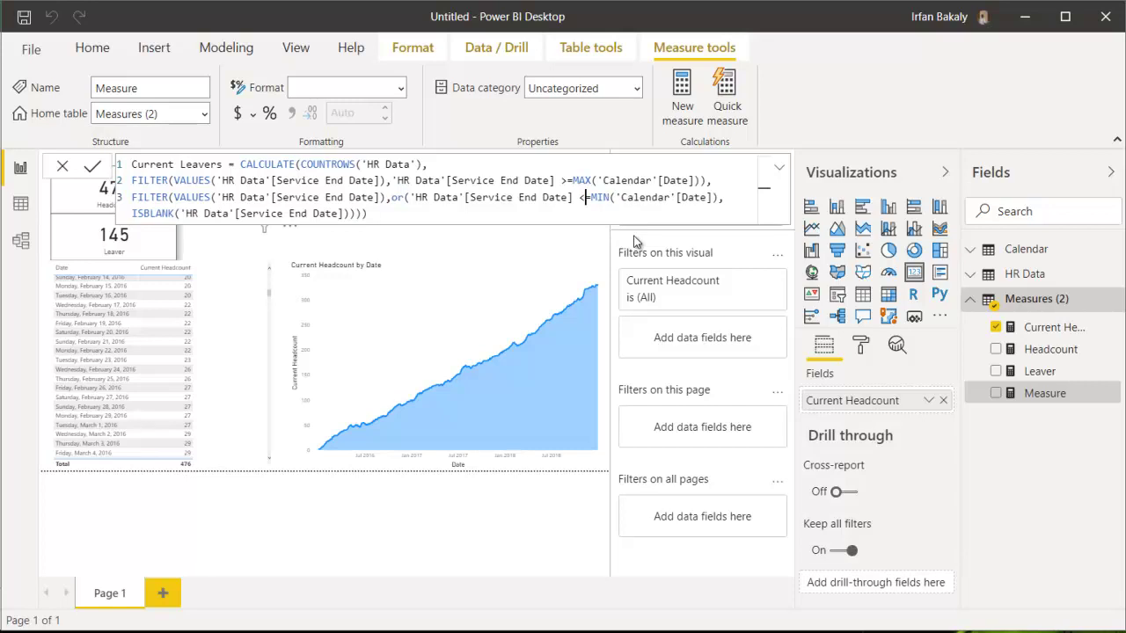
Step: Use MIN of the Calendar Date in the first filter and MAX in the second, and commit the Current Leavers measure
{"action": "key", "text": "Up"}
{"action": "key", "text": "Right"}
{"action": "key", "text": "BackSpace"}
{"action": "key", "text": "BackSpace"}
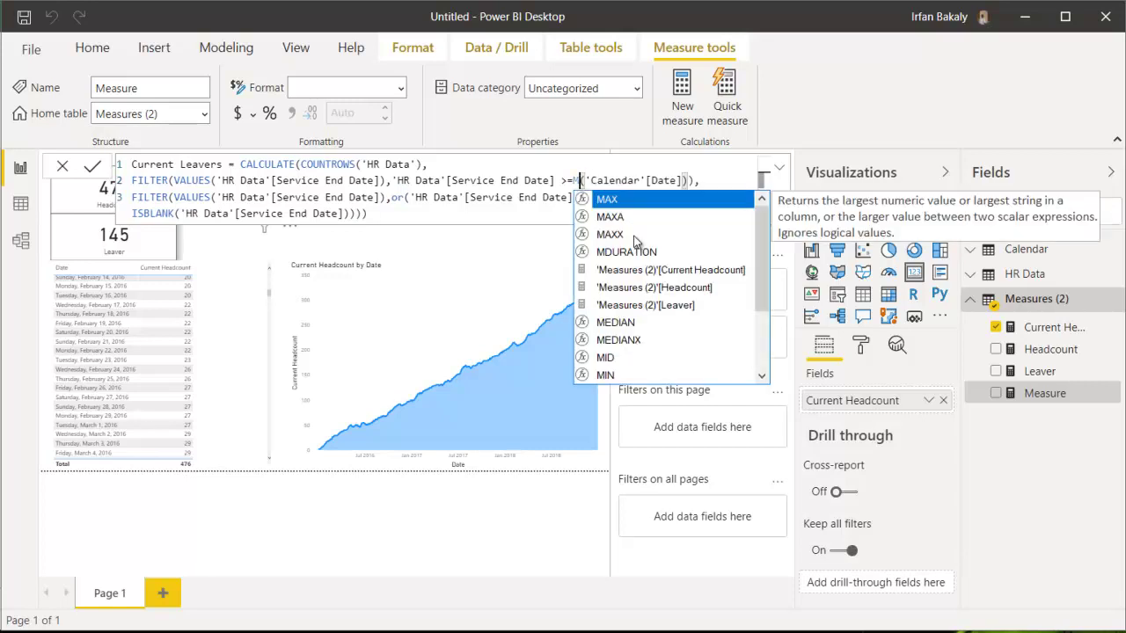
{"action": "type", "text": "in"}
{"action": "key", "text": "Down"}
{"action": "key", "text": "Up"}
{"action": "key", "text": "Tab"}
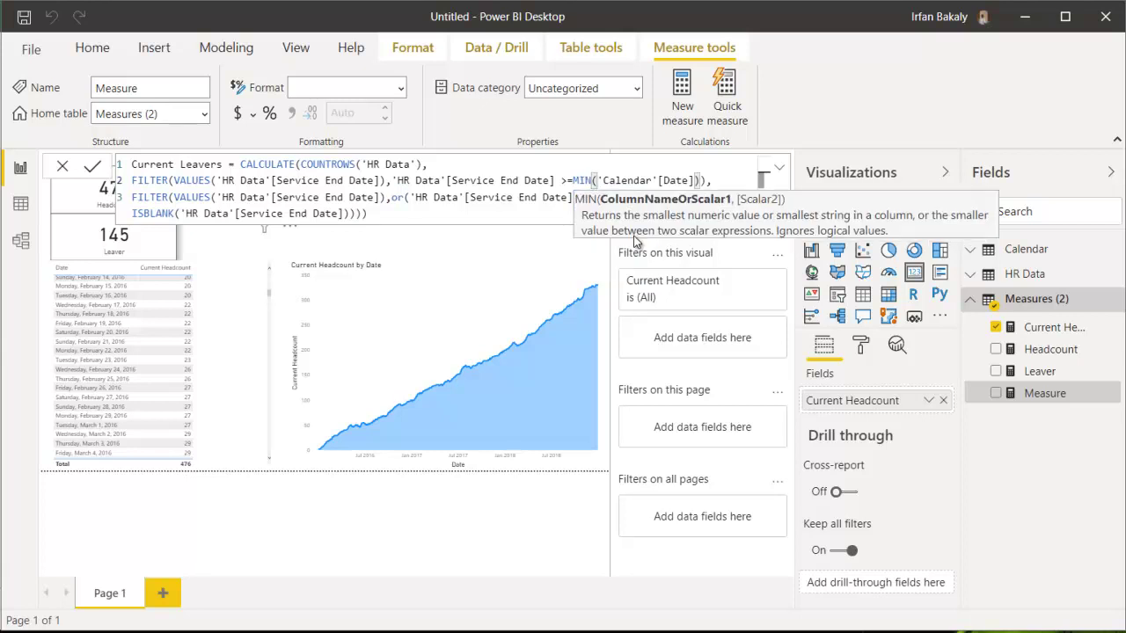
{"action": "key", "text": "Down"}
{"action": "key", "text": "BackSpace"}
{"action": "key", "text": "BackSpace"}
{"action": "key", "text": "BackSpace"}
{"action": "type", "text": "Max"}
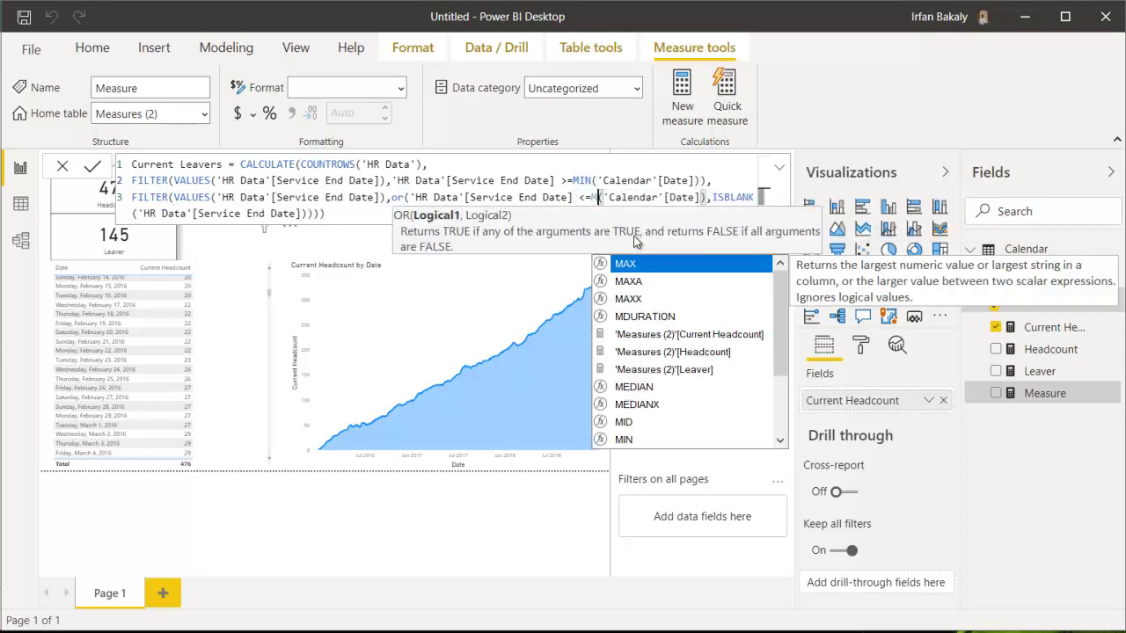
{"action": "key", "text": "Tab"}
{"action": "key", "text": "Right"}
{"action": "key", "text": "Right"}
{"action": "key", "text": "Right"}
{"action": "key", "text": "Right"}
{"action": "key", "text": "Right"}
{"action": "key", "text": "Right"}
{"action": "key", "text": "Right"}
{"action": "key", "text": "Right"}
{"action": "key", "text": "Right"}
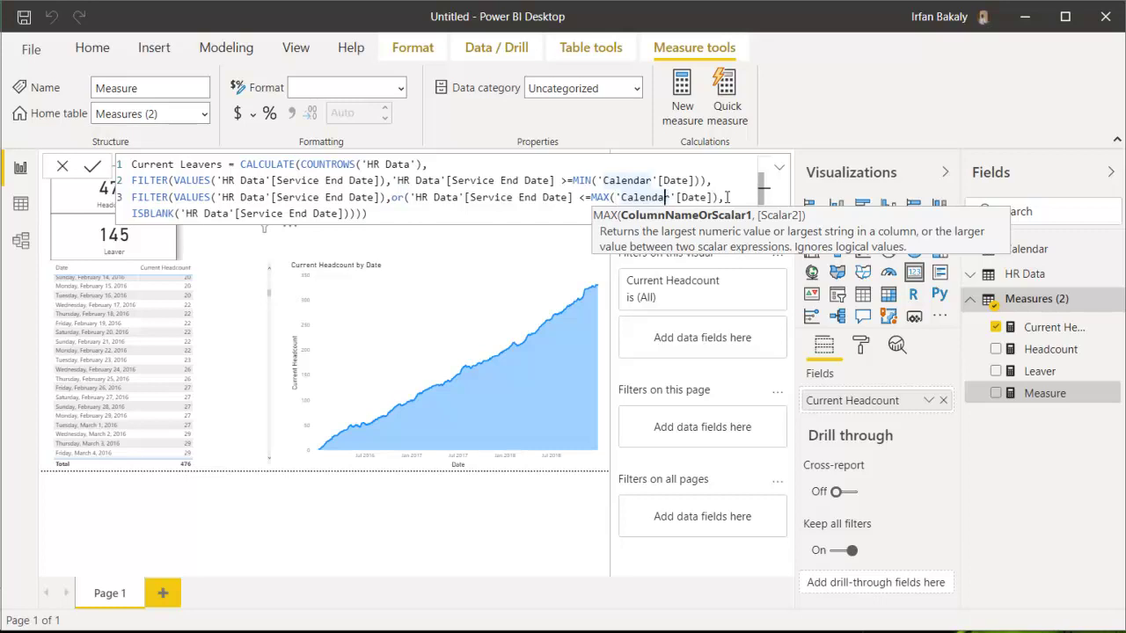
{"action": "key", "text": "ctrl+End"}
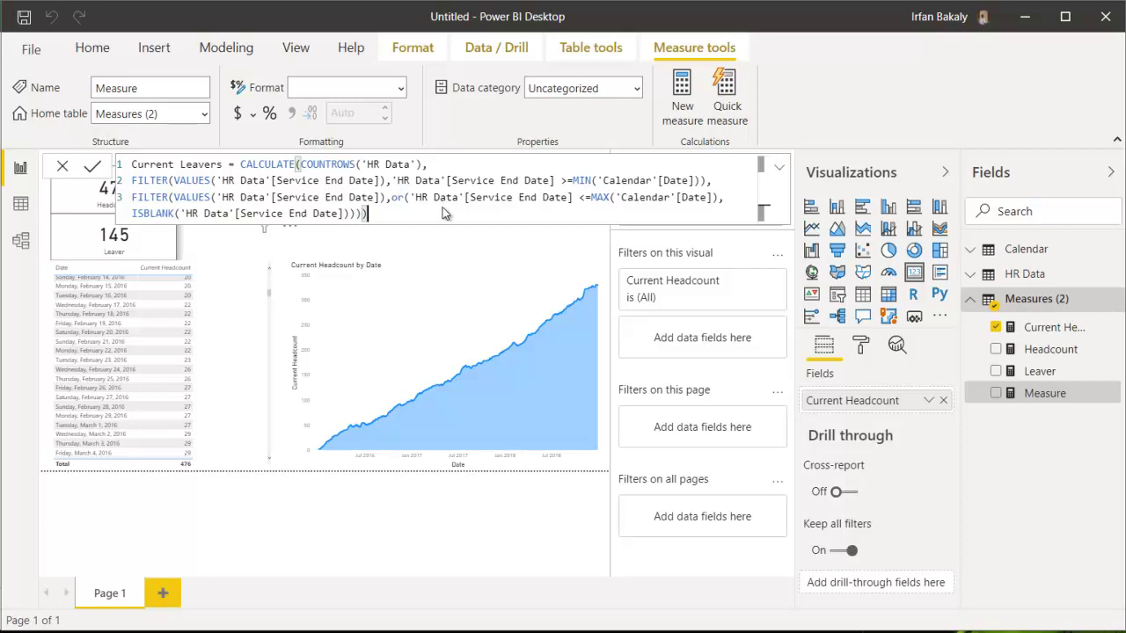
{"action": "key", "text": "Return"}
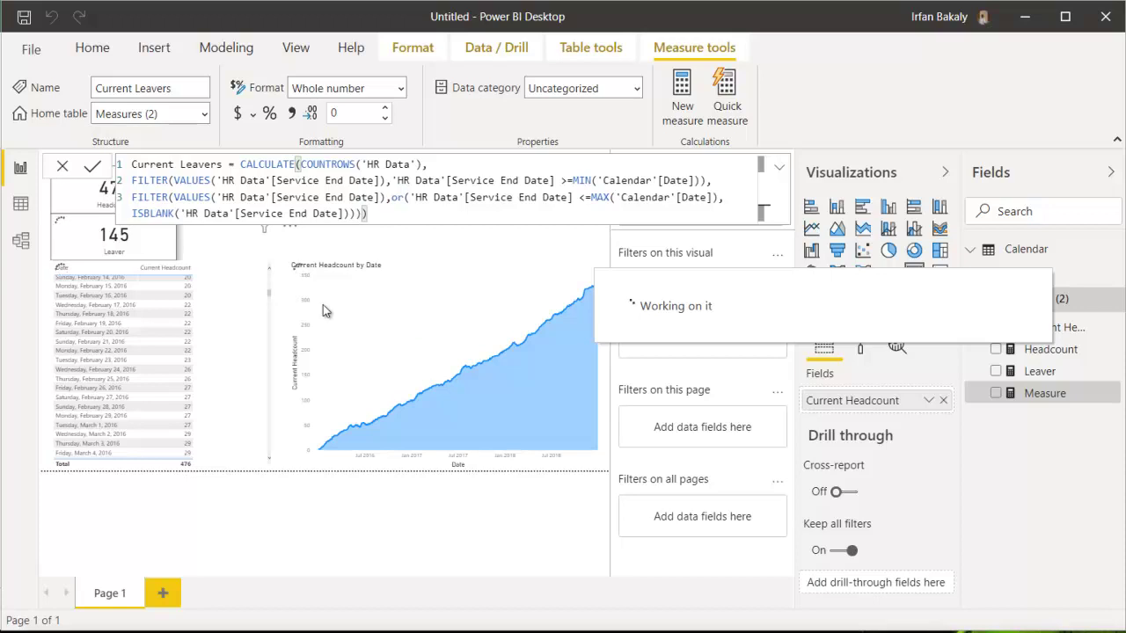
Step: Duplicate the Current Headcount card, place the copy directly beneath it beside the Leaver card, and replace its field with Current Leavers
{"action": "left_click", "coordinate": [225, 232]}
{"action": "left_click", "coordinate": [290, 187]}
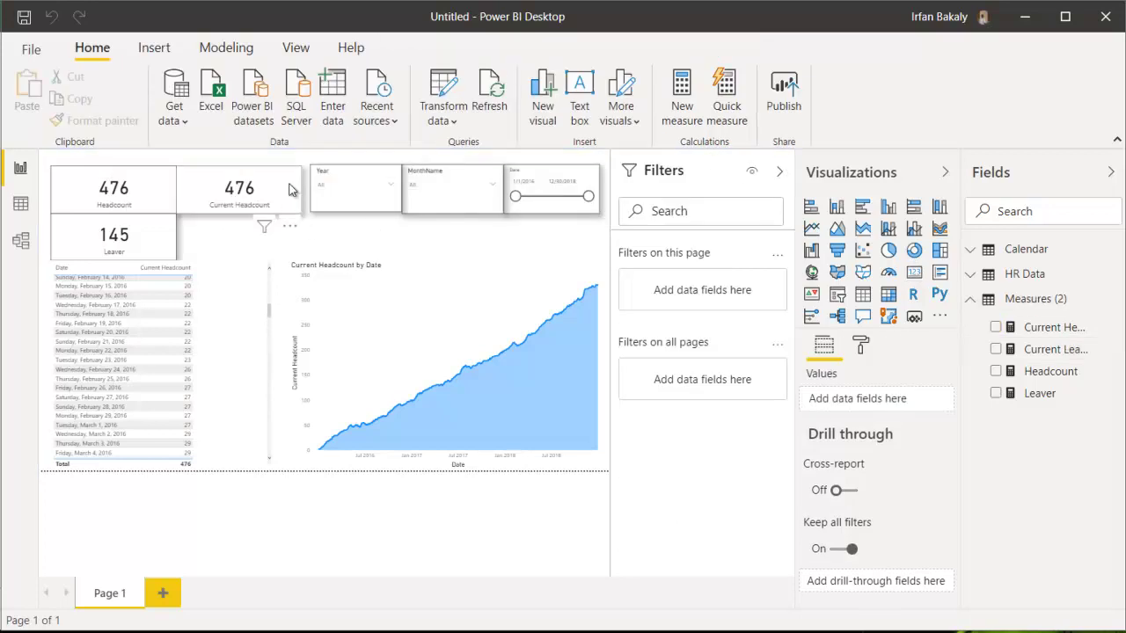
{"action": "key", "text": "ctrl+c"}
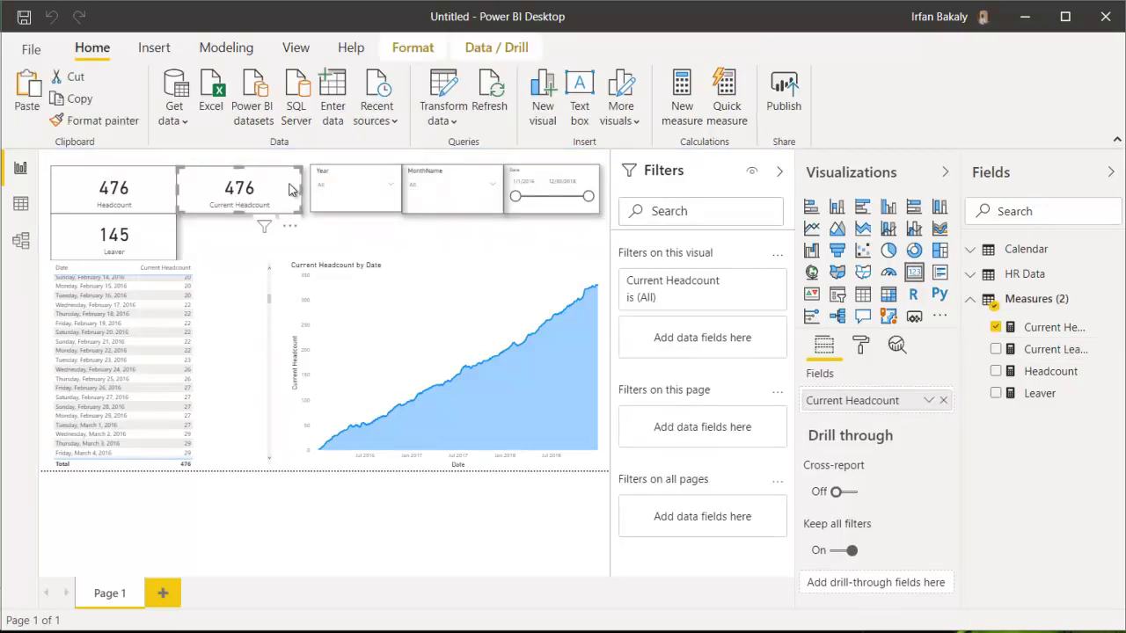
{"action": "key", "text": "ctrl+v"}
{"action": "left_click_drag", "start_coordinate": [289, 186], "coordinate": [290, 232]}
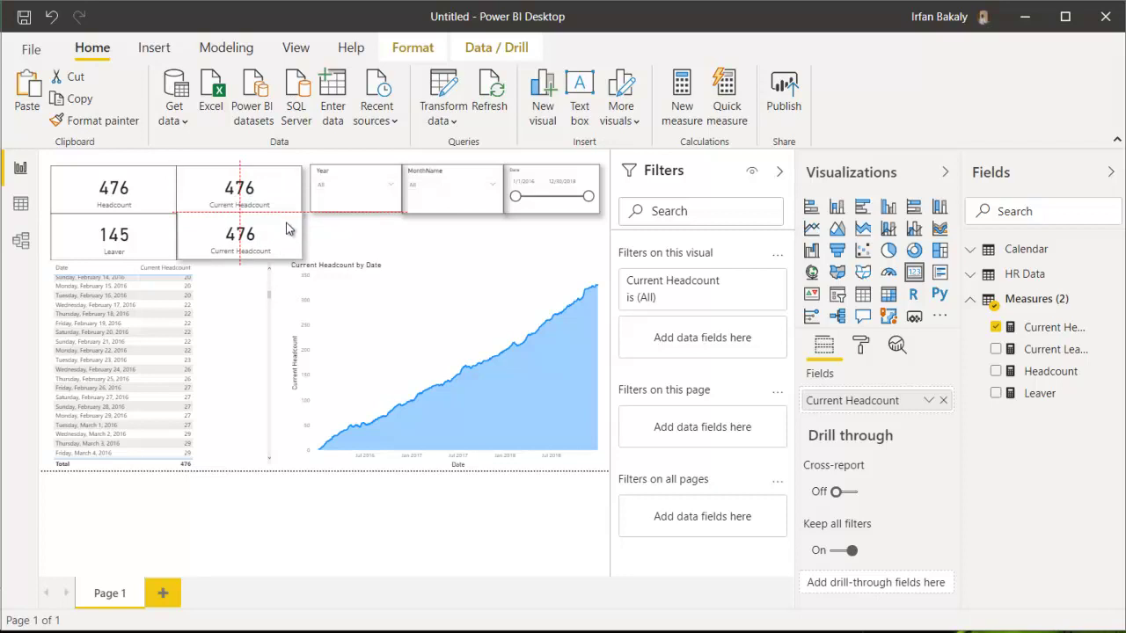
{"action": "left_click", "coordinate": [943, 401]}
{"action": "left_click", "coordinate": [996, 349]}
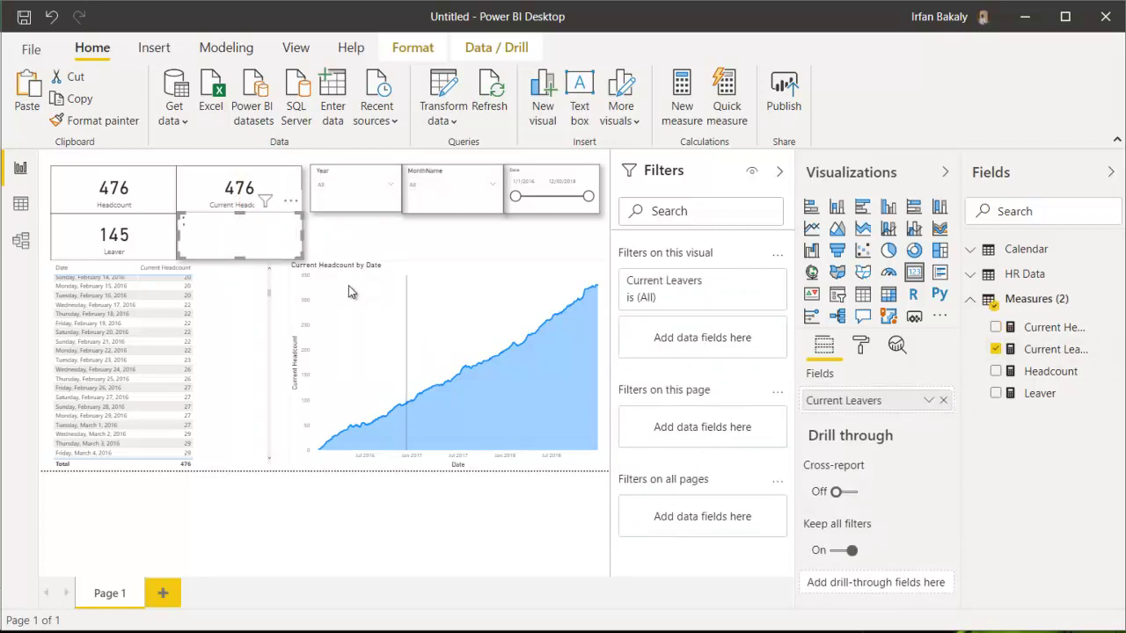
{"action": "left_click", "coordinate": [276, 286]}
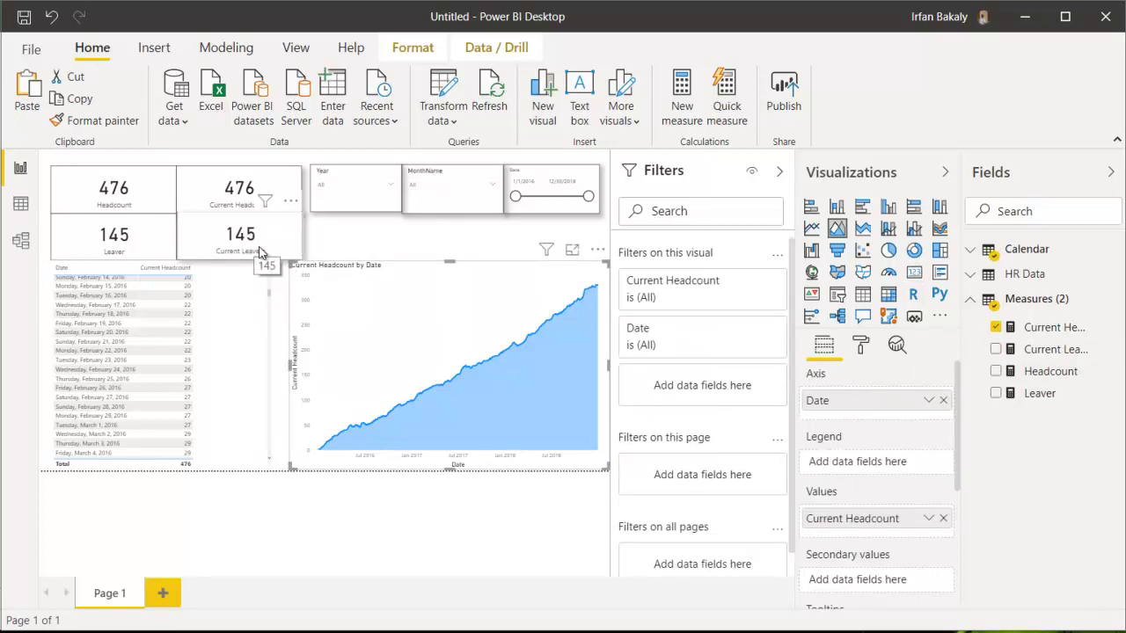
Step: Test the cards with the Date slicer ending 4/9/2017, restore the full range, and filter the page to year 2016
{"action": "left_click_drag", "start_coordinate": [589, 196], "coordinate": [546, 197]}
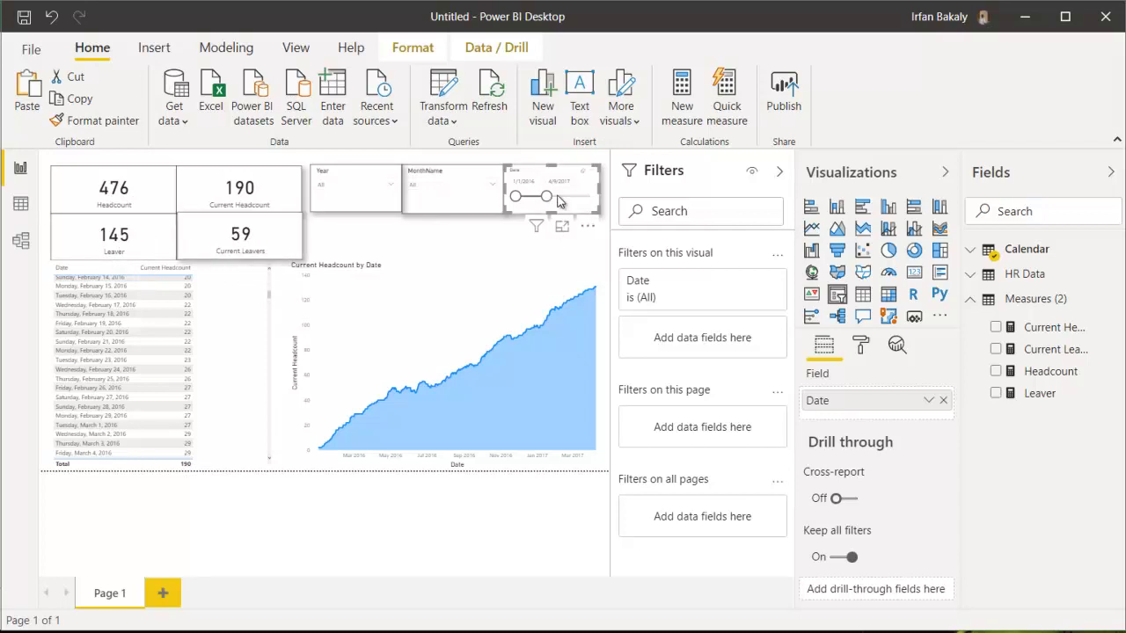
{"action": "left_click_drag", "start_coordinate": [547, 196], "coordinate": [600, 198]}
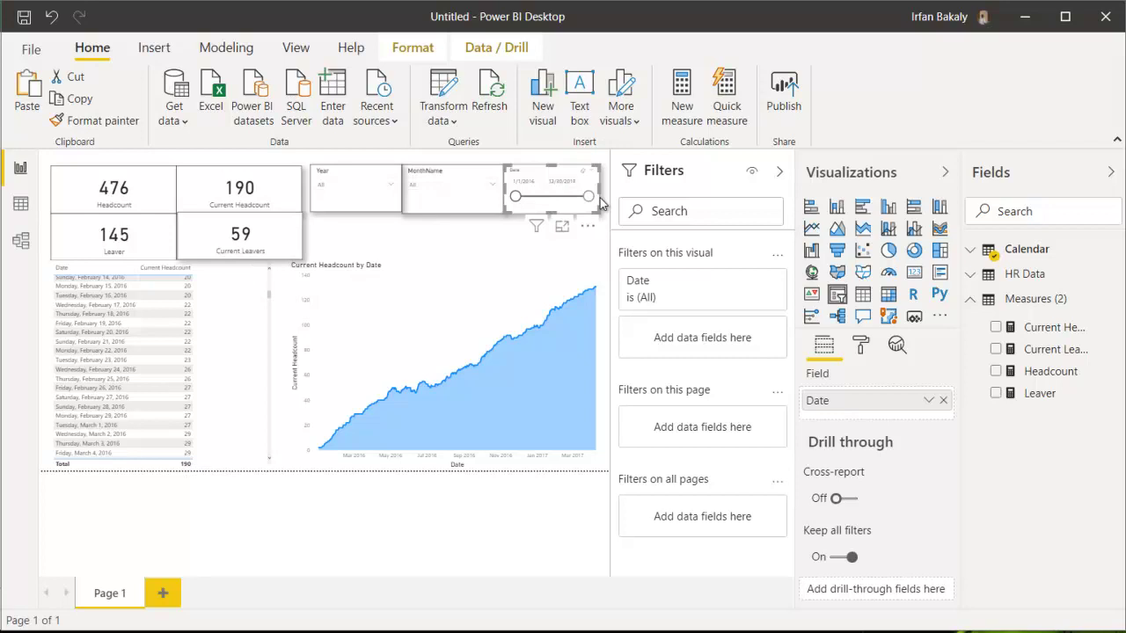
{"action": "left_click", "coordinate": [391, 184]}
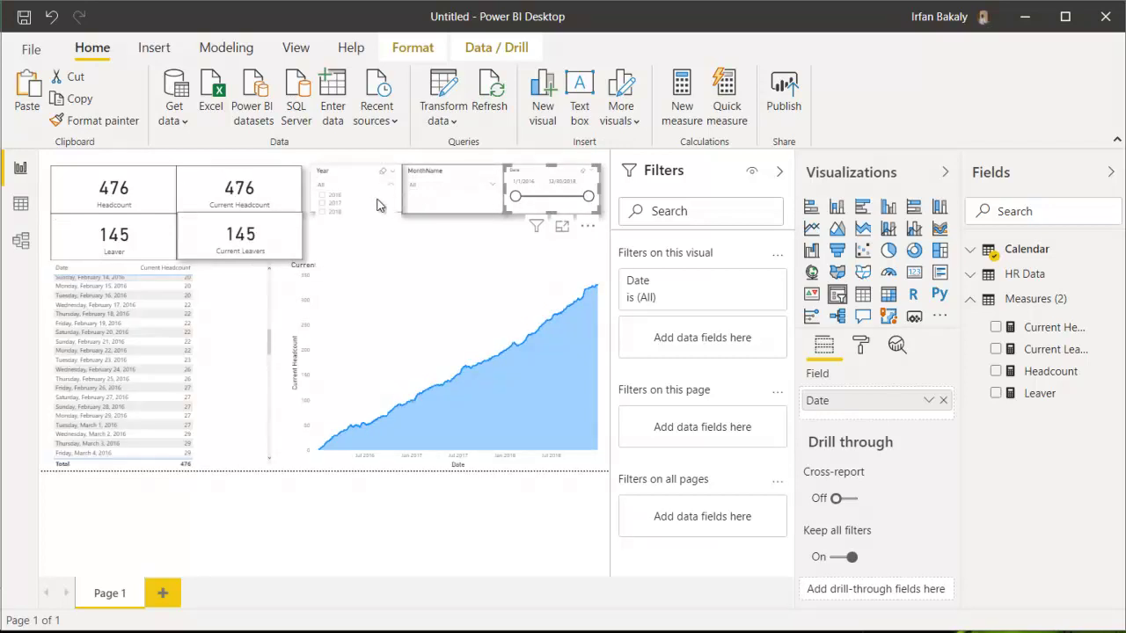
{"action": "left_click", "coordinate": [352, 195]}
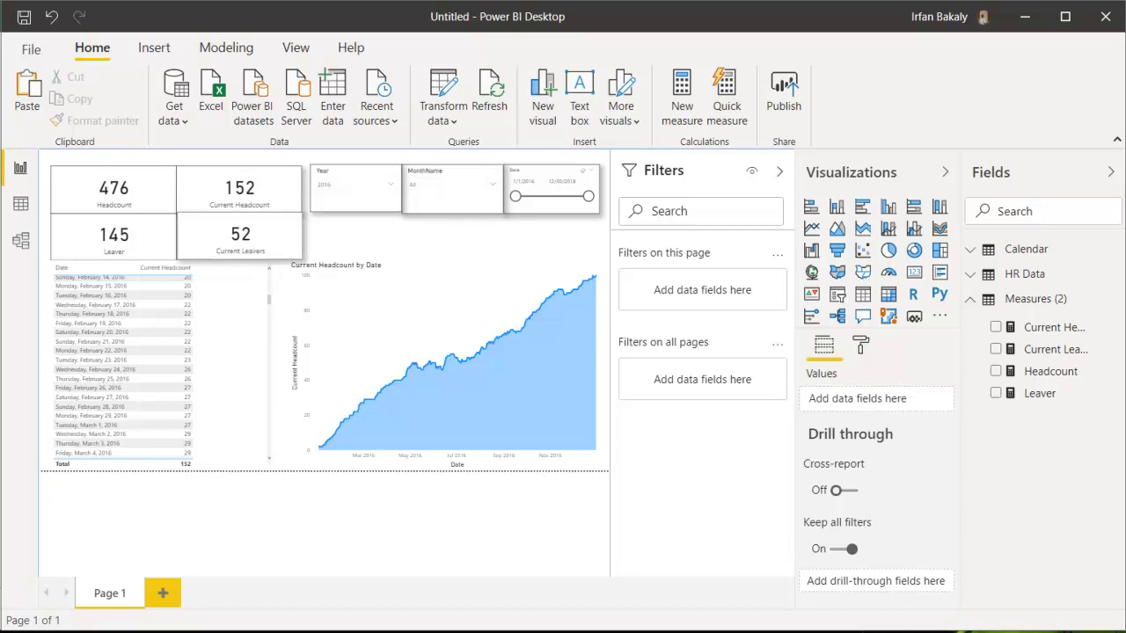
Step: Switch to the source workbook in Excel and sort the HR data by Service End Date, oldest to newest
{"action": "key", "text": "alt+Tab"}
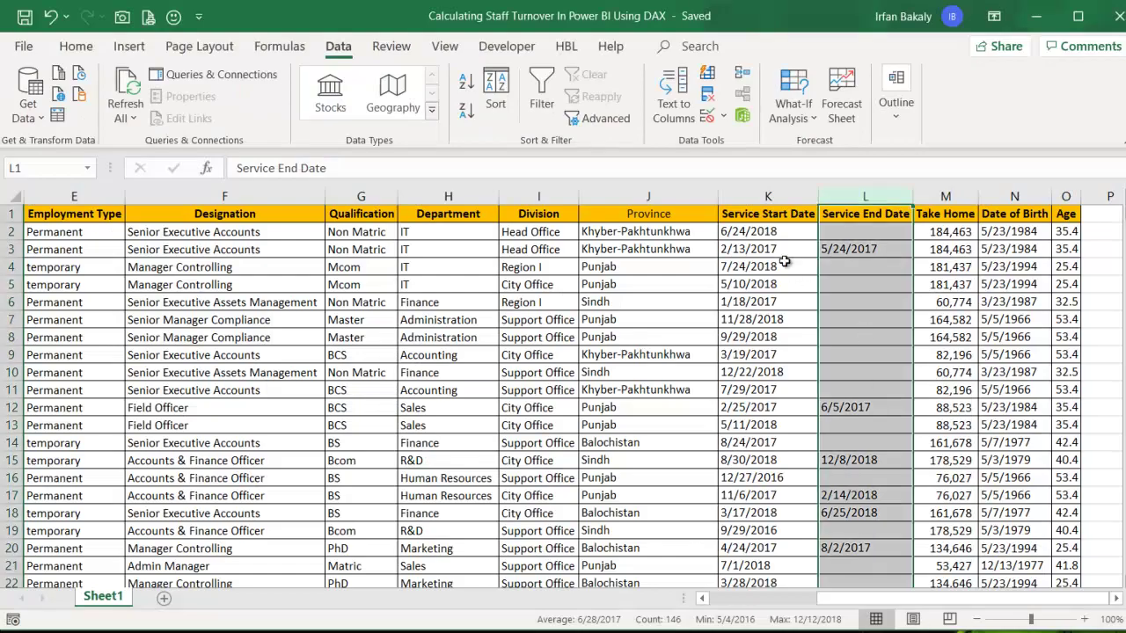
{"action": "left_click", "coordinate": [848, 235]}
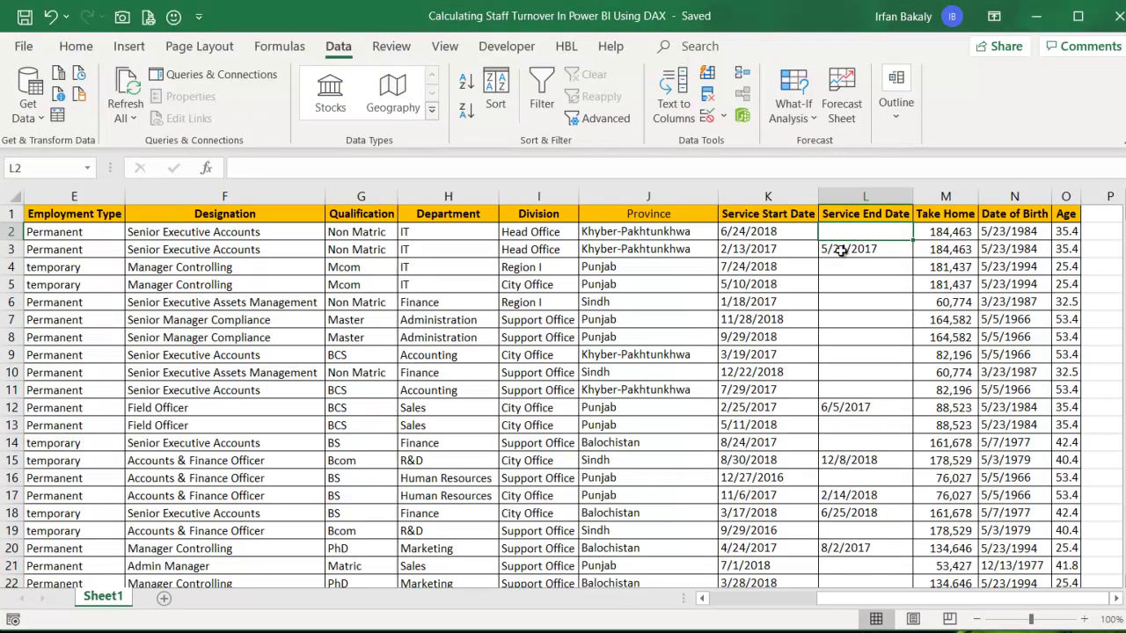
{"action": "left_click", "coordinate": [861, 216]}
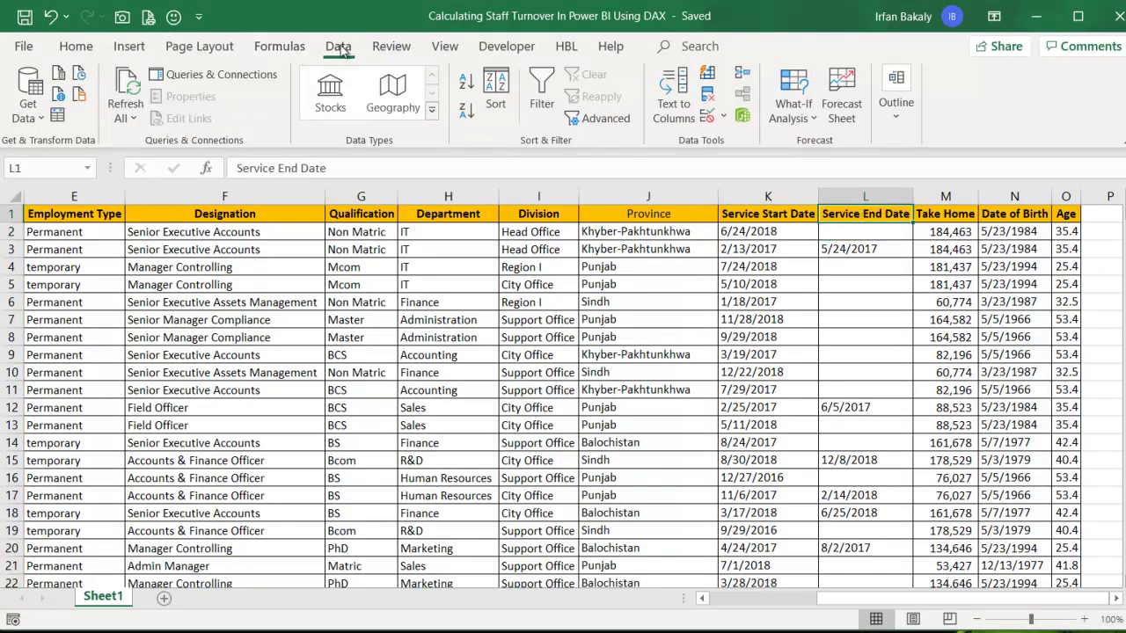
{"action": "left_click", "coordinate": [466, 82]}
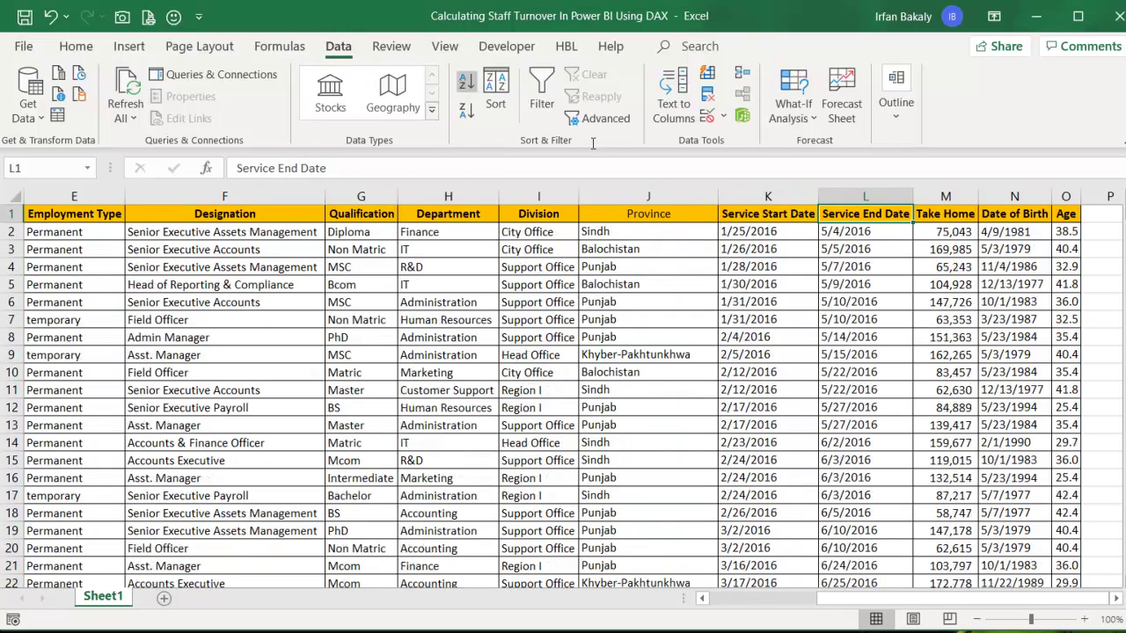
Step: Select the 2016 Service End Dates, from 5/4/2016 through 12/27/2016, to count that year's leavers
{"action": "left_click_drag", "start_coordinate": [893, 234], "coordinate": [898, 372]}
{"action": "scroll", "coordinate": [897, 372], "scroll_direction": "down", "scroll_amount": 7}
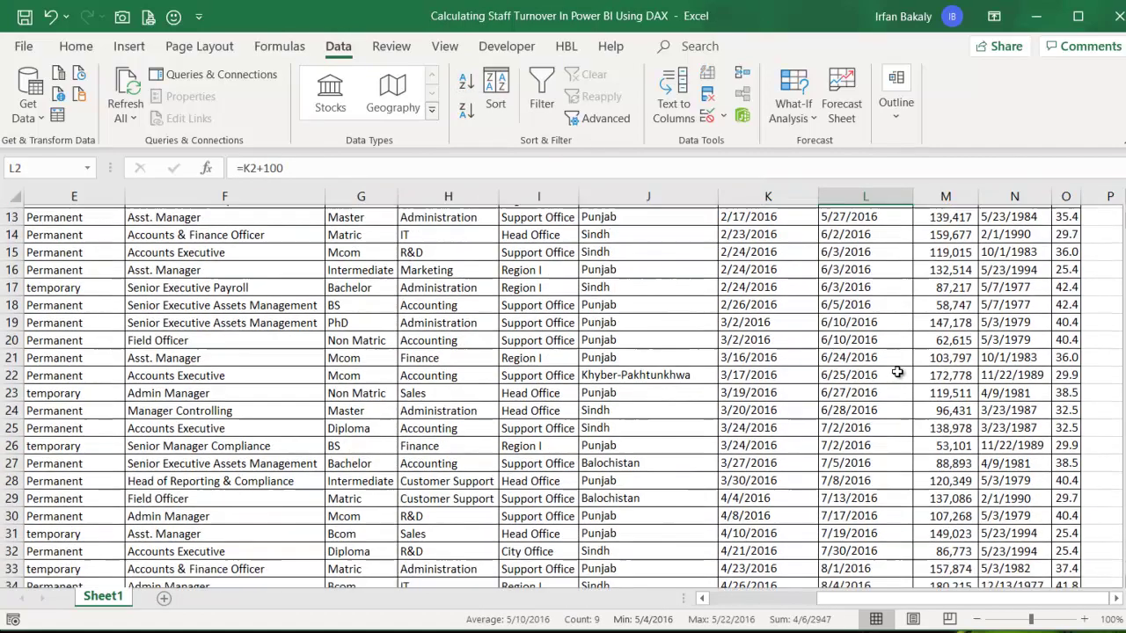
{"action": "scroll", "coordinate": [897, 372], "scroll_direction": "down", "scroll_amount": 7}
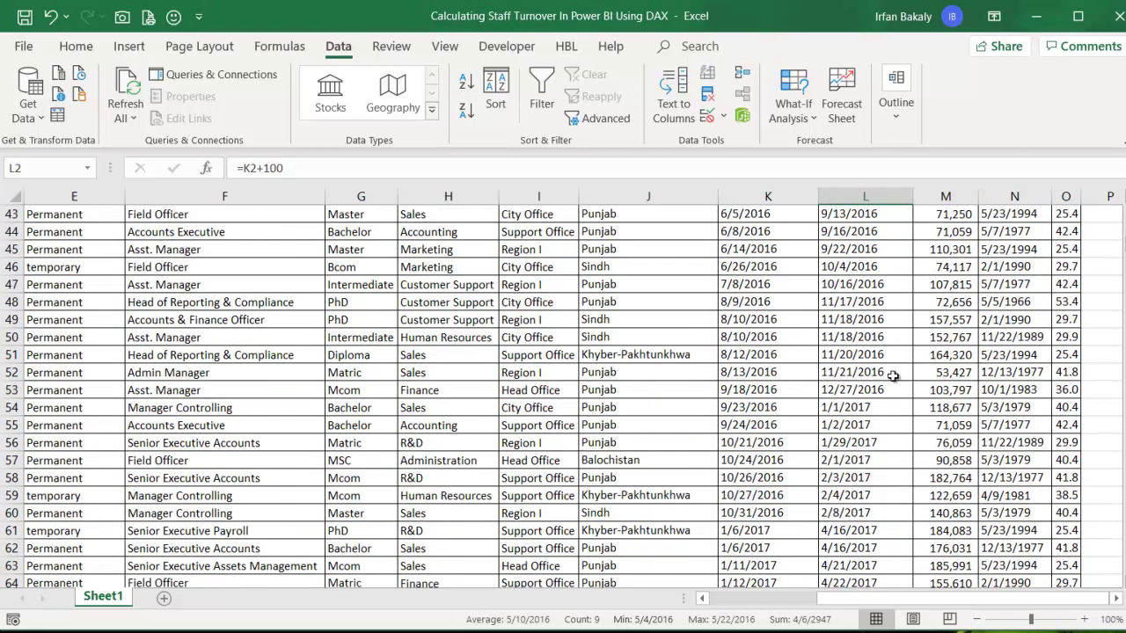
{"action": "left_click", "coordinate": [892, 387], "text": "shift"}
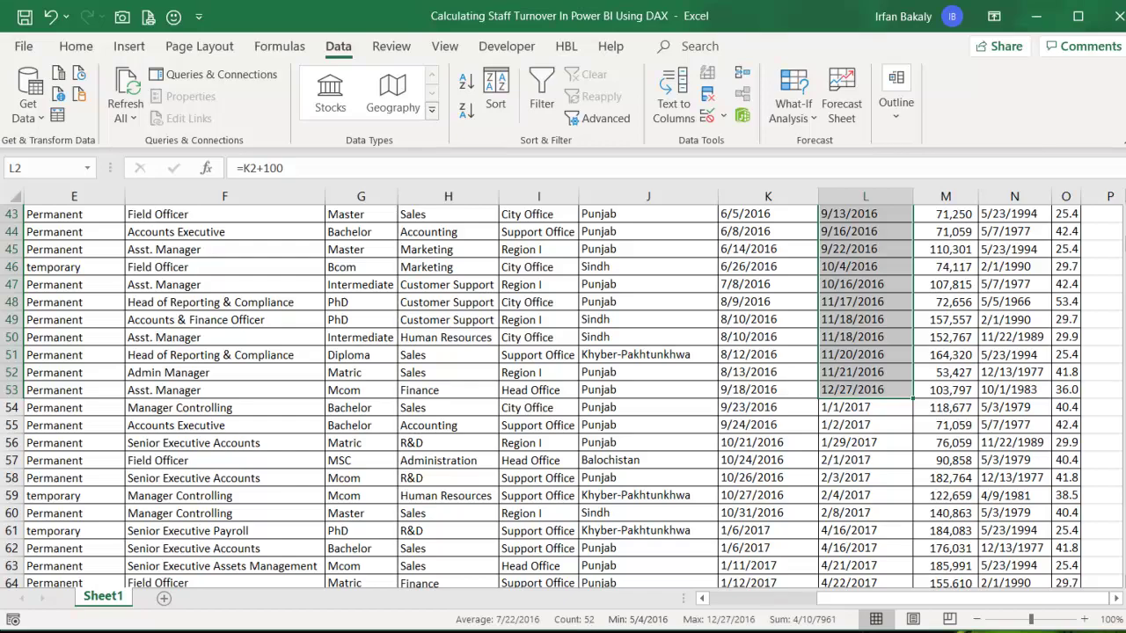
Step: Switch to Power BI Desktop, check the Current Leavers card against the Excel count, and set the Year slicer to 2017
{"action": "key", "text": "alt+Tab"}
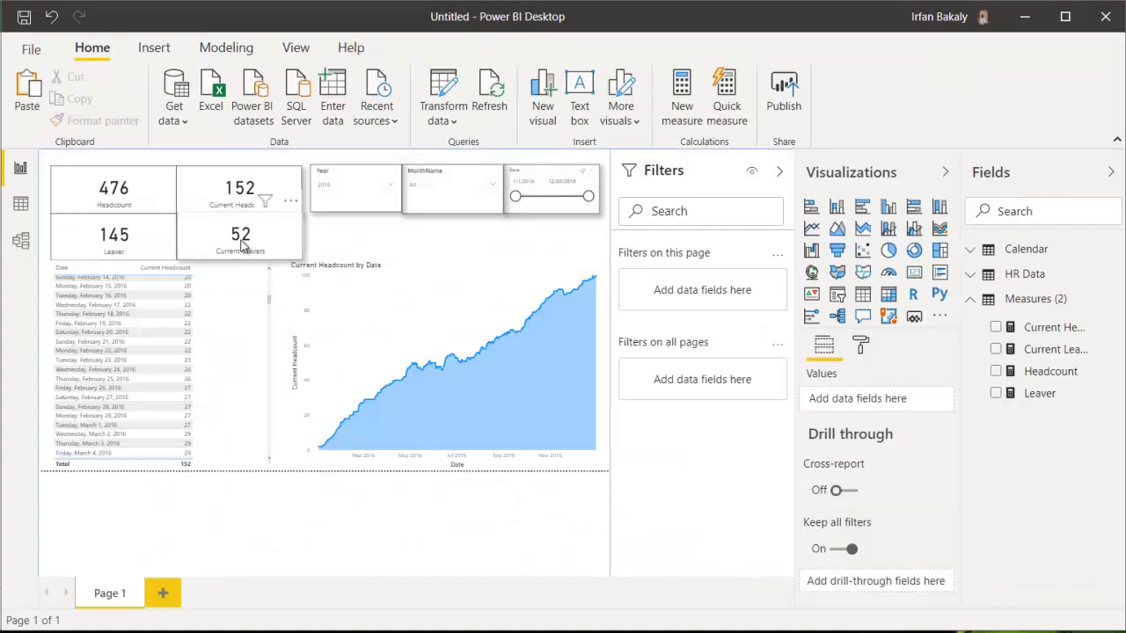
{"action": "left_click", "coordinate": [377, 187]}
{"action": "left_click", "coordinate": [327, 202]}
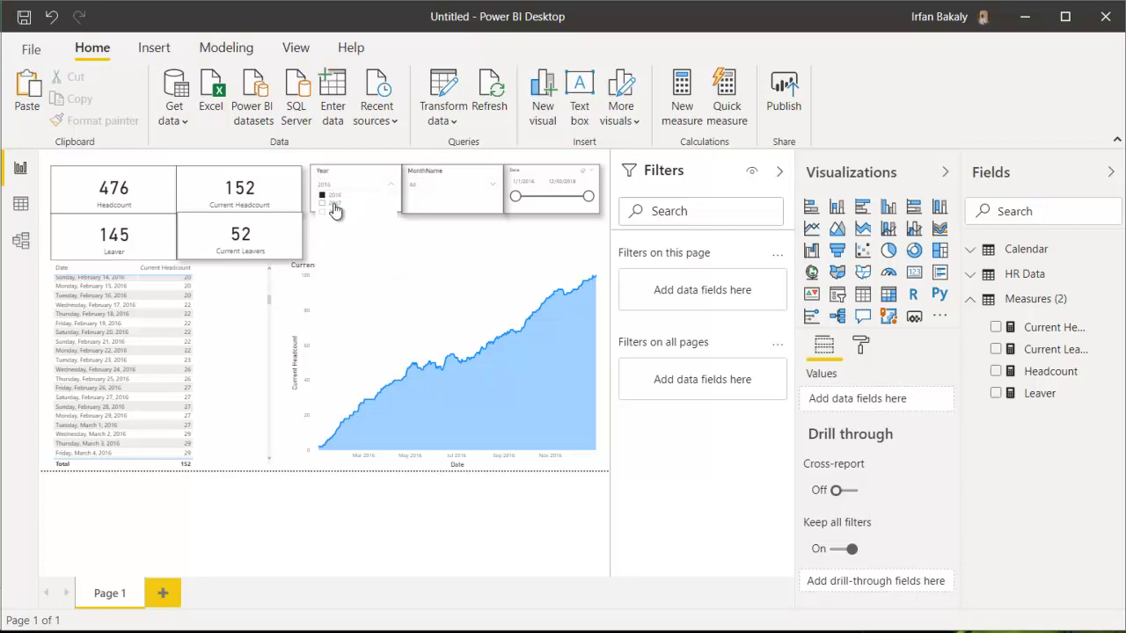
{"action": "left_click", "coordinate": [428, 234]}
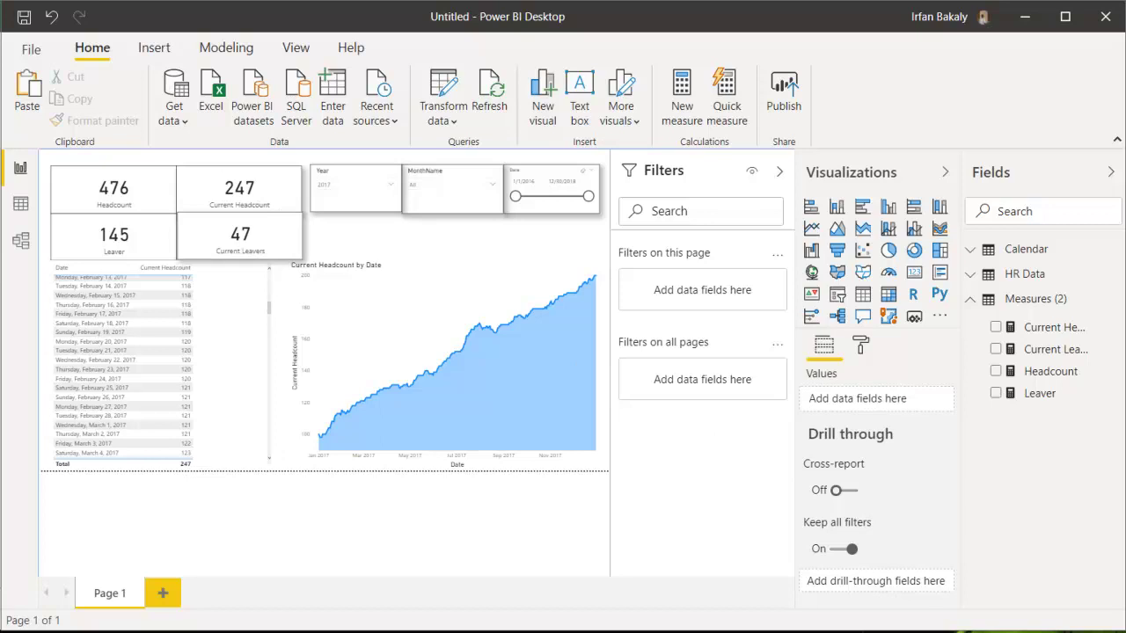
Step: Switch to Excel and select the 2017 Service End Dates, from 1/1/2017 through 12/23/2017, to count that year's leavers
{"action": "key", "text": "alt+Tab"}
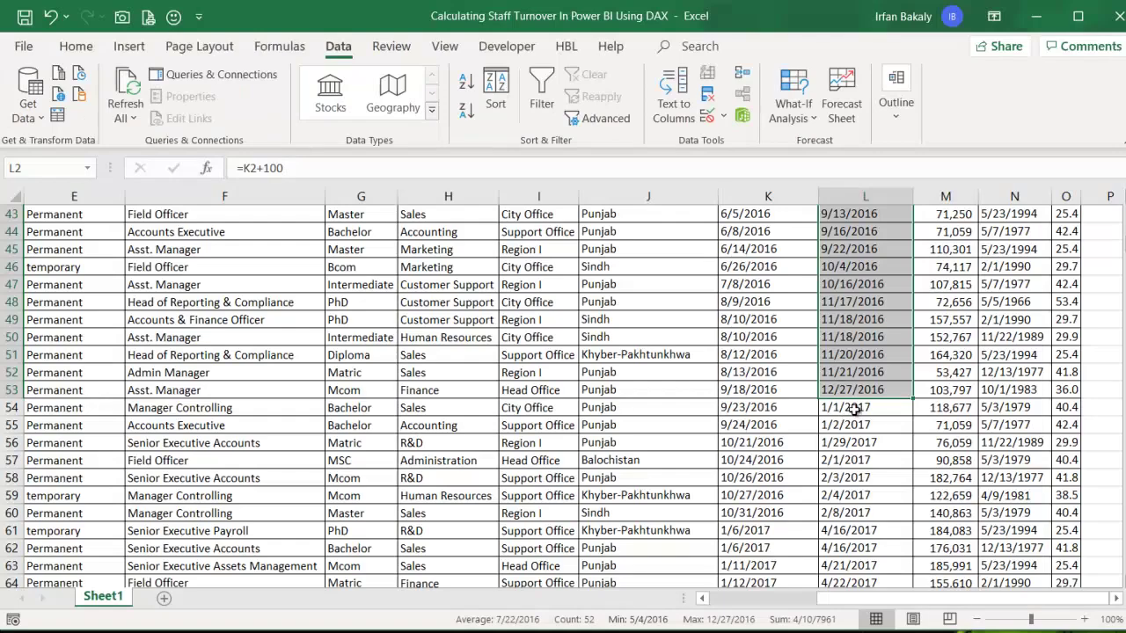
{"action": "left_click", "coordinate": [853, 407]}
{"action": "scroll", "coordinate": [854, 407], "scroll_direction": "down", "scroll_amount": 5}
{"action": "scroll", "coordinate": [854, 407], "scroll_direction": "down", "scroll_amount": 7}
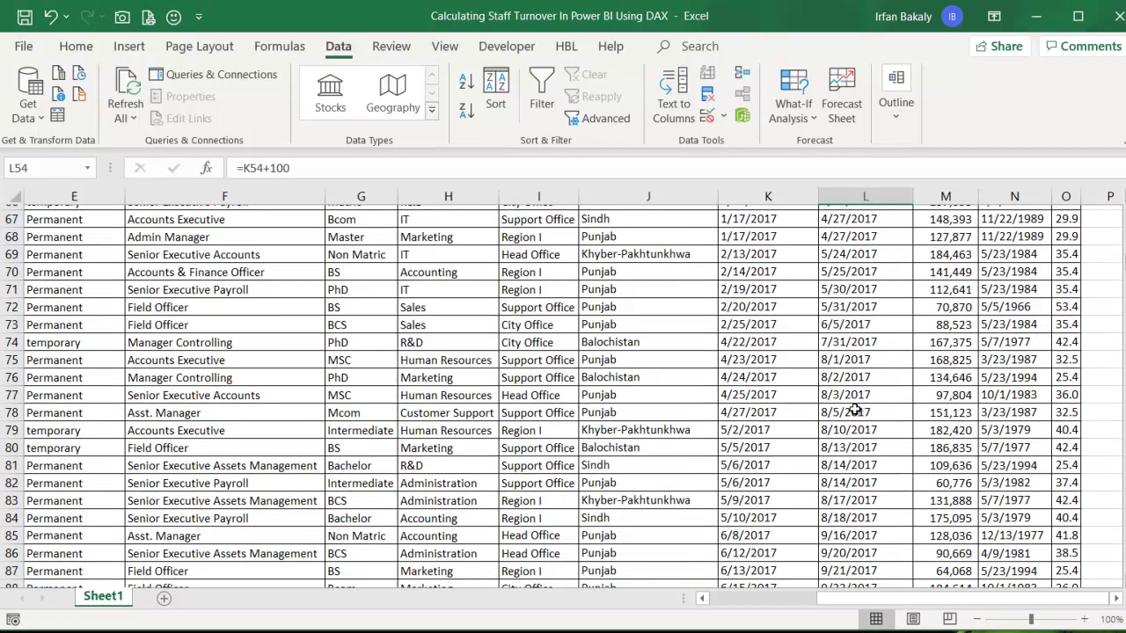
{"action": "scroll", "coordinate": [855, 412], "scroll_direction": "down", "scroll_amount": 3}
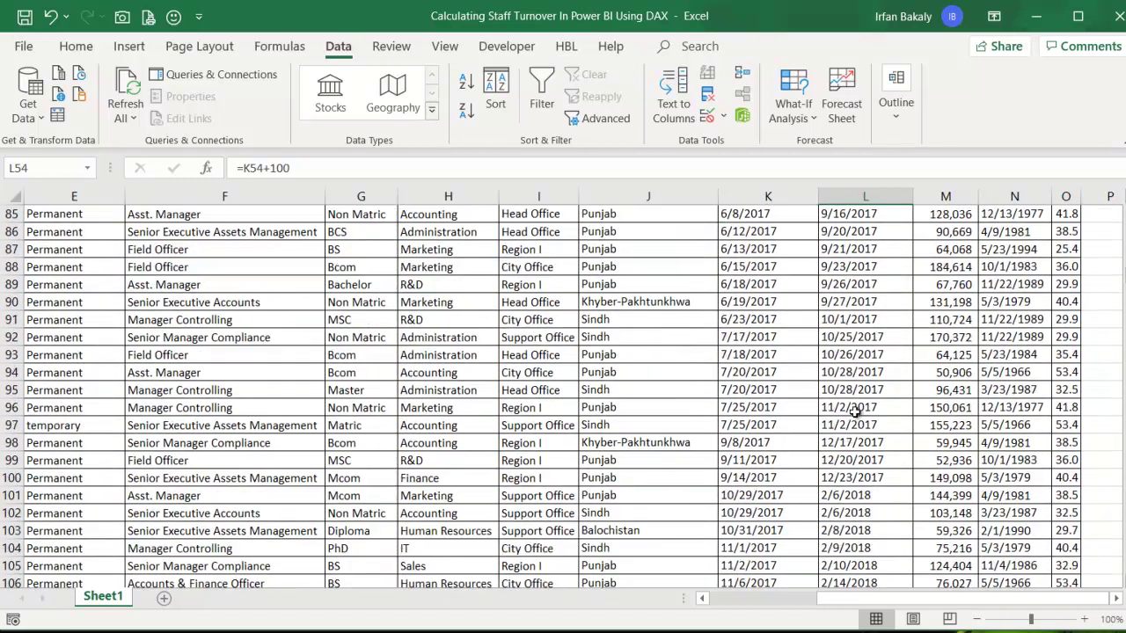
{"action": "left_click", "coordinate": [856, 425], "text": "shift"}
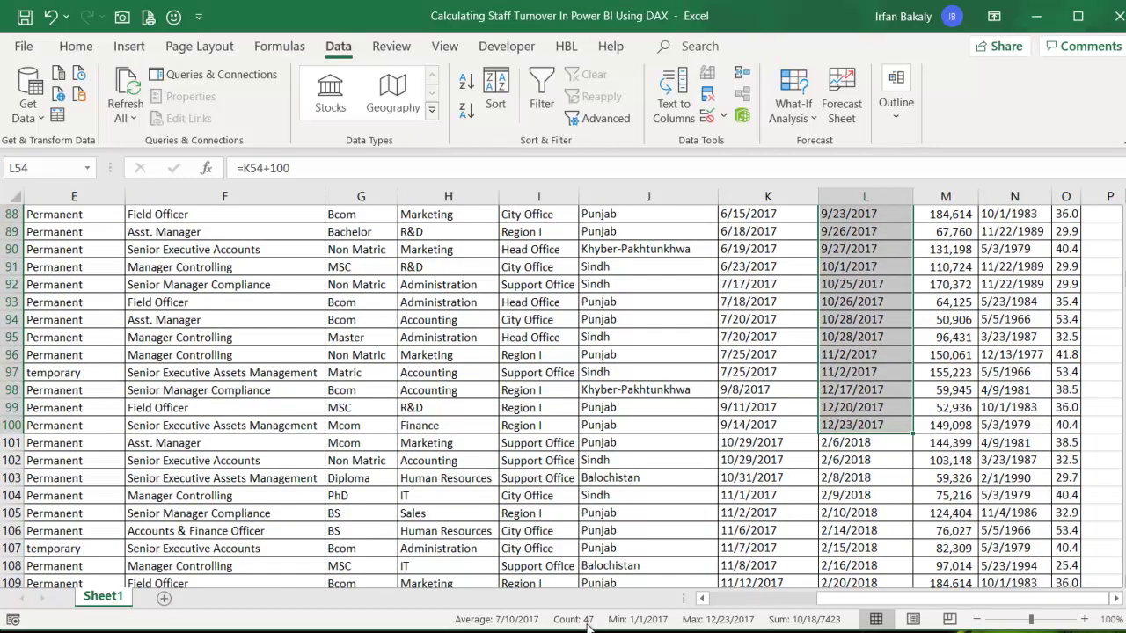
Step: Select the 2018 Service End Dates, from 2/6/2018 through 12/12/2018, to count that year's leavers
{"action": "left_click", "coordinate": [867, 443]}
{"action": "scroll", "coordinate": [877, 454], "scroll_direction": "down", "scroll_amount": 10}
{"action": "scroll", "coordinate": [877, 455], "scroll_direction": "down", "scroll_amount": 4}
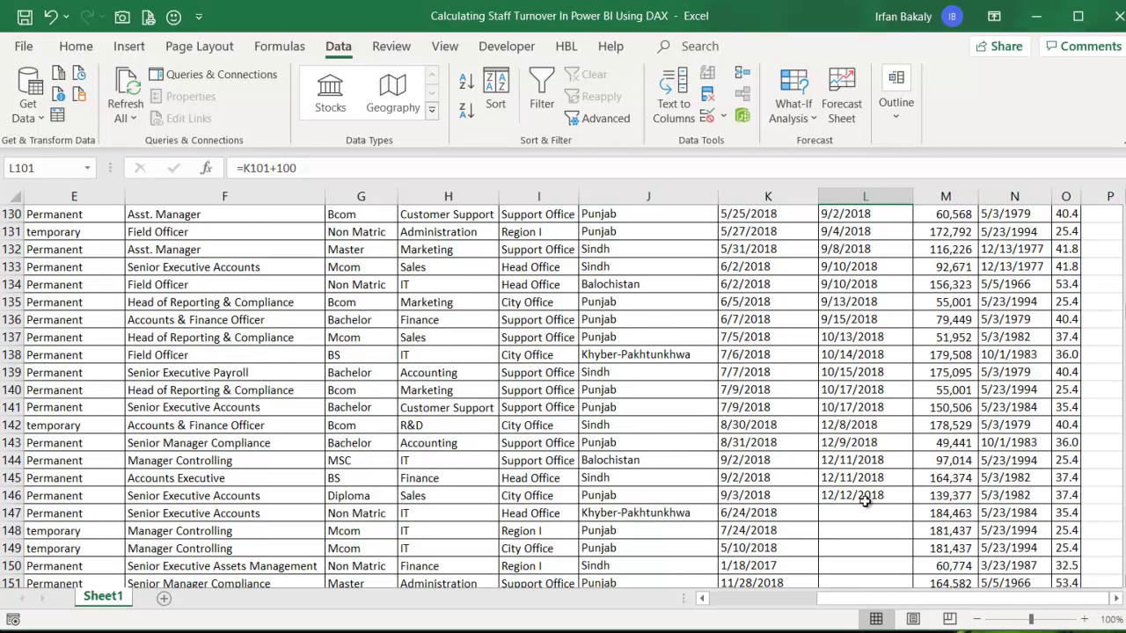
{"action": "left_click", "coordinate": [865, 496], "text": "shift"}
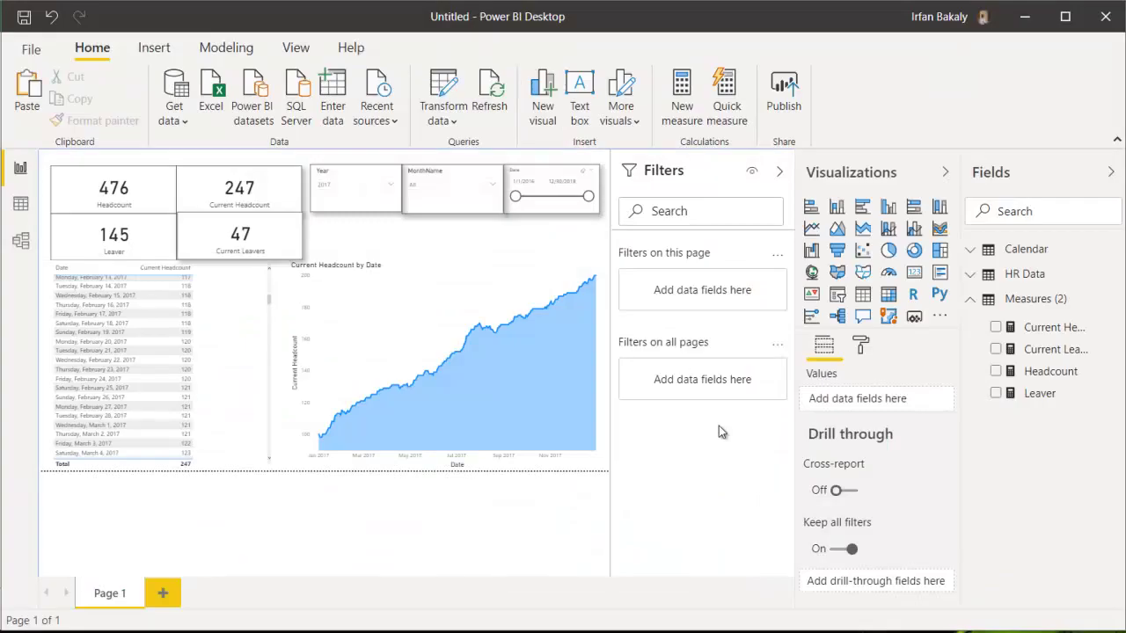
Step: Set the Year slicer in Power BI Desktop to 2018 and compare the Current Leavers card with the Excel selection count
{"action": "left_click", "coordinate": [334, 212]}
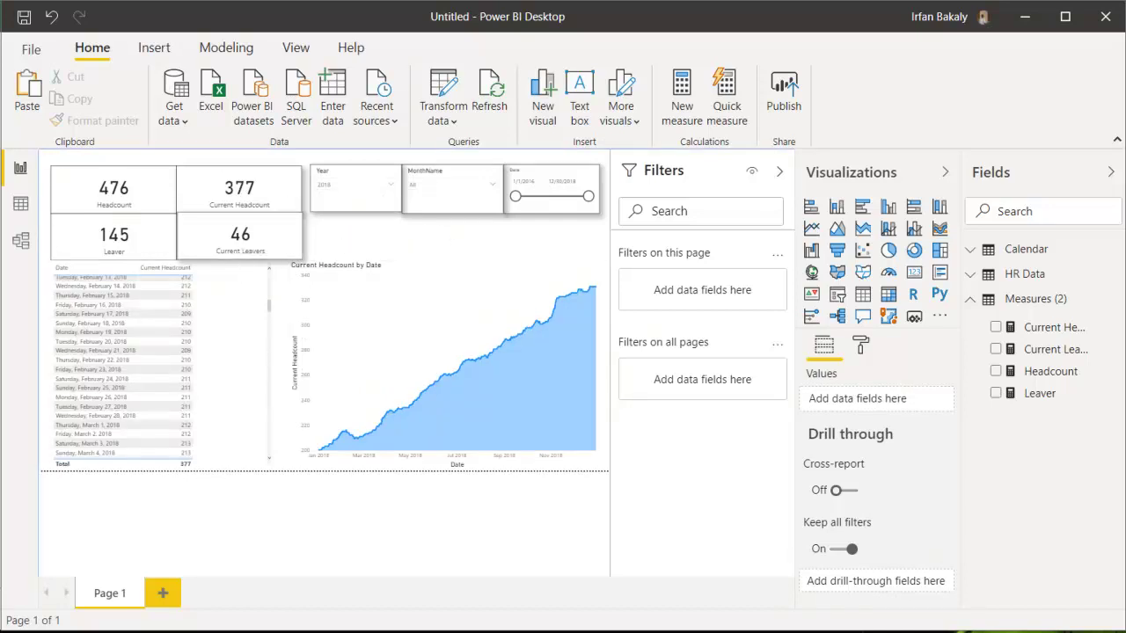
{"action": "key", "text": "alt+Tab"}
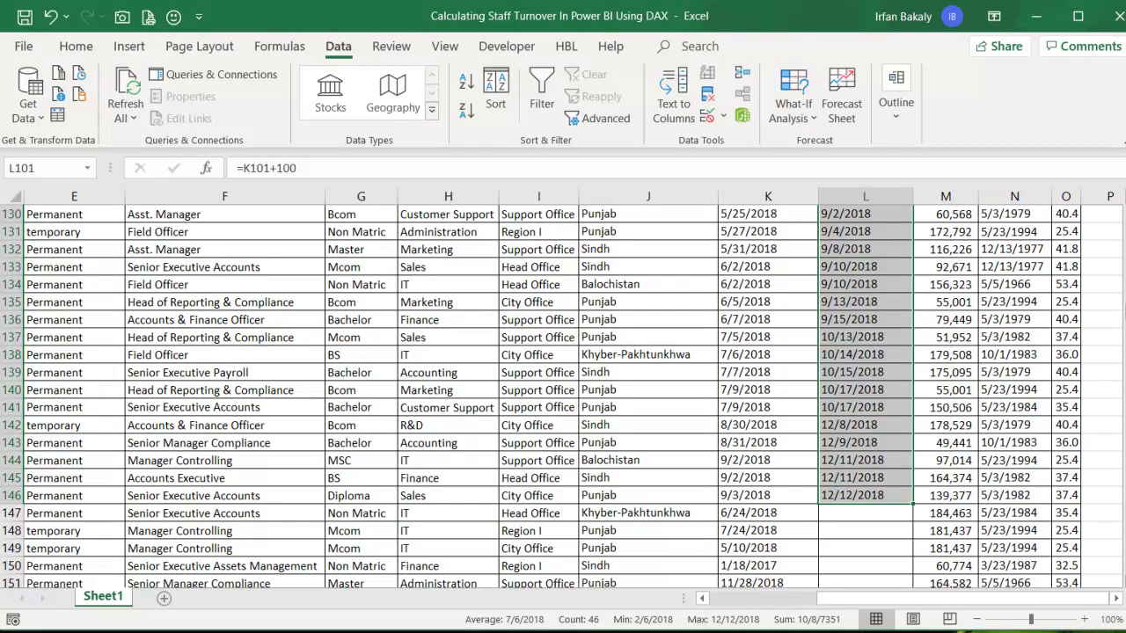
{"action": "key", "text": "alt+Tab"}
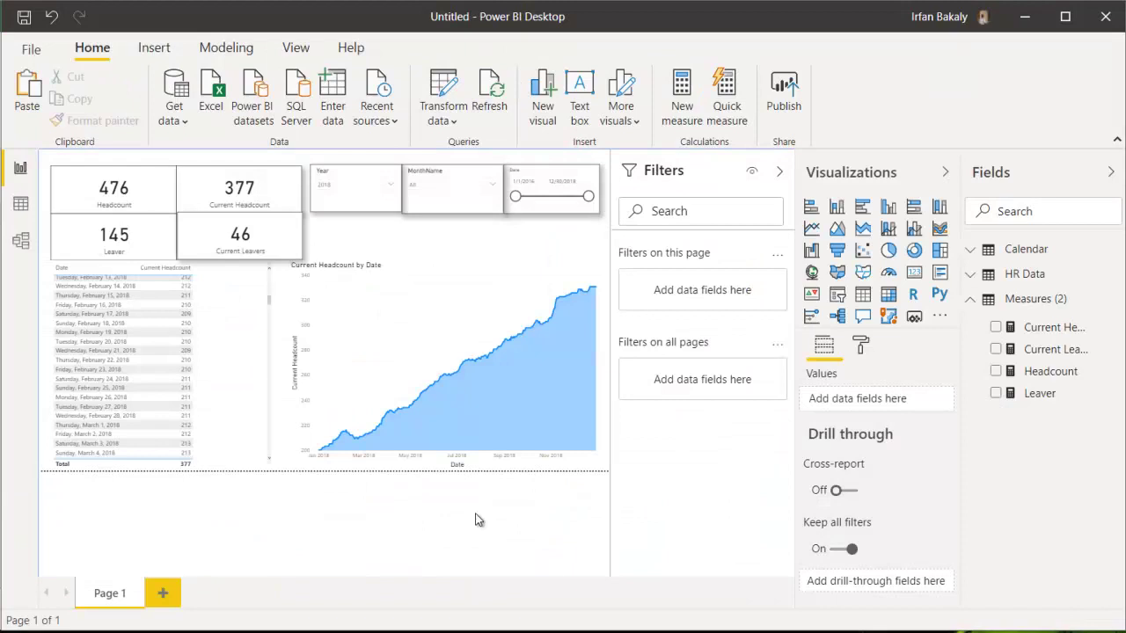
{"action": "left_click", "coordinate": [290, 230]}
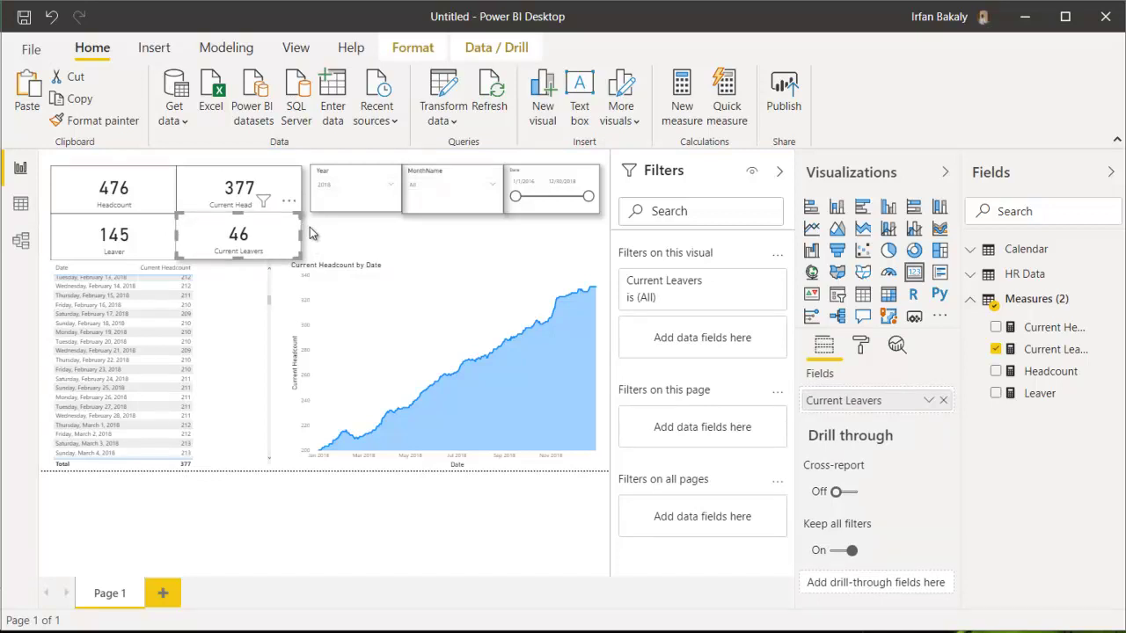
{"action": "left_click", "coordinate": [348, 238]}
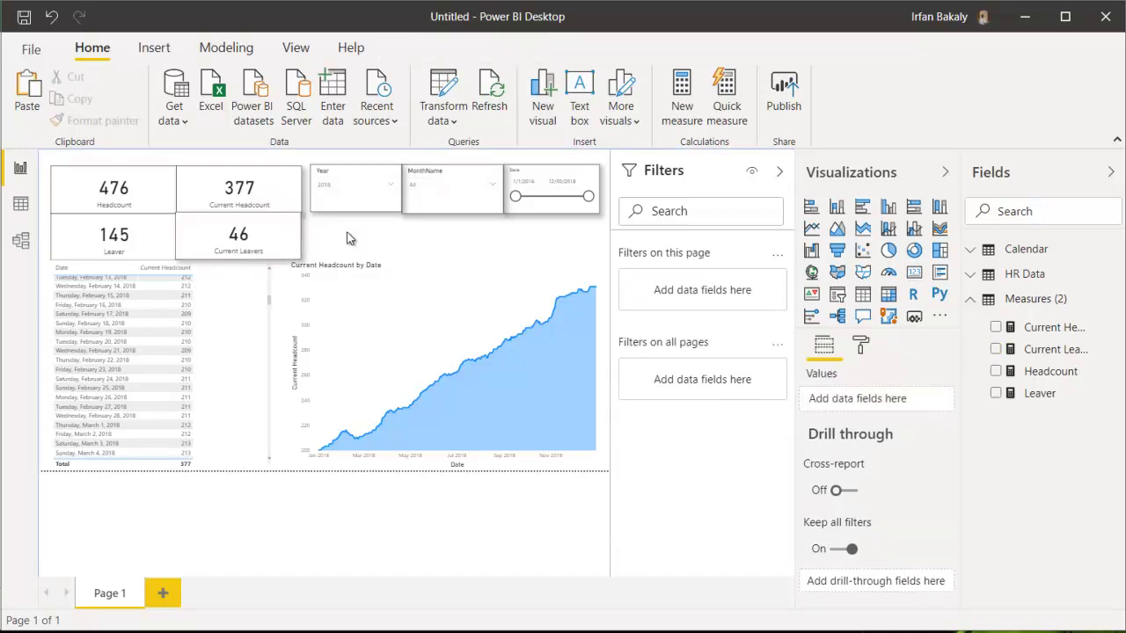
{"action": "left_click", "coordinate": [293, 231]}
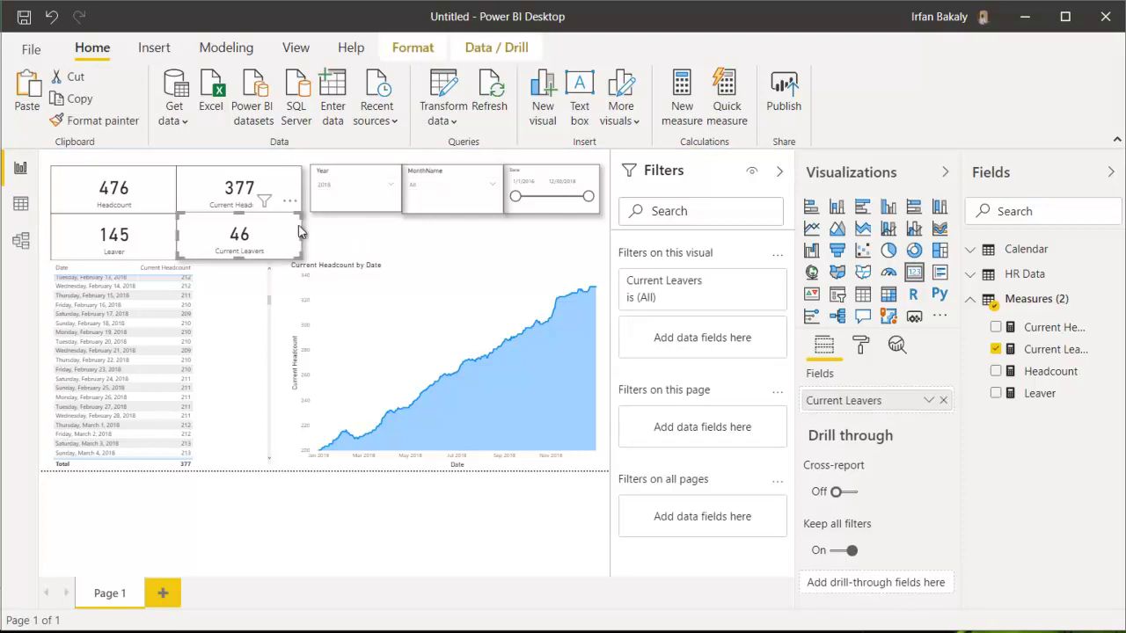
{"action": "left_click", "coordinate": [325, 232]}
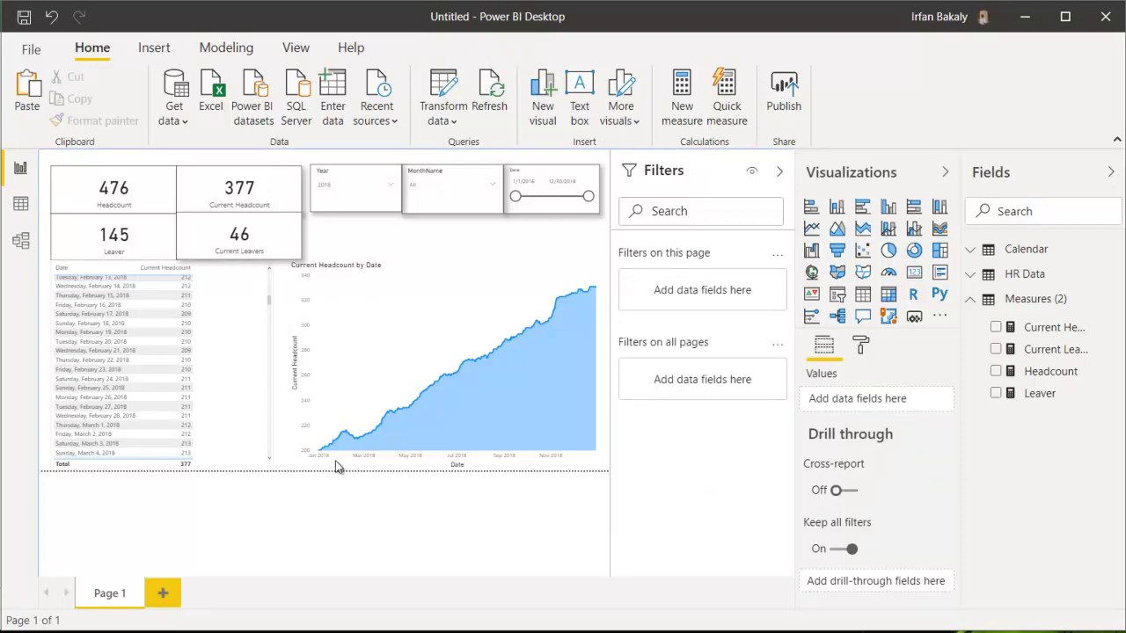
{"action": "mouse_move", "coordinate": [577, 301]}
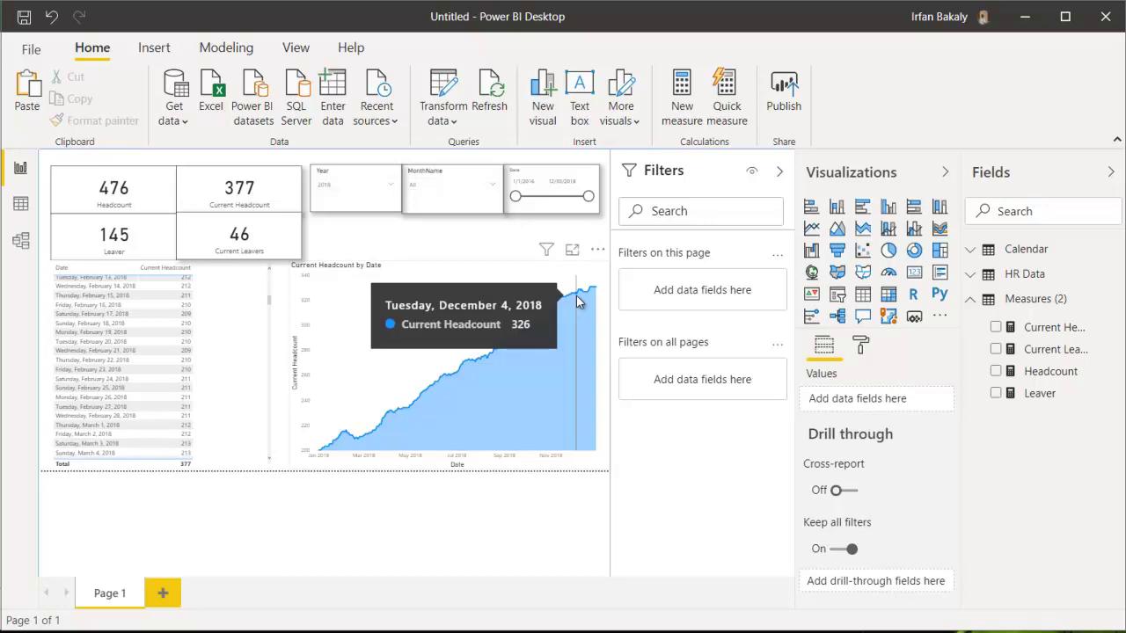
Step: Collapse the Filters and Visualizations panes to enlarge the report canvas
{"action": "left_click", "coordinate": [779, 171]}
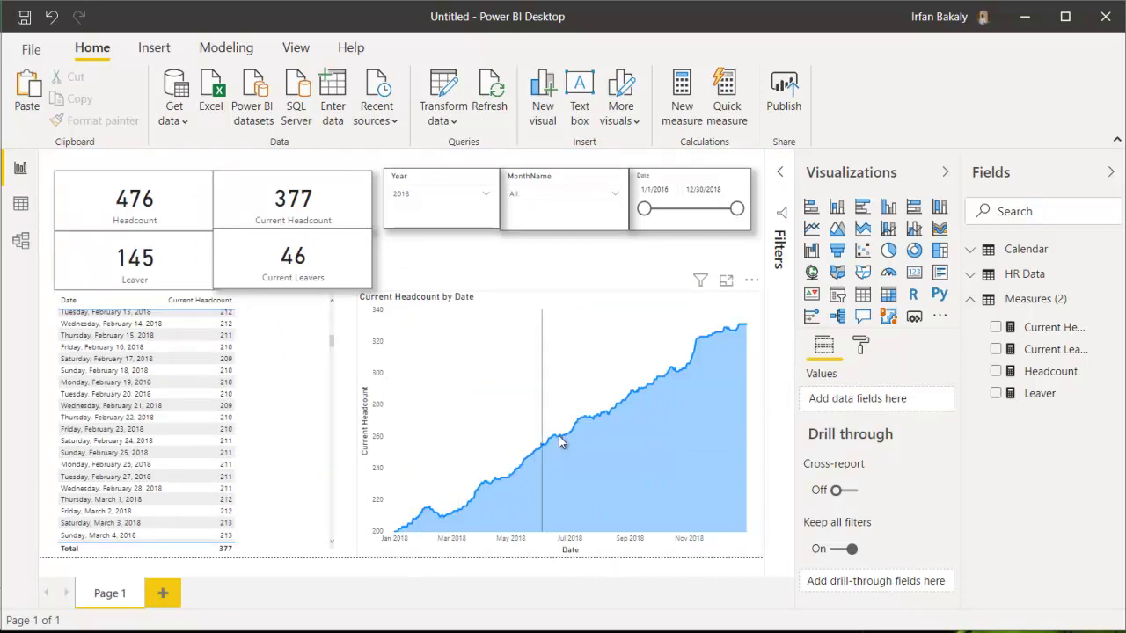
{"action": "mouse_move", "coordinate": [645, 386]}
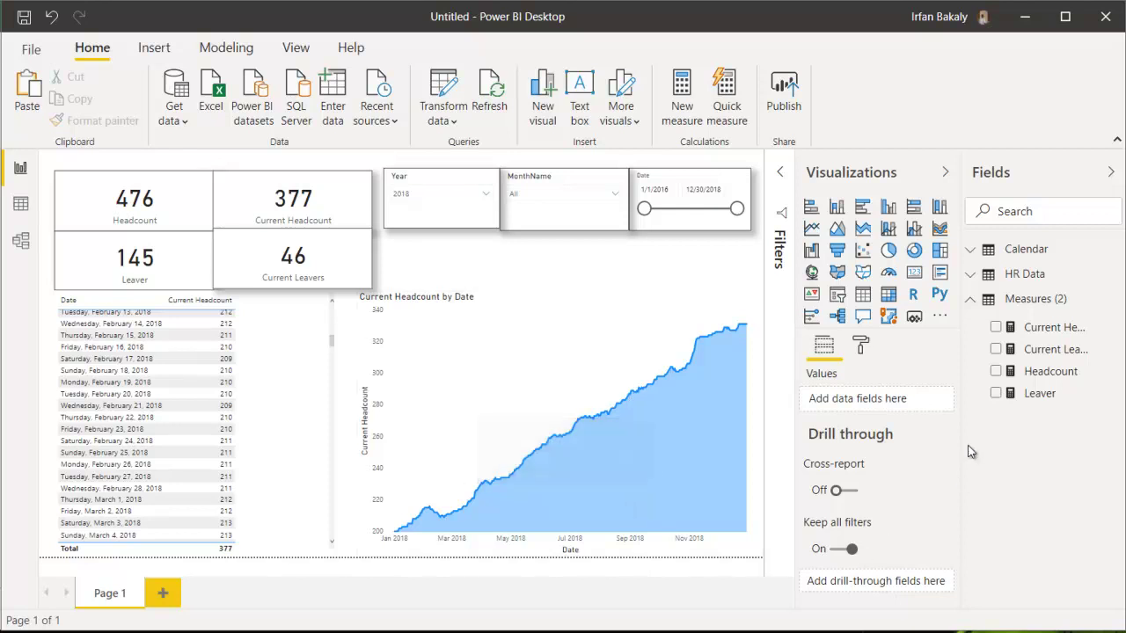
{"action": "left_click", "coordinate": [946, 173]}
Step: Create a new measure in the Measures (2) table named Staff Turnover and begin its formula with CALCULATE
{"action": "left_click", "coordinate": [1042, 371]}
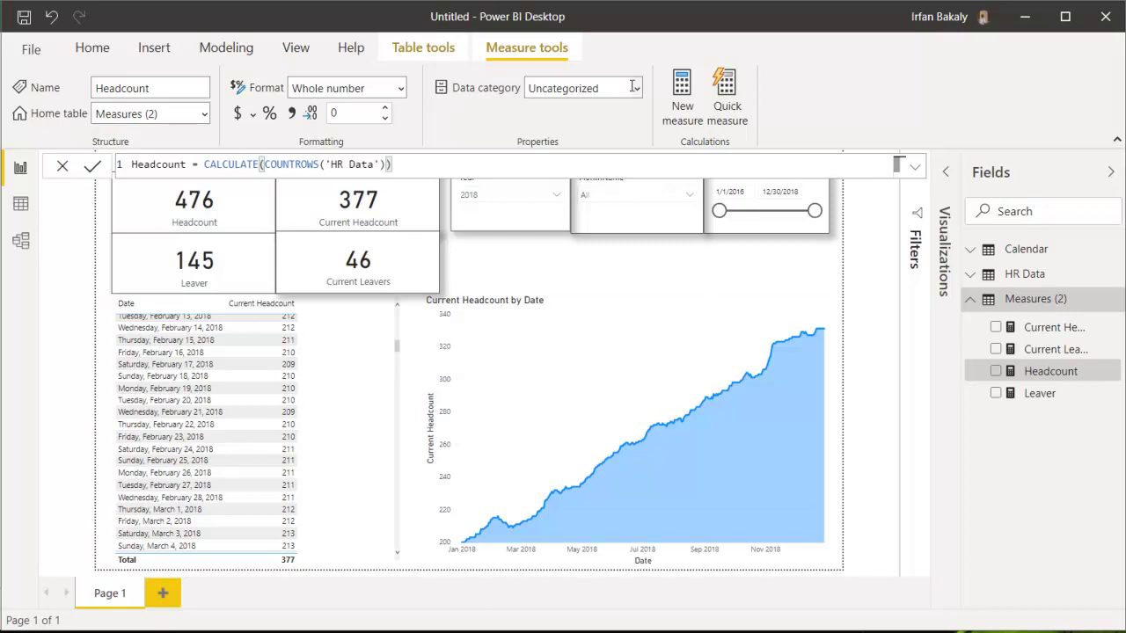
{"action": "left_click", "coordinate": [670, 99]}
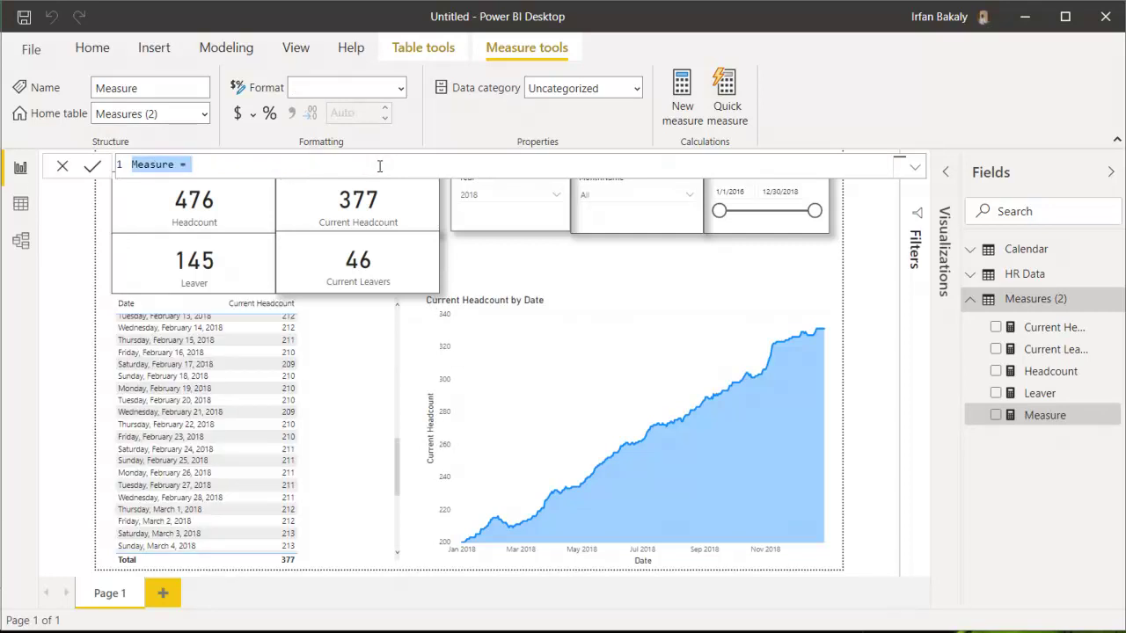
{"action": "type", "text": "Staff "}
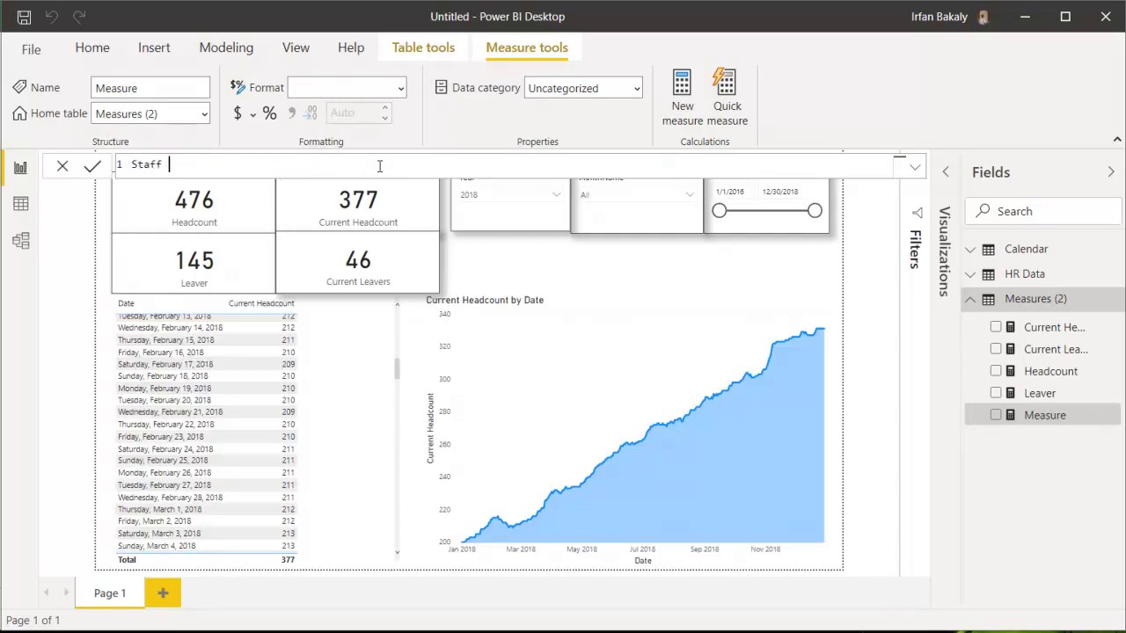
{"action": "type", "text": "Turnover = cal"}
{"action": "key", "text": "Tab"}
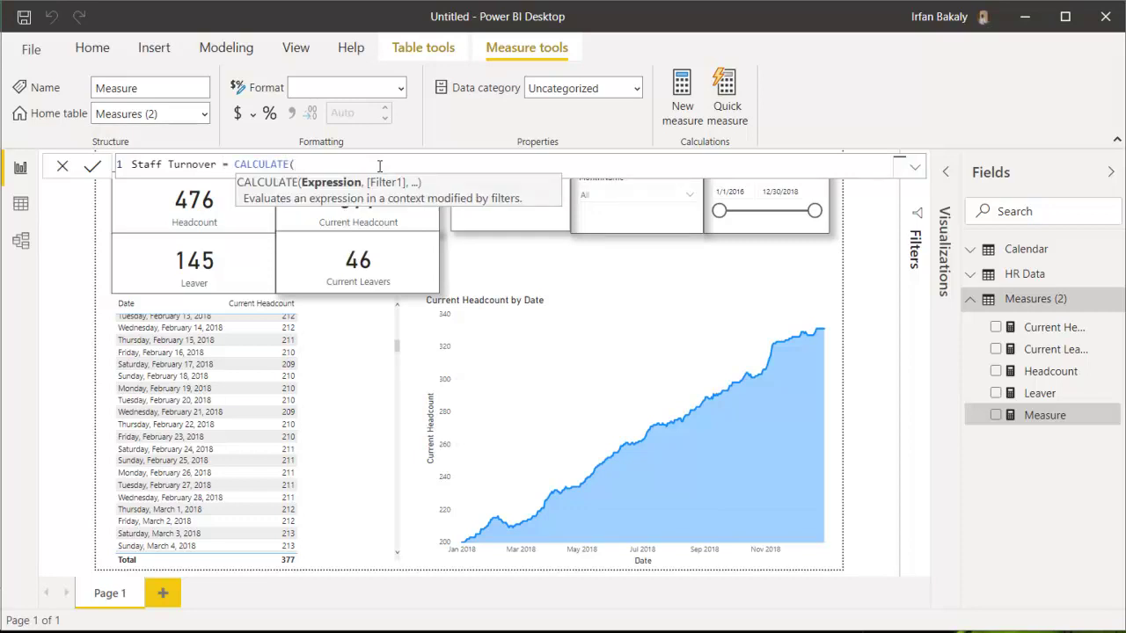
Step: Enter COUNTROWS('HR Data') as the expression of the Staff Turnover measure's CALCULATE function
{"action": "type", "text": "count"}
{"action": "key", "text": "Down"}
{"action": "key", "text": "Down"}
{"action": "key", "text": "Down"}
{"action": "key", "text": "Down"}
{"action": "key", "text": "Tab"}
{"action": "type", "text": "h"}
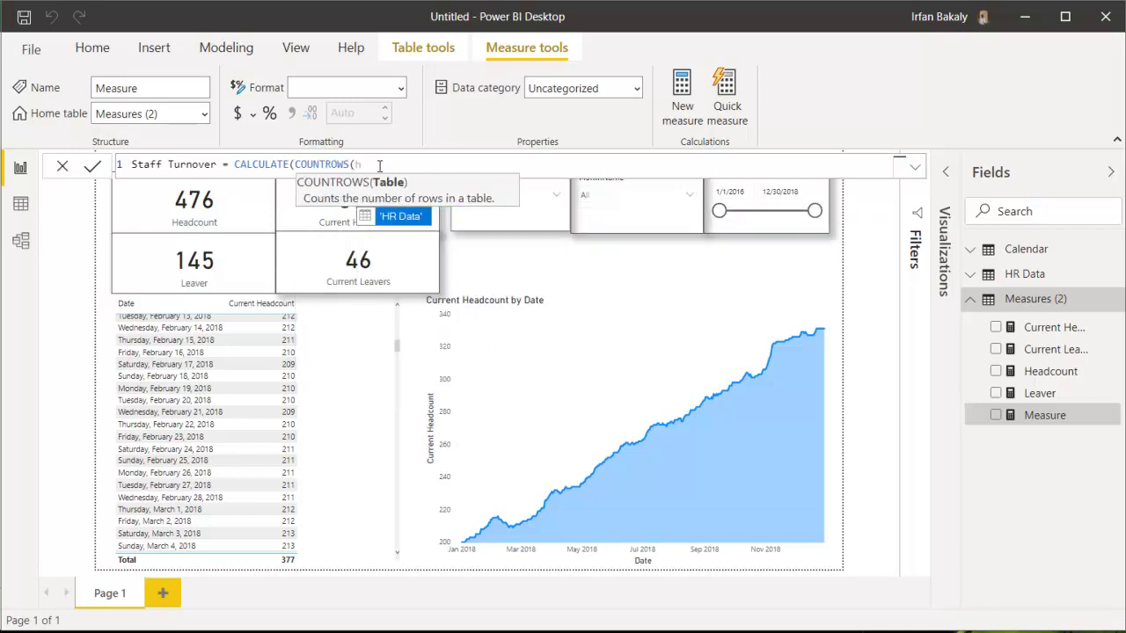
{"action": "type", "text": "r"}
{"action": "key", "text": "Tab"}
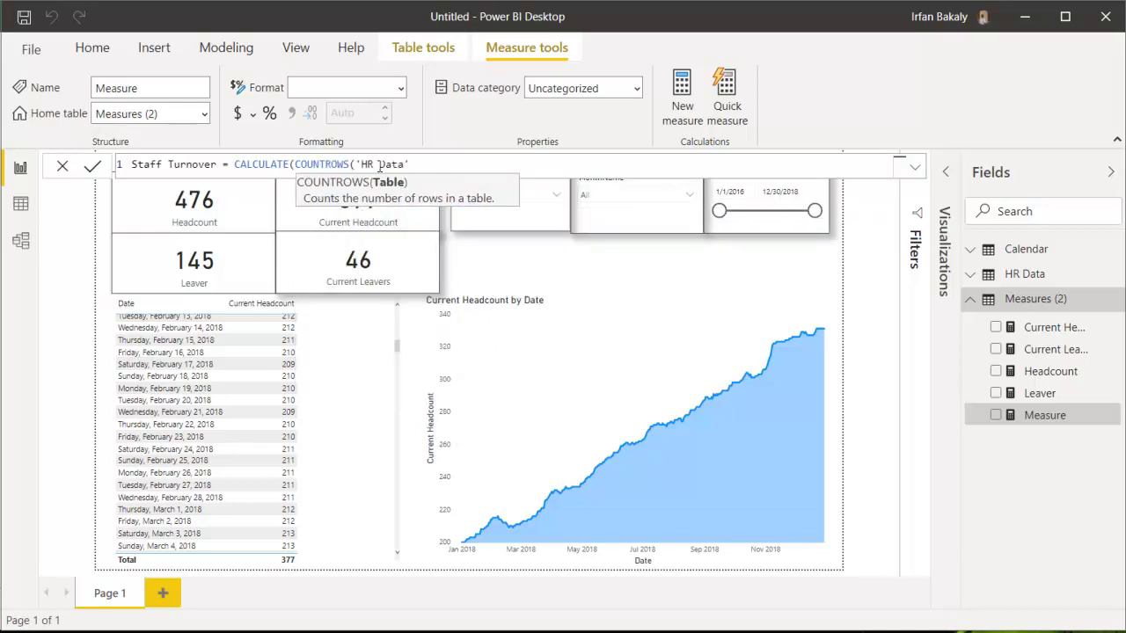
{"action": "type", "text": ")"}
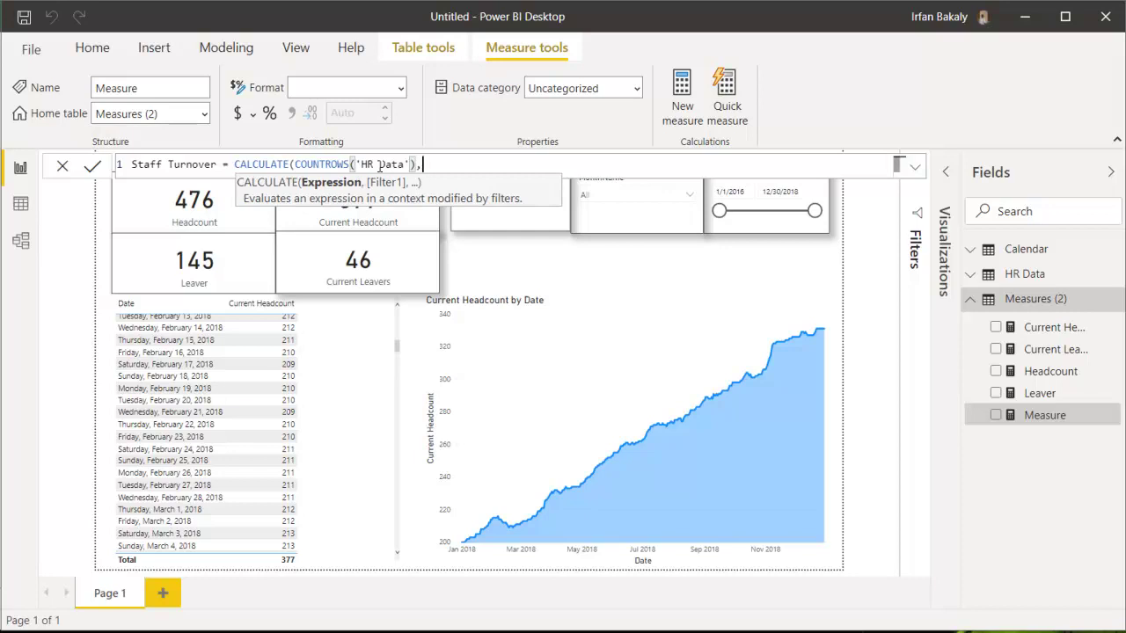
{"action": "type", "text": ","}
Step: Start a new line in the Staff Turnover formula with a FILTER over VALUES('HR Data'[Service End Date]) as CALCULATE's first filter
{"action": "key", "text": "shift+Return"}
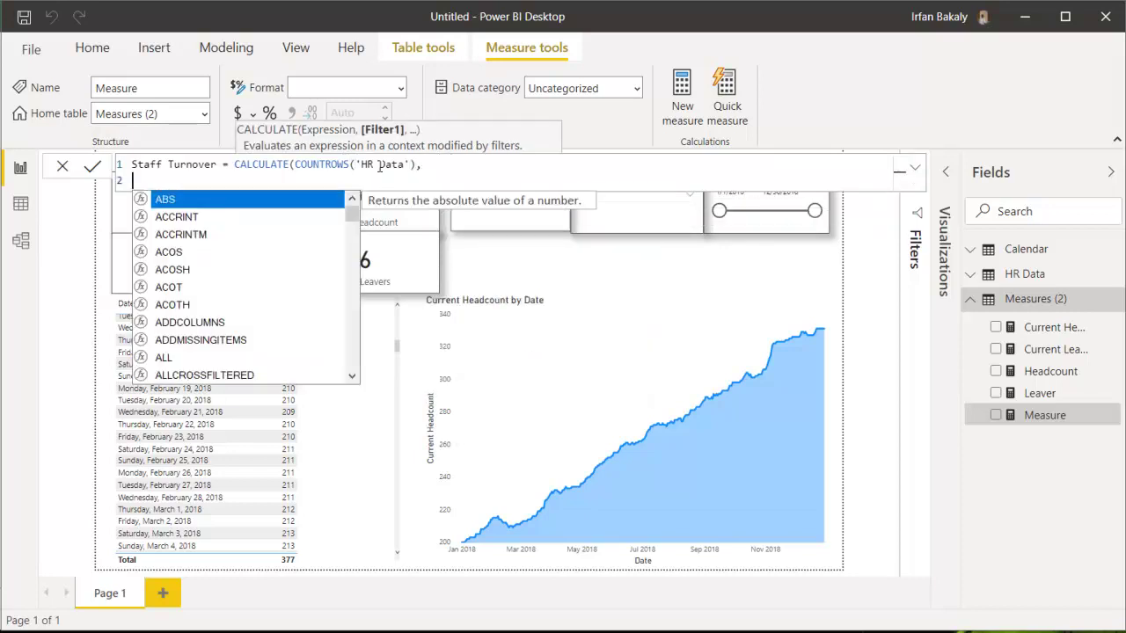
{"action": "type", "text": "fil"}
{"action": "key", "text": "Tab"}
{"action": "type", "text": "val"}
{"action": "key", "text": "Tab"}
{"action": "type", "text": "hr"}
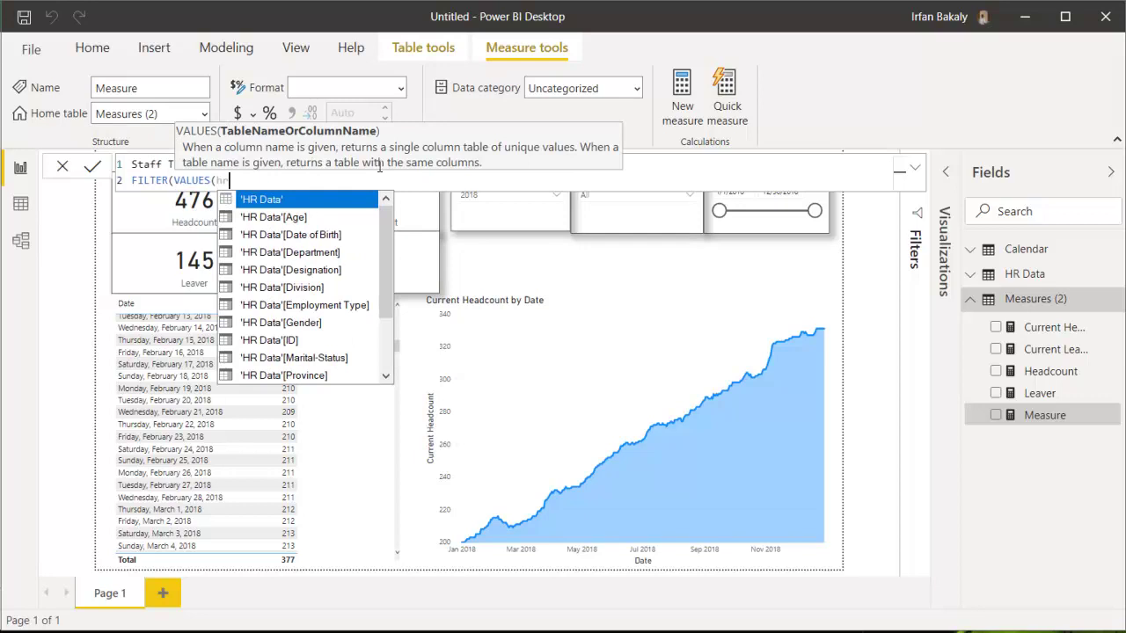
{"action": "key", "text": "Tab"}
{"action": "type", "text": "[e"}
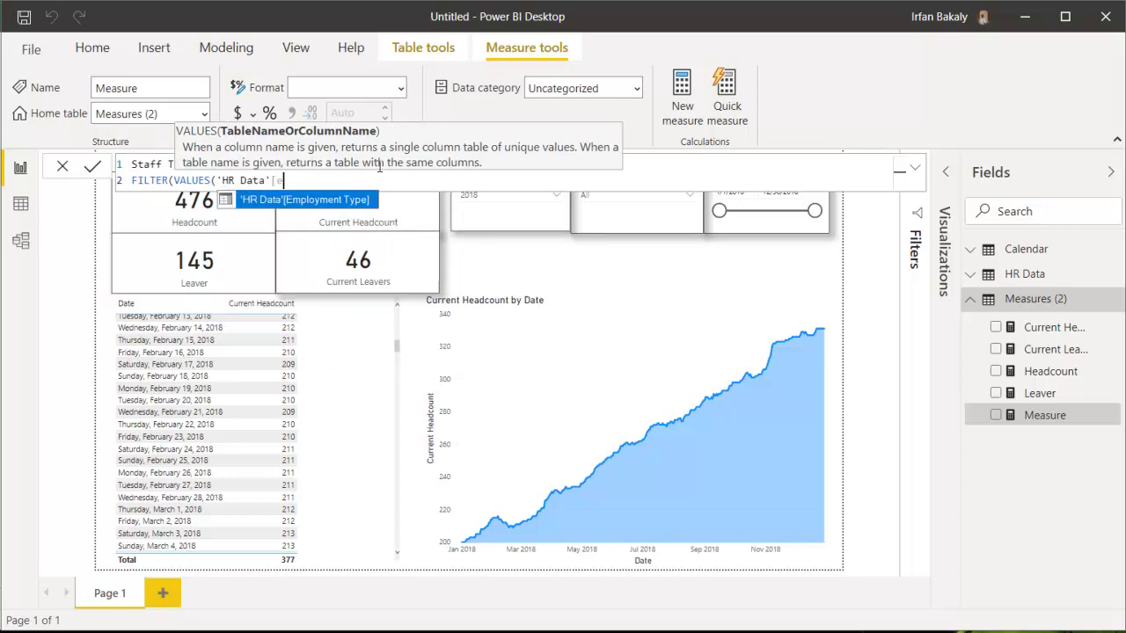
{"action": "key", "text": "BackSpace"}
{"action": "type", "text": "se"}
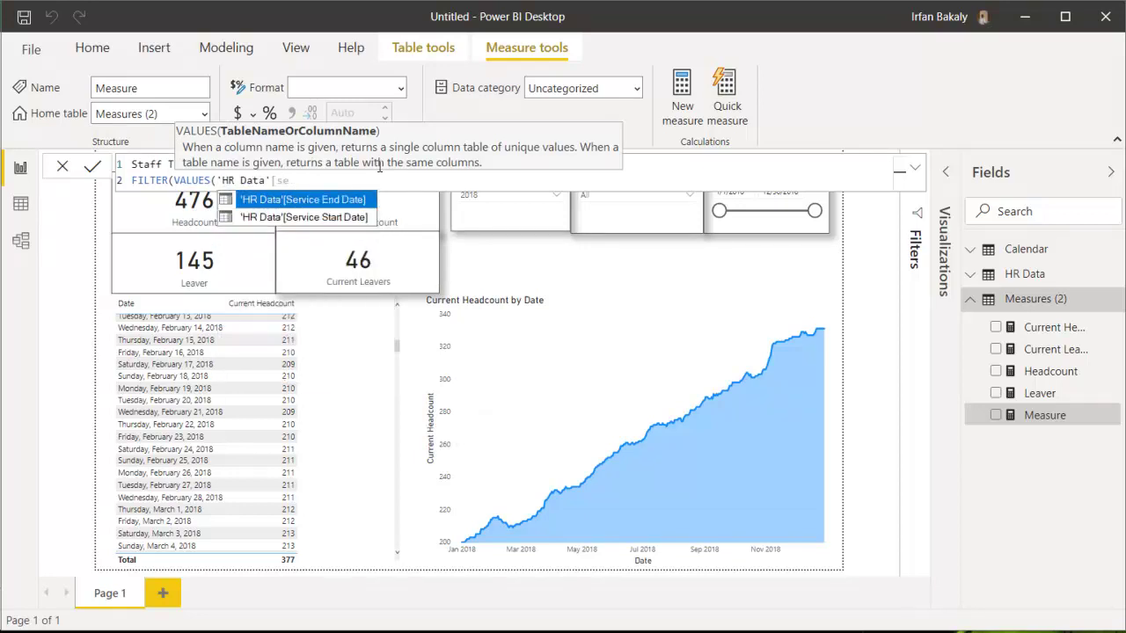
{"action": "key", "text": "Tab"}
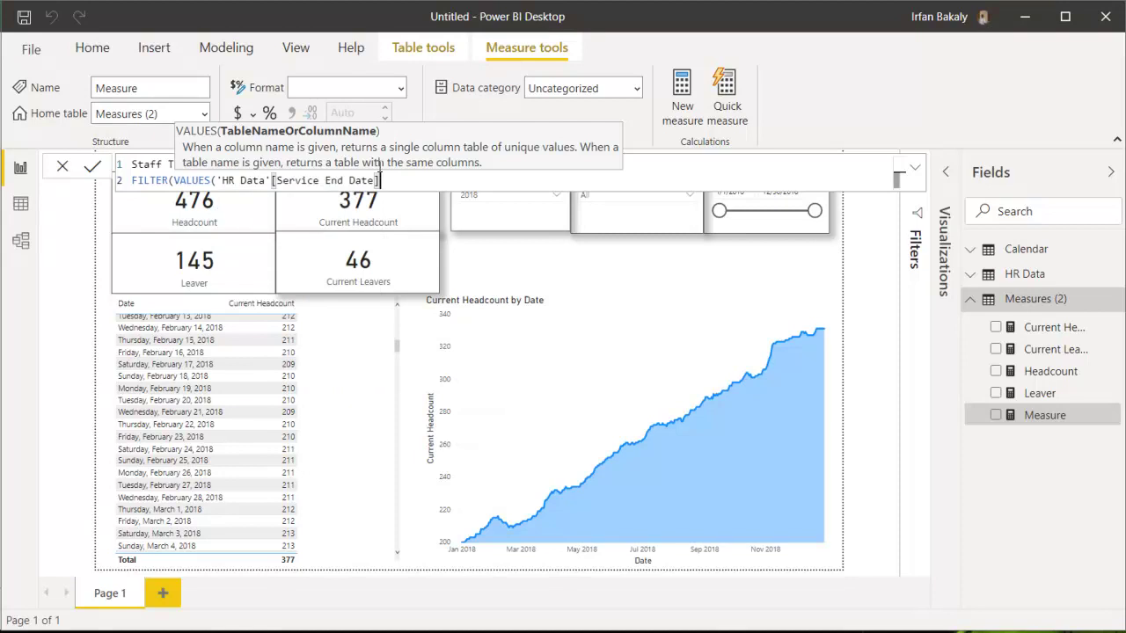
Step: Complete the FILTER with the condition 'HR Data'[Service End Date] <= MIN('Calendar'[Date])
{"action": "type", "text": ",hr"}
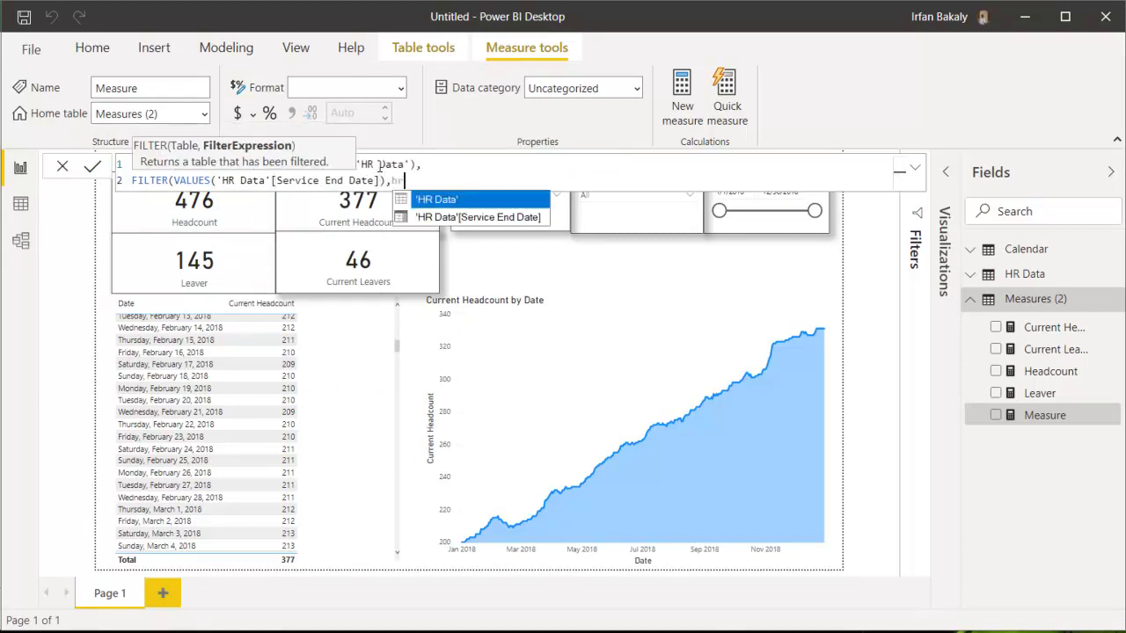
{"action": "key", "text": "Down"}
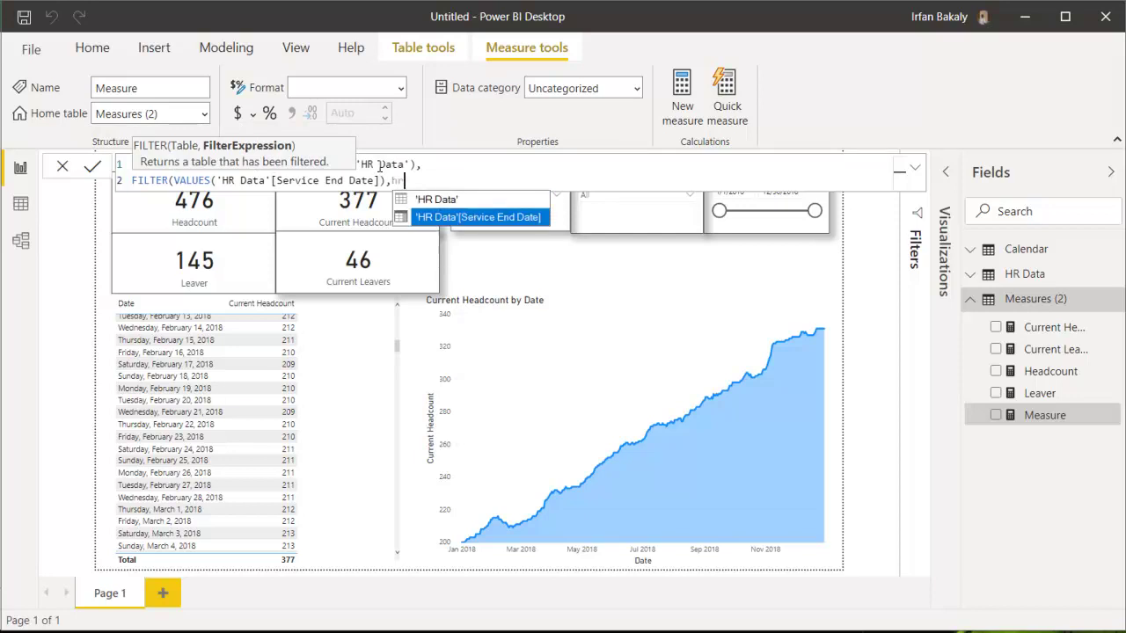
{"action": "key", "text": "Tab"}
{"action": "type", "text": "<"}
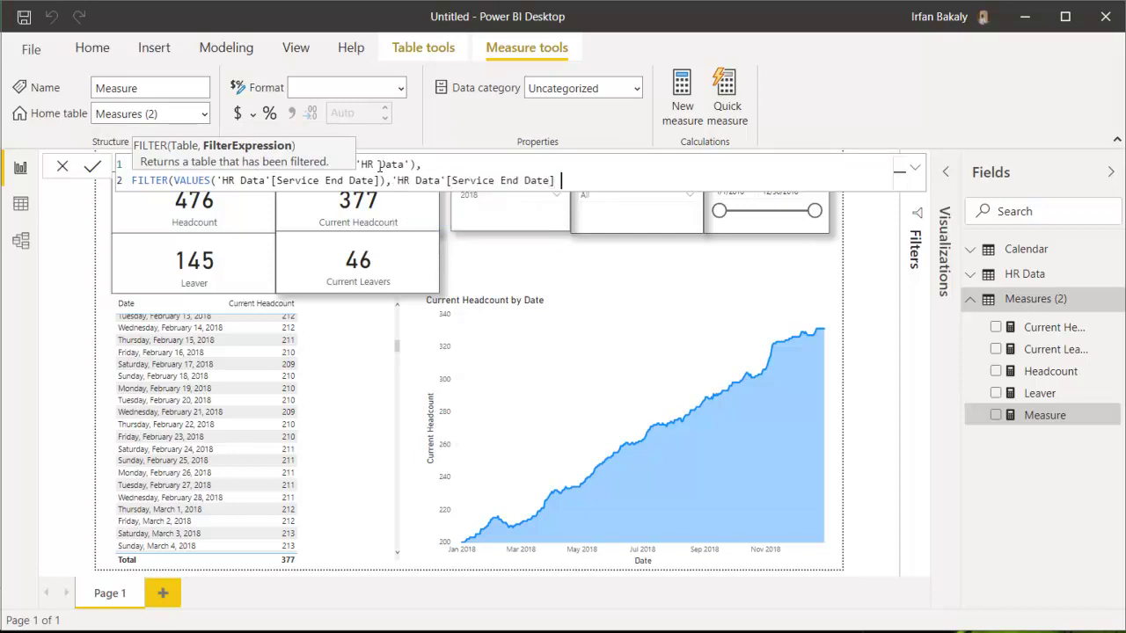
{"action": "type", "text": "=MIN(c"}
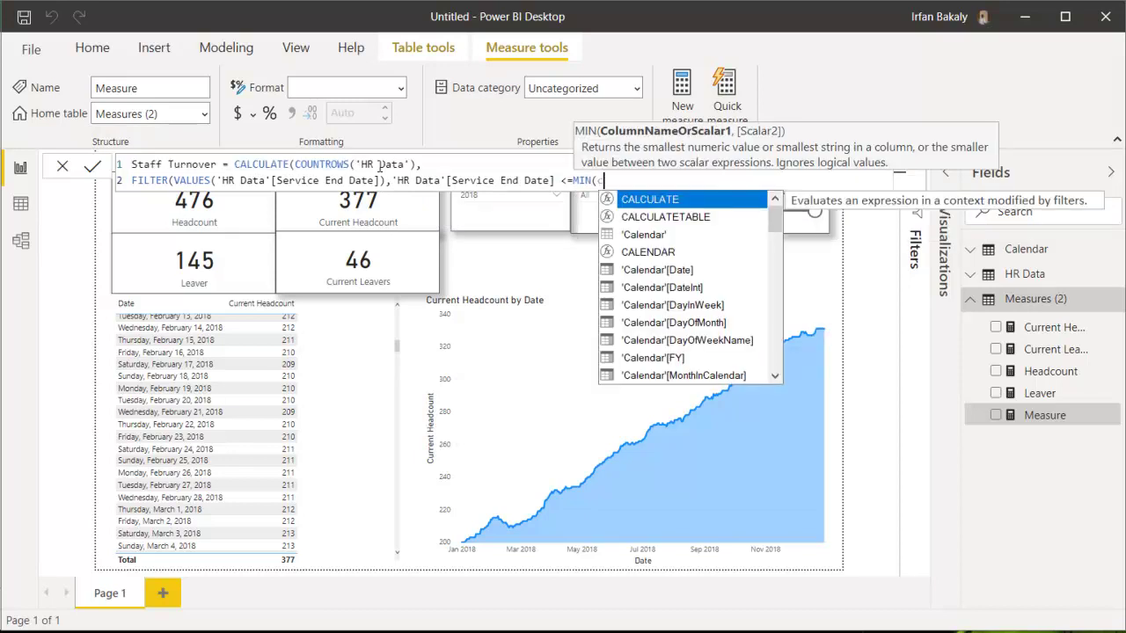
{"action": "key", "text": "Down"}
{"action": "key", "text": "Down"}
{"action": "key", "text": "Down"}
{"action": "key", "text": "Down"}
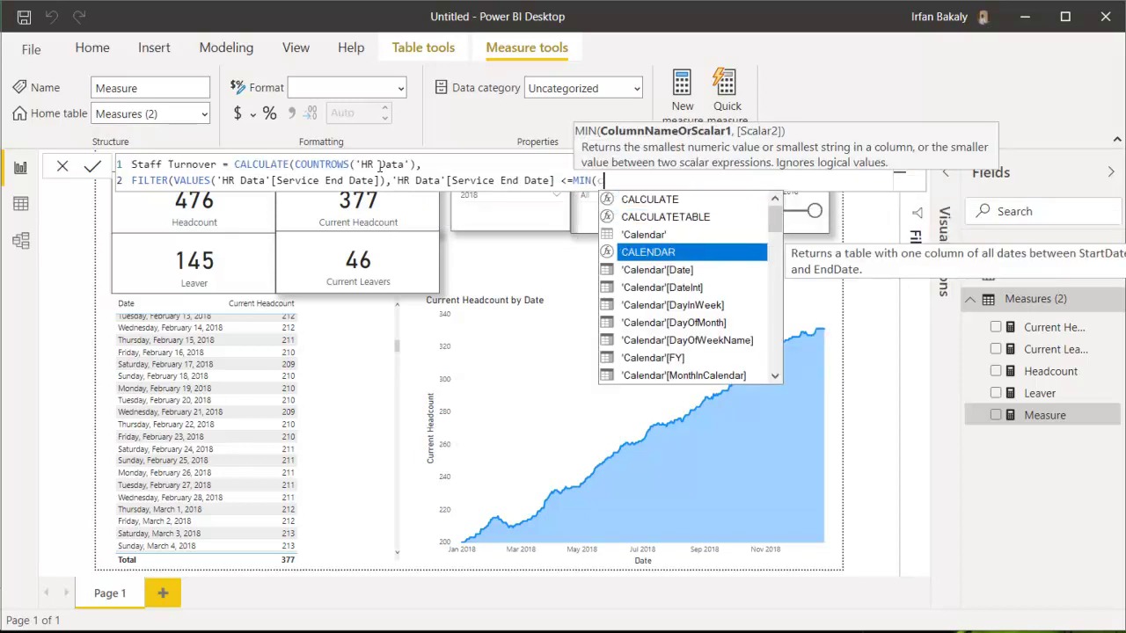
{"action": "key", "text": "Tab"}
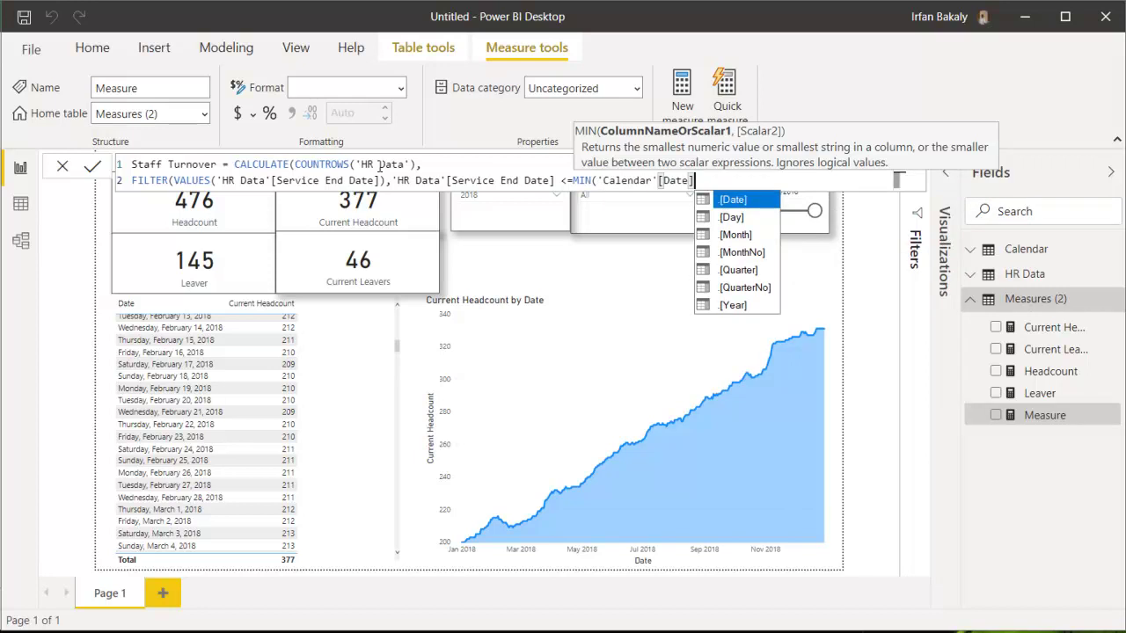
{"action": "type", "text": "))"}
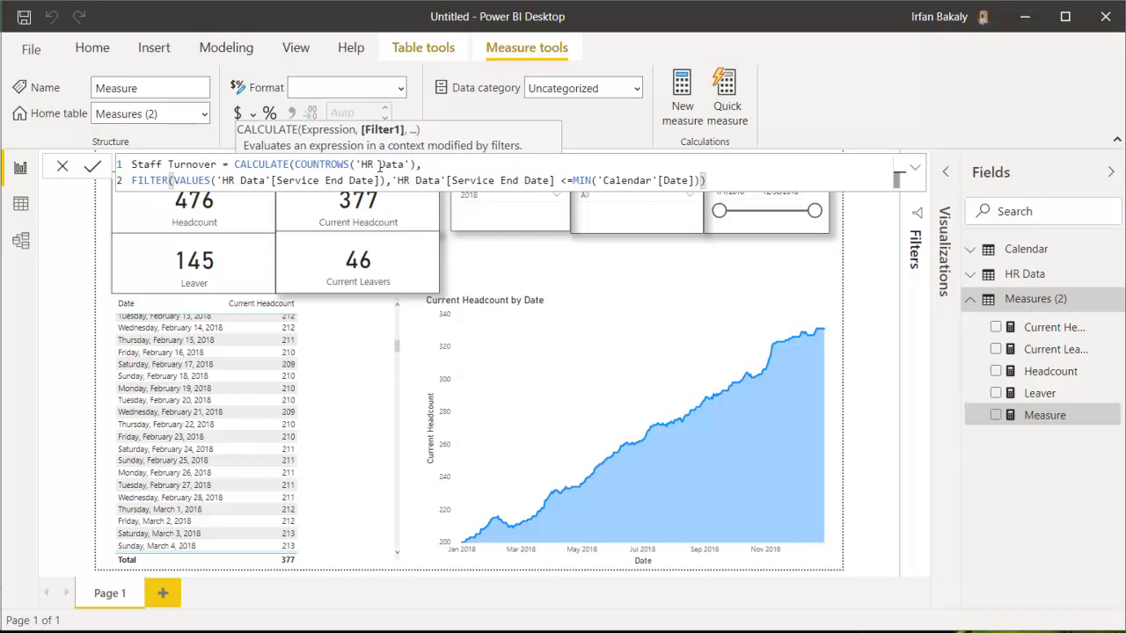
Step: Add 'HR Data'[Service End Date] <> BLANK() as the second CALCULATE filter and commit the Staff Turnover measure
{"action": "type", "text": ",hr"}
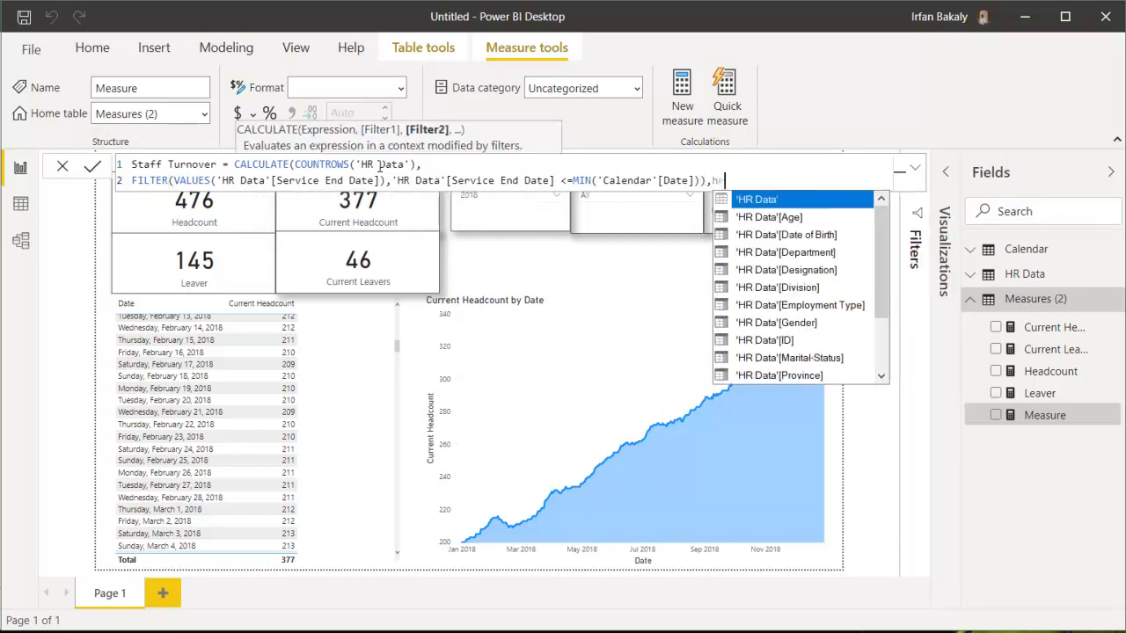
{"action": "key", "text": "Tab"}
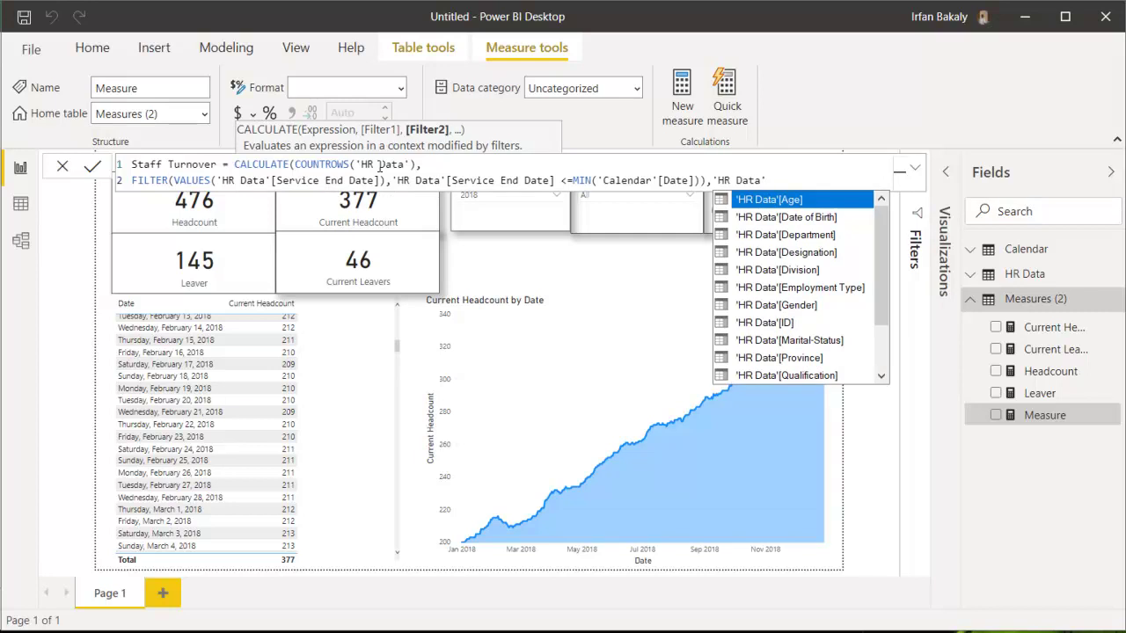
{"action": "type", "text": "[se"}
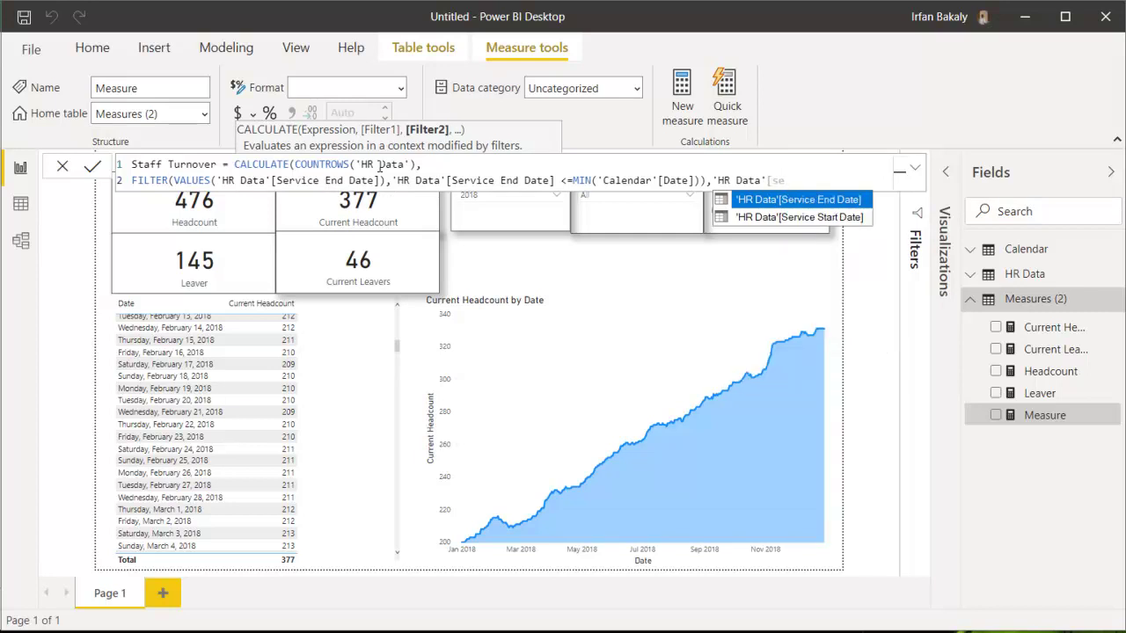
{"action": "key", "text": "Tab"}
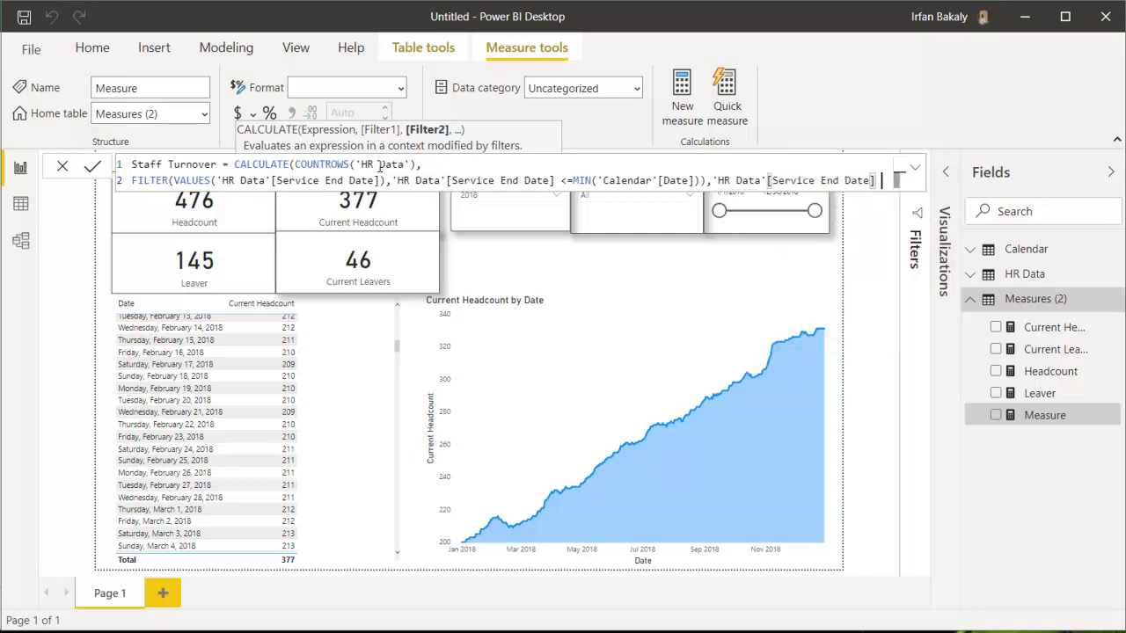
{"action": "type", "text": "<>bl"}
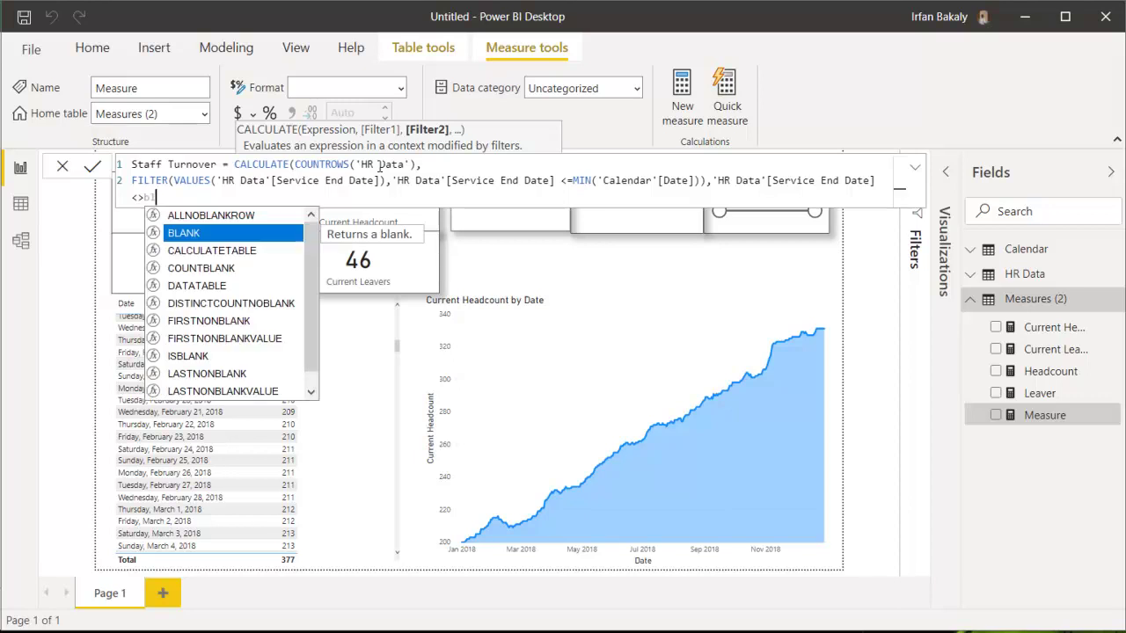
{"action": "key", "text": "Tab"}
{"action": "type", "text": ")"}
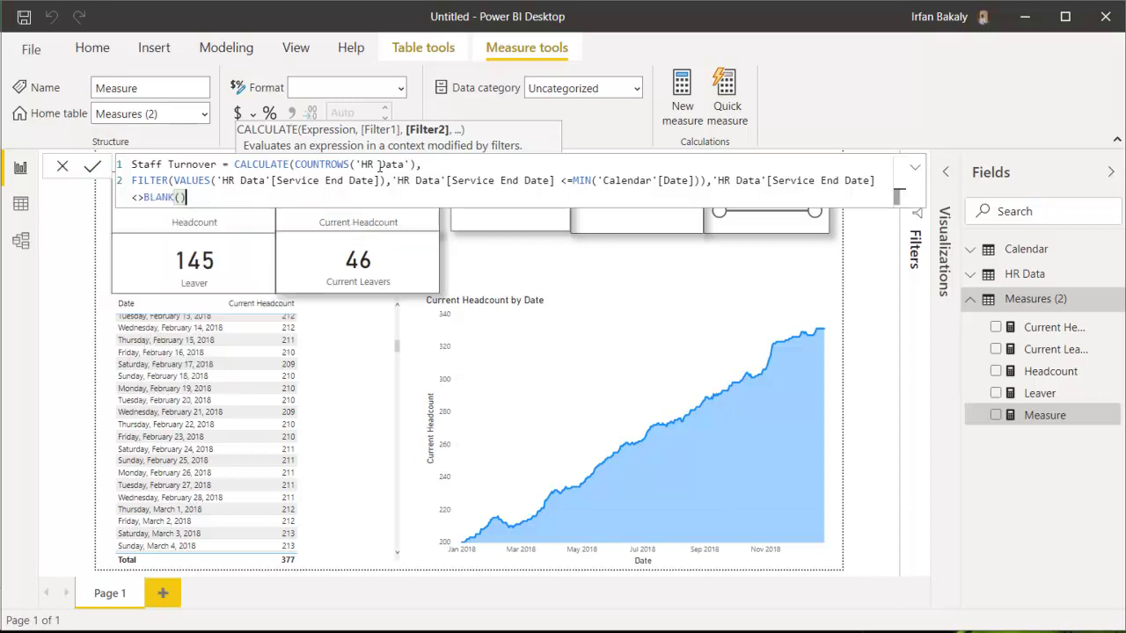
{"action": "type", "text": ")"}
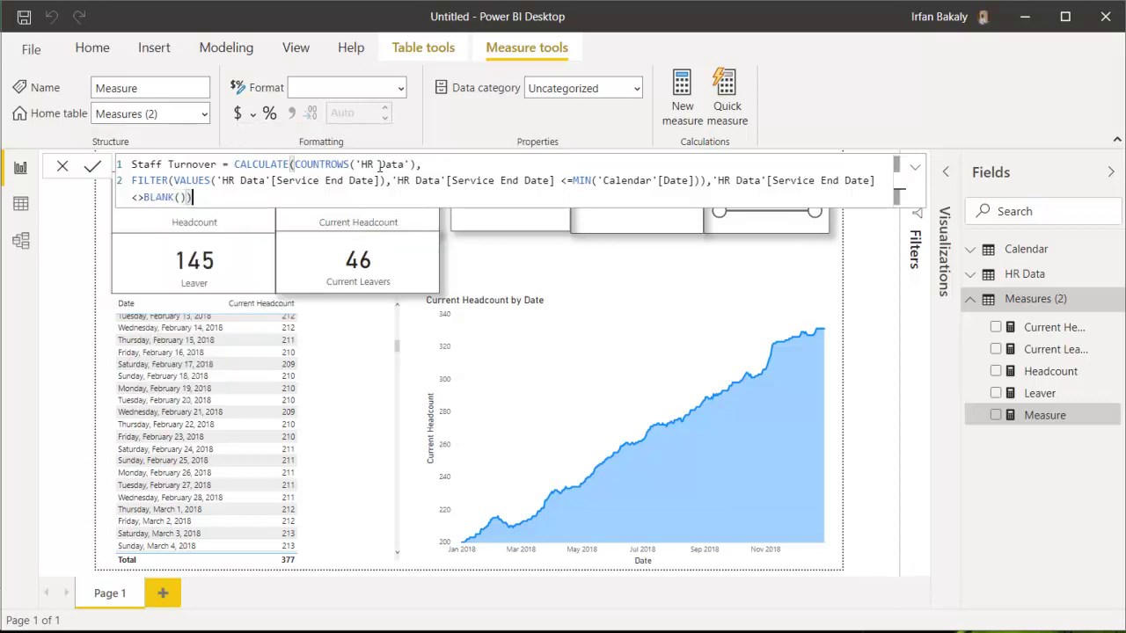
{"action": "key", "text": "Return"}
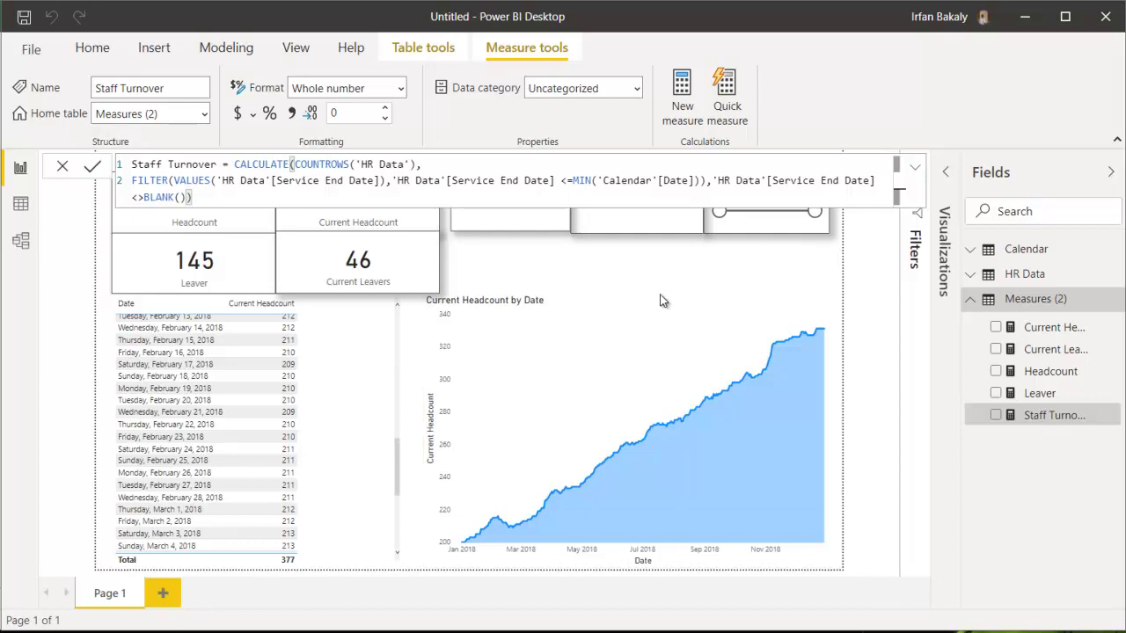
Step: Add the Staff Turnover measure to the Current Headcount by Date area chart and clear the Year slicer selection
{"action": "left_click", "coordinate": [622, 304]}
{"action": "left_click", "coordinate": [996, 416]}
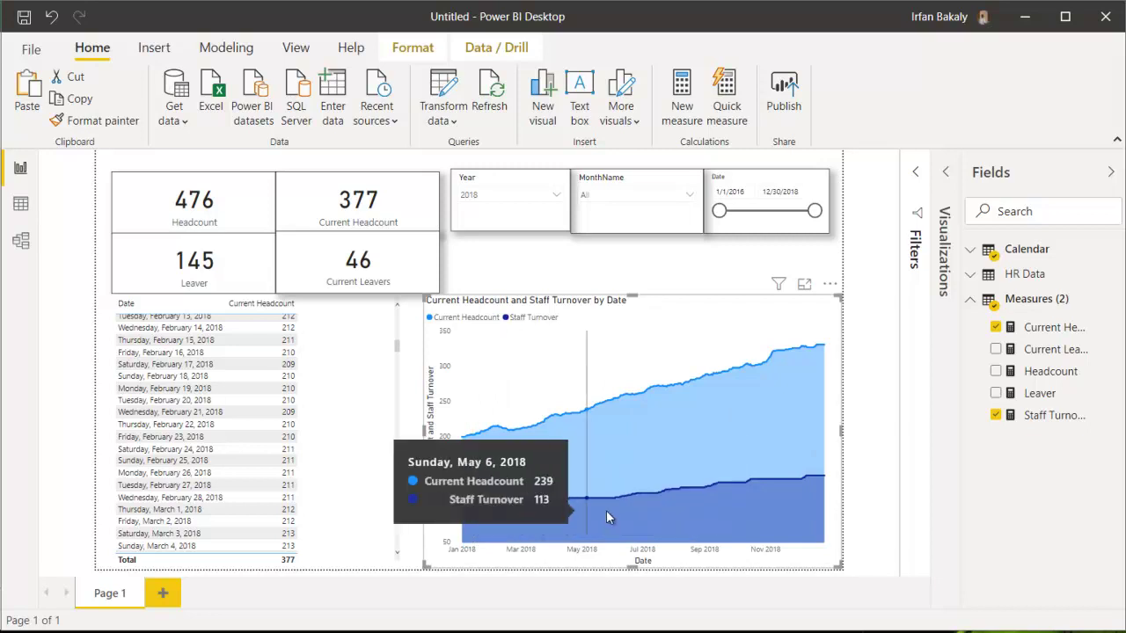
{"action": "left_click", "coordinate": [545, 179]}
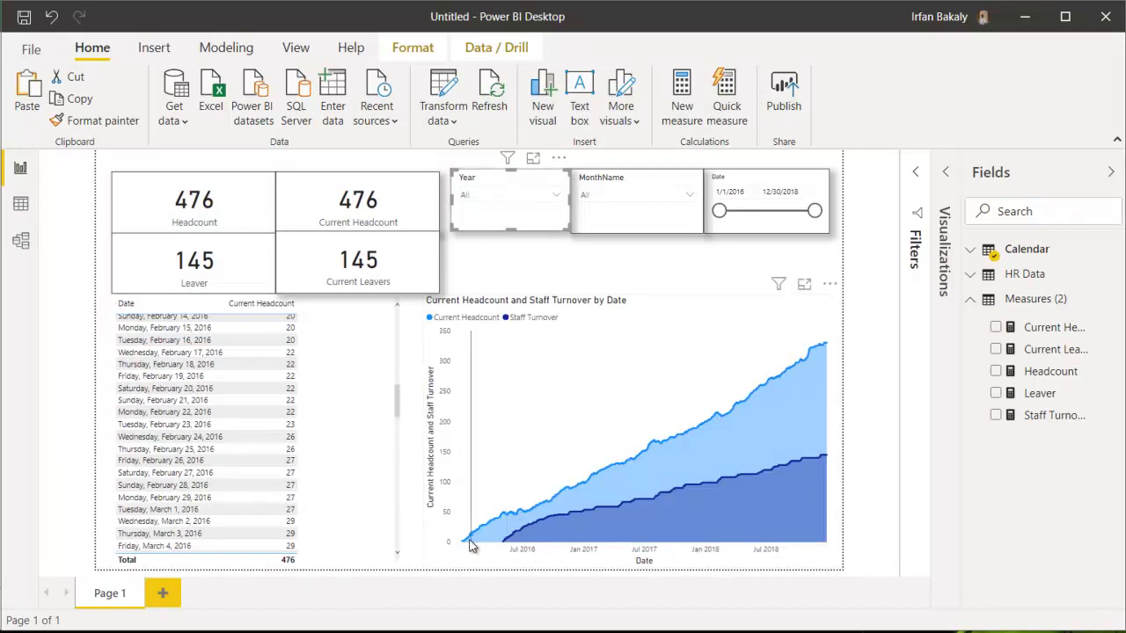
{"action": "mouse_move", "coordinate": [463, 542]}
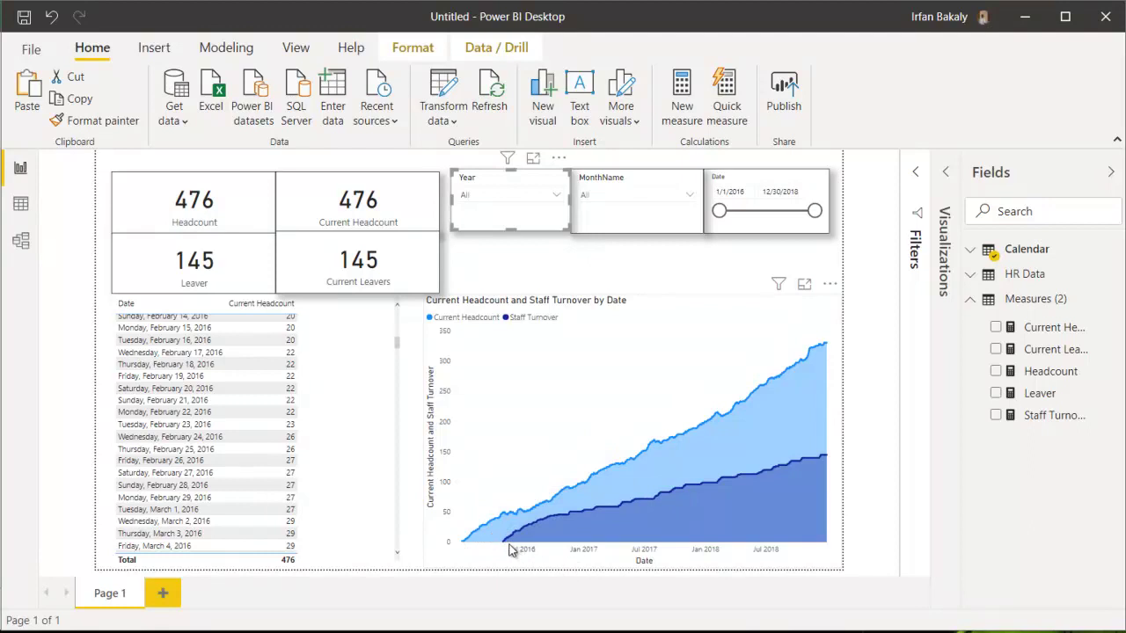
{"action": "mouse_move", "coordinate": [506, 548]}
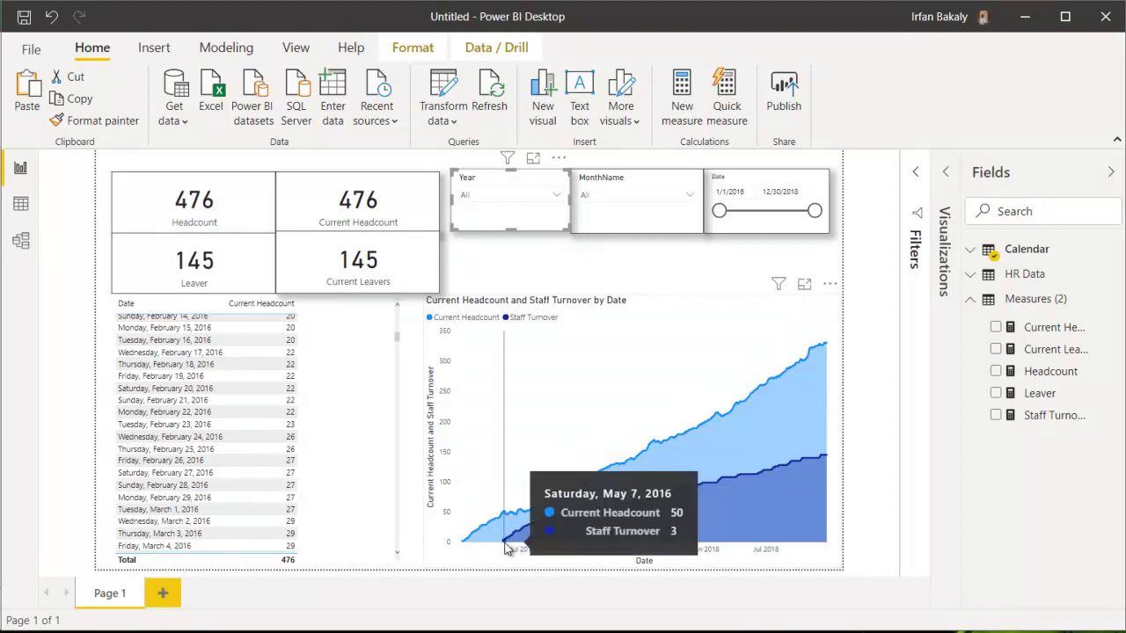
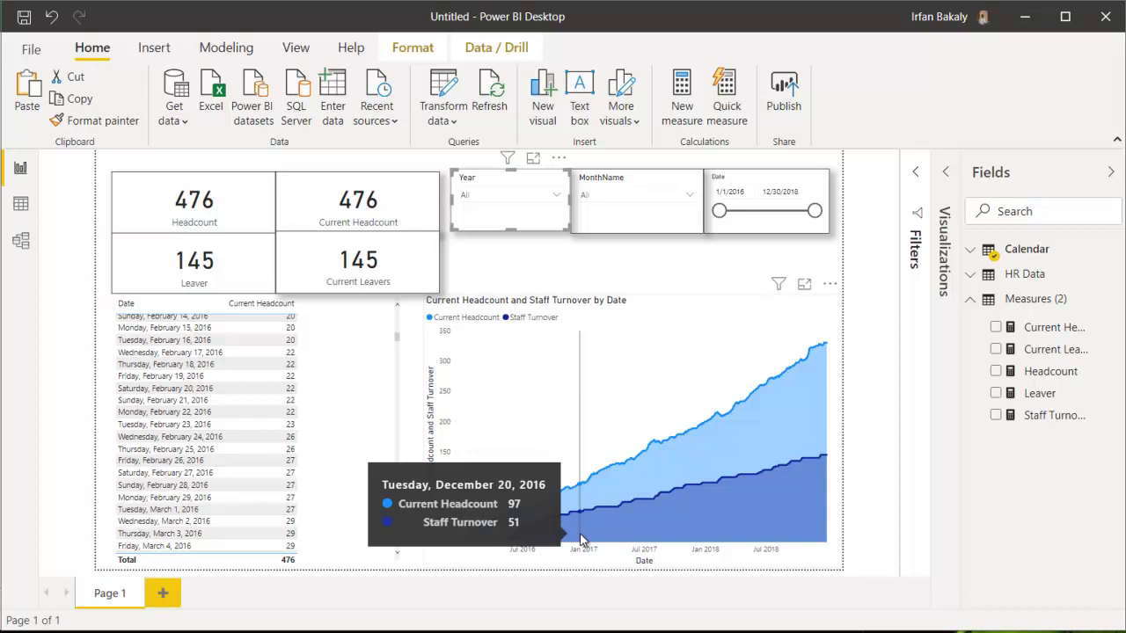
Step: Add the Staff Turnover measure to the date table and widen its Date column so the dates fit on one line
{"action": "left_click", "coordinate": [396, 384]}
{"action": "scroll", "coordinate": [396, 382], "scroll_direction": "down", "scroll_amount": 5}
{"action": "left_click", "coordinate": [345, 344]}
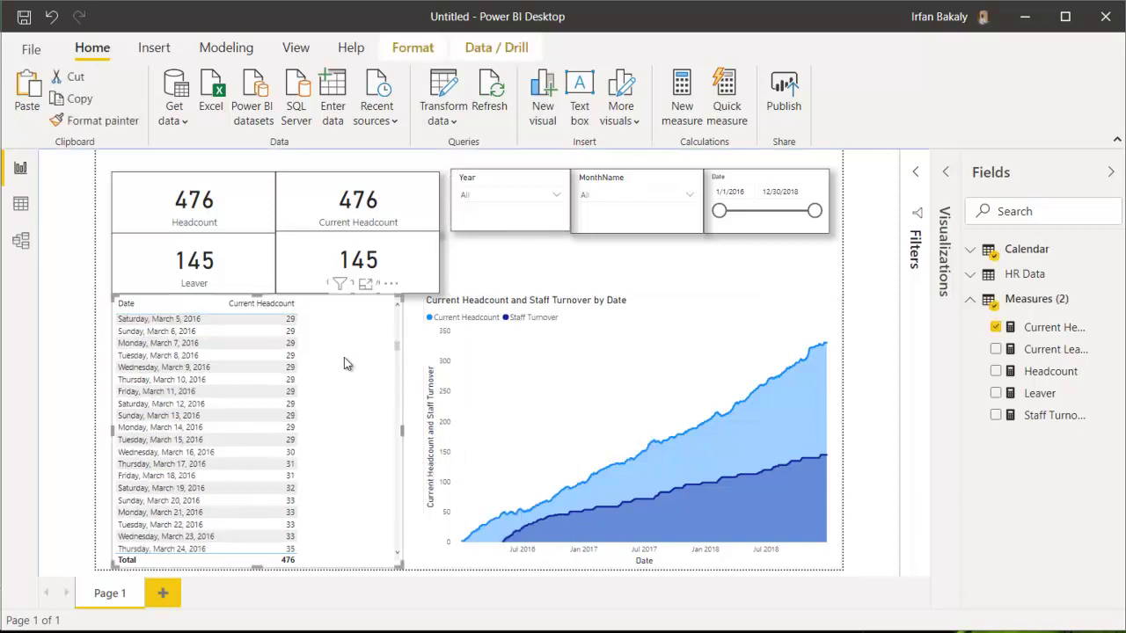
{"action": "left_click", "coordinate": [996, 416]}
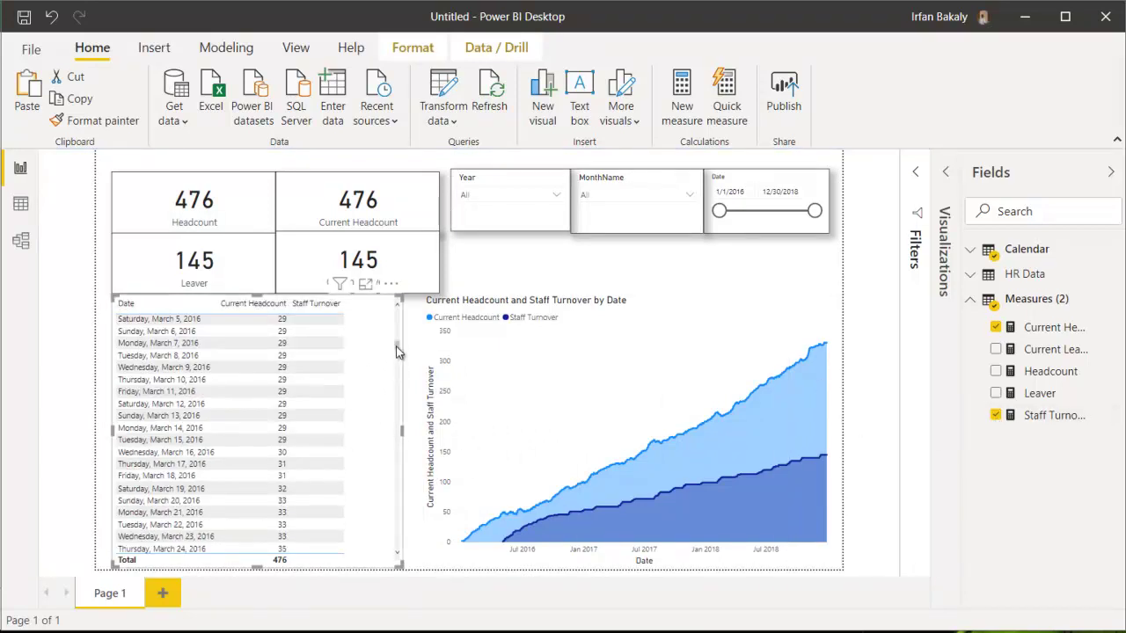
{"action": "left_click_drag", "start_coordinate": [396, 352], "coordinate": [396, 320]}
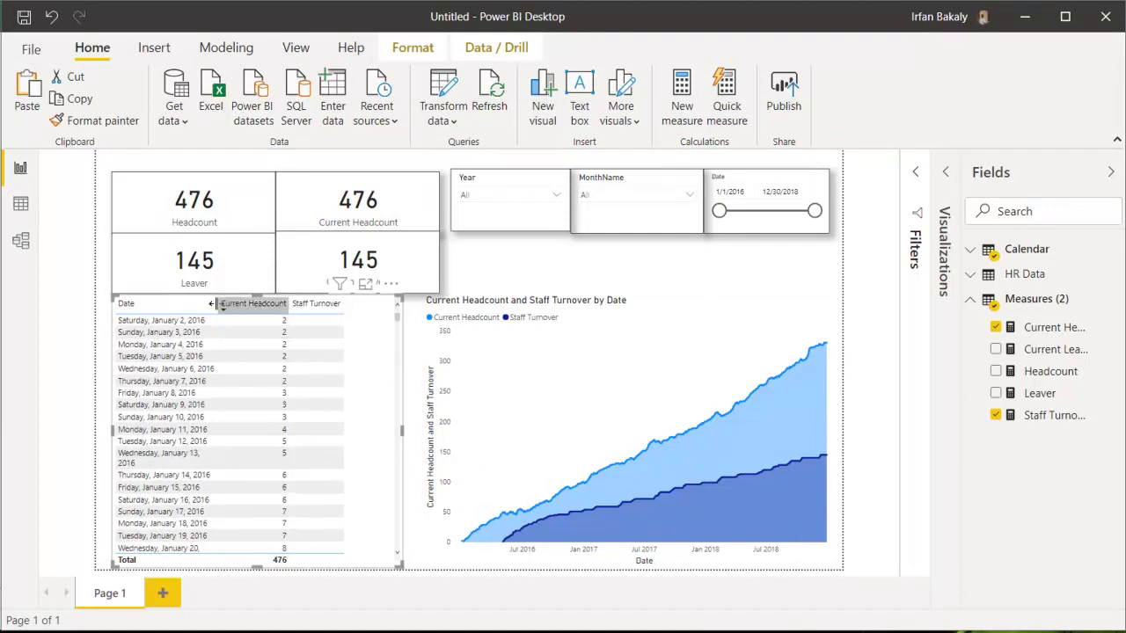
{"action": "left_click_drag", "start_coordinate": [220, 304], "coordinate": [237, 304]}
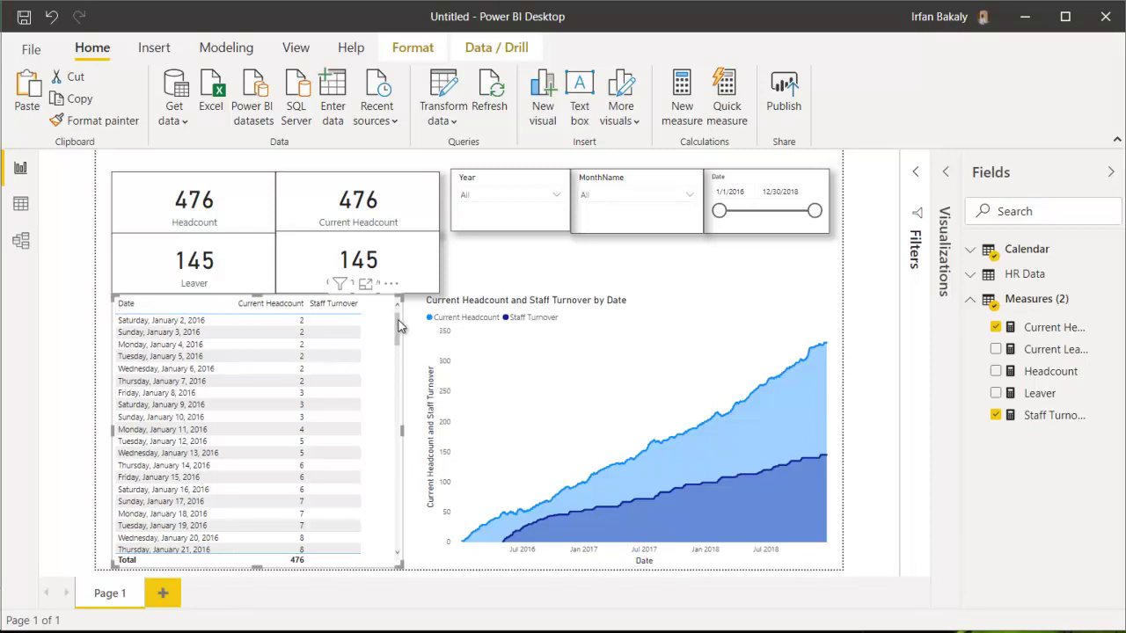
Step: Compare Current Headcount and Staff Turnover in the table and chart for 2016, 2017 and 2018 in turn, and clear the Year slicer
{"action": "left_click_drag", "start_coordinate": [397, 329], "coordinate": [398, 369]}
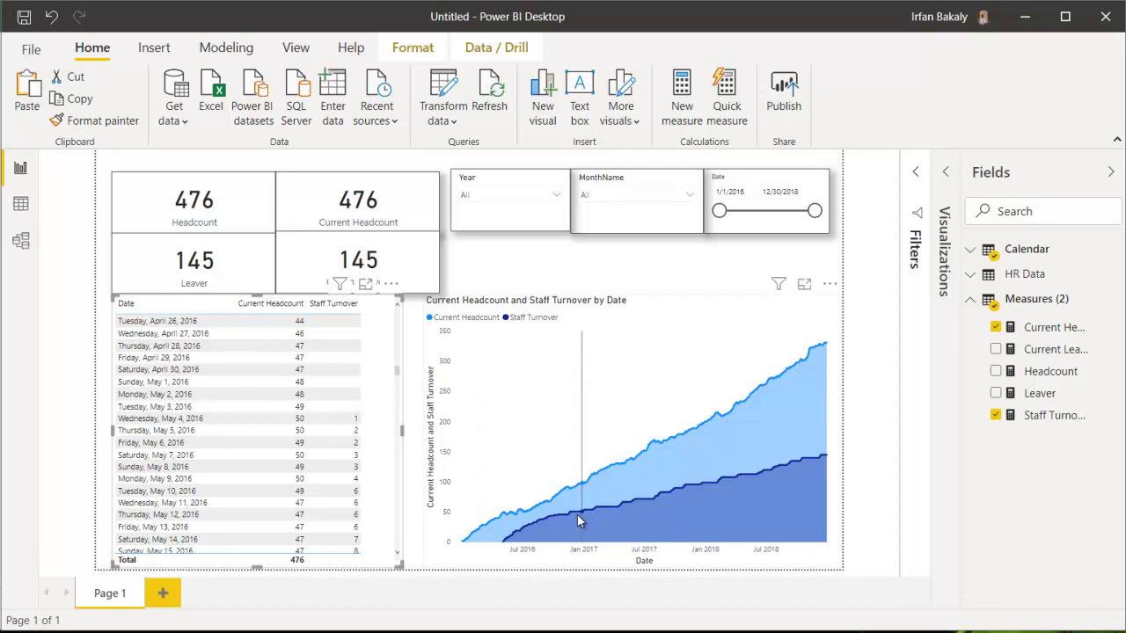
{"action": "mouse_move", "coordinate": [576, 513]}
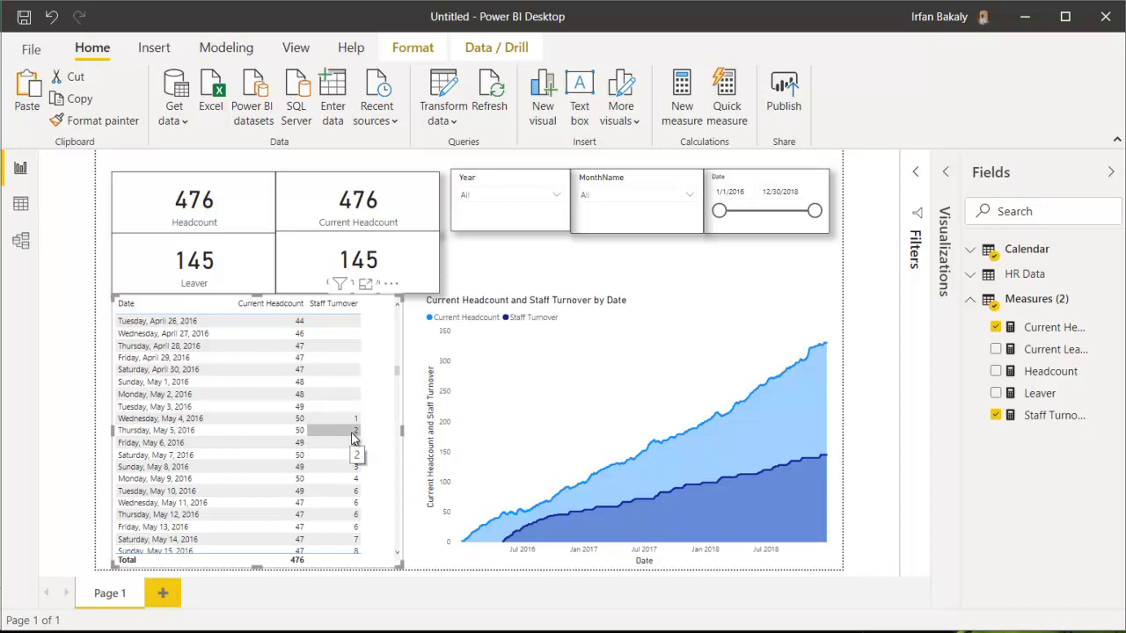
{"action": "left_click", "coordinate": [520, 196]}
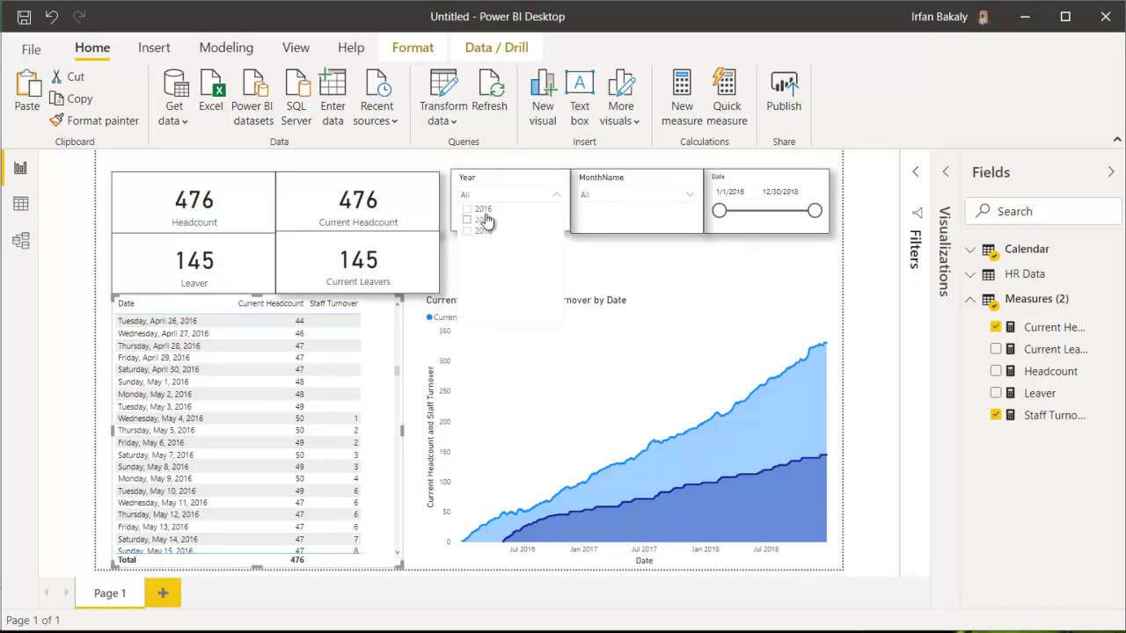
{"action": "left_click", "coordinate": [485, 212]}
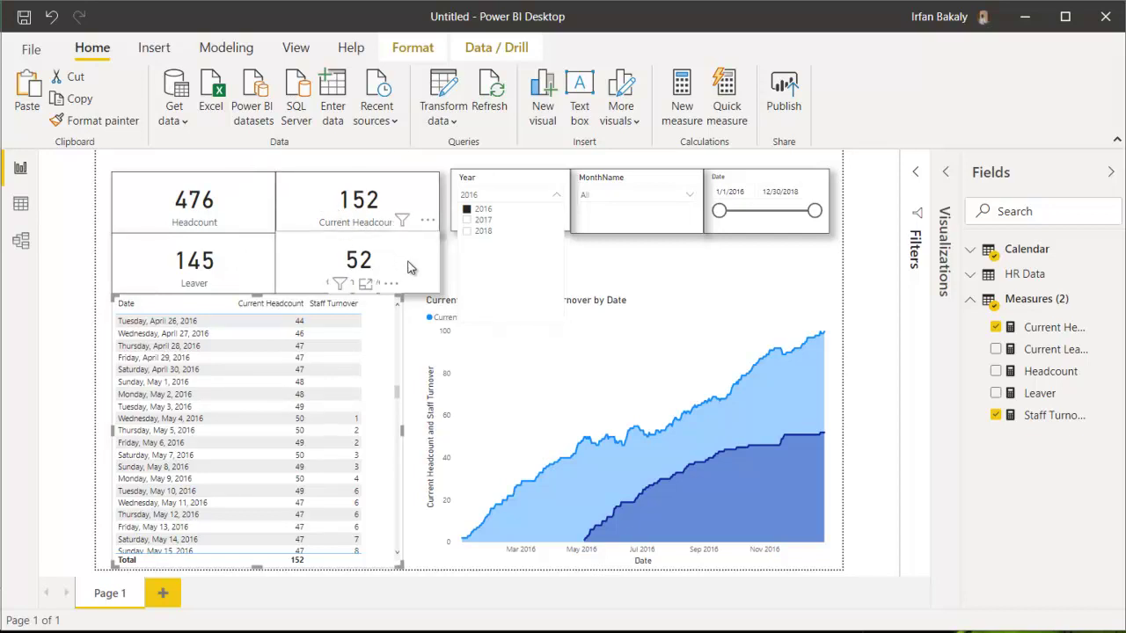
{"action": "left_click", "coordinate": [485, 221]}
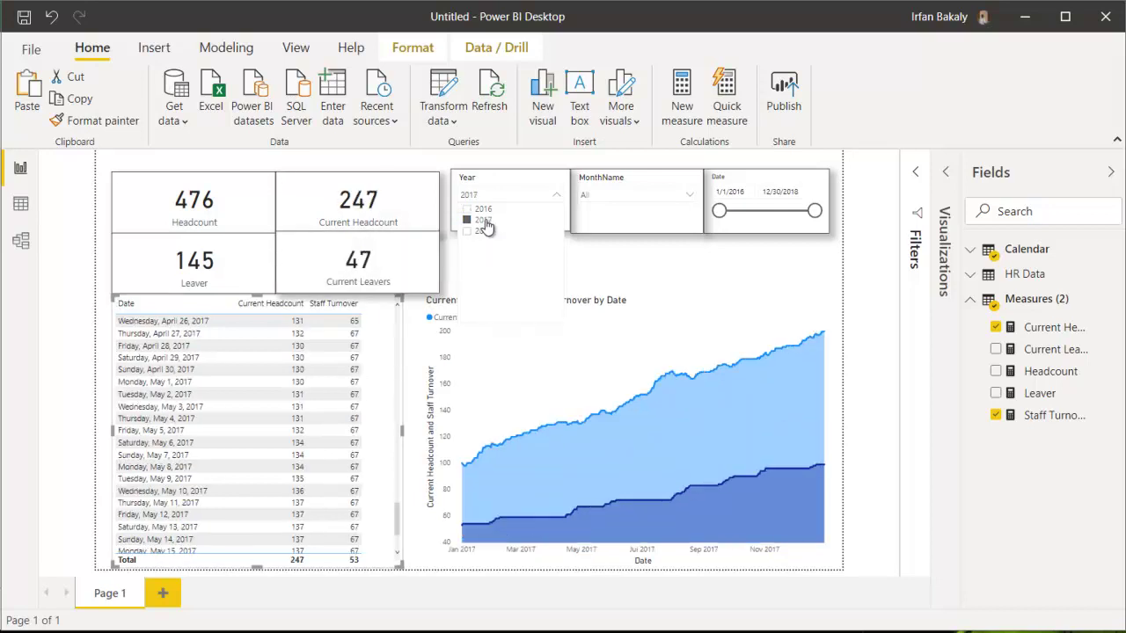
{"action": "left_click", "coordinate": [484, 231]}
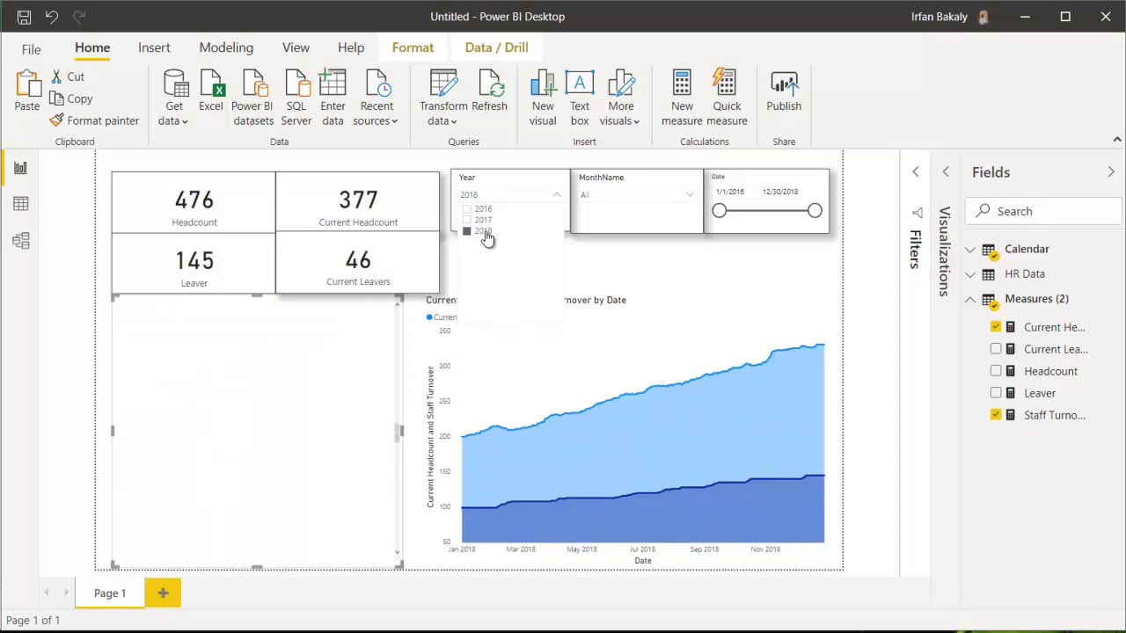
{"action": "left_click", "coordinate": [546, 177]}
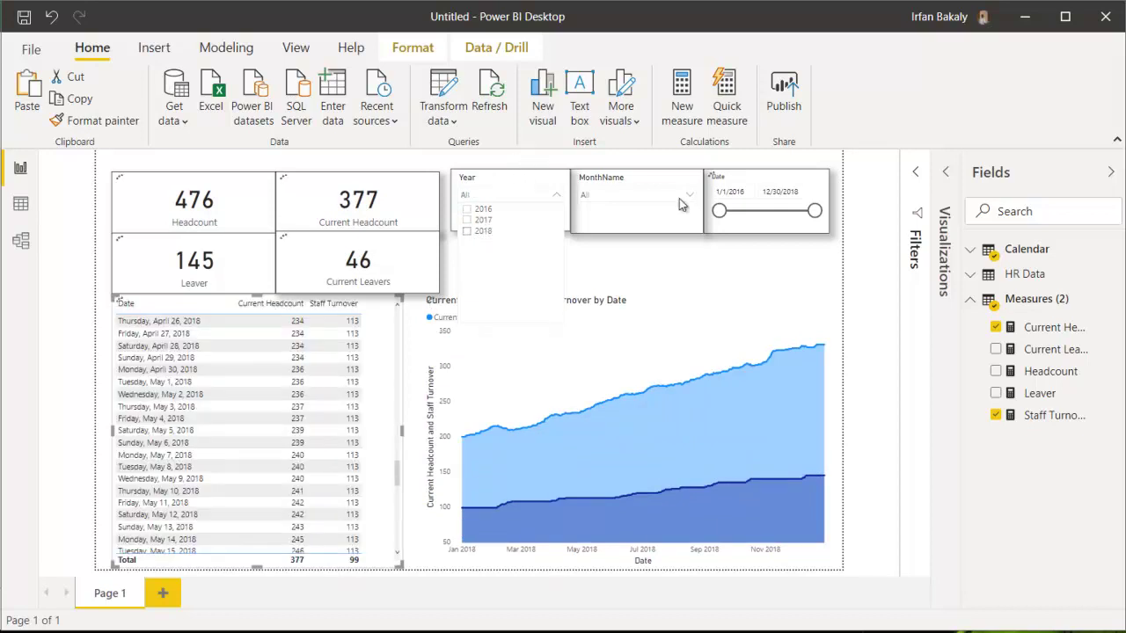
{"action": "left_click", "coordinate": [554, 189]}
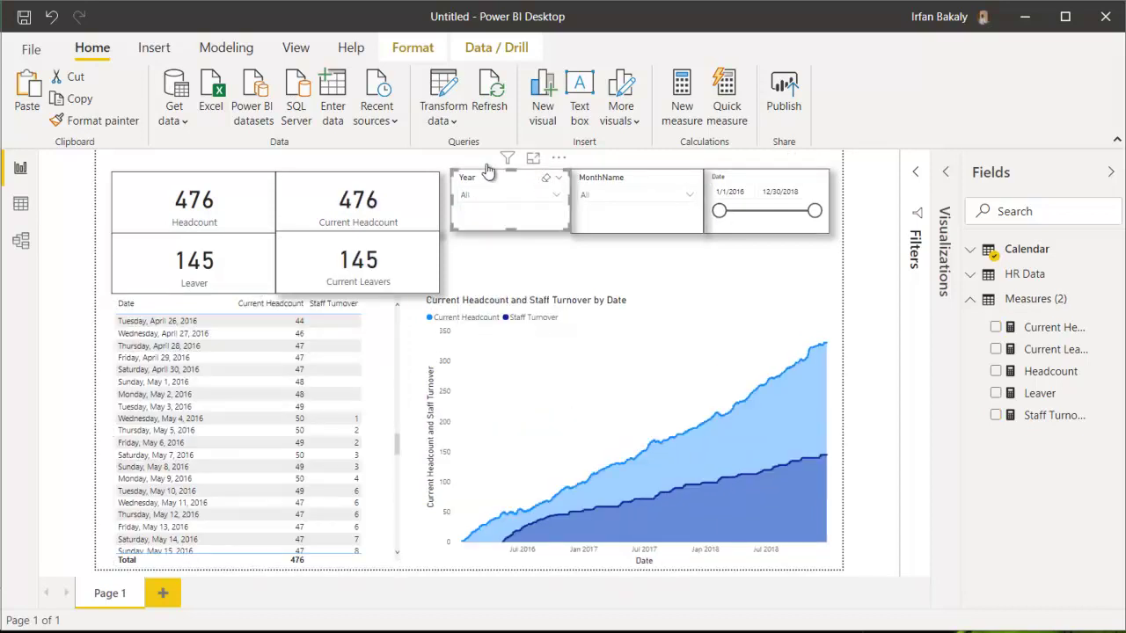
{"action": "left_click", "coordinate": [439, 161]}
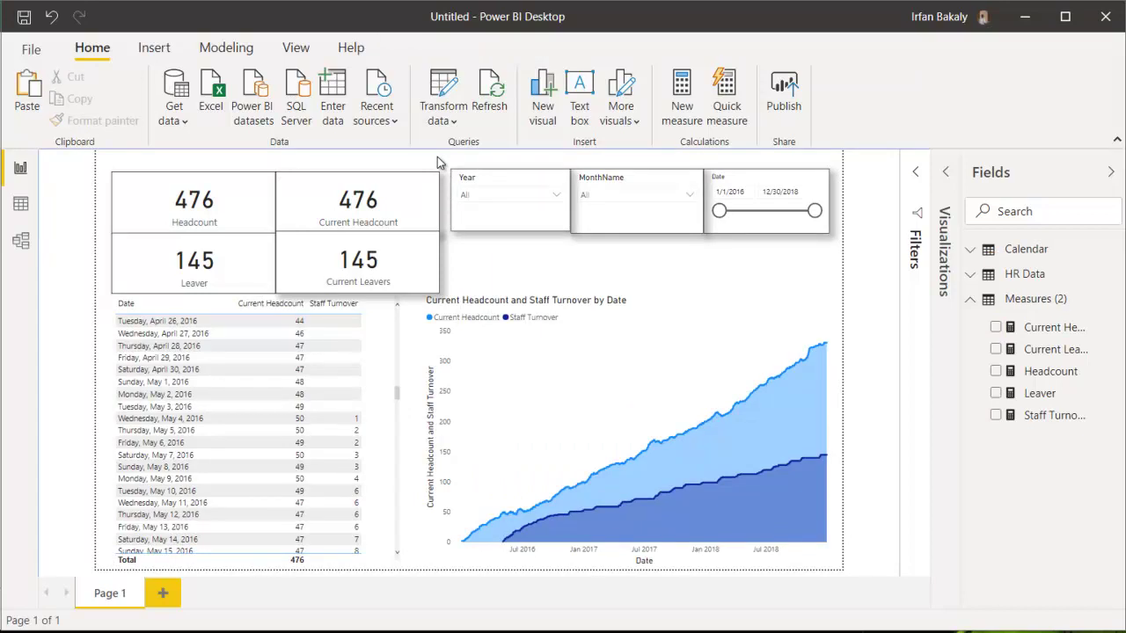